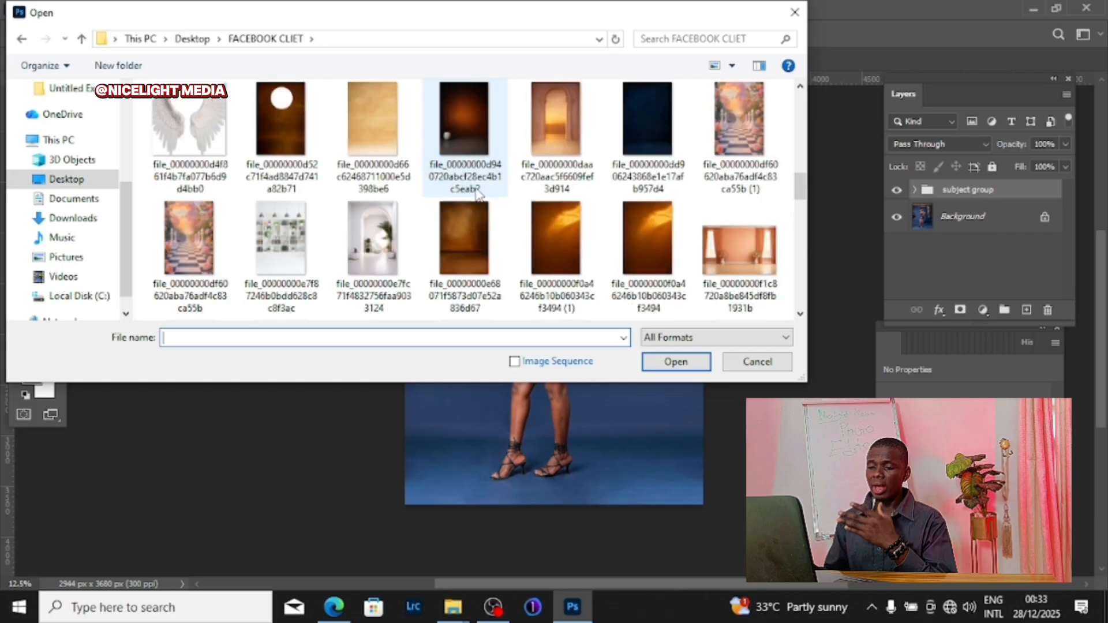
Step: Open the green moon-and-flowers backdrop image from the FACEBOOK CLIET folder and inspect its flower detail
{"action": "scroll", "coordinate": [468, 190], "scroll_direction": "up", "scroll_amount": 1}
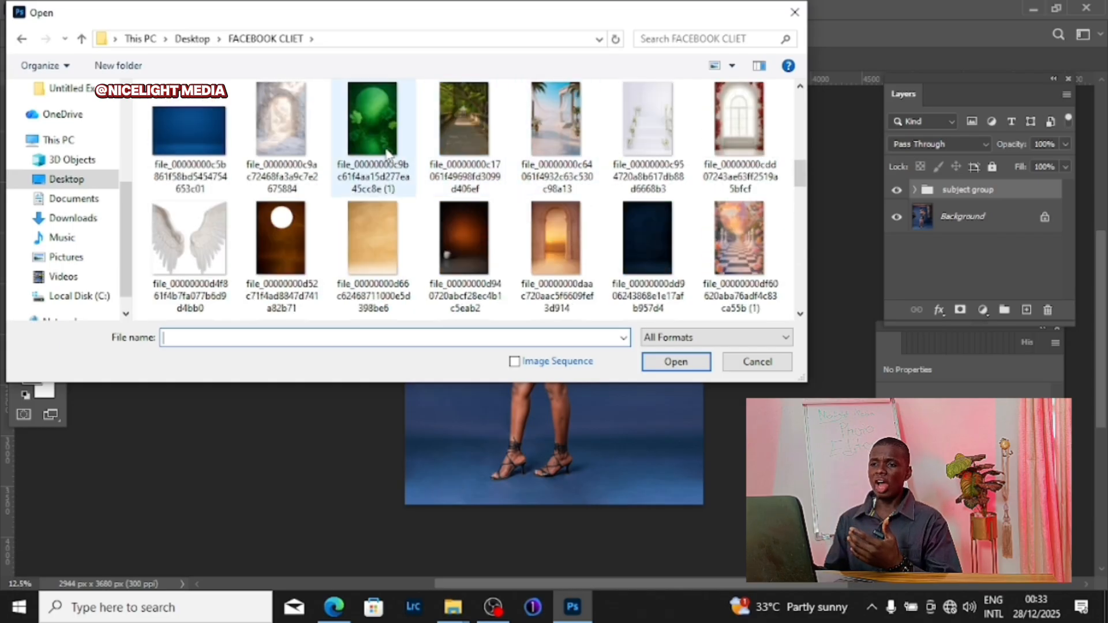
{"action": "left_click", "coordinate": [365, 118]}
{"action": "left_click", "coordinate": [675, 361]}
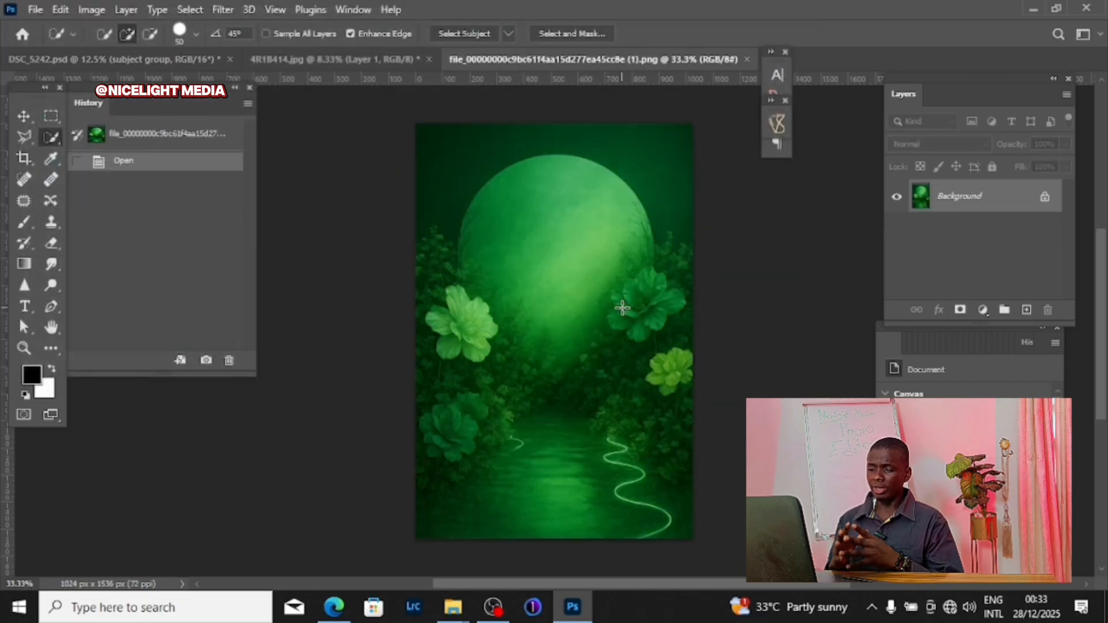
{"action": "scroll", "coordinate": [621, 304], "scroll_direction": "up", "scroll_amount": 10}
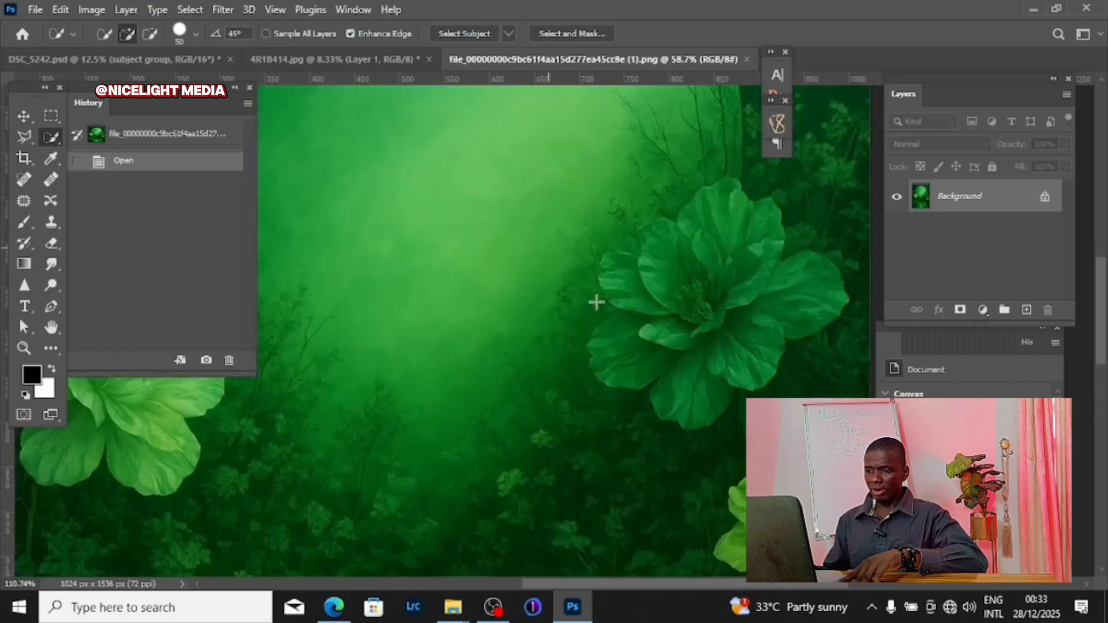
{"action": "scroll", "coordinate": [567, 300], "scroll_direction": "up", "scroll_amount": 3}
{"action": "left_click_drag", "start_coordinate": [658, 310], "coordinate": [312, 390]}
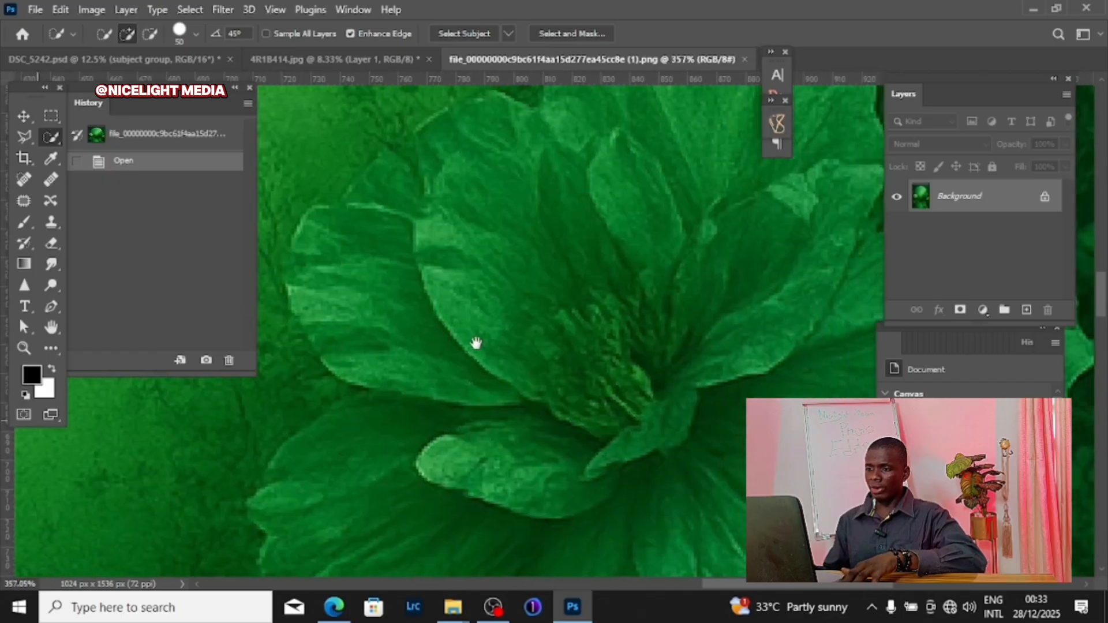
{"action": "scroll", "coordinate": [479, 347], "scroll_direction": "down", "scroll_amount": 8}
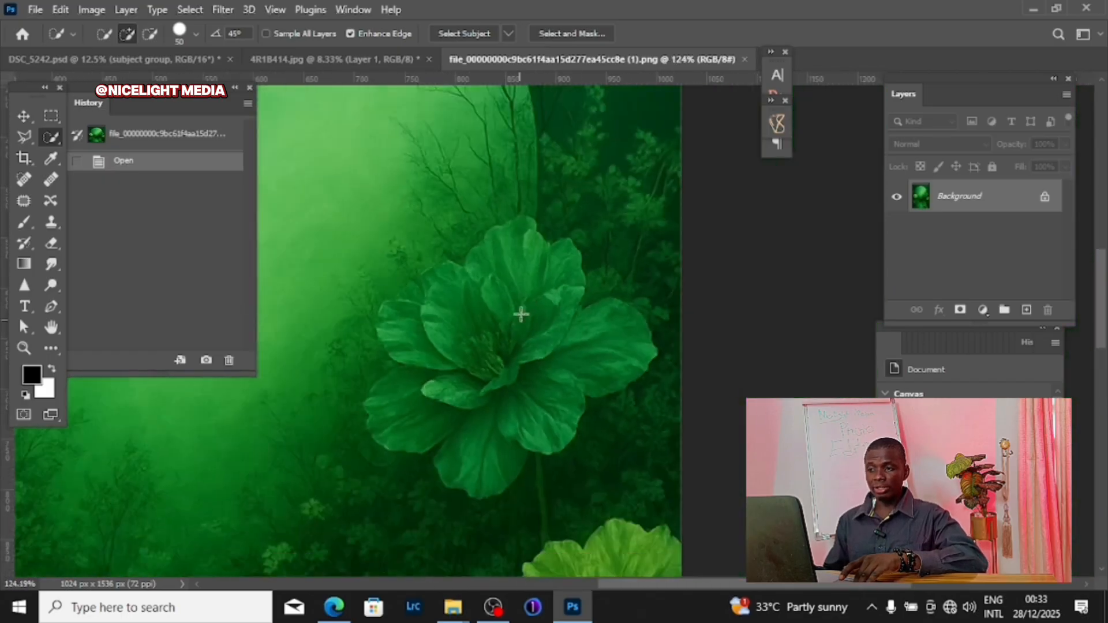
{"action": "scroll", "coordinate": [547, 290], "scroll_direction": "down", "scroll_amount": 3}
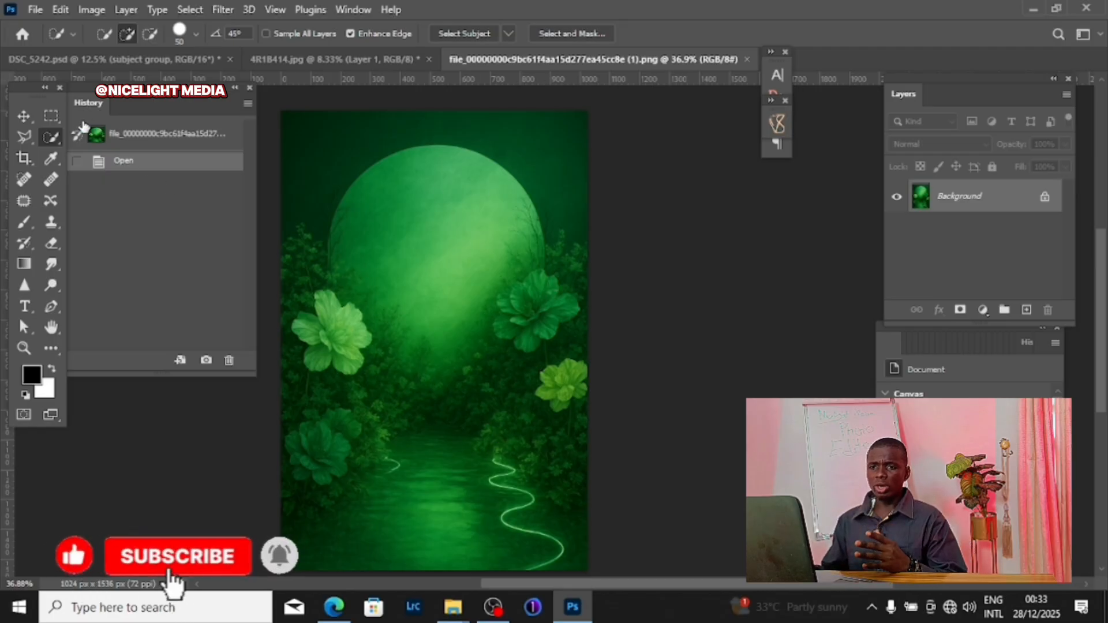
Step: Copy the green backdrop image into DSC_5242.psd as a new layer and place it over the woman's upper body
{"action": "left_click", "coordinate": [24, 117]}
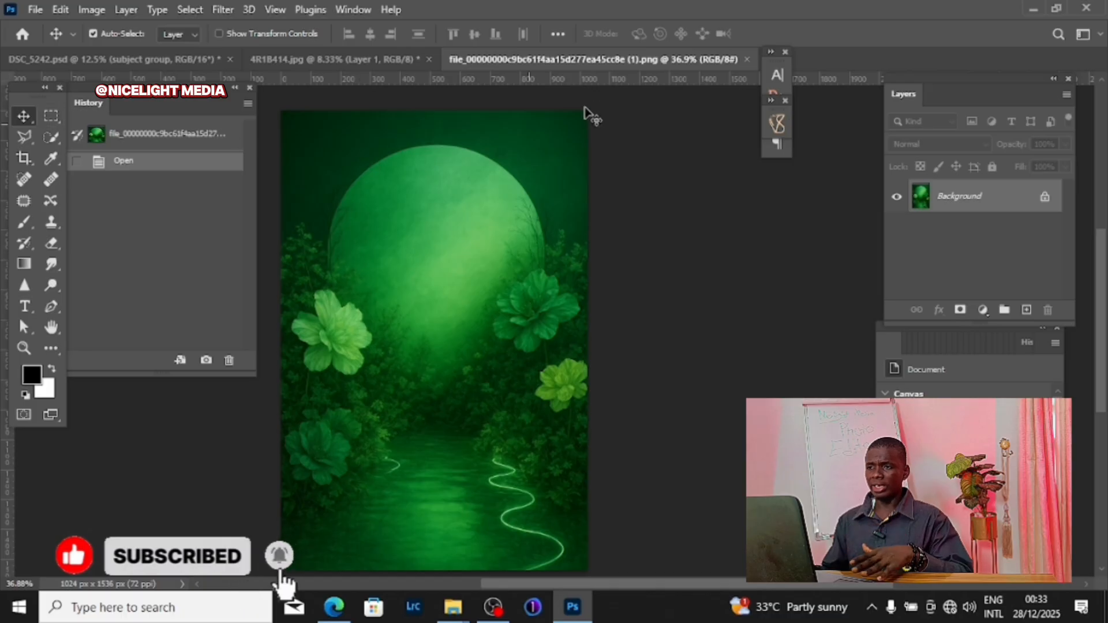
{"action": "left_click_drag", "start_coordinate": [565, 56], "coordinate": [556, 132]}
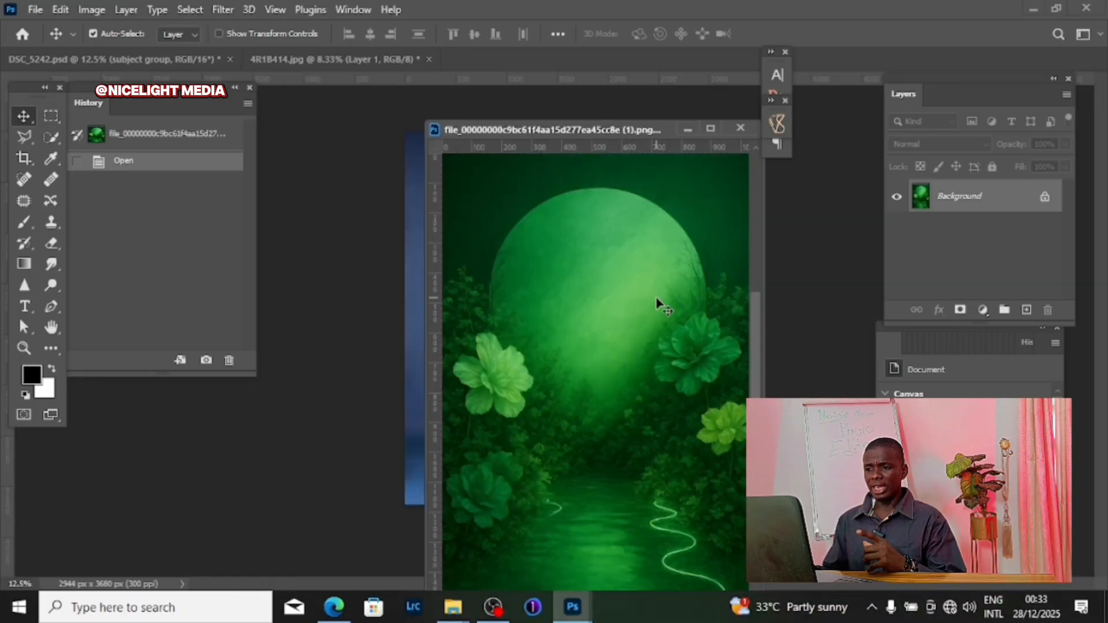
{"action": "left_click_drag", "start_coordinate": [658, 304], "coordinate": [412, 227]}
{"action": "left_click_drag", "start_coordinate": [530, 125], "coordinate": [567, 58]}
{"action": "left_click", "coordinate": [161, 58]}
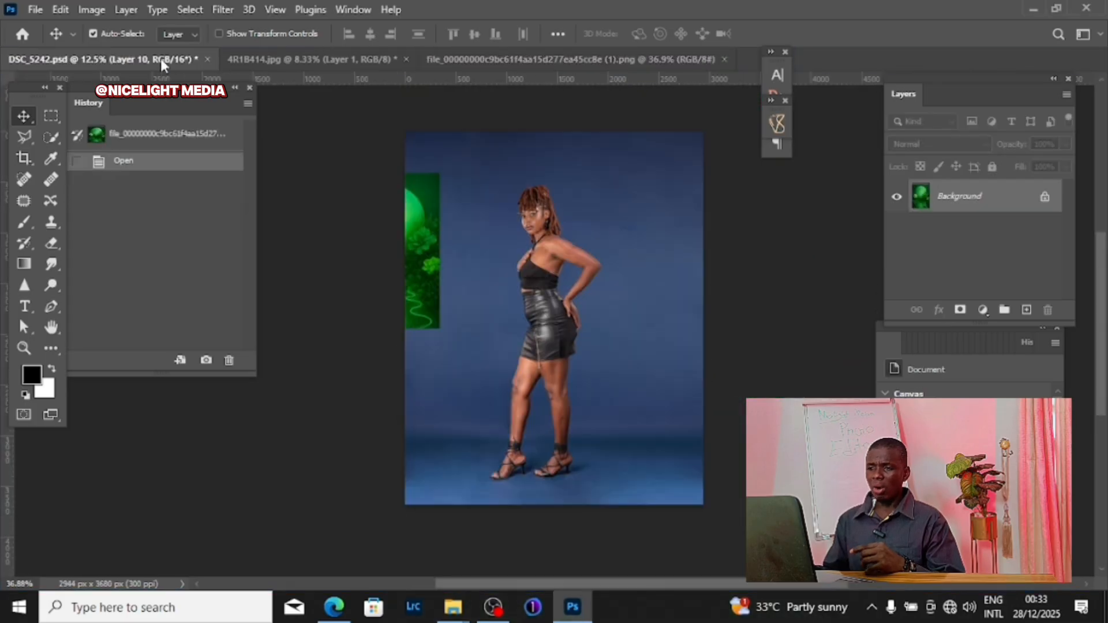
{"action": "left_click_drag", "start_coordinate": [434, 270], "coordinate": [555, 250]}
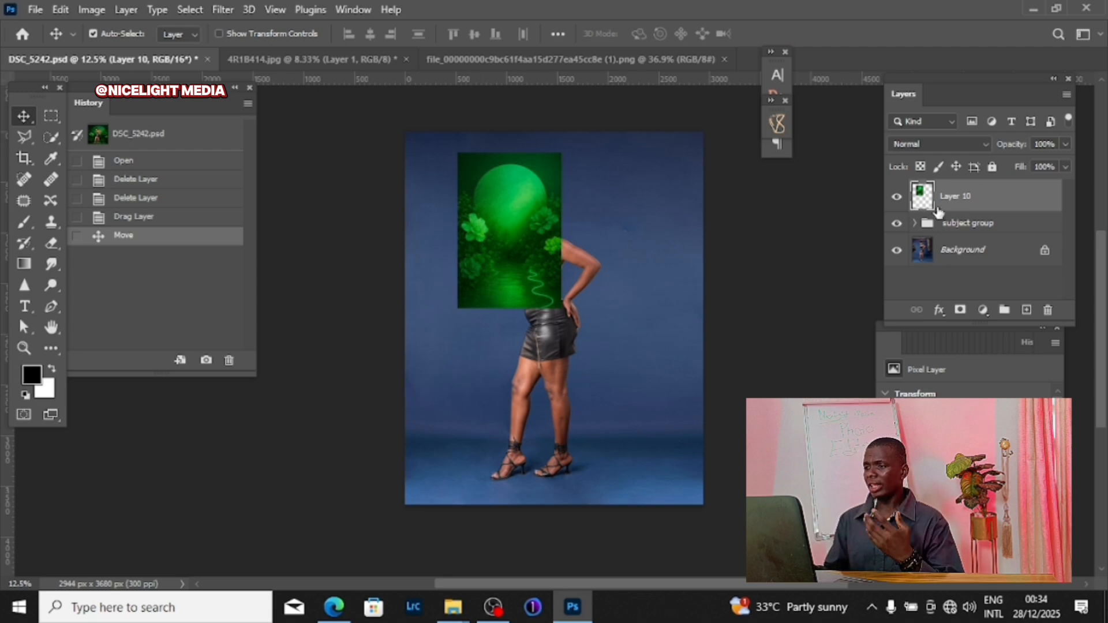
Step: Compare the original photo with the edited version by hiding and reshowing the green backdrop layer and the subject group
{"action": "left_click", "coordinate": [896, 197]}
{"action": "left_click", "coordinate": [896, 223]}
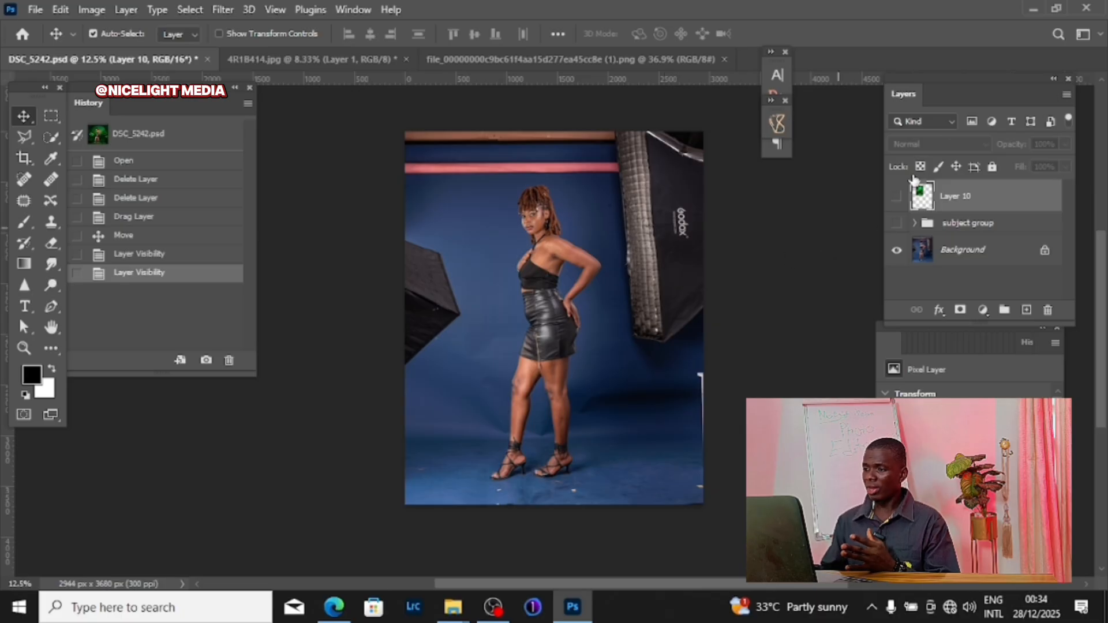
{"action": "left_click", "coordinate": [896, 223]}
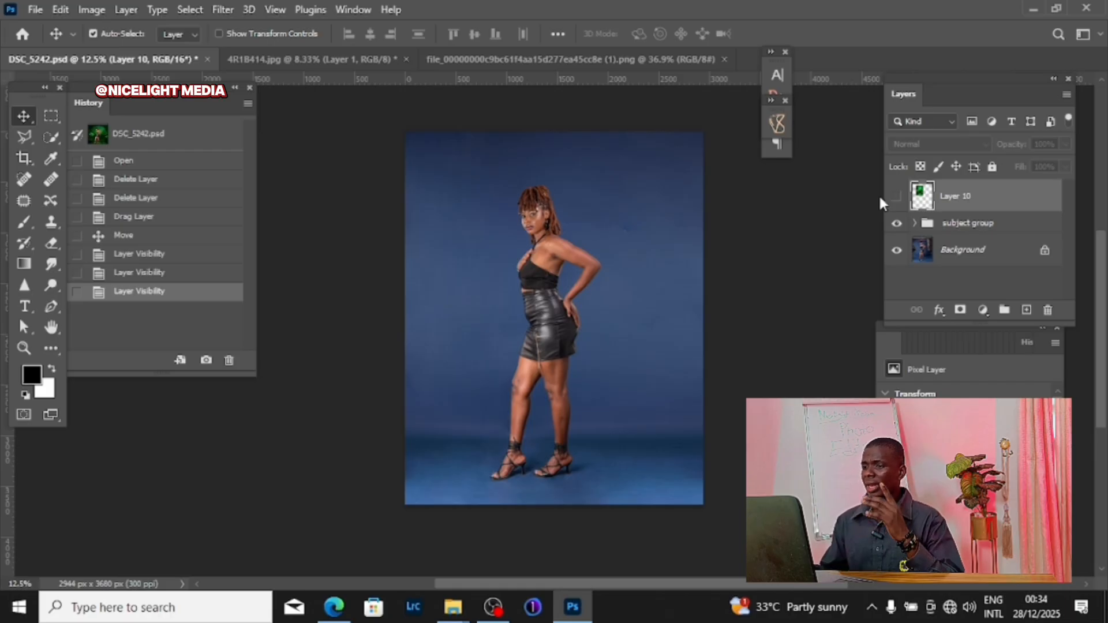
{"action": "left_click", "coordinate": [896, 196]}
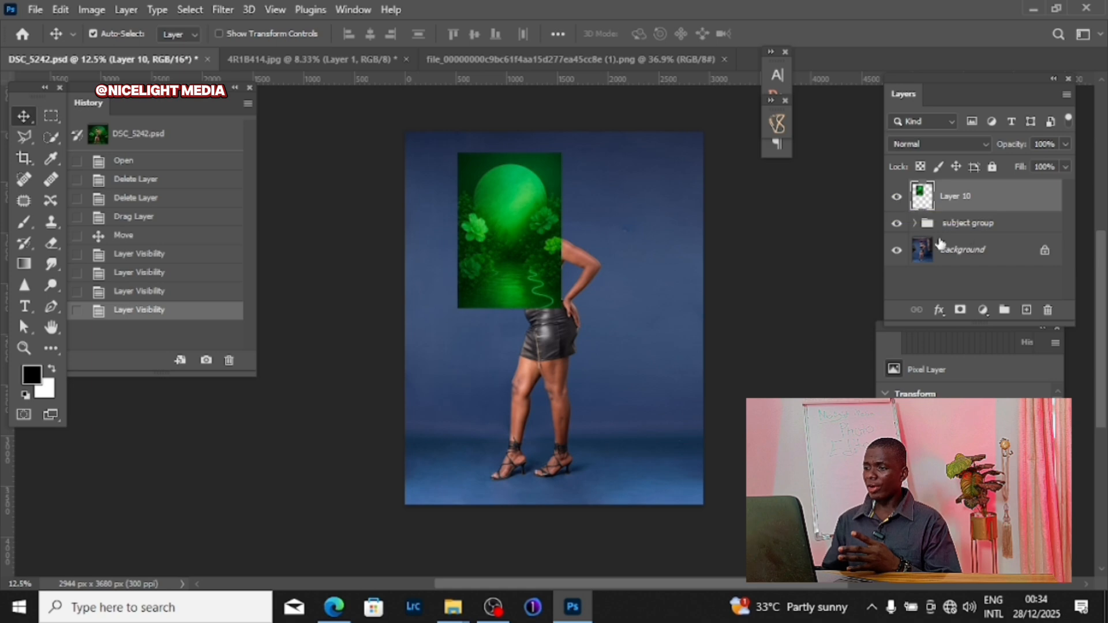
Step: Move the green backdrop layer between Layer 9 and Layer 7 in the subject group and scale it to about 285%
{"action": "left_click", "coordinate": [914, 223]}
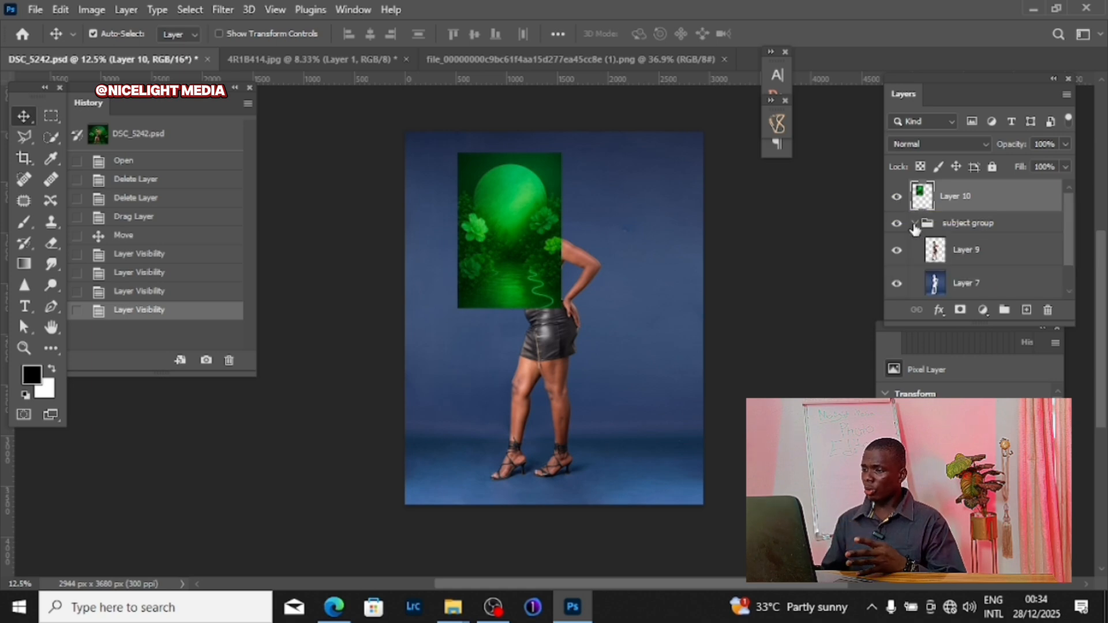
{"action": "left_click_drag", "start_coordinate": [965, 196], "coordinate": [958, 263]}
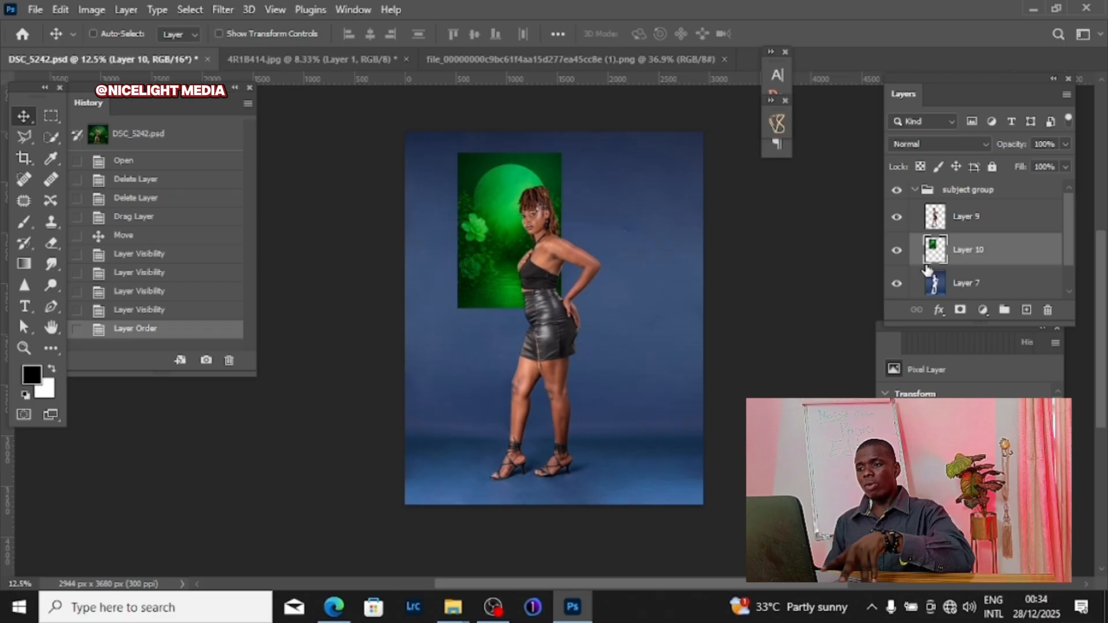
{"action": "key", "text": "ctrl+t"}
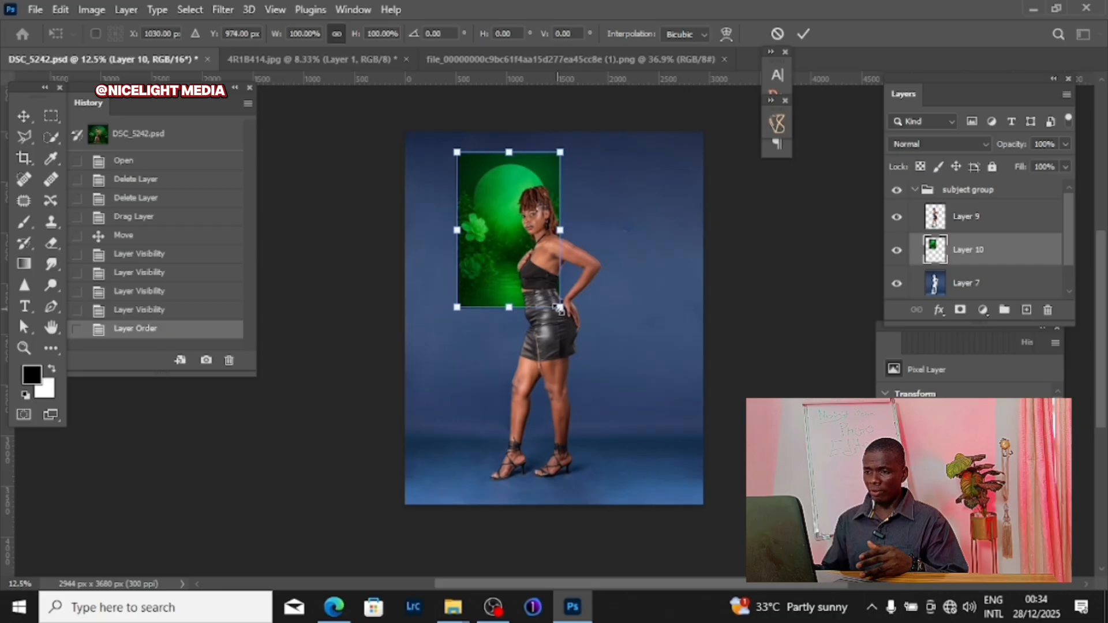
{"action": "left_click_drag", "start_coordinate": [560, 307], "coordinate": [696, 508]}
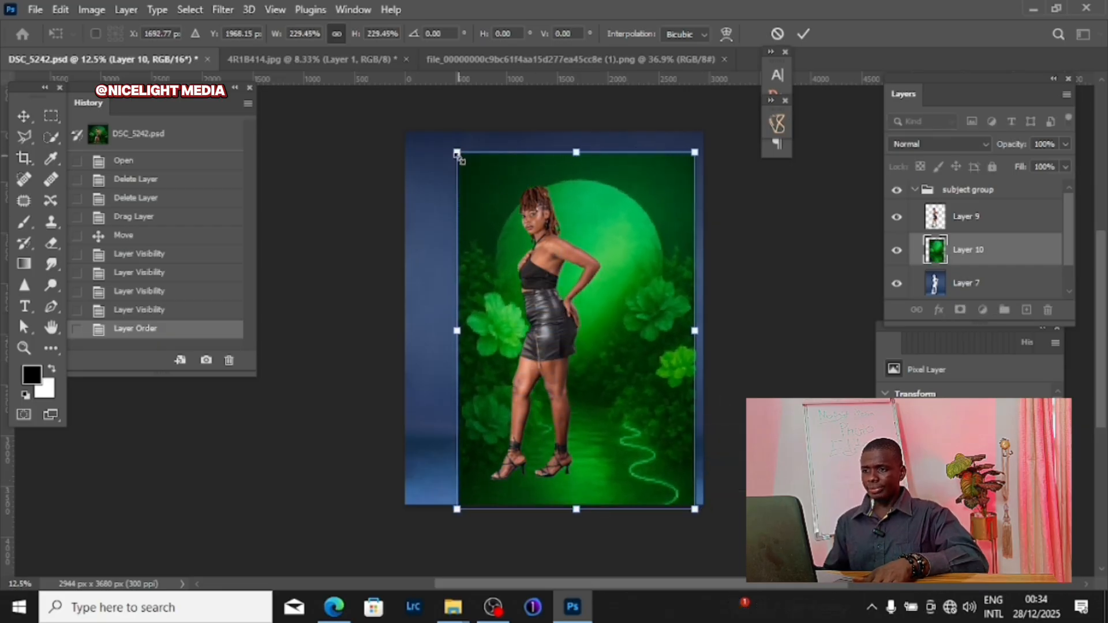
{"action": "left_click_drag", "start_coordinate": [455, 152], "coordinate": [356, 101]}
{"action": "left_click_drag", "start_coordinate": [541, 225], "coordinate": [543, 234]}
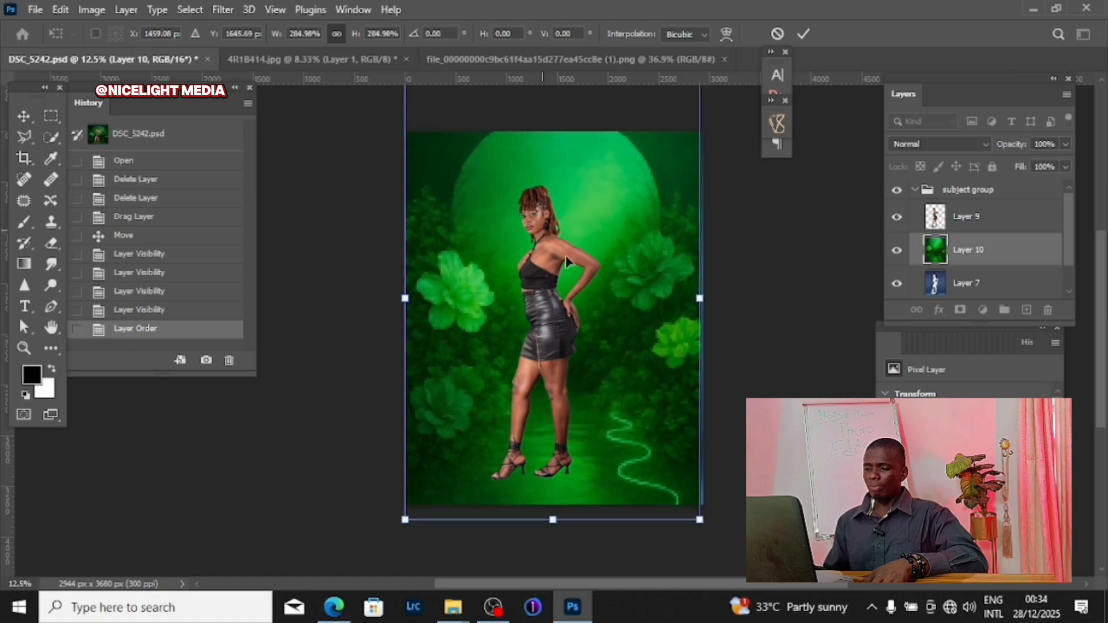
Step: Reposition and stretch the green backdrop to about 3230 px wide so it covers the whole canvas behind the woman
{"action": "left_click_drag", "start_coordinate": [552, 519], "coordinate": [549, 505]}
{"action": "left_click_drag", "start_coordinate": [553, 333], "coordinate": [552, 352]}
{"action": "left_click_drag", "start_coordinate": [554, 529], "coordinate": [555, 518]}
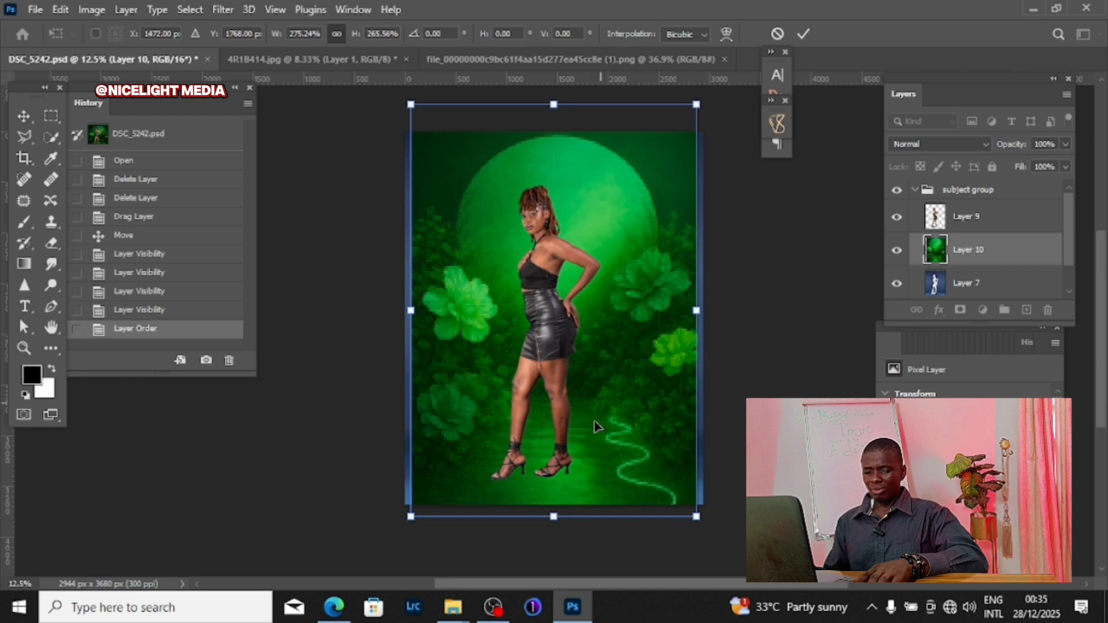
{"action": "key", "text": "ctrl+z"}
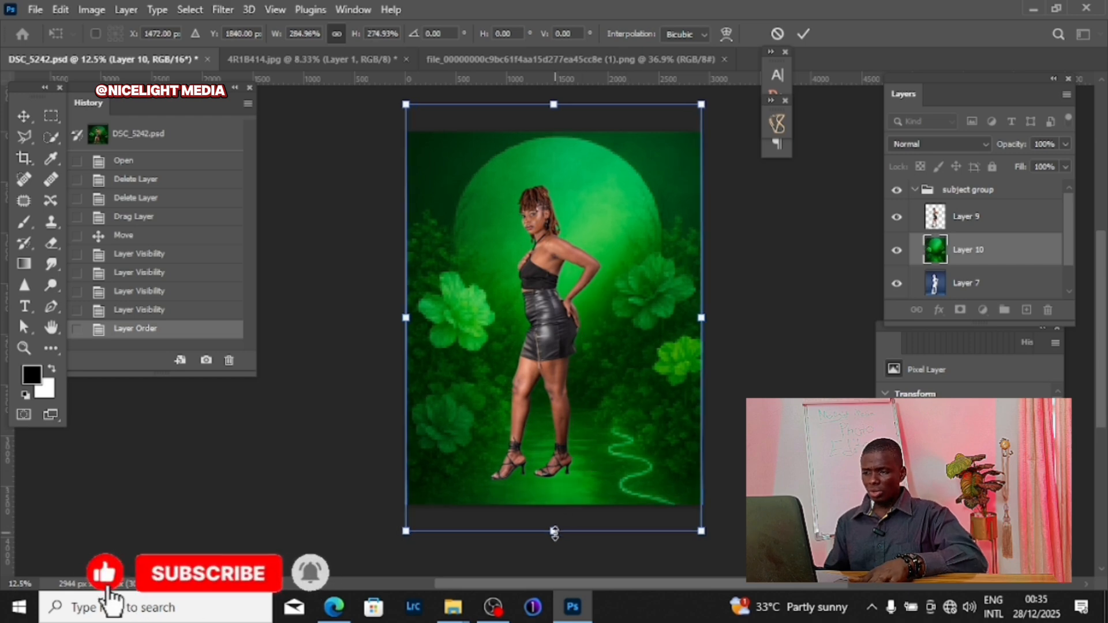
{"action": "mouse_move", "coordinate": [554, 529]}
{"action": "left_mouse_down"}
{"action": "mouse_move", "coordinate": [553, 510]}
{"action": "mouse_move", "coordinate": [553, 525]}
{"action": "left_mouse_up"}
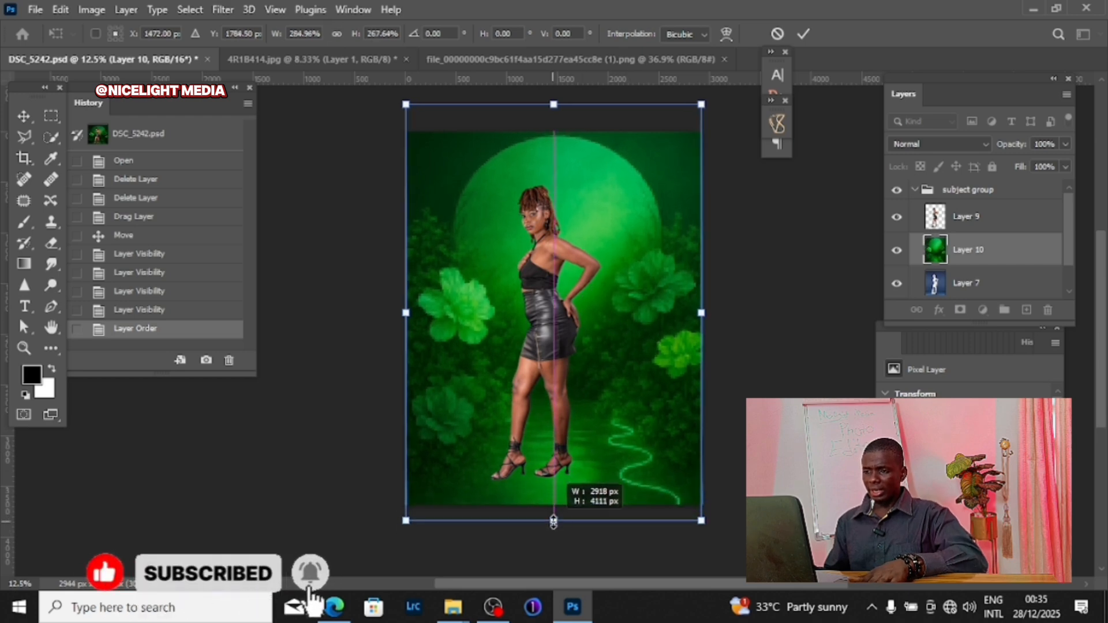
{"action": "left_click_drag", "start_coordinate": [594, 379], "coordinate": [596, 387]}
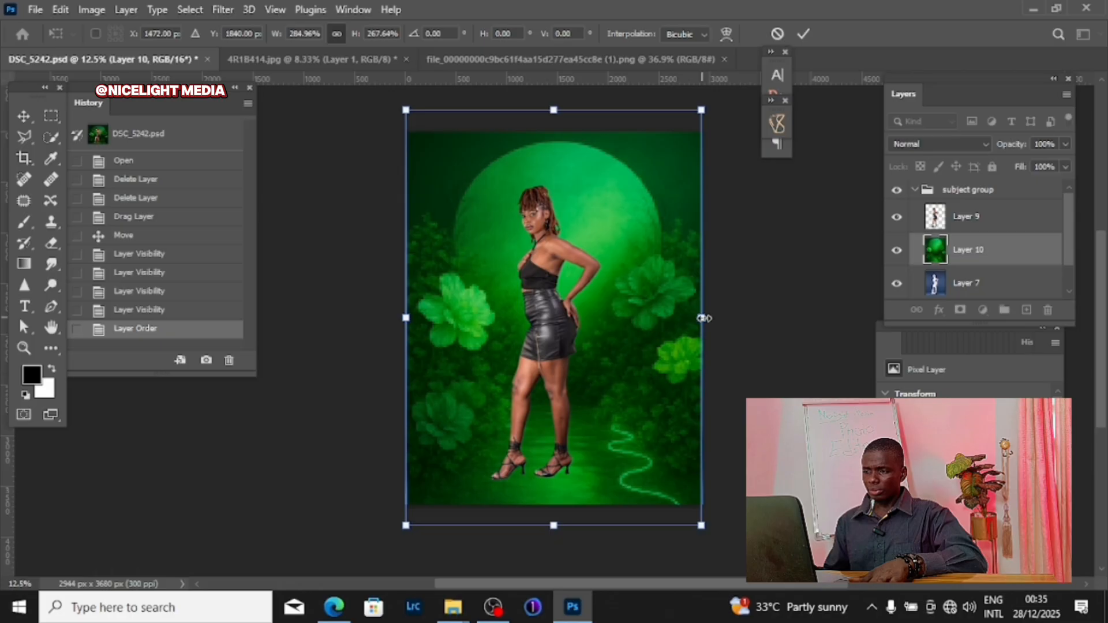
{"action": "left_click_drag", "start_coordinate": [701, 318], "coordinate": [714, 316]}
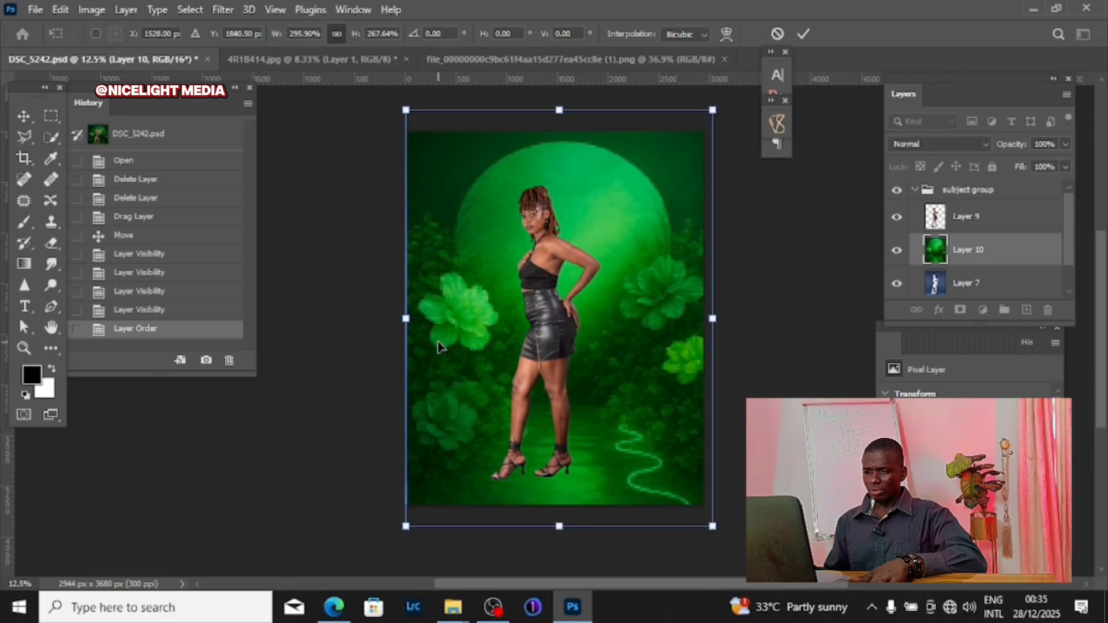
{"action": "left_click_drag", "start_coordinate": [406, 318], "coordinate": [388, 321]}
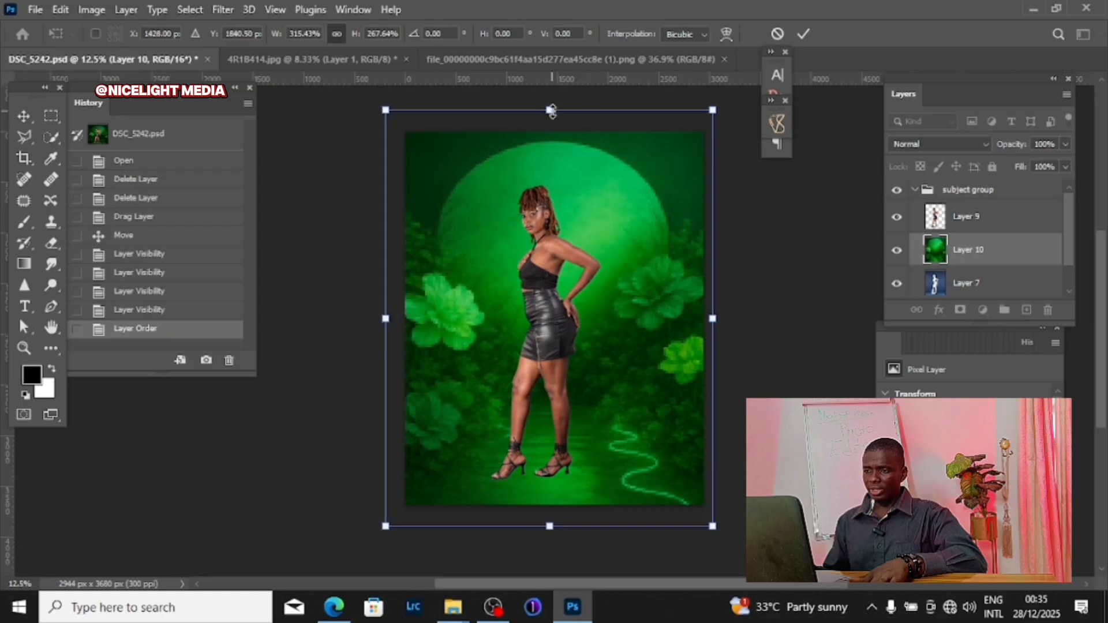
{"action": "left_click_drag", "start_coordinate": [552, 110], "coordinate": [551, 105]}
{"action": "key", "text": "Return"}
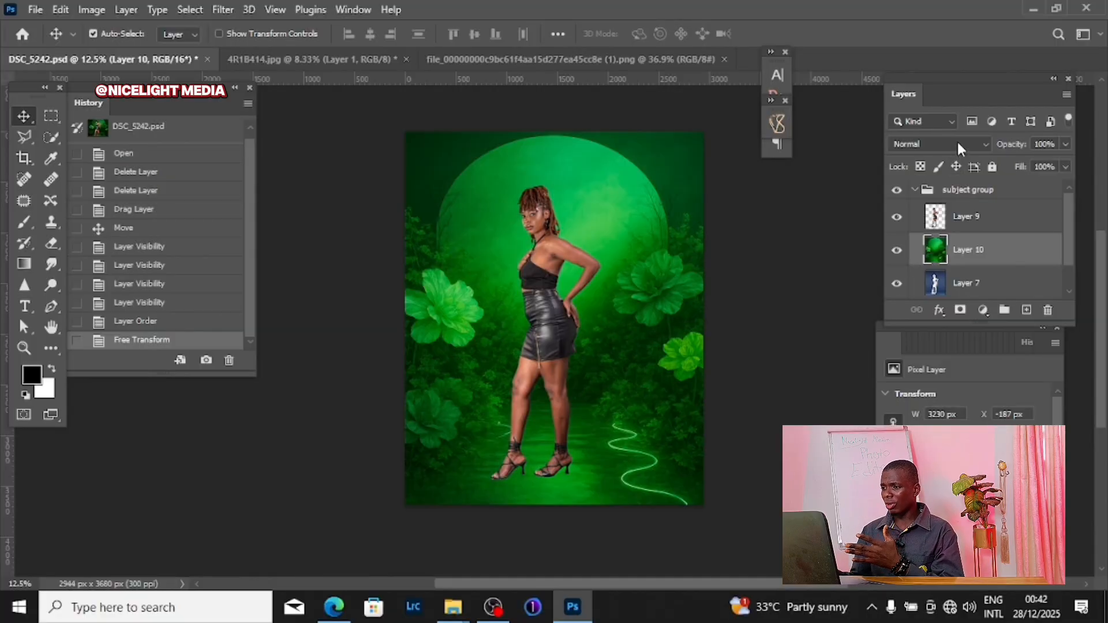
Step: Try the Overlay blend mode on the green backdrop layer, and settle on Soft Light
{"action": "left_click", "coordinate": [981, 145]}
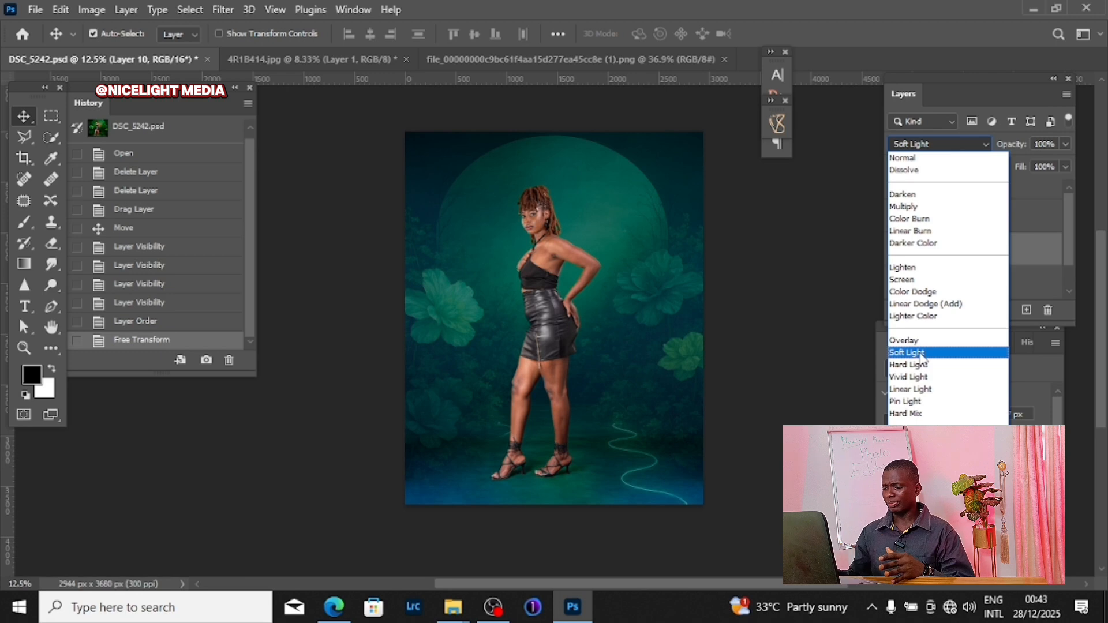
{"action": "left_click", "coordinate": [903, 340]}
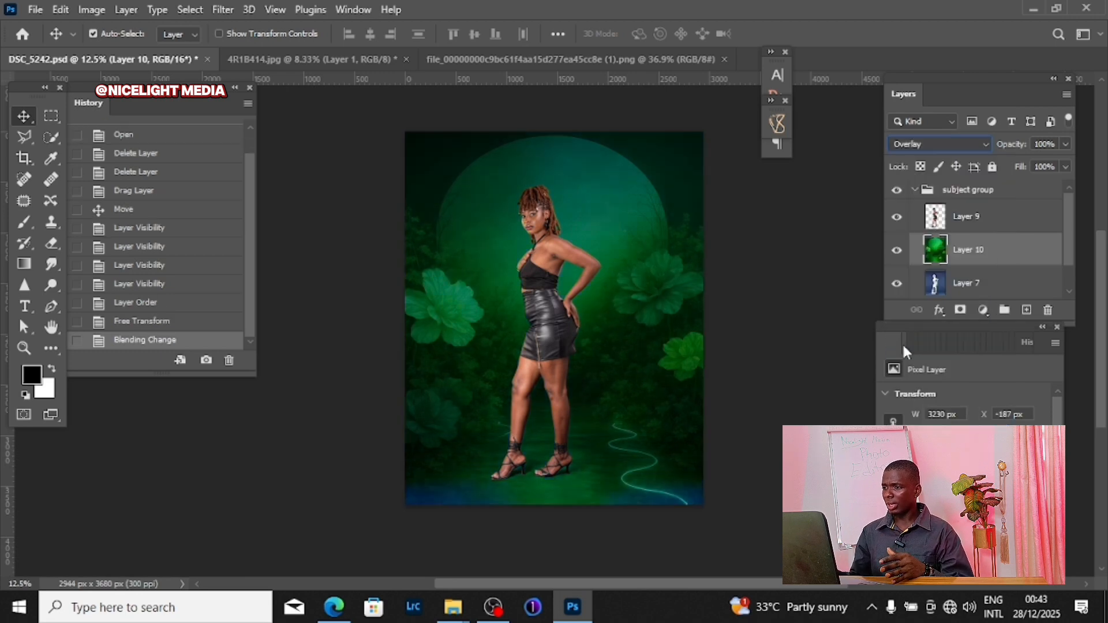
{"action": "left_click", "coordinate": [981, 142]}
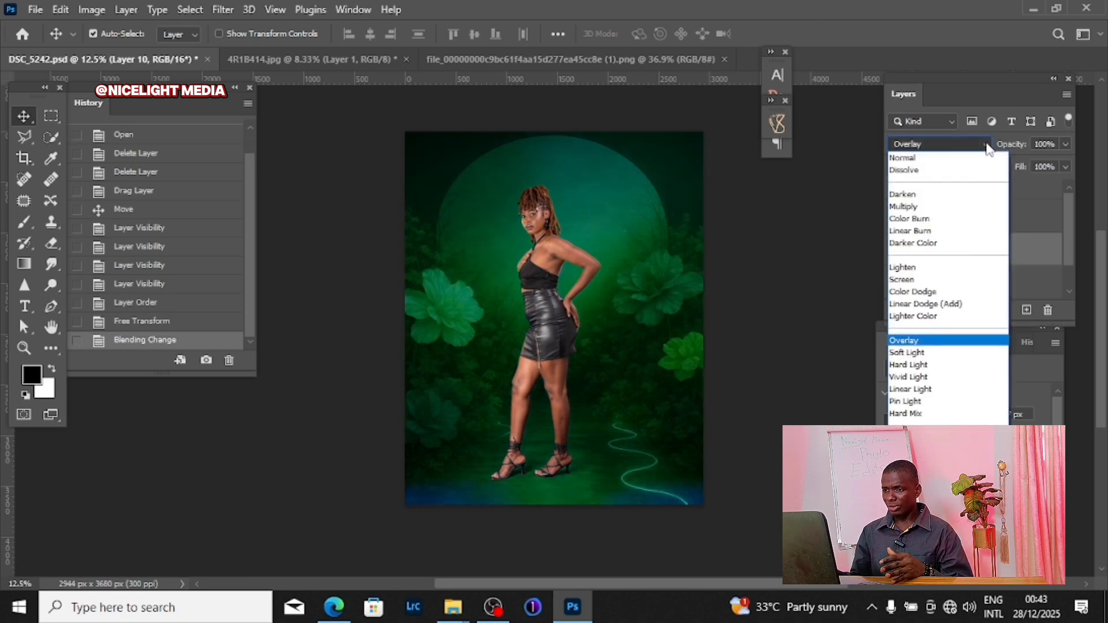
{"action": "left_click", "coordinate": [912, 353]}
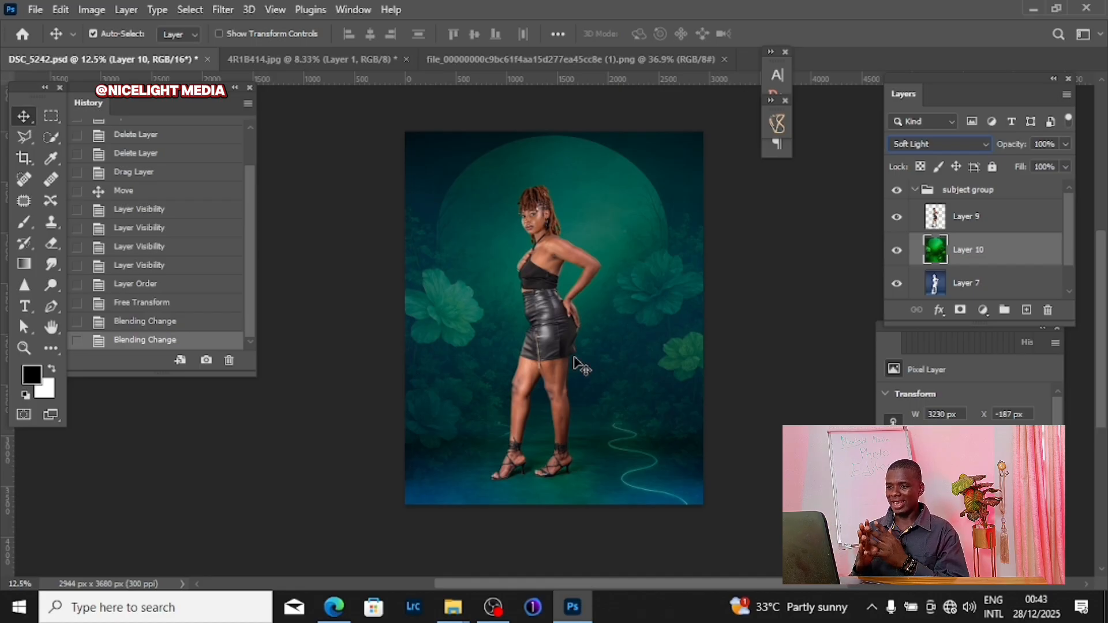
Step: Duplicate Layer 7 and apply Hue/Saturation to the copy with Saturation -100 and Lightness -19
{"action": "left_click", "coordinate": [977, 285]}
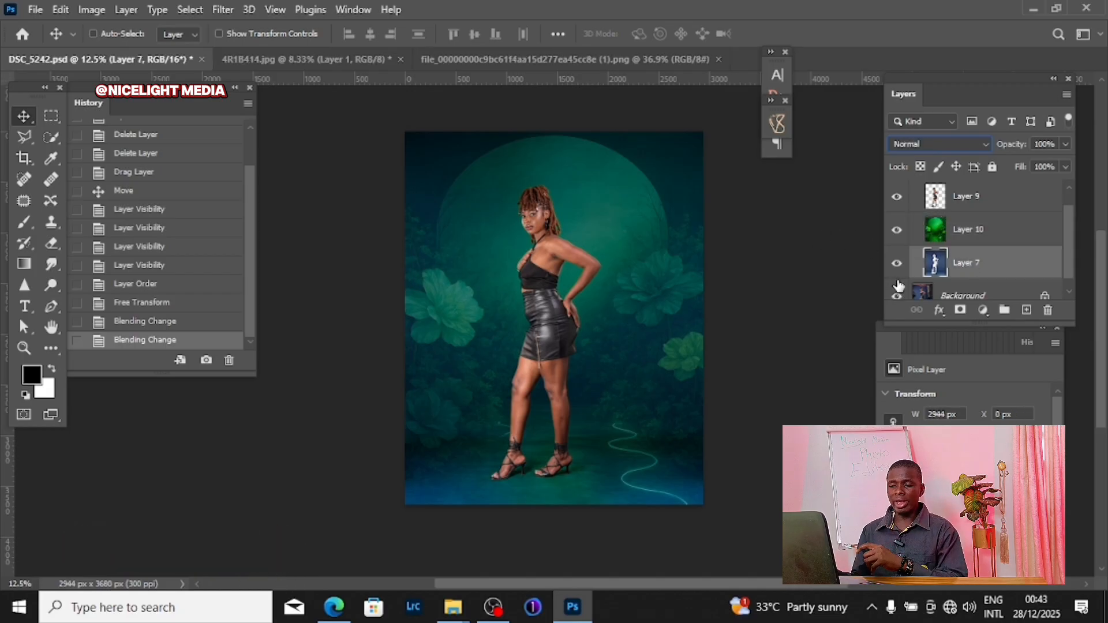
{"action": "key", "text": "ctrl+j"}
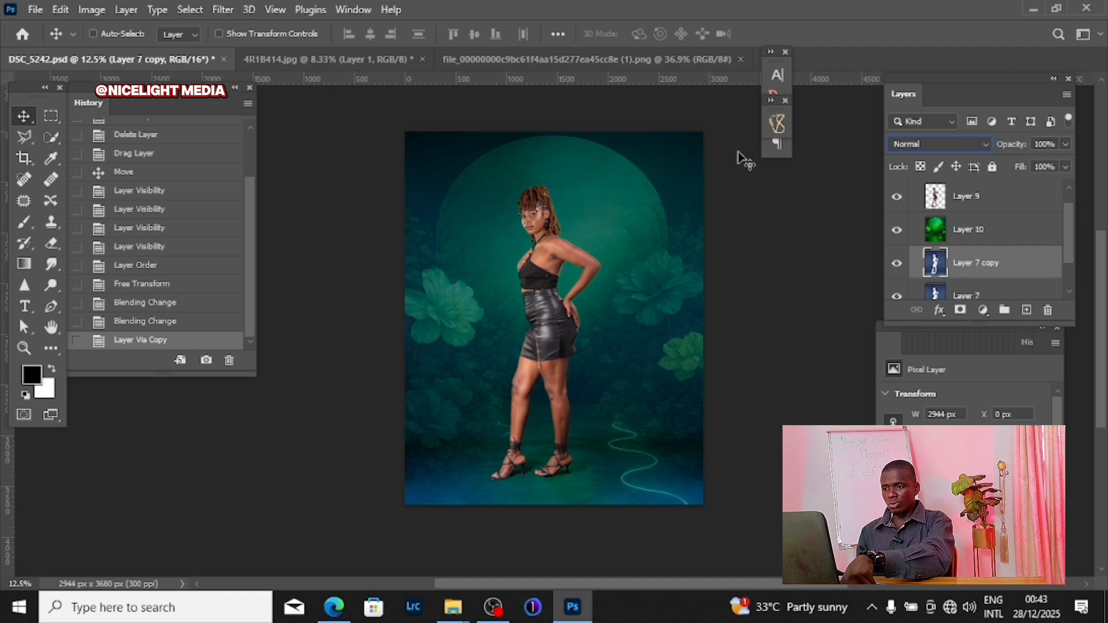
{"action": "key", "text": "ctrl+u"}
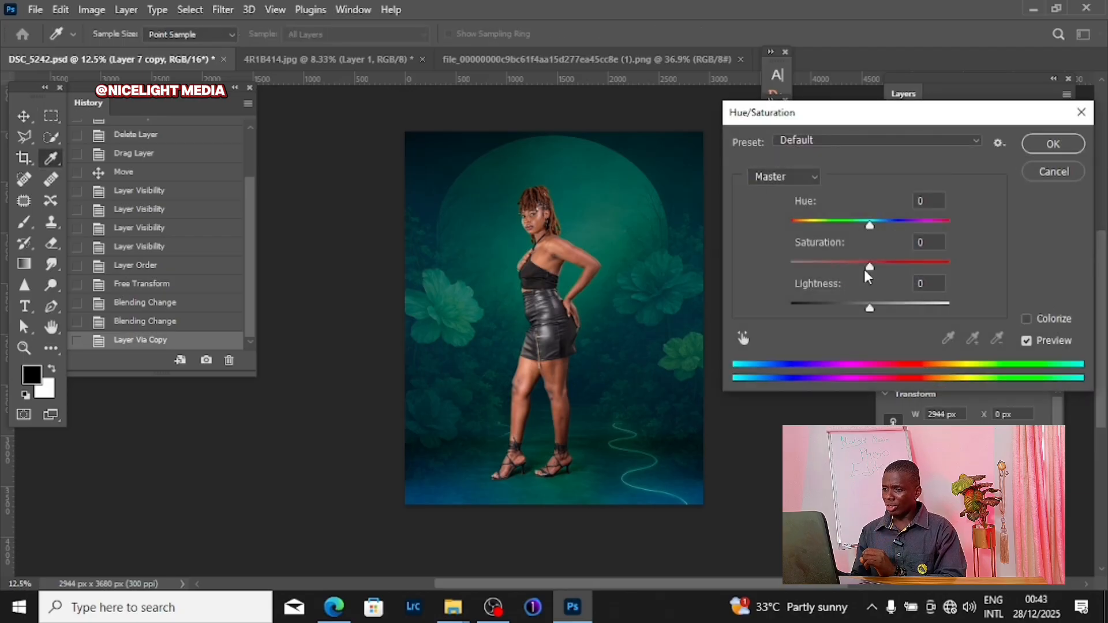
{"action": "left_click_drag", "start_coordinate": [865, 268], "coordinate": [703, 268]}
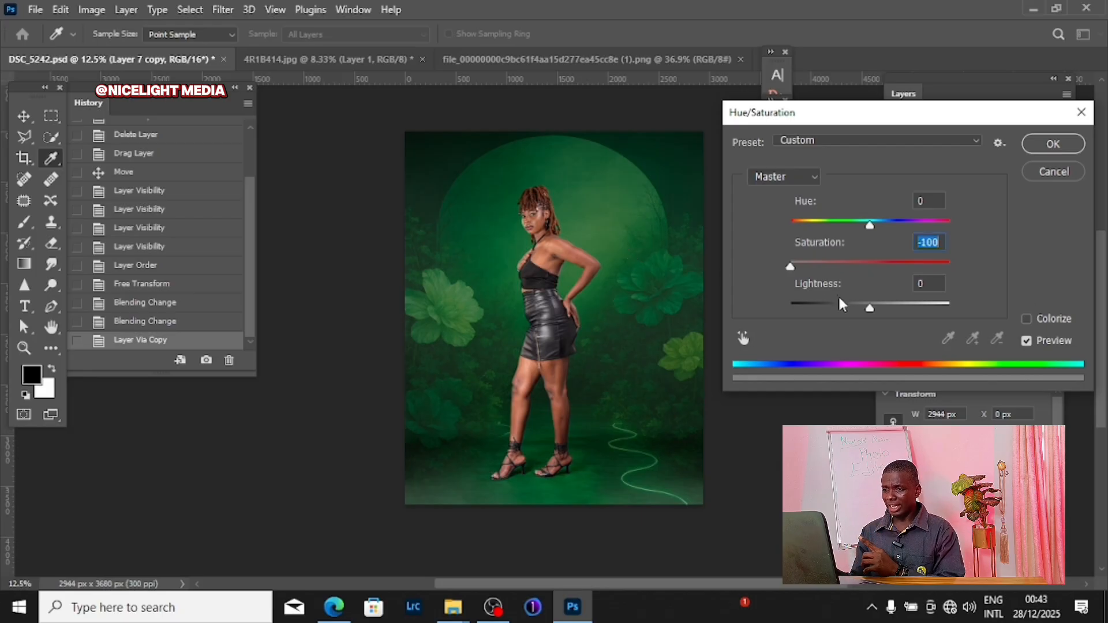
{"action": "left_click_drag", "start_coordinate": [853, 306], "coordinate": [864, 314]}
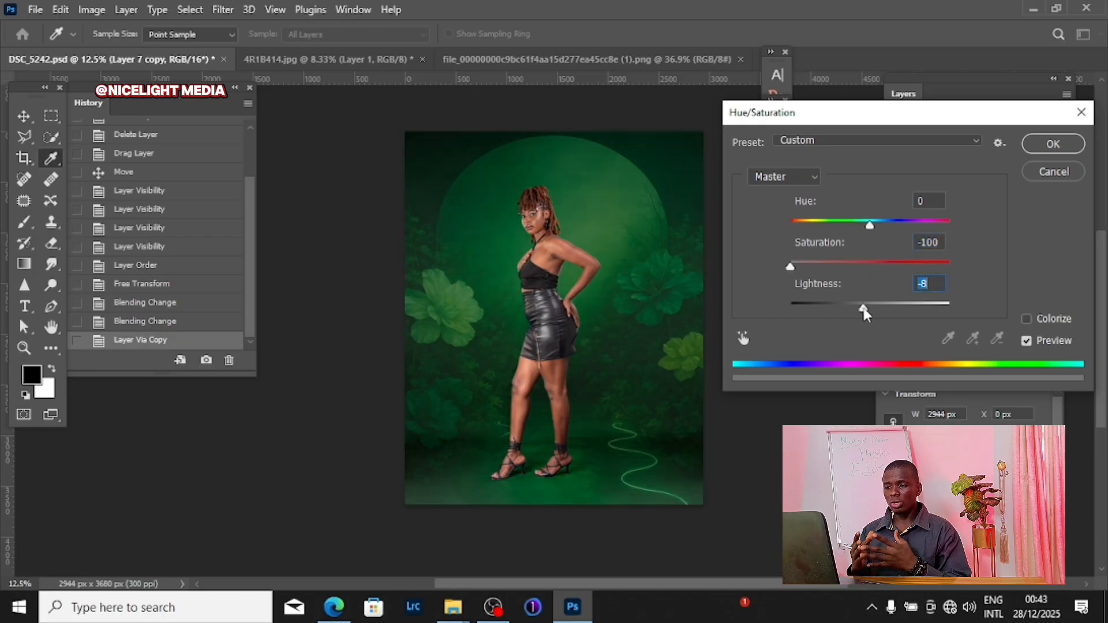
{"action": "left_click", "coordinate": [863, 311]}
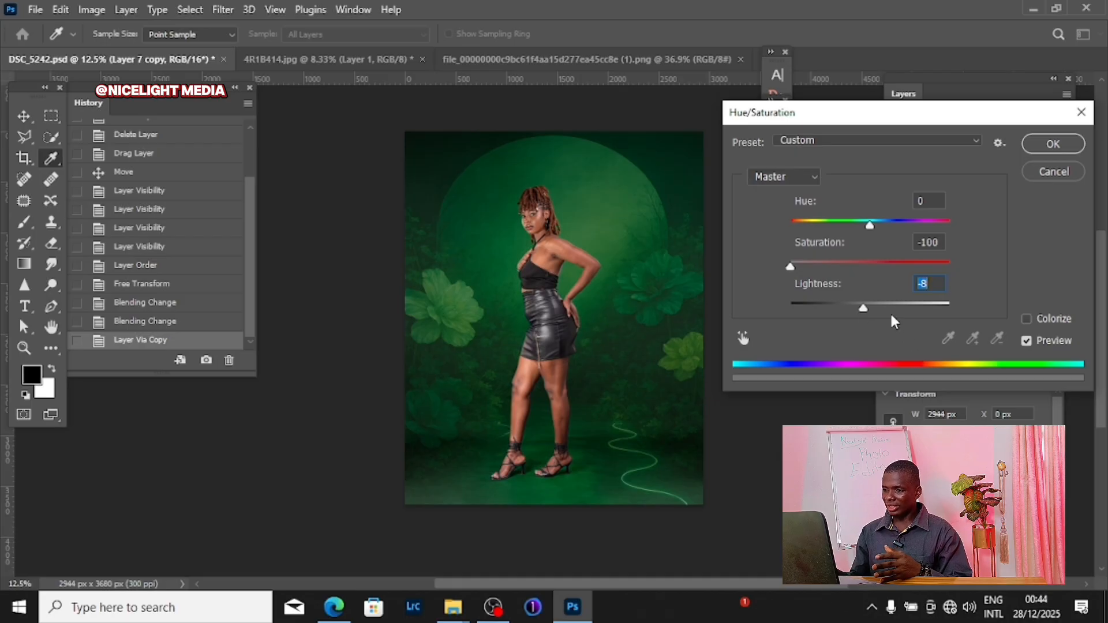
{"action": "left_click_drag", "start_coordinate": [862, 311], "coordinate": [857, 314]}
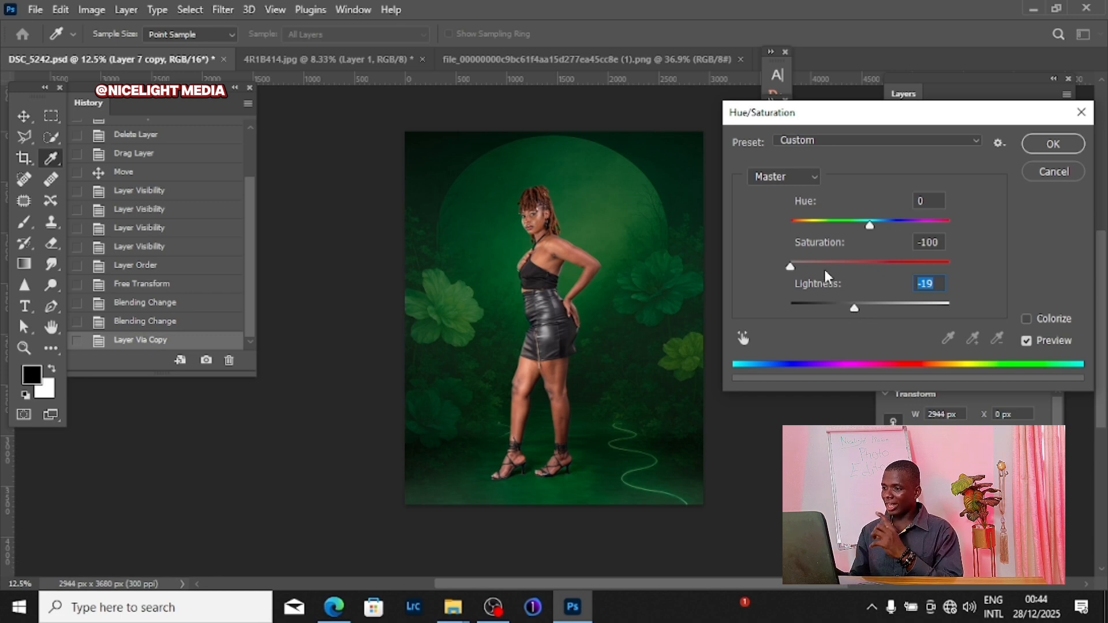
{"action": "left_click", "coordinate": [1026, 144]}
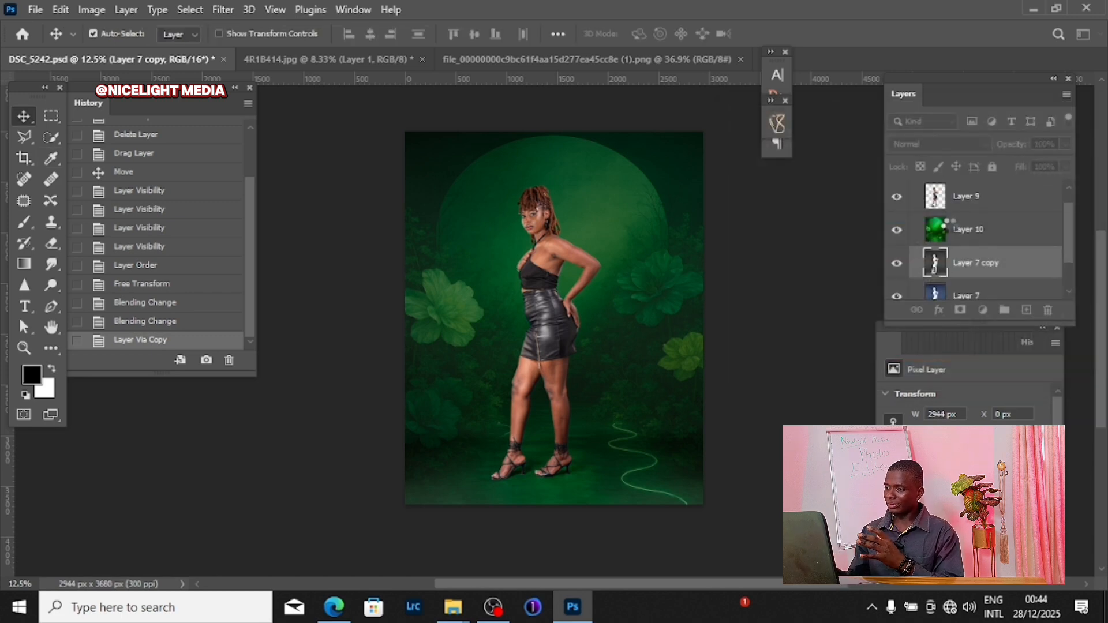
Step: Change the blend mode of the green backdrop on Layer 10 to Overlay
{"action": "left_click", "coordinate": [961, 237]}
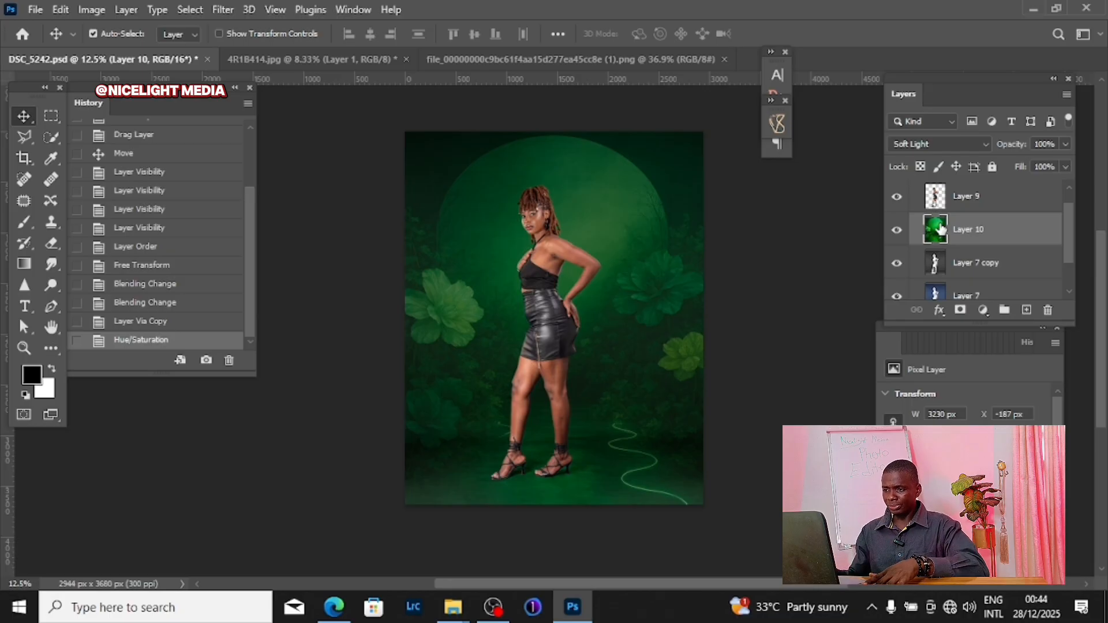
{"action": "scroll", "coordinate": [573, 271], "scroll_direction": "up", "scroll_amount": 5}
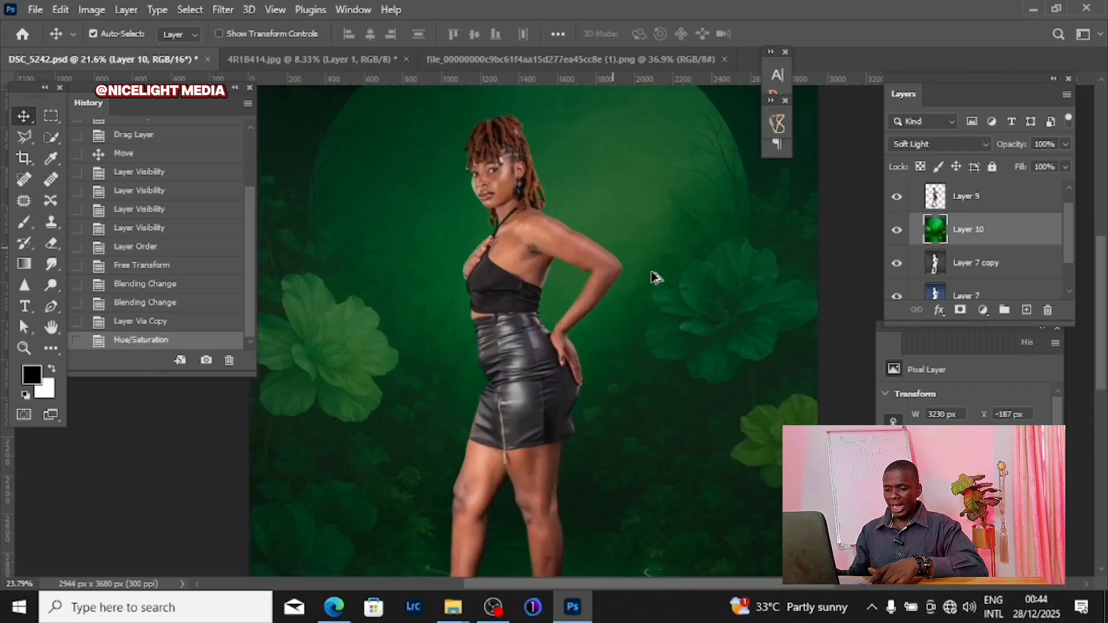
{"action": "scroll", "coordinate": [581, 354], "scroll_direction": "down", "scroll_amount": 6}
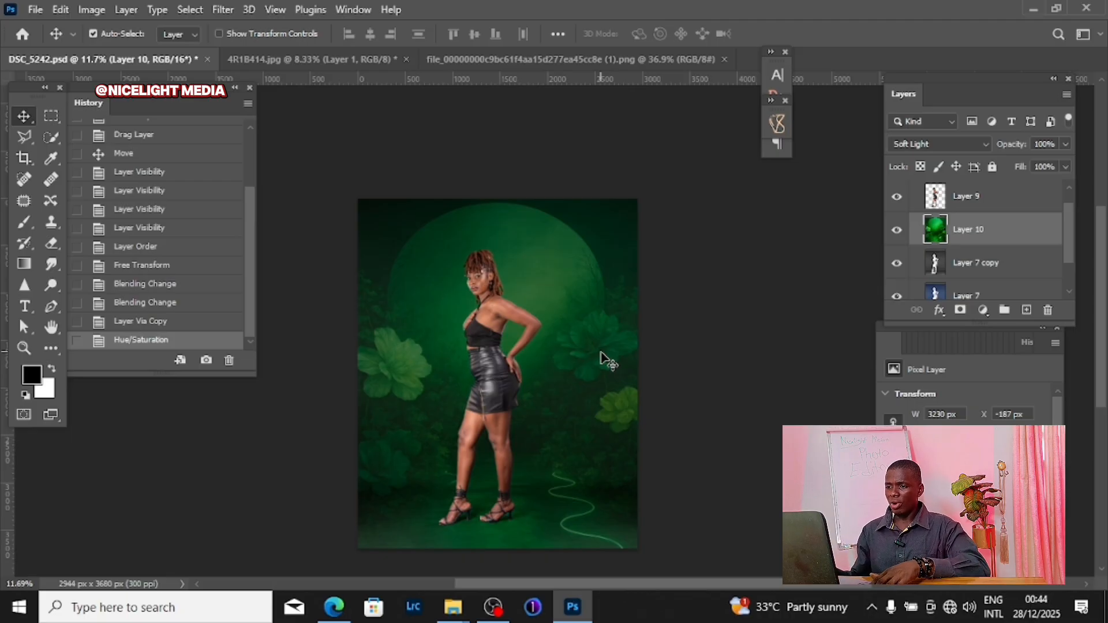
{"action": "scroll", "coordinate": [538, 301], "scroll_direction": "up", "scroll_amount": 3}
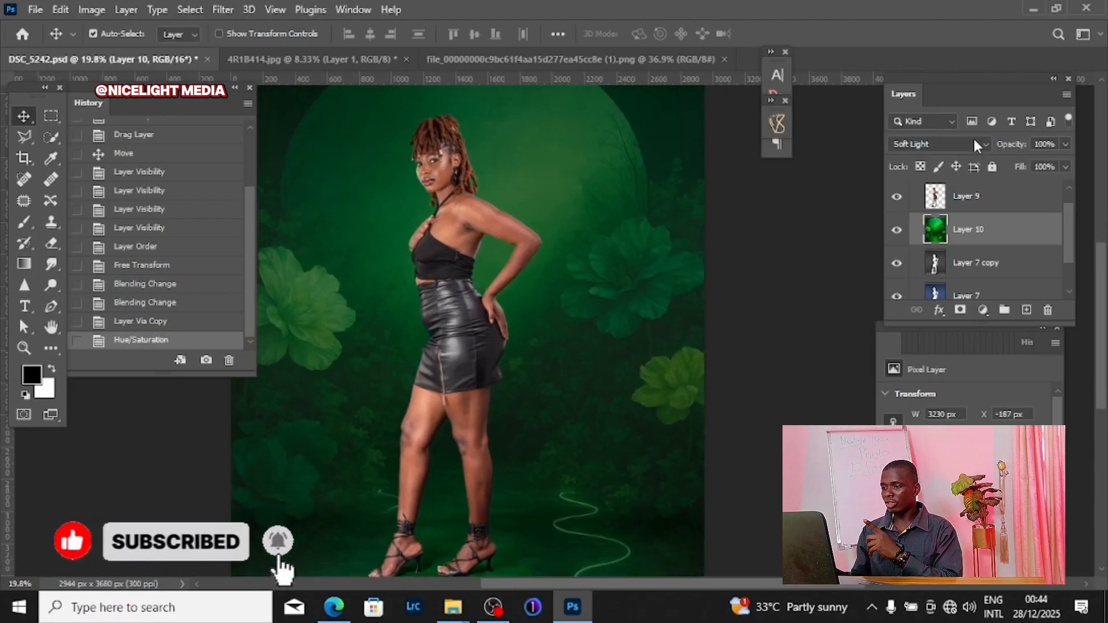
{"action": "left_click", "coordinate": [973, 144]}
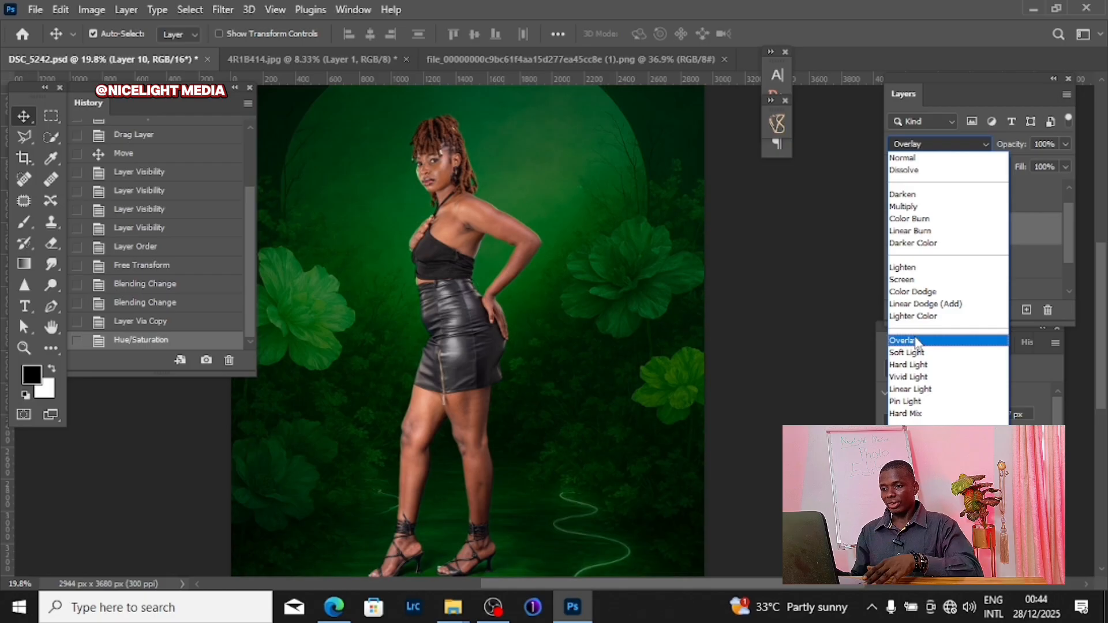
{"action": "left_click", "coordinate": [917, 347]}
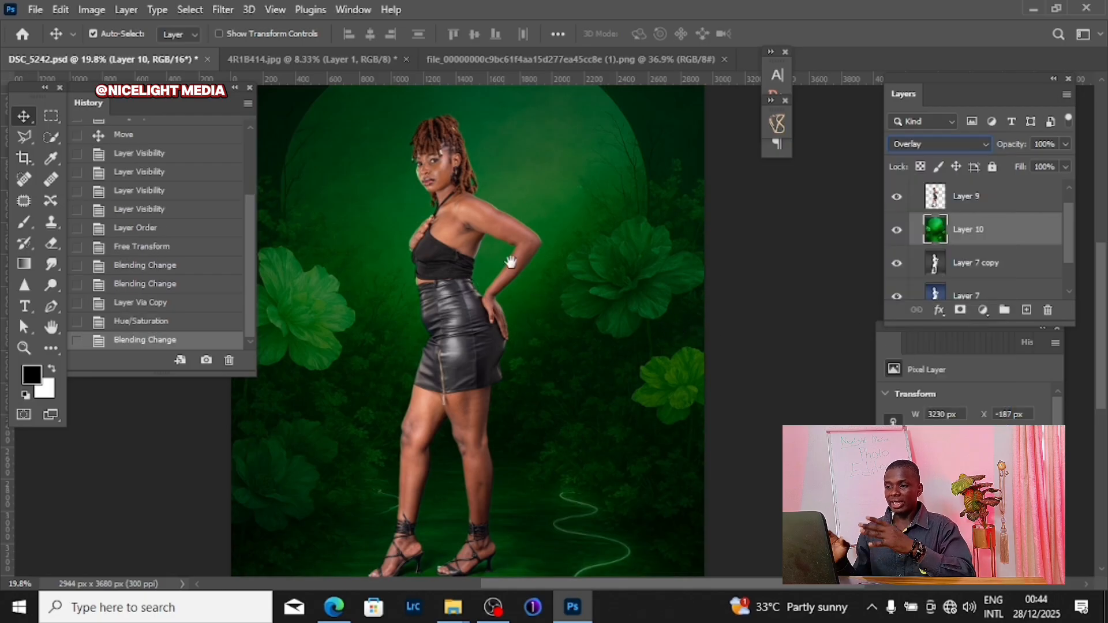
Step: Examine the woman's feet, heels and floor shadows for how well they blend with the green backdrop
{"action": "scroll", "coordinate": [559, 284], "scroll_direction": "down", "scroll_amount": 3}
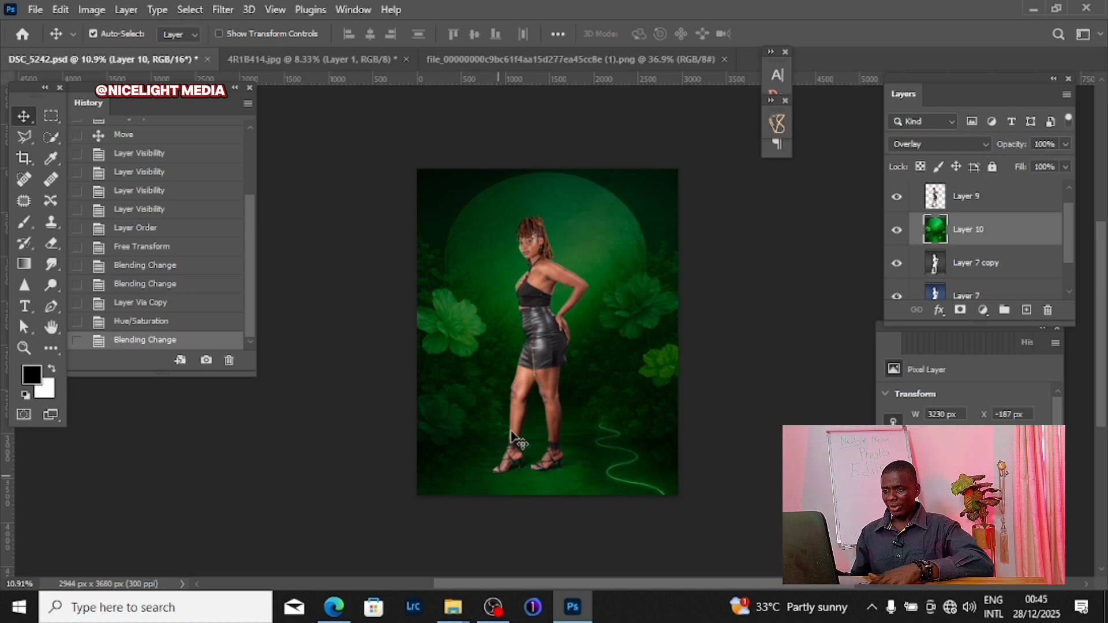
{"action": "scroll", "coordinate": [568, 405], "scroll_direction": "up", "scroll_amount": 1}
{"action": "scroll", "coordinate": [569, 406], "scroll_direction": "up", "scroll_amount": 10}
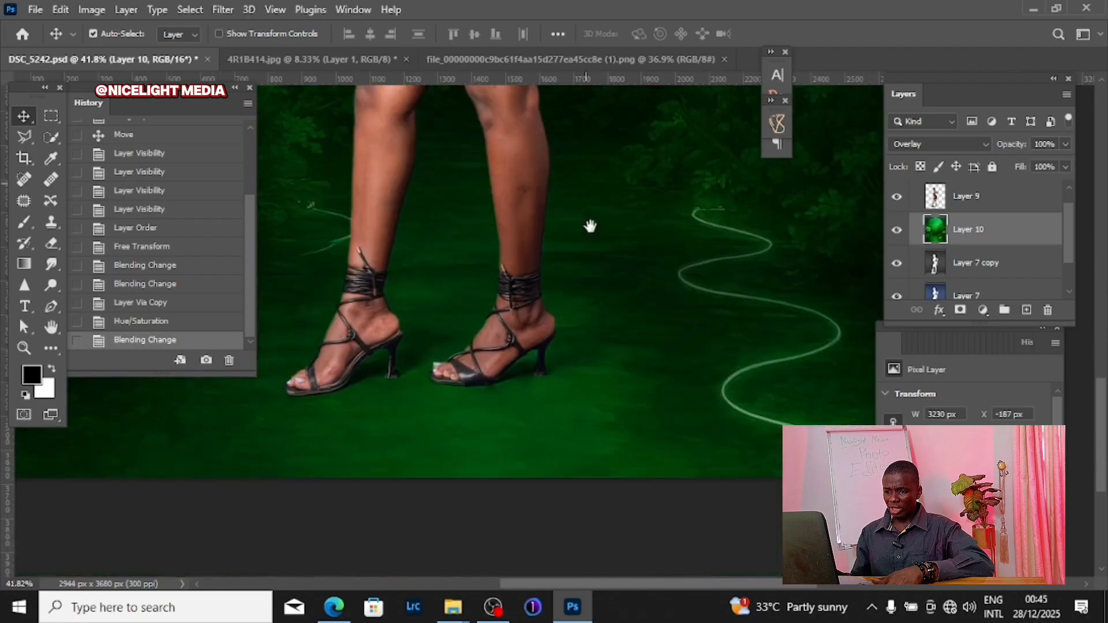
{"action": "scroll", "coordinate": [369, 387], "scroll_direction": "up", "scroll_amount": 3}
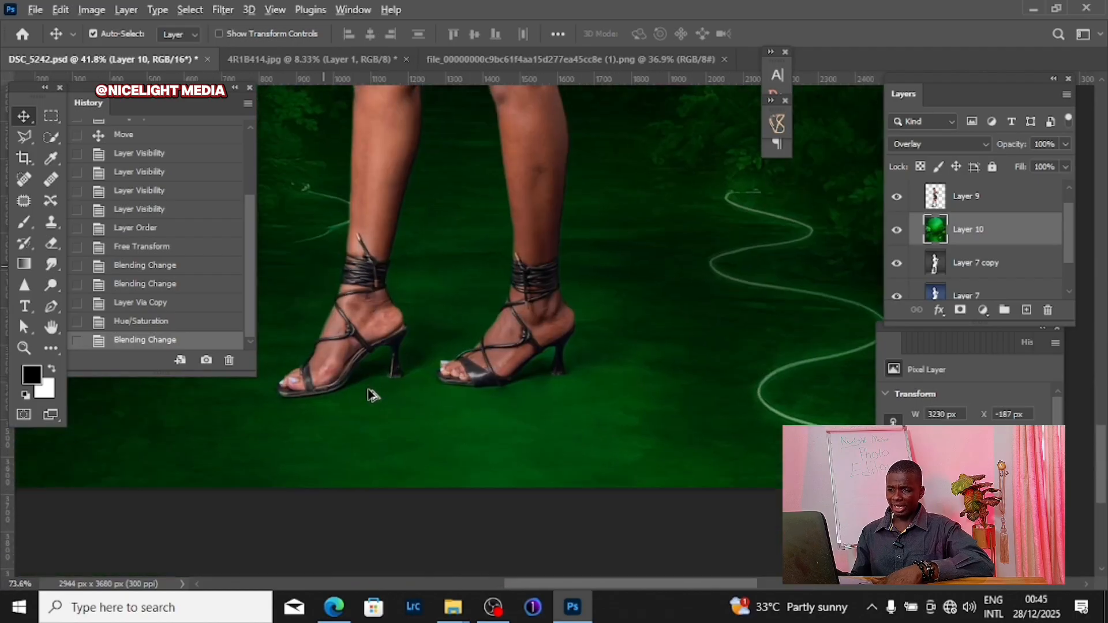
{"action": "scroll", "coordinate": [369, 392], "scroll_direction": "up", "scroll_amount": 4}
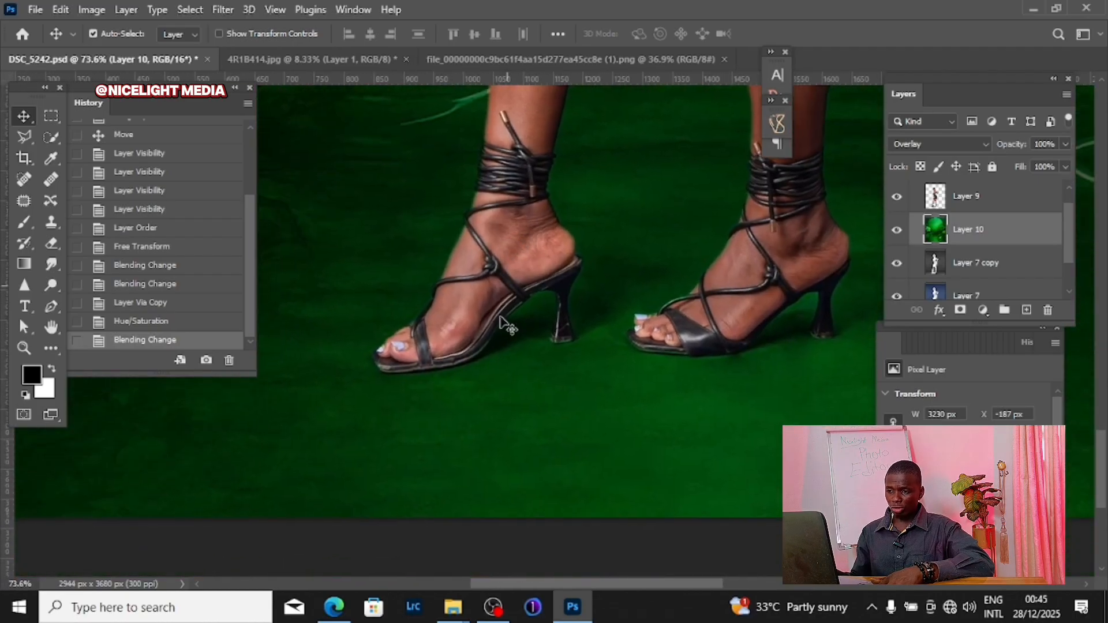
{"action": "scroll", "coordinate": [432, 378], "scroll_direction": "up", "scroll_amount": 2}
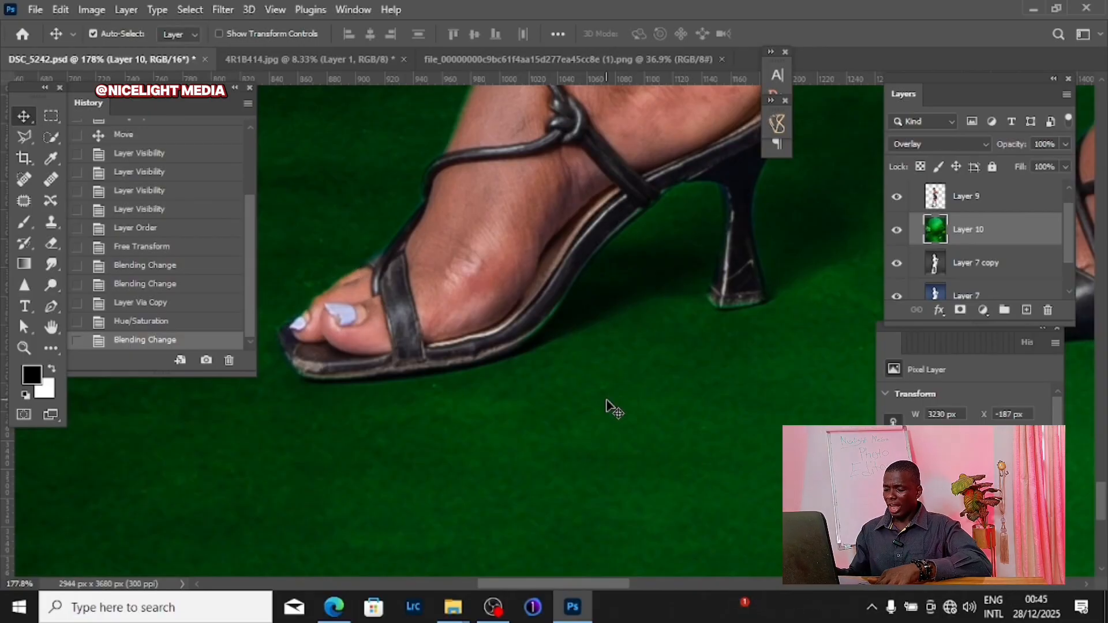
{"action": "scroll", "coordinate": [705, 357], "scroll_direction": "down", "scroll_amount": 8}
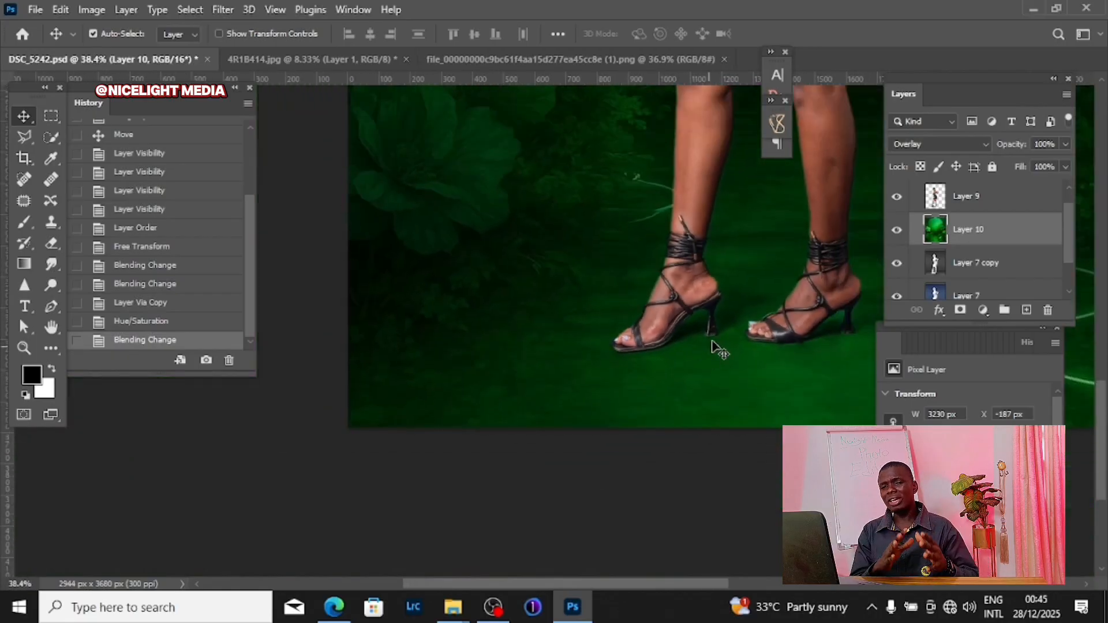
{"action": "left_click_drag", "start_coordinate": [715, 349], "coordinate": [497, 398]}
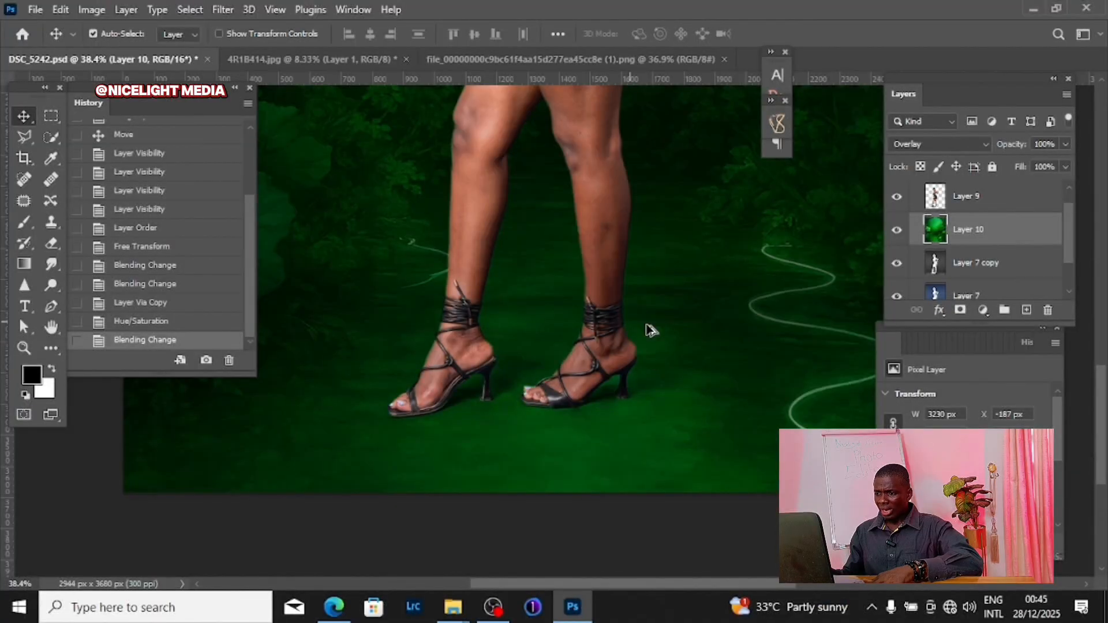
{"action": "scroll", "coordinate": [650, 323], "scroll_direction": "down", "scroll_amount": 5}
{"action": "scroll", "coordinate": [581, 344], "scroll_direction": "down", "scroll_amount": 3}
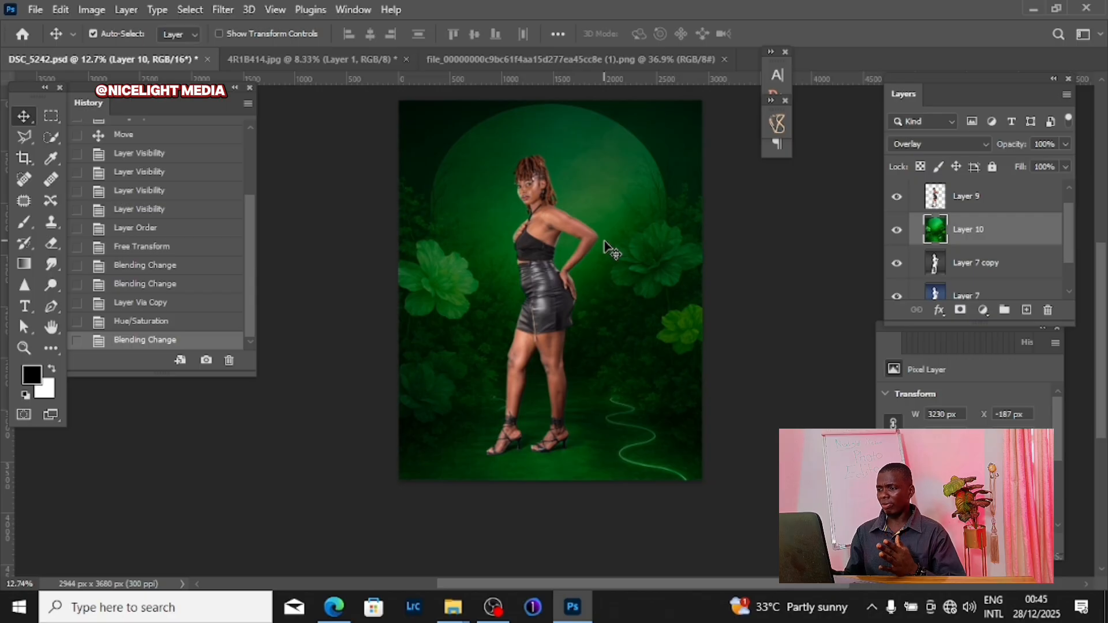
Step: Add a Brightness/Contrast adjustment layer above Layer 10 with Brightness 52 and Contrast 24
{"action": "left_click", "coordinate": [983, 310]}
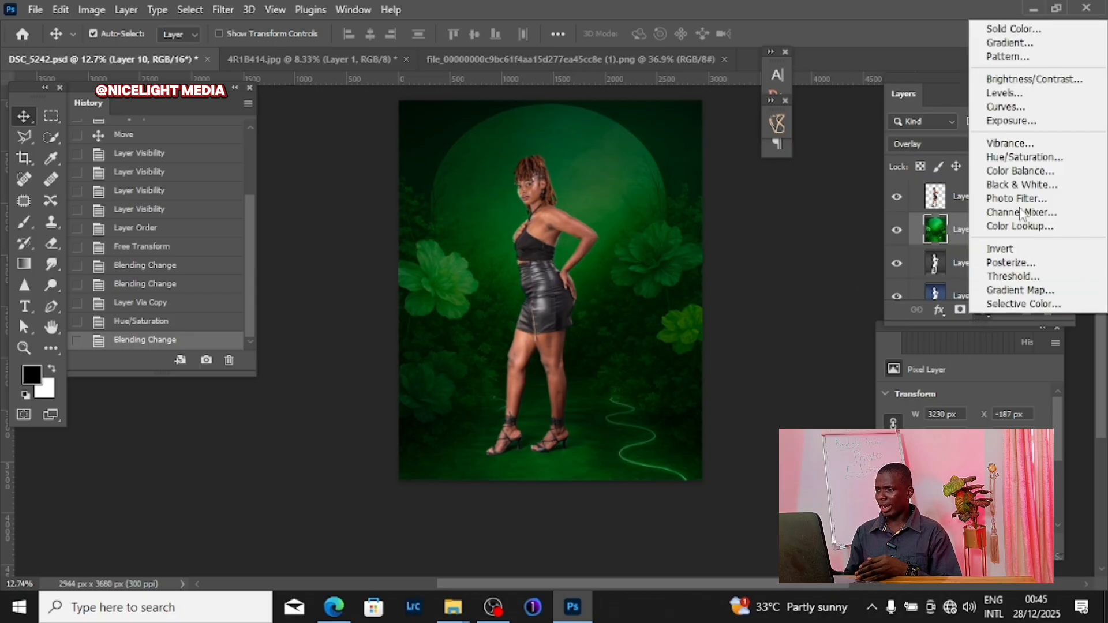
{"action": "left_click", "coordinate": [1019, 81]}
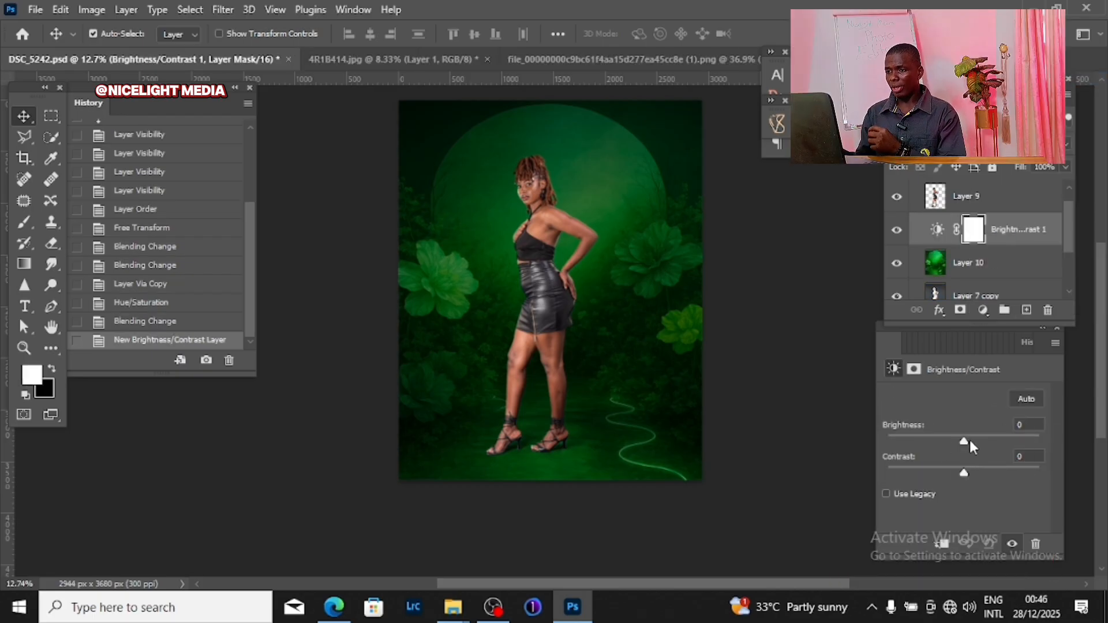
{"action": "left_click_drag", "start_coordinate": [964, 438], "coordinate": [980, 439]}
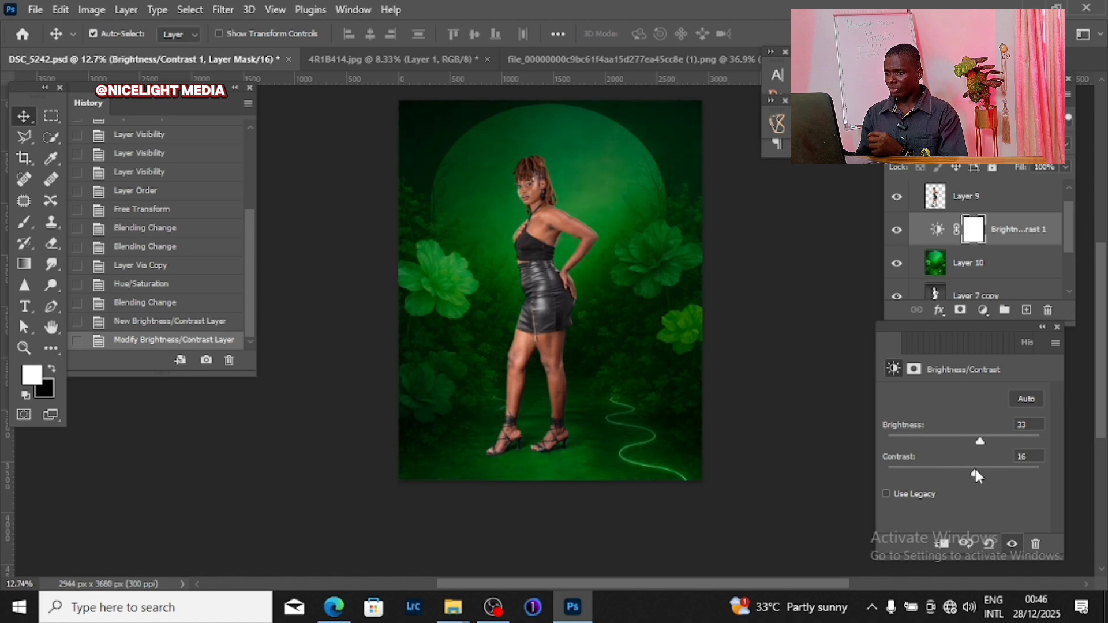
{"action": "mouse_move", "coordinate": [980, 441]}
{"action": "left_mouse_down"}
{"action": "mouse_move", "coordinate": [998, 442]}
{"action": "mouse_move", "coordinate": [984, 474]}
{"action": "mouse_move", "coordinate": [989, 442]}
{"action": "left_mouse_up"}
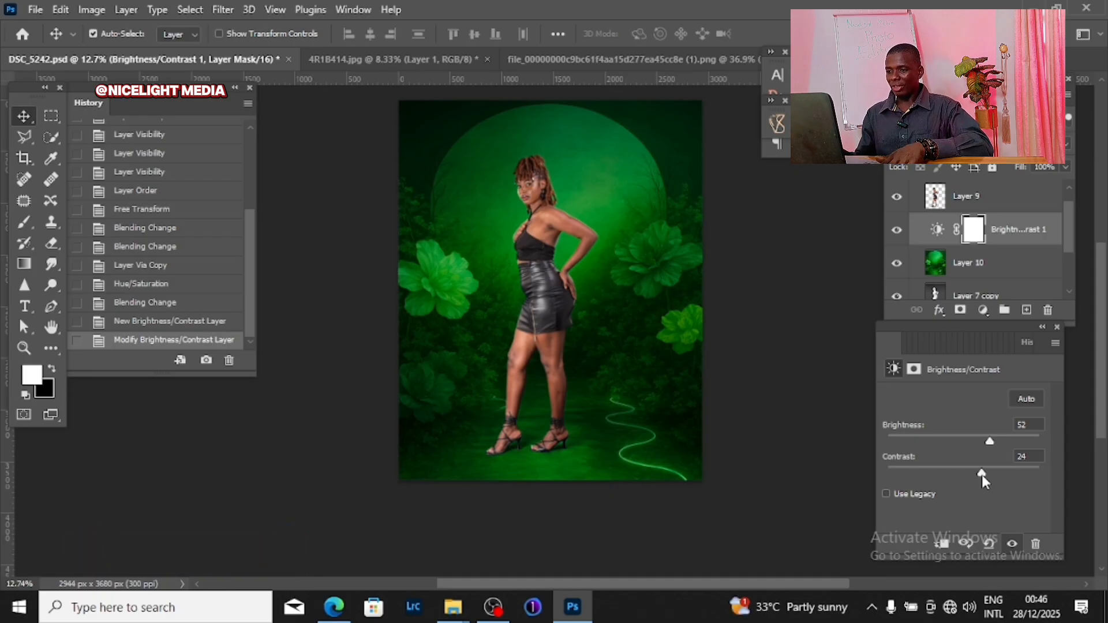
Step: Inspect the cutout edges along the woman's legs, shoes, skirt and arm against the brightened backdrop, and select Layer 7 copy
{"action": "scroll", "coordinate": [569, 407], "scroll_direction": "up", "scroll_amount": 5}
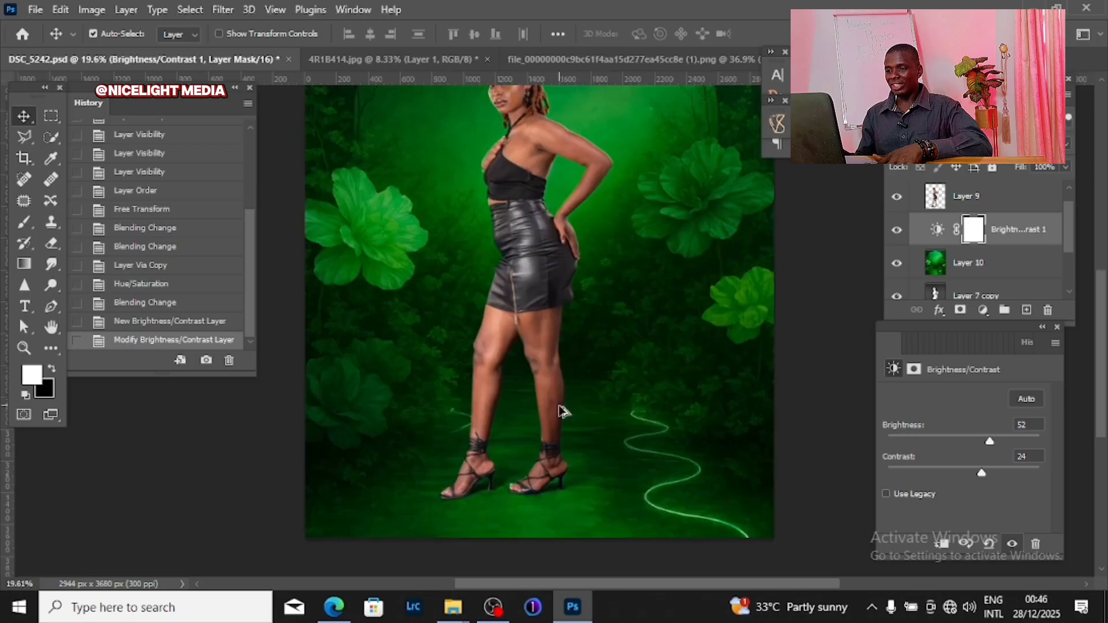
{"action": "scroll", "coordinate": [571, 414], "scroll_direction": "up", "scroll_amount": 4}
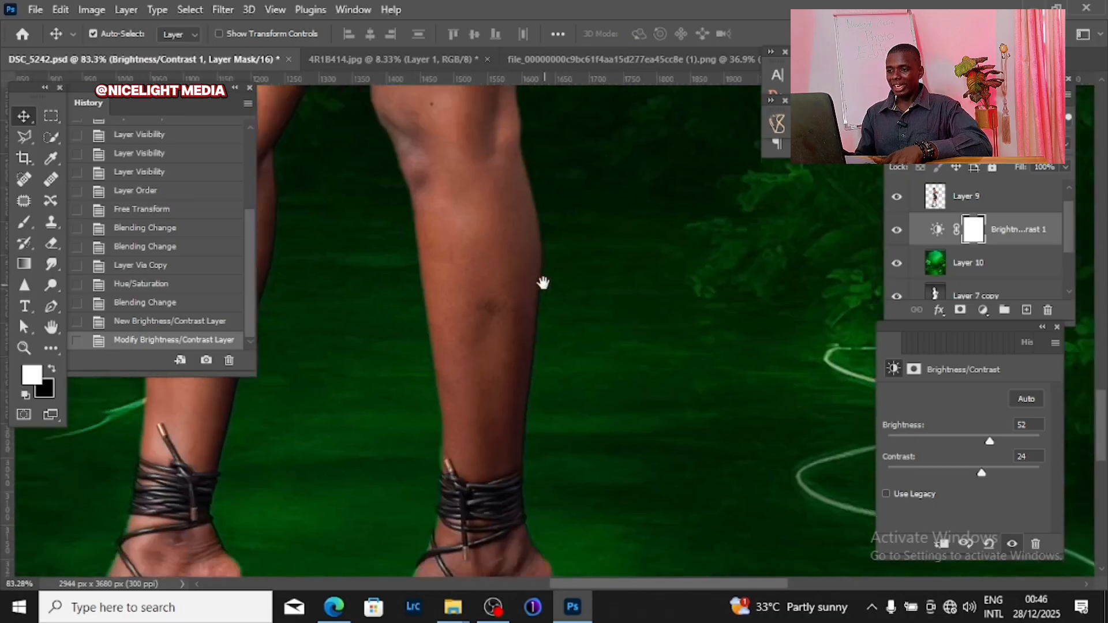
{"action": "scroll", "coordinate": [540, 283], "scroll_direction": "up", "scroll_amount": 3}
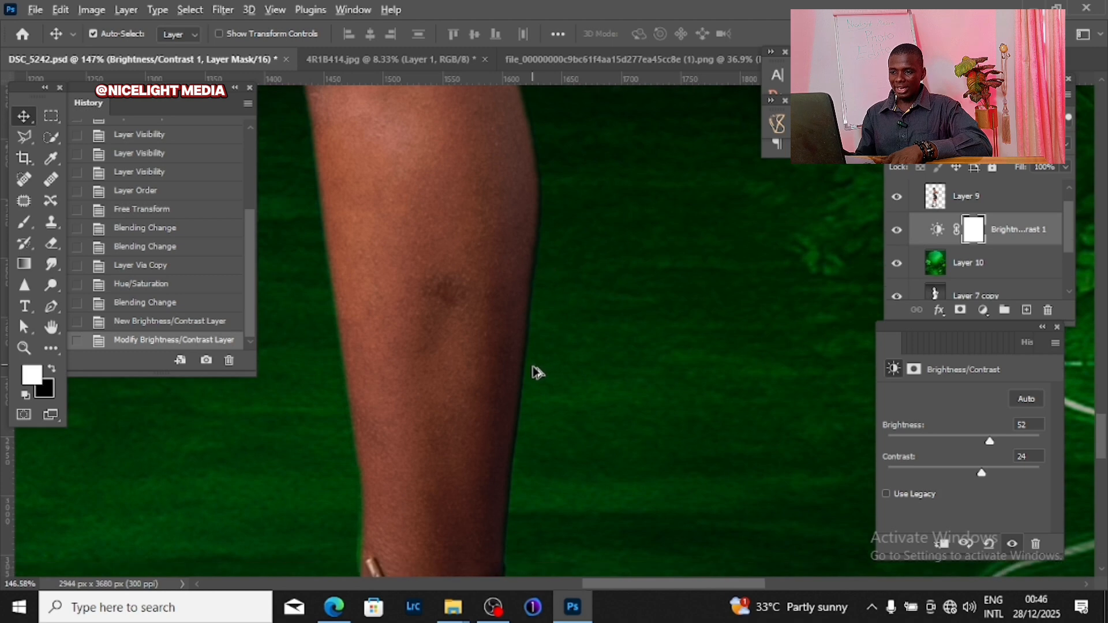
{"action": "scroll", "coordinate": [535, 371], "scroll_direction": "down", "scroll_amount": 3}
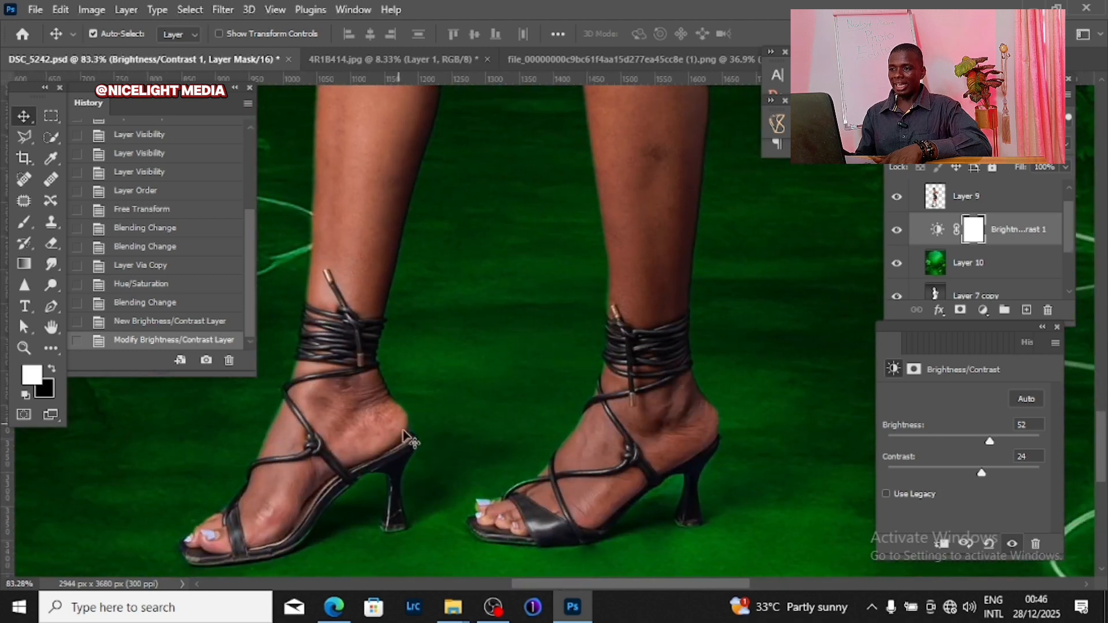
{"action": "mouse_move", "coordinate": [522, 354]}
{"action": "left_mouse_down"}
{"action": "mouse_move", "coordinate": [447, 559]}
{"action": "mouse_move", "coordinate": [474, 537]}
{"action": "left_mouse_up"}
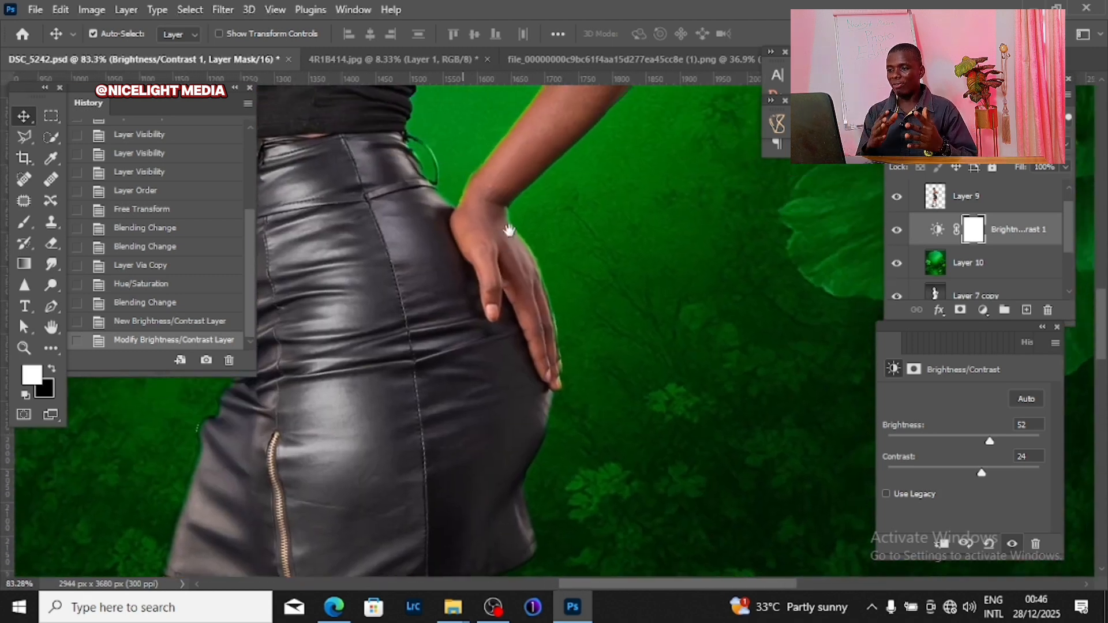
{"action": "mouse_move", "coordinate": [528, 265]}
{"action": "left_mouse_down"}
{"action": "mouse_move", "coordinate": [535, 332]}
{"action": "mouse_move", "coordinate": [522, 353]}
{"action": "left_mouse_up"}
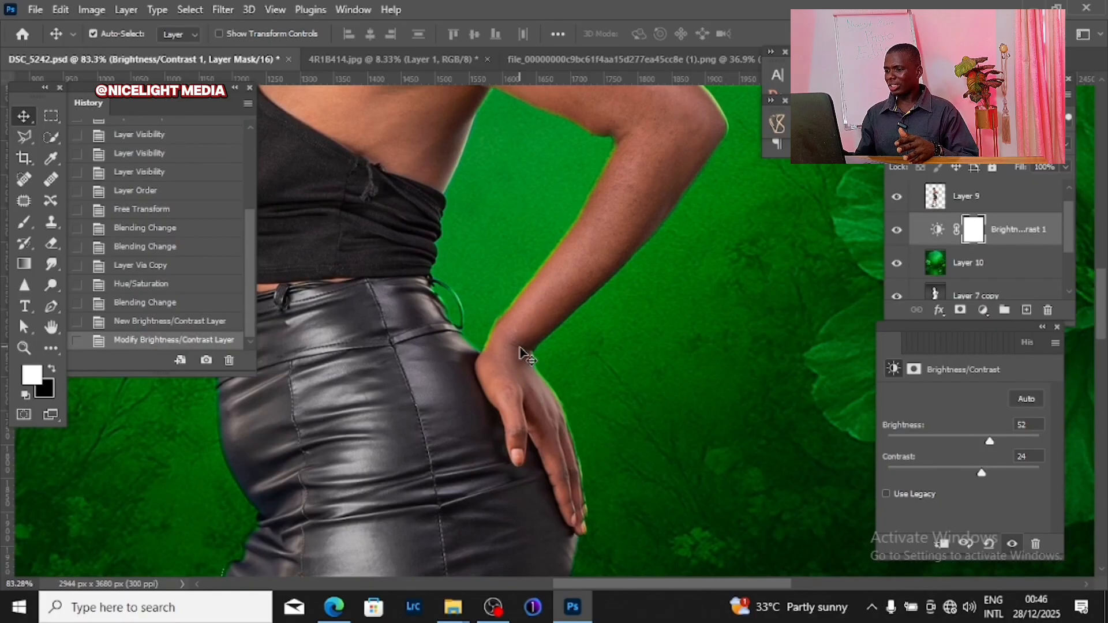
{"action": "scroll", "coordinate": [969, 261], "scroll_direction": "down", "scroll_amount": 1}
{"action": "left_click", "coordinate": [969, 261]}
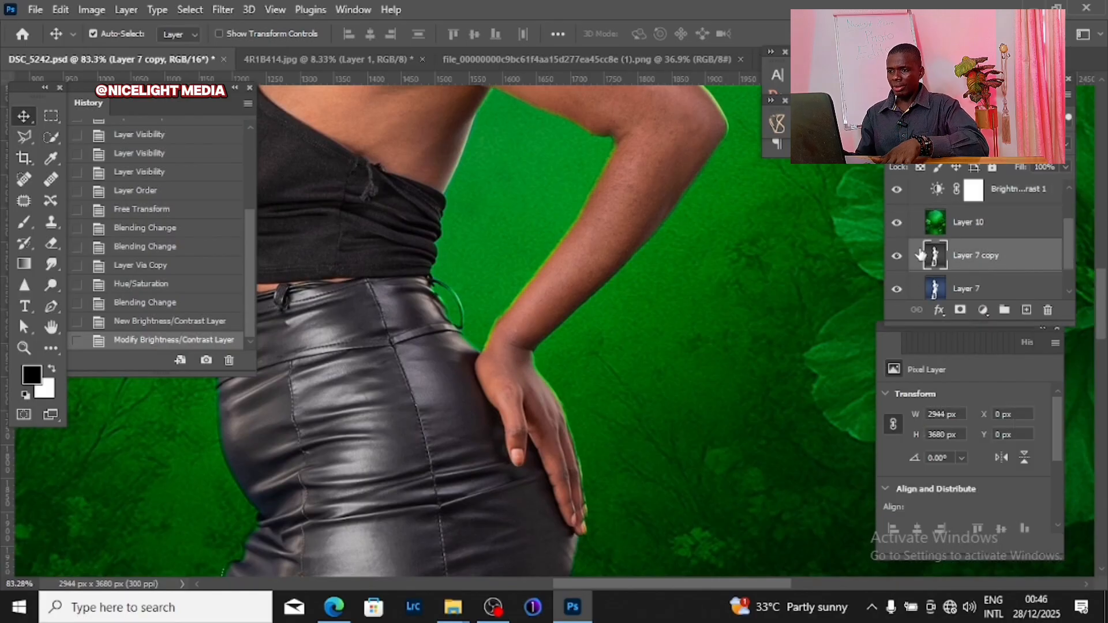
{"action": "scroll", "coordinate": [577, 338], "scroll_direction": "down", "scroll_amount": 6}
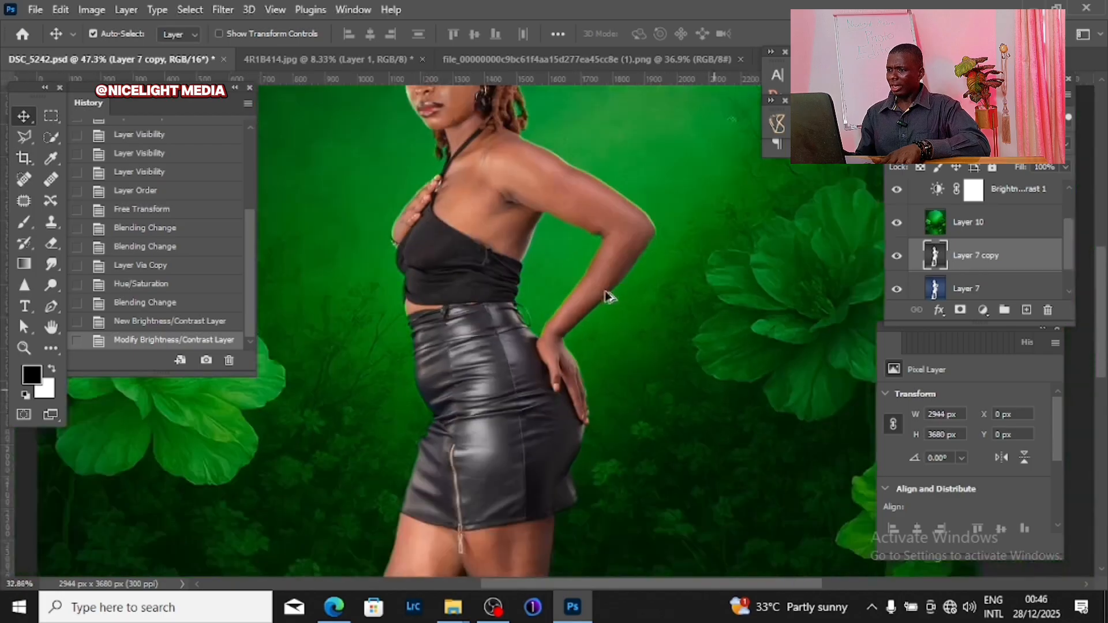
{"action": "left_click_drag", "start_coordinate": [590, 154], "coordinate": [581, 248]}
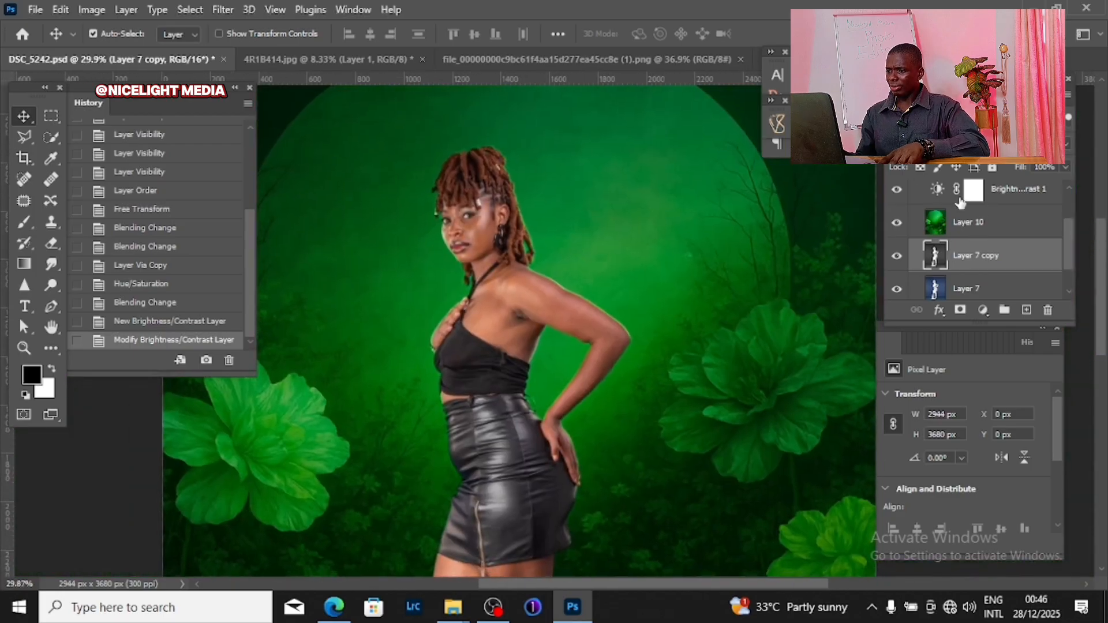
Step: Load the outline of the woman on Layer 9 as a selection and expand it by 22 pixels, keeping Layer 7 copy active
{"action": "scroll", "coordinate": [922, 219], "scroll_direction": "up", "scroll_amount": 2}
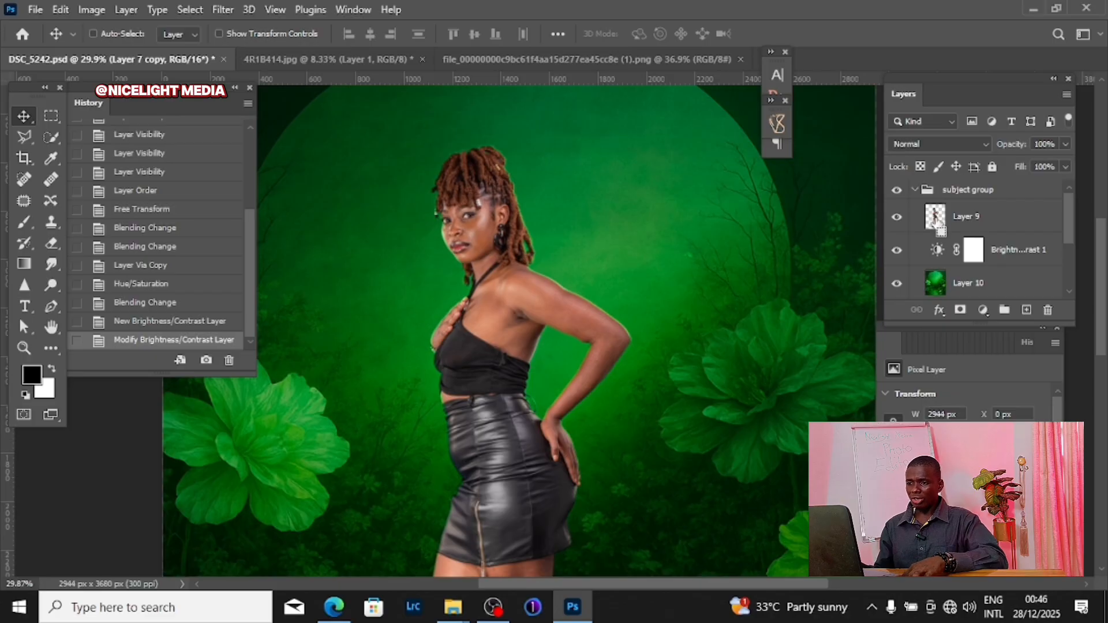
{"action": "left_click", "coordinate": [936, 219], "text": "ctrl"}
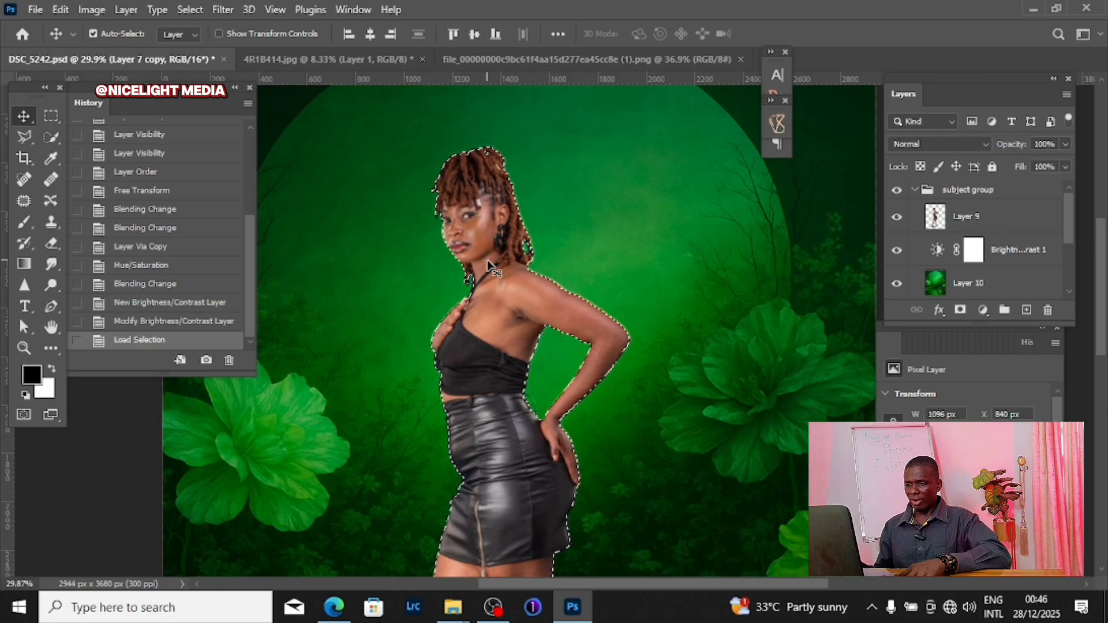
{"action": "scroll", "coordinate": [487, 265], "scroll_direction": "down", "scroll_amount": 2}
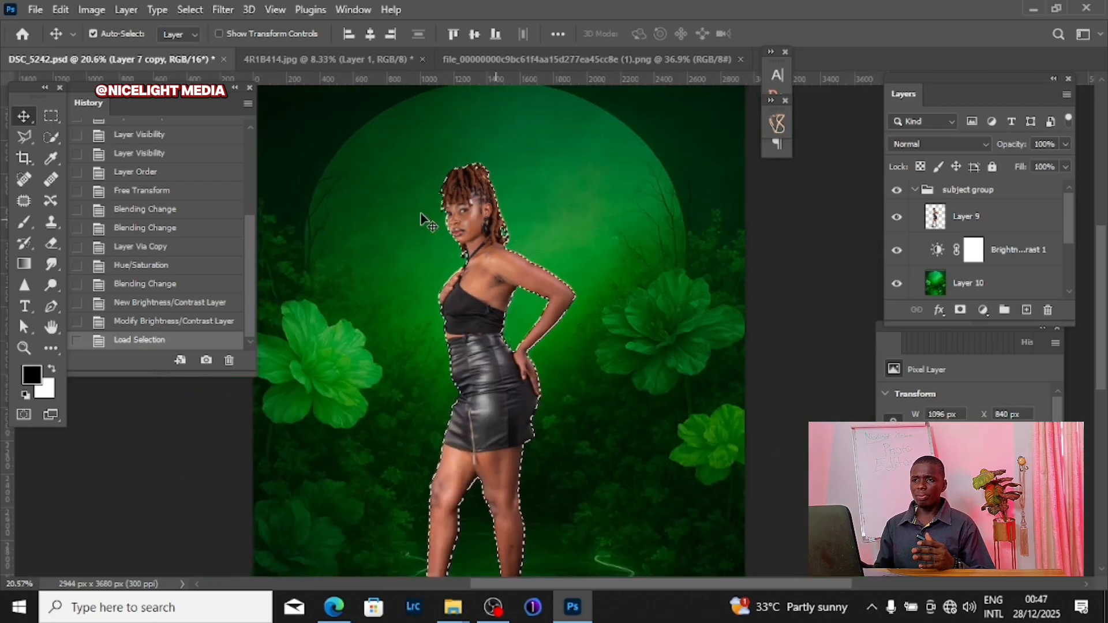
{"action": "left_click", "coordinate": [190, 10]}
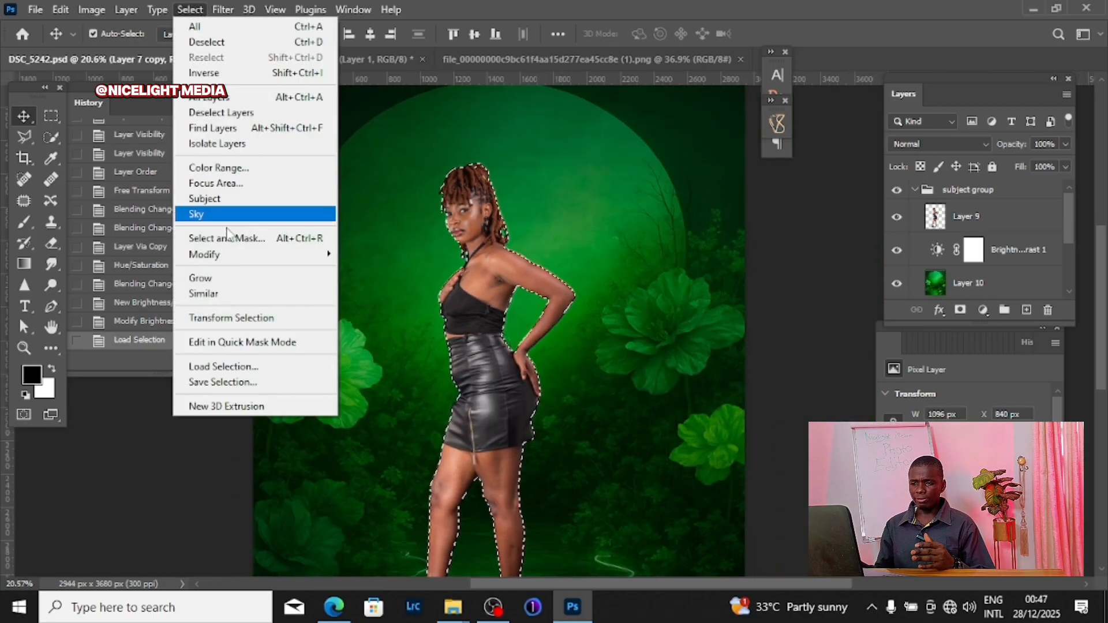
{"action": "mouse_move", "coordinate": [205, 254]}
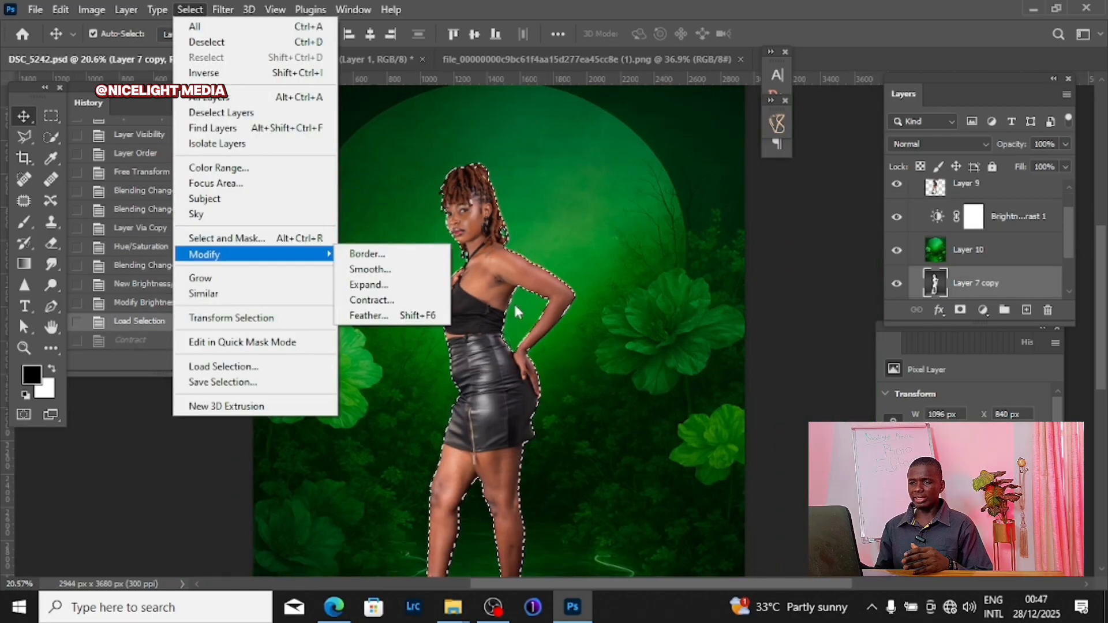
{"action": "left_click", "coordinate": [392, 285]}
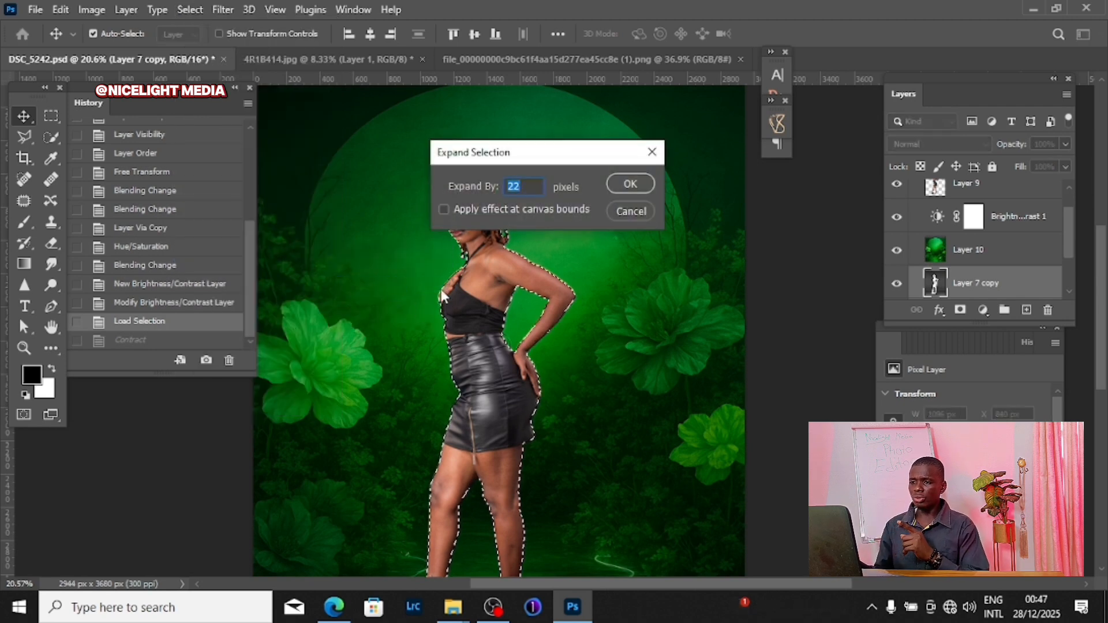
{"action": "left_click", "coordinate": [630, 184]}
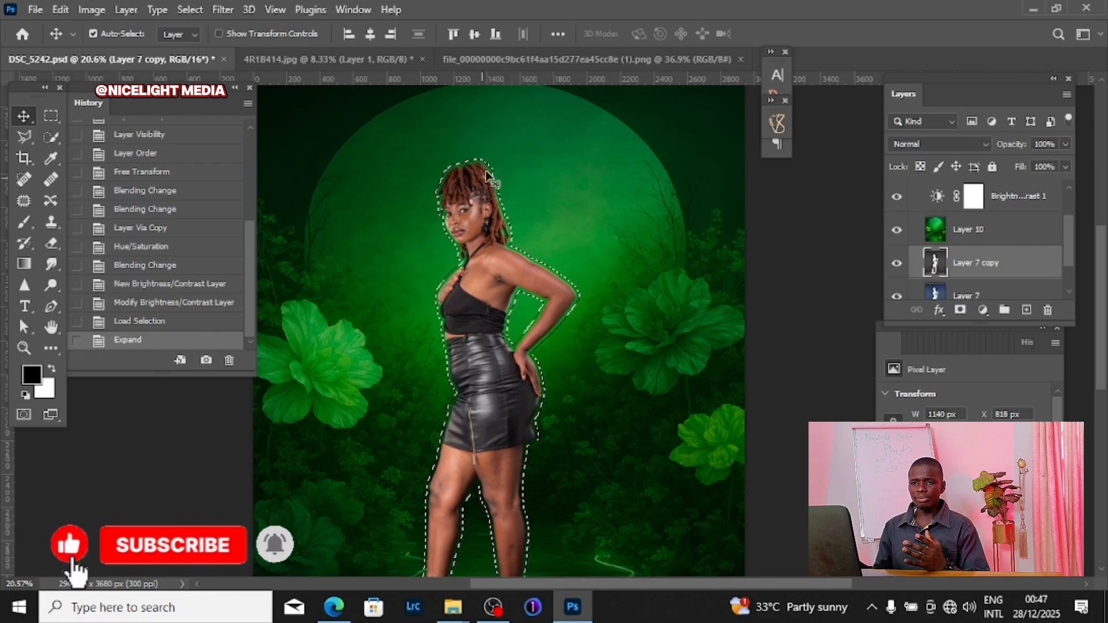
Step: Switch to the Quick Selection tool and bring up the available commands for the expanded selection
{"action": "right_click", "coordinate": [515, 152]}
{"action": "key", "text": "Escape"}
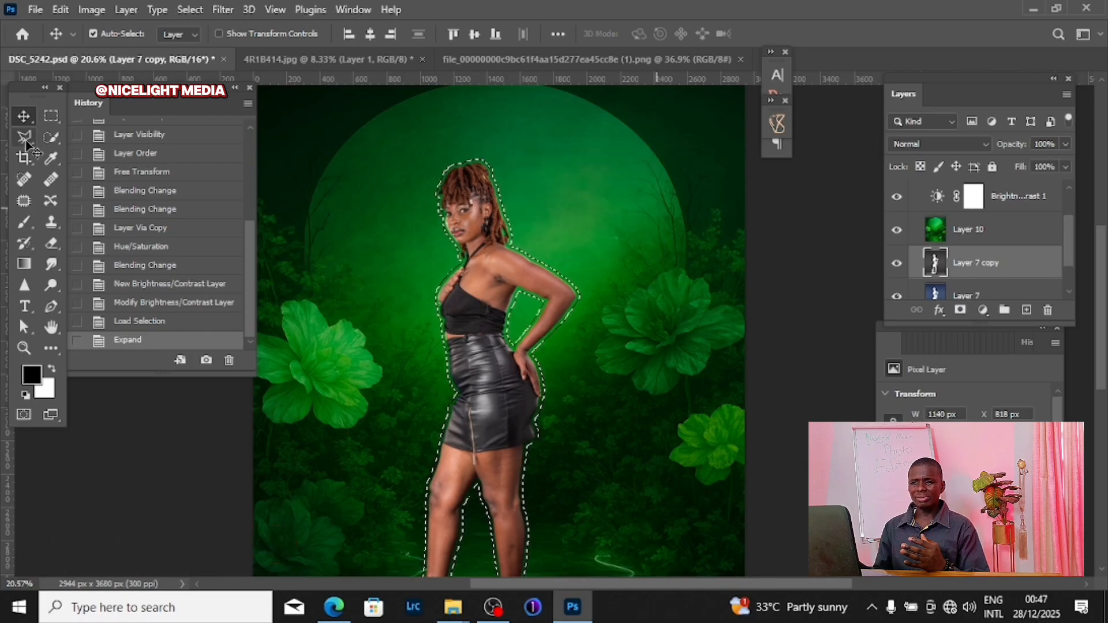
{"action": "left_click", "coordinate": [52, 137]}
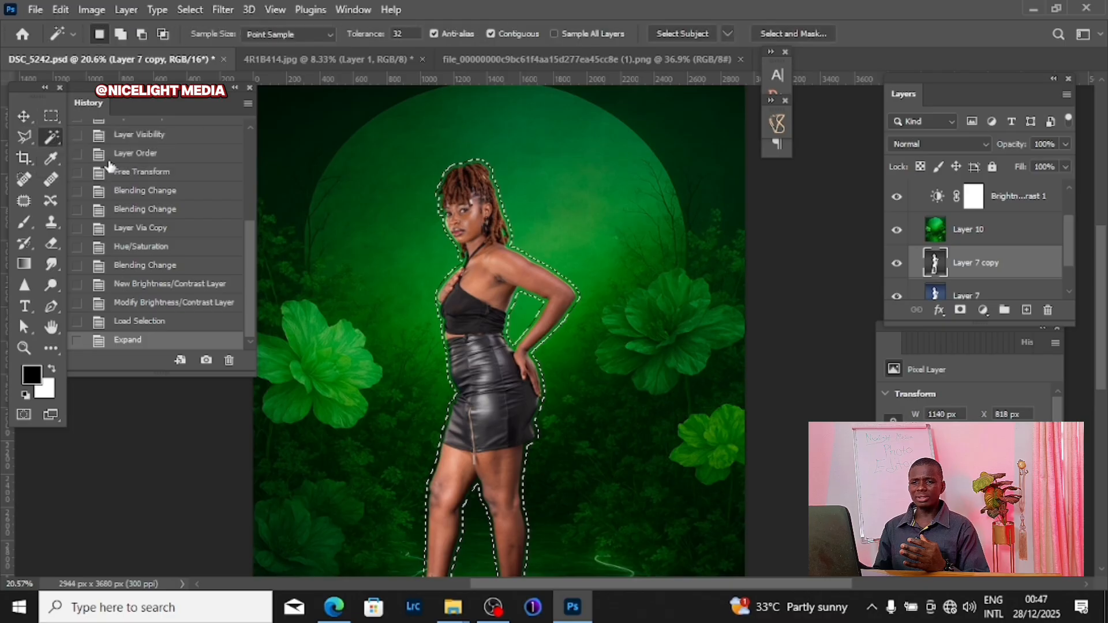
{"action": "right_click", "coordinate": [57, 137]}
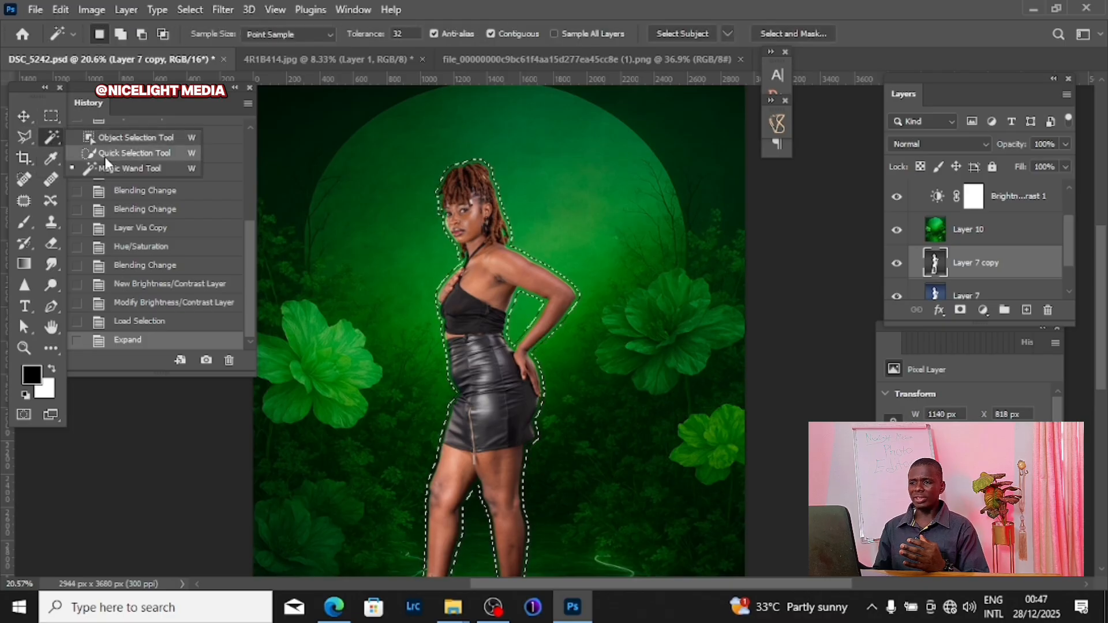
{"action": "left_click", "coordinate": [105, 156]}
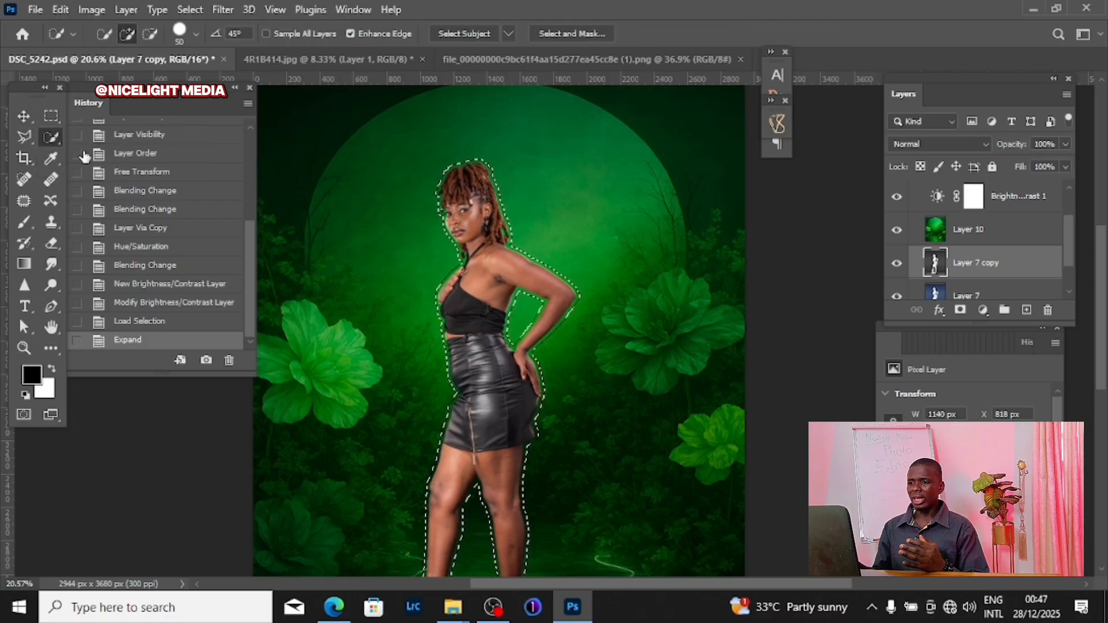
{"action": "right_click", "coordinate": [522, 156]}
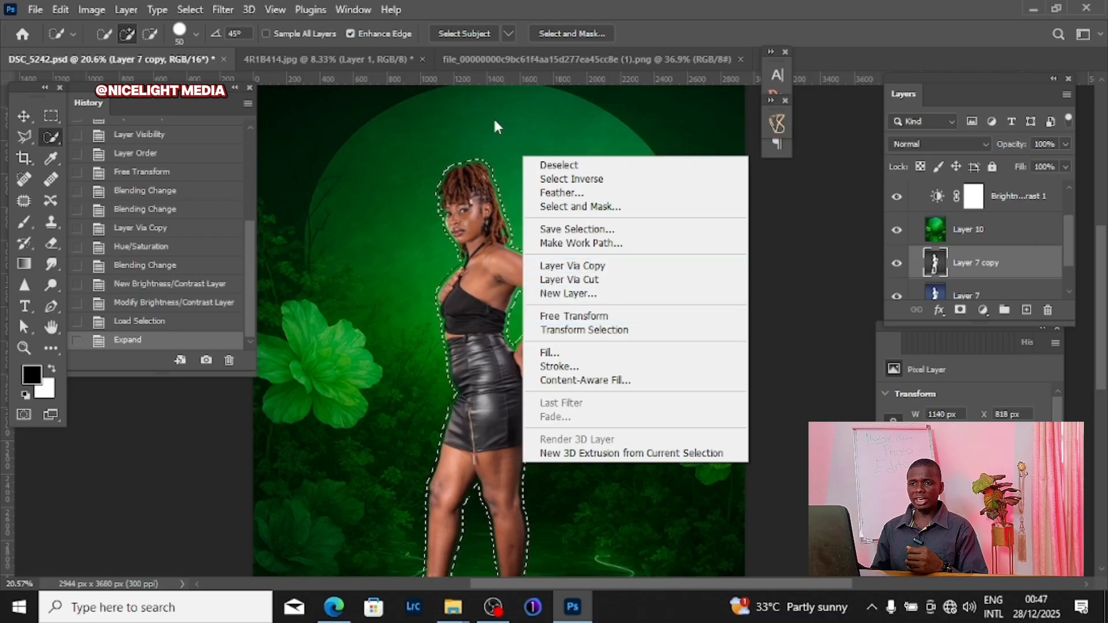
Step: Fill the expanded selection on Layer 7 copy with Content-Aware contents in Normal mode at 100% opacity, and deselect
{"action": "left_click", "coordinate": [65, 9]}
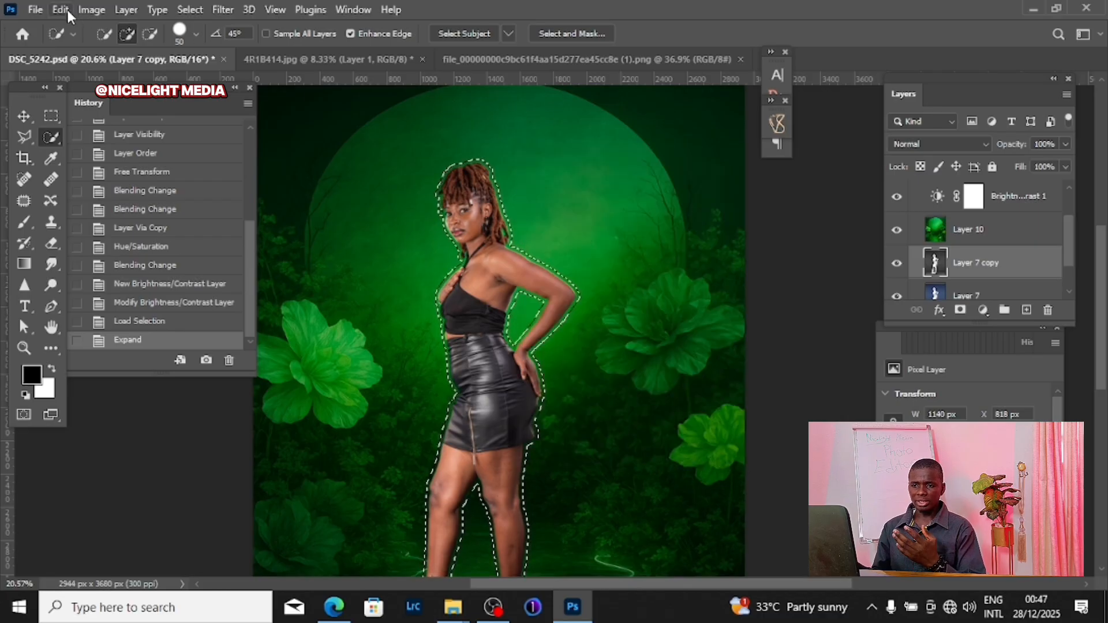
{"action": "left_click", "coordinate": [61, 9]}
{"action": "left_click", "coordinate": [134, 260]}
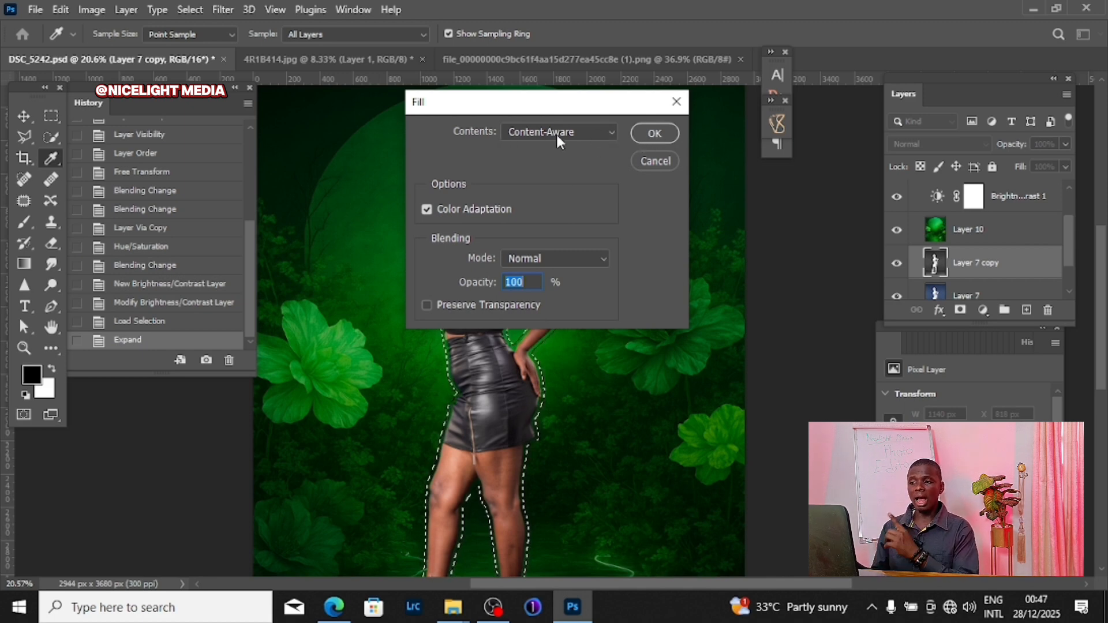
{"action": "left_click", "coordinate": [600, 134]}
{"action": "left_click", "coordinate": [605, 134]}
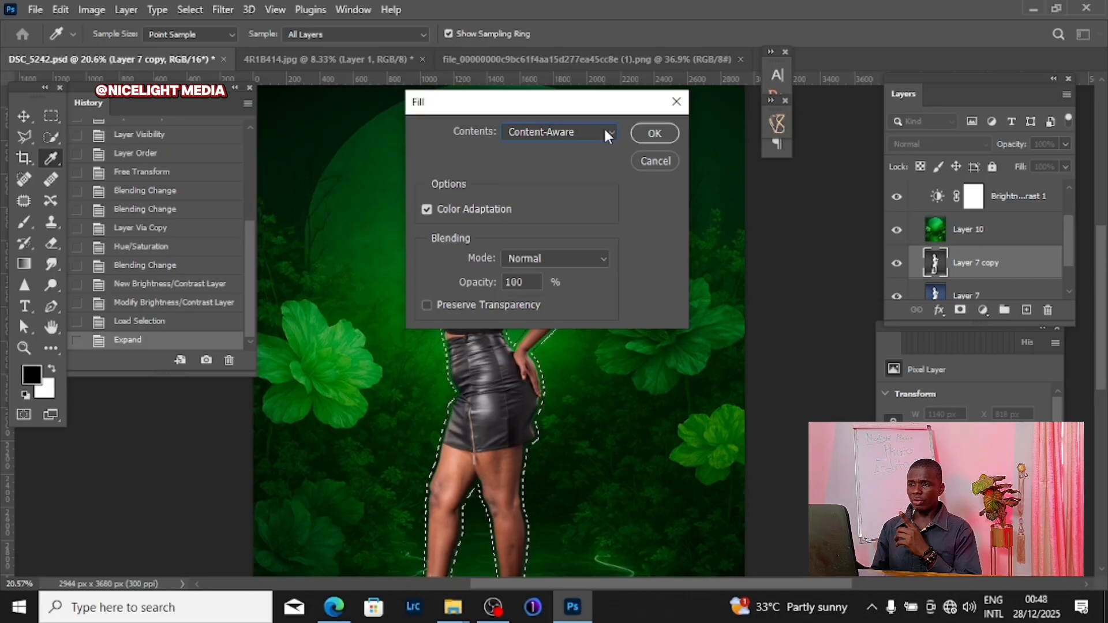
{"action": "left_click", "coordinate": [656, 133]}
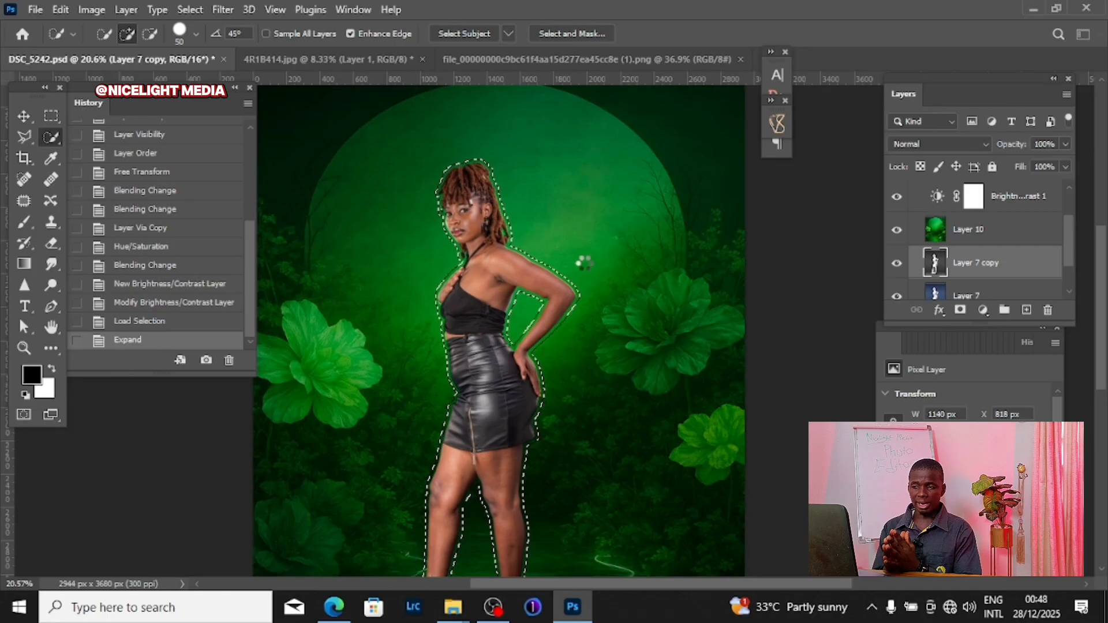
{"action": "scroll", "coordinate": [585, 264], "scroll_direction": "down", "scroll_amount": 2}
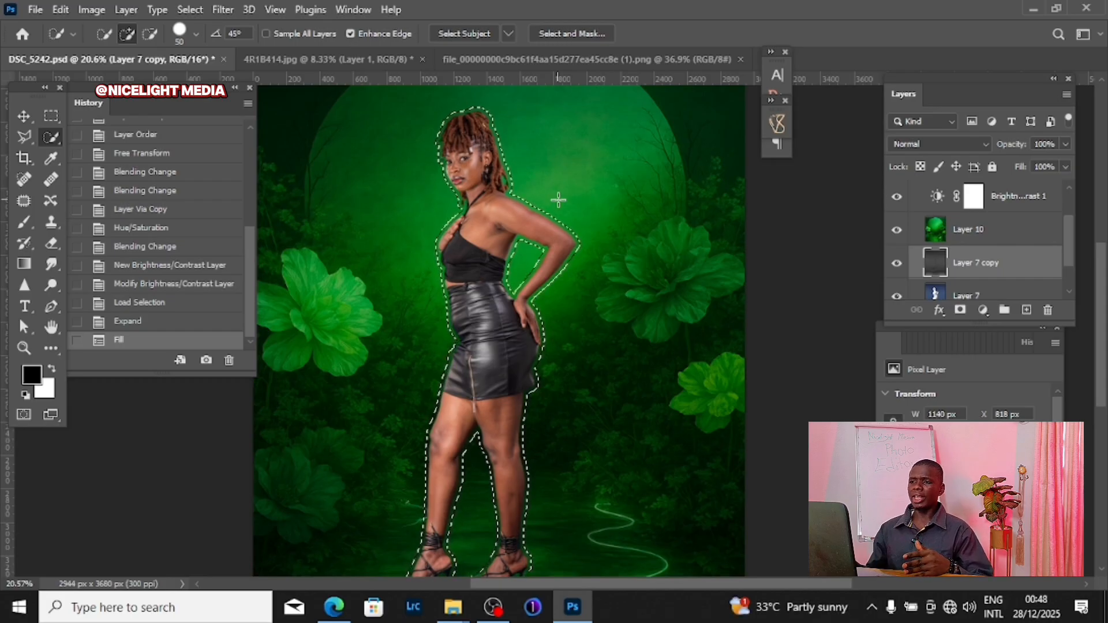
{"action": "right_click", "coordinate": [541, 155]}
{"action": "left_click", "coordinate": [588, 163]}
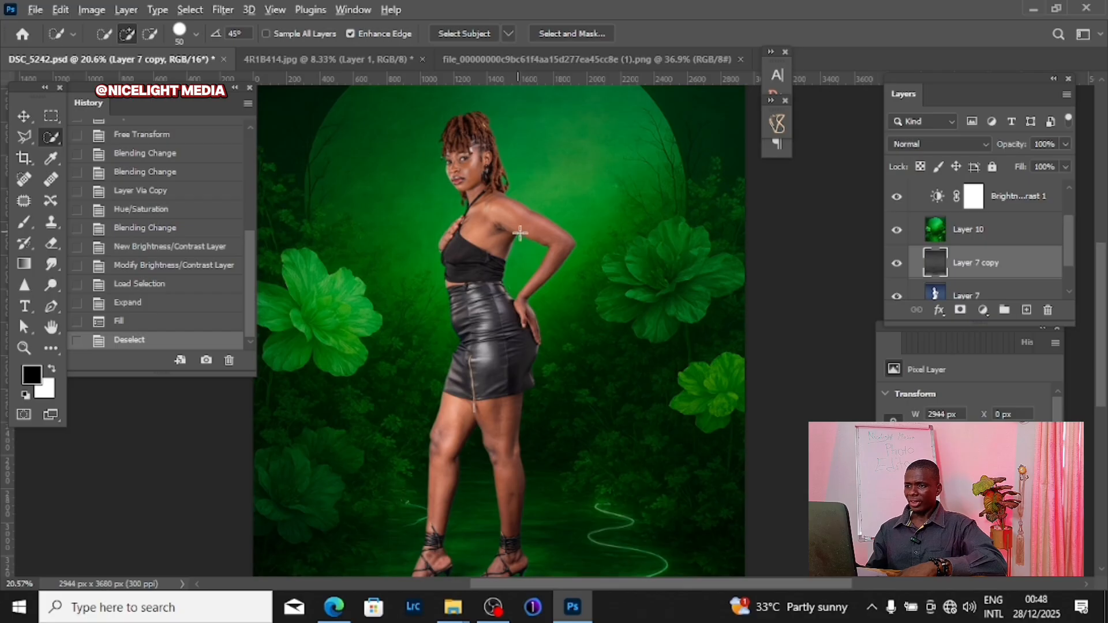
Step: Examine the cutout edges along the woman's arm, legs and heeled sandals for leftover halos against the green backdrop
{"action": "scroll", "coordinate": [585, 200], "scroll_direction": "up", "scroll_amount": 4}
{"action": "scroll", "coordinate": [584, 200], "scroll_direction": "up", "scroll_amount": 2}
{"action": "left_click_drag", "start_coordinate": [502, 211], "coordinate": [583, 323]}
{"action": "left_click_drag", "start_coordinate": [519, 211], "coordinate": [548, 223]}
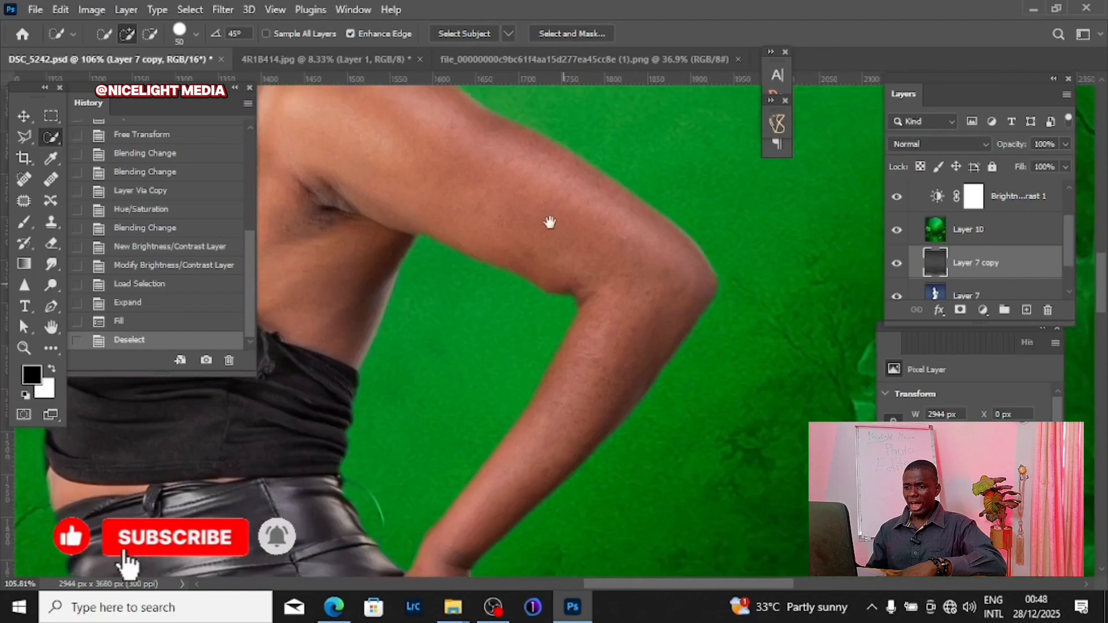
{"action": "left_click_drag", "start_coordinate": [568, 542], "coordinate": [565, 179]}
{"action": "left_click_drag", "start_coordinate": [554, 340], "coordinate": [565, 202]}
{"action": "left_click_drag", "start_coordinate": [545, 456], "coordinate": [568, 230]}
{"action": "left_click_drag", "start_coordinate": [536, 531], "coordinate": [558, 265]}
{"action": "left_click_drag", "start_coordinate": [551, 404], "coordinate": [554, 257]}
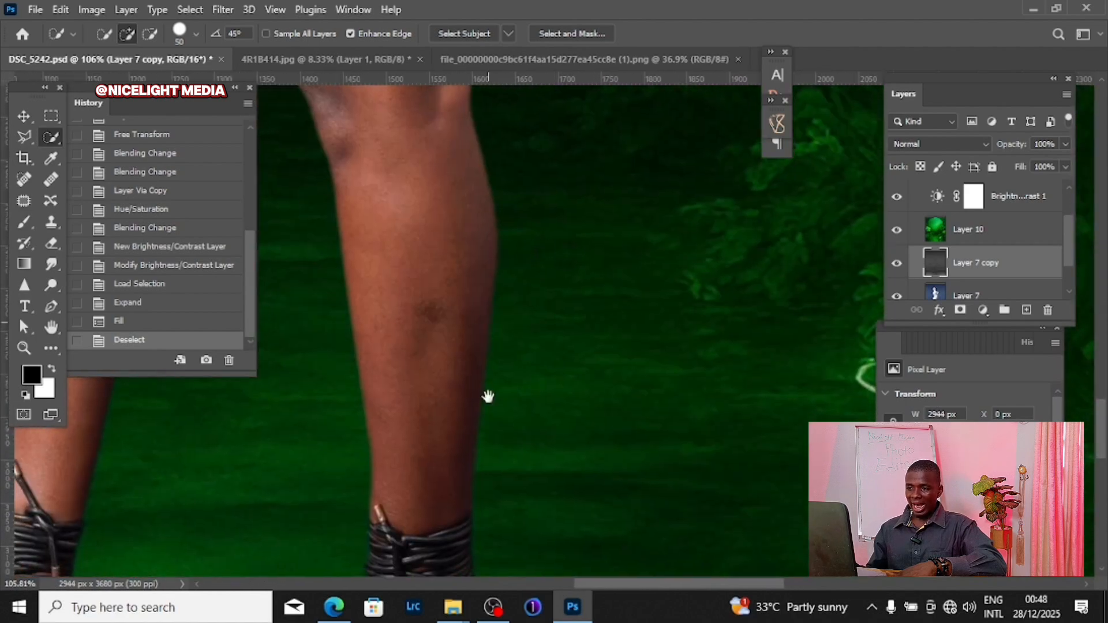
{"action": "left_click_drag", "start_coordinate": [487, 396], "coordinate": [544, 205]}
{"action": "left_click_drag", "start_coordinate": [382, 394], "coordinate": [390, 362]}
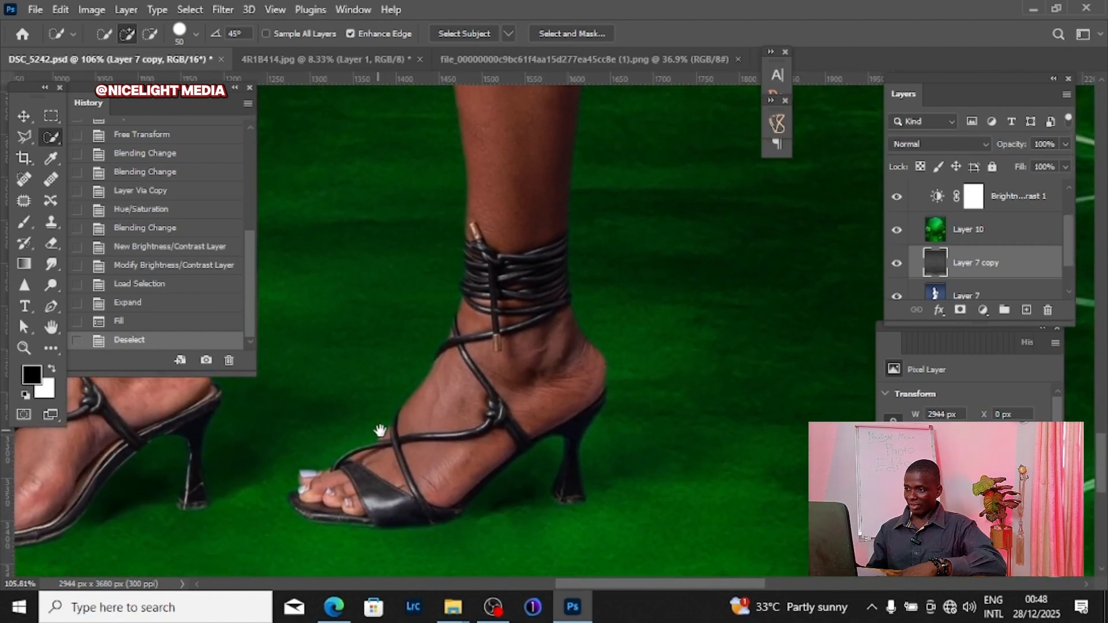
{"action": "left_click_drag", "start_coordinate": [379, 430], "coordinate": [539, 452]}
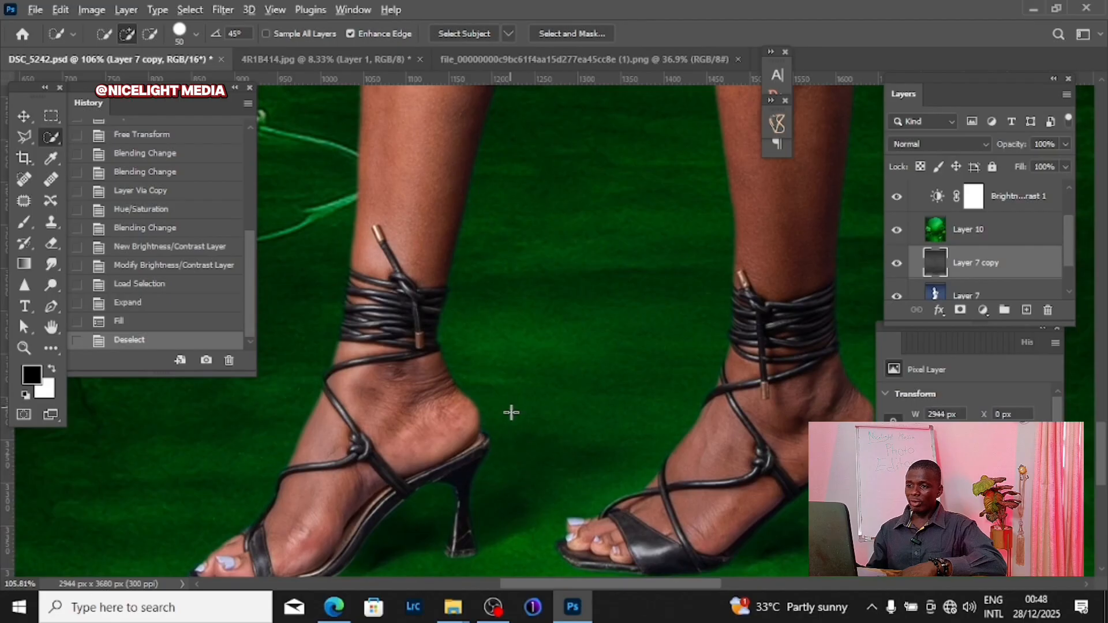
{"action": "scroll", "coordinate": [512, 412], "scroll_direction": "down", "scroll_amount": 5}
{"action": "left_click_drag", "start_coordinate": [494, 289], "coordinate": [457, 428]}
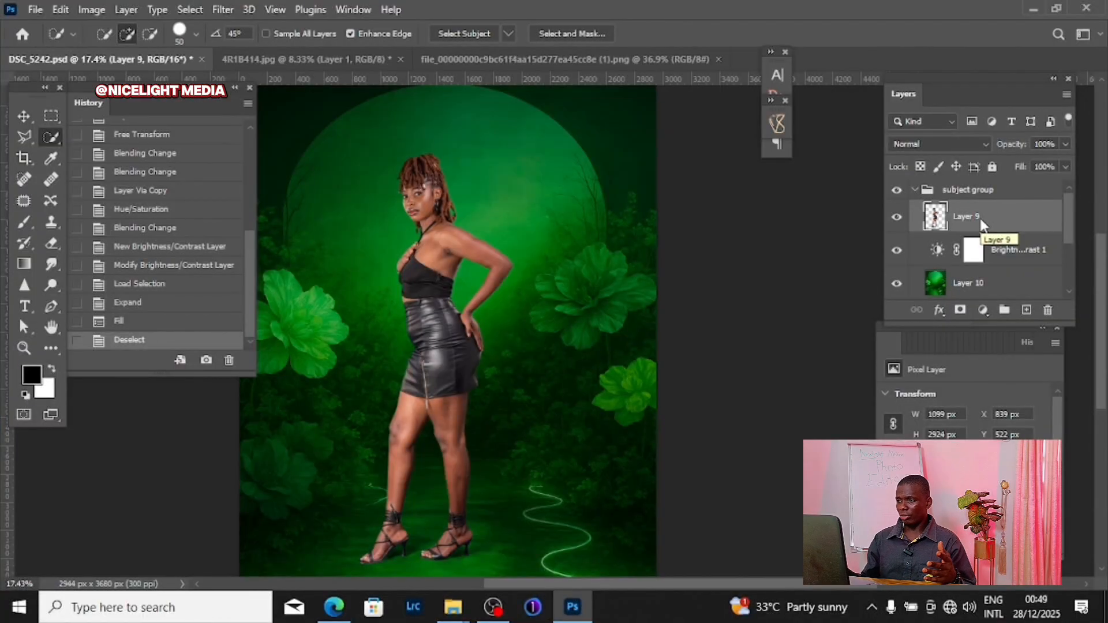
Step: Add a black Multiply drop shadow to Layer 9 with 18% opacity, 30° angle, 761 px distance, 0% spread and 29 px size
{"action": "key", "text": "ctrl+j"}
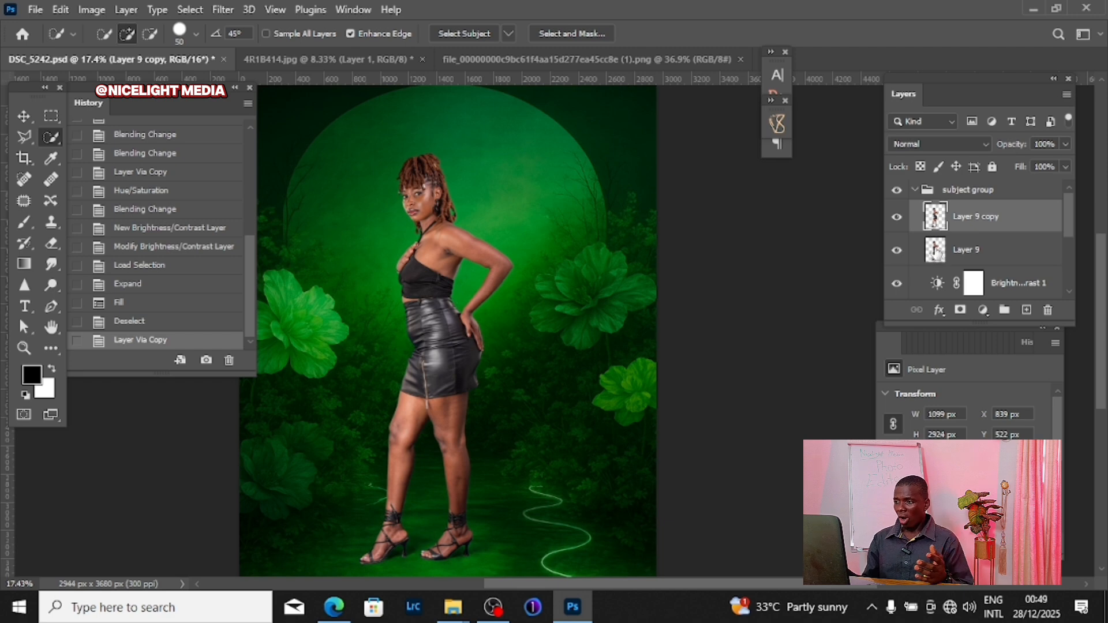
{"action": "key", "text": "ctrl+z"}
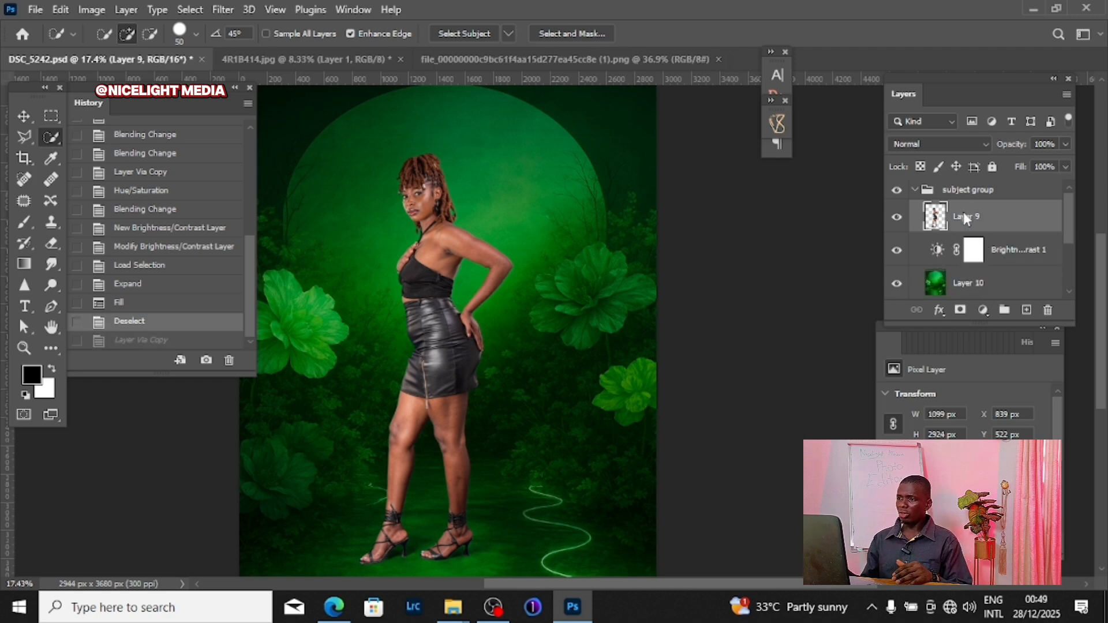
{"action": "right_click", "coordinate": [963, 212]}
{"action": "left_click", "coordinate": [808, 24]}
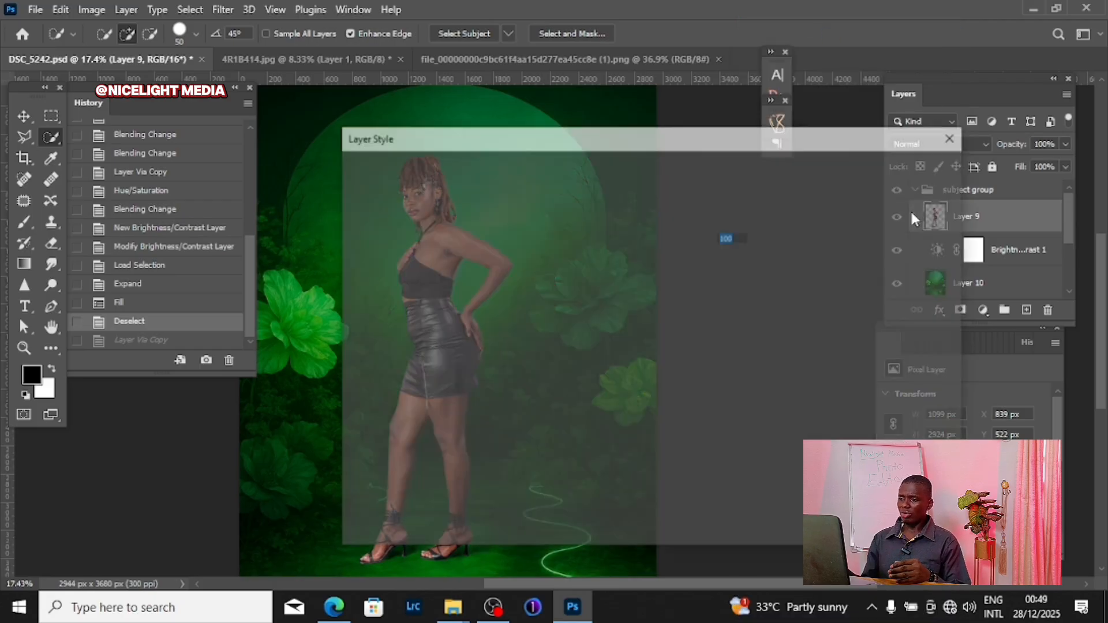
{"action": "left_click_drag", "start_coordinate": [587, 146], "coordinate": [781, 96]}
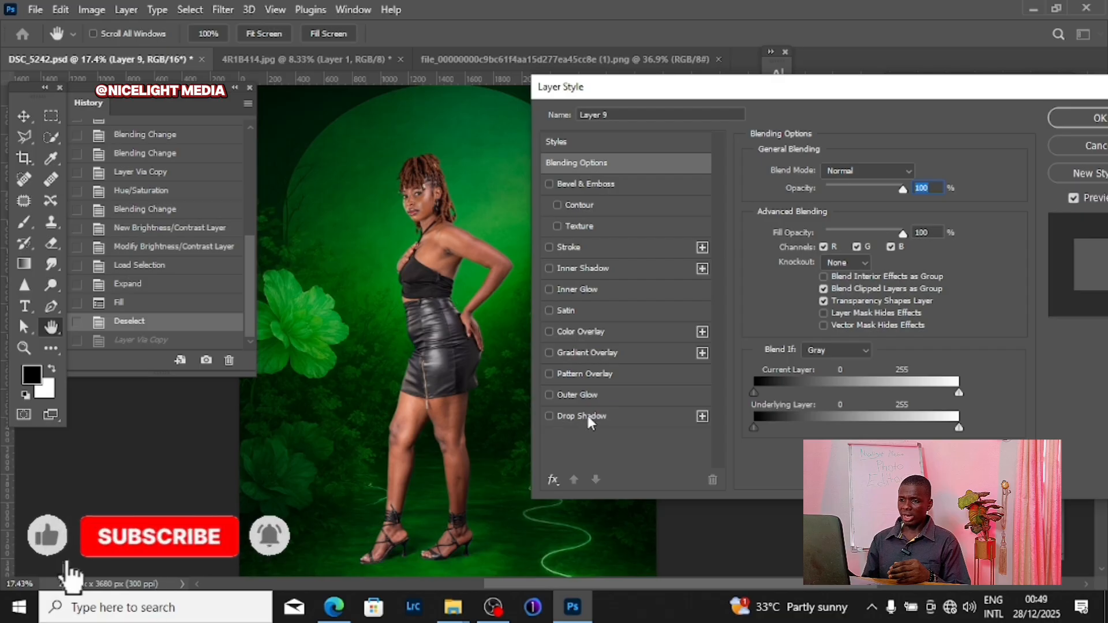
{"action": "left_click", "coordinate": [567, 415]}
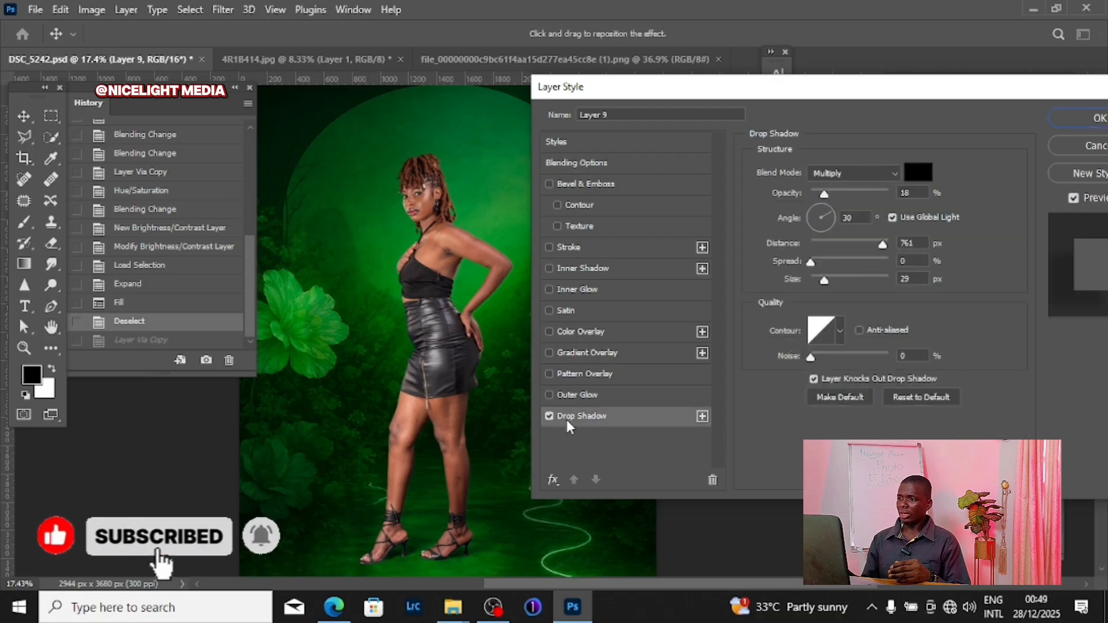
{"action": "left_click_drag", "start_coordinate": [811, 87], "coordinate": [578, 113]}
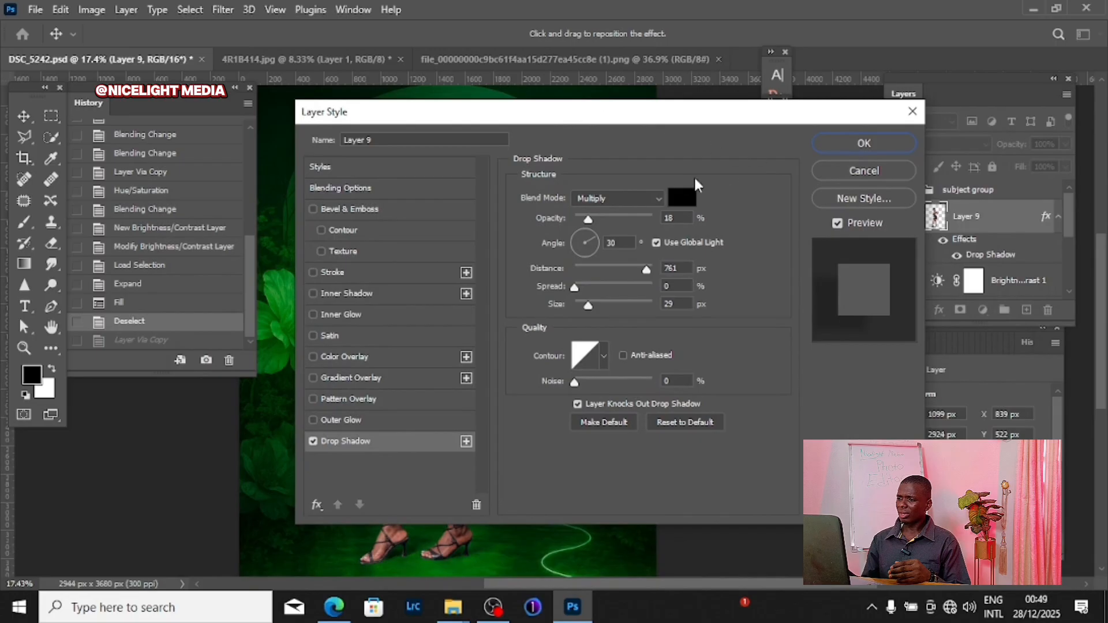
{"action": "left_click", "coordinate": [898, 144]}
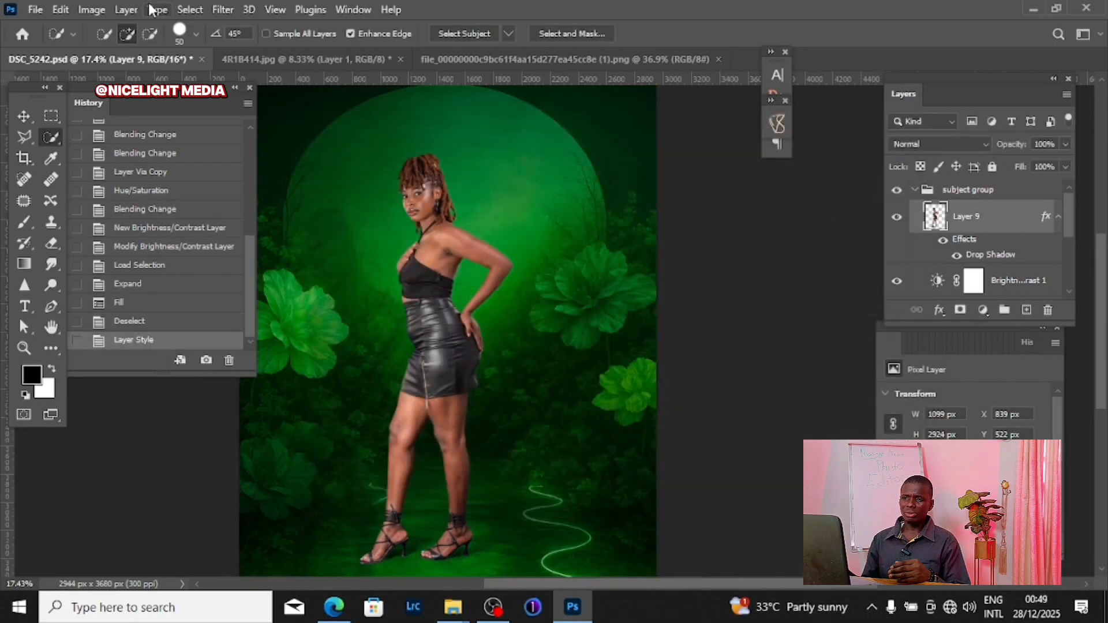
Step: Separate the drop shadow effect of Layer 9 into its own layer
{"action": "left_click", "coordinate": [156, 10]}
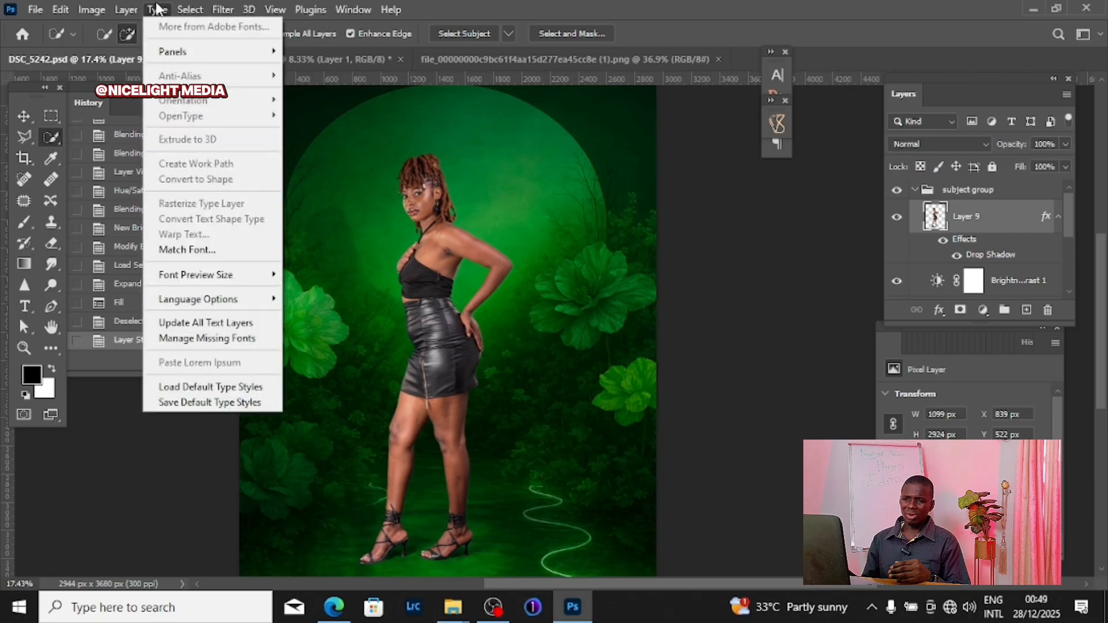
{"action": "mouse_move", "coordinate": [127, 12]}
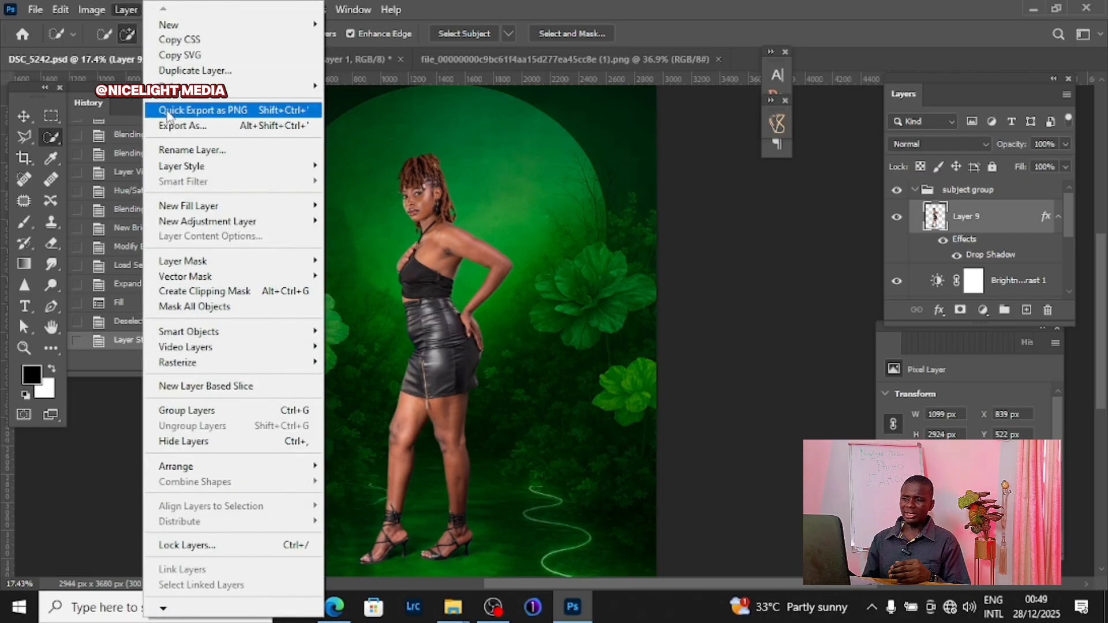
{"action": "mouse_move", "coordinate": [186, 168]}
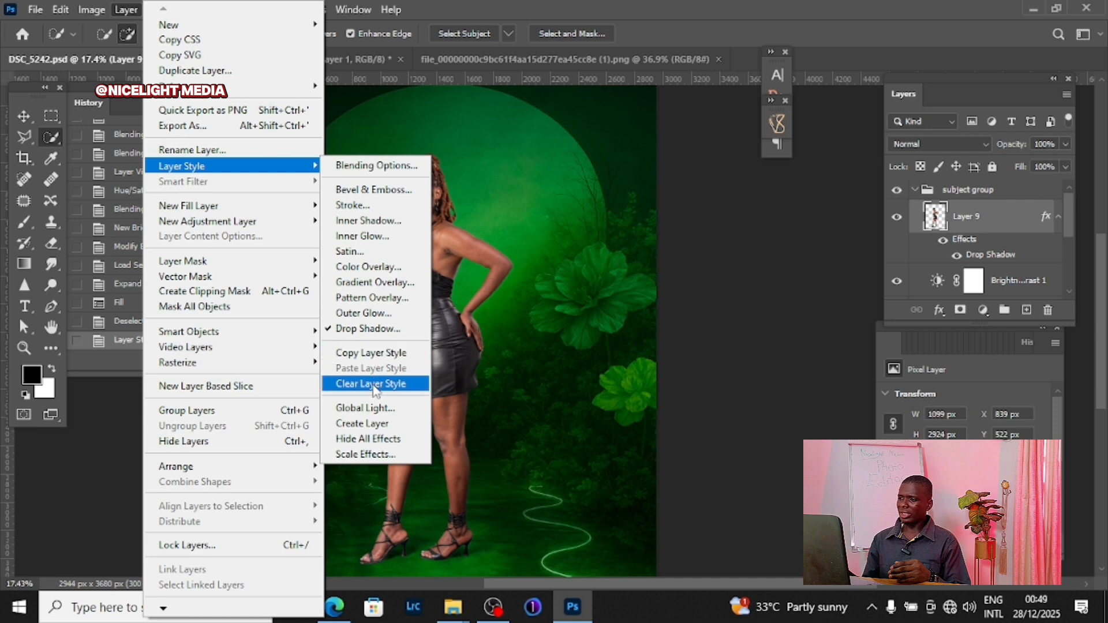
{"action": "left_click", "coordinate": [371, 425]}
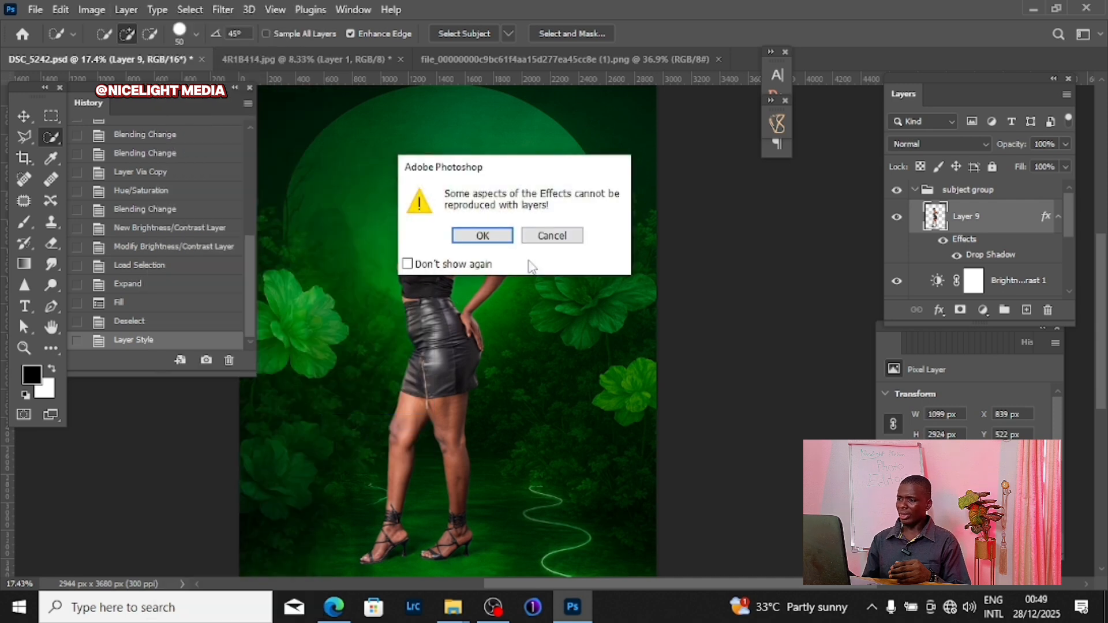
{"action": "left_click", "coordinate": [478, 235]}
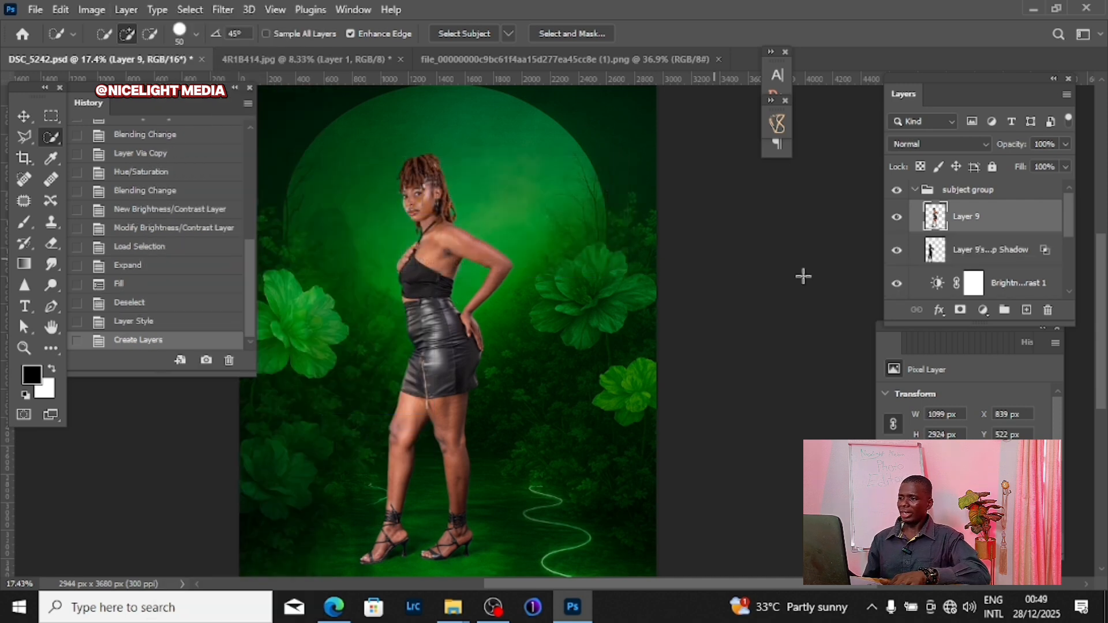
Step: Move the separated drop shadow layer behind the woman with Free Transform, roughly matching her silhouette
{"action": "left_click", "coordinate": [951, 259]}
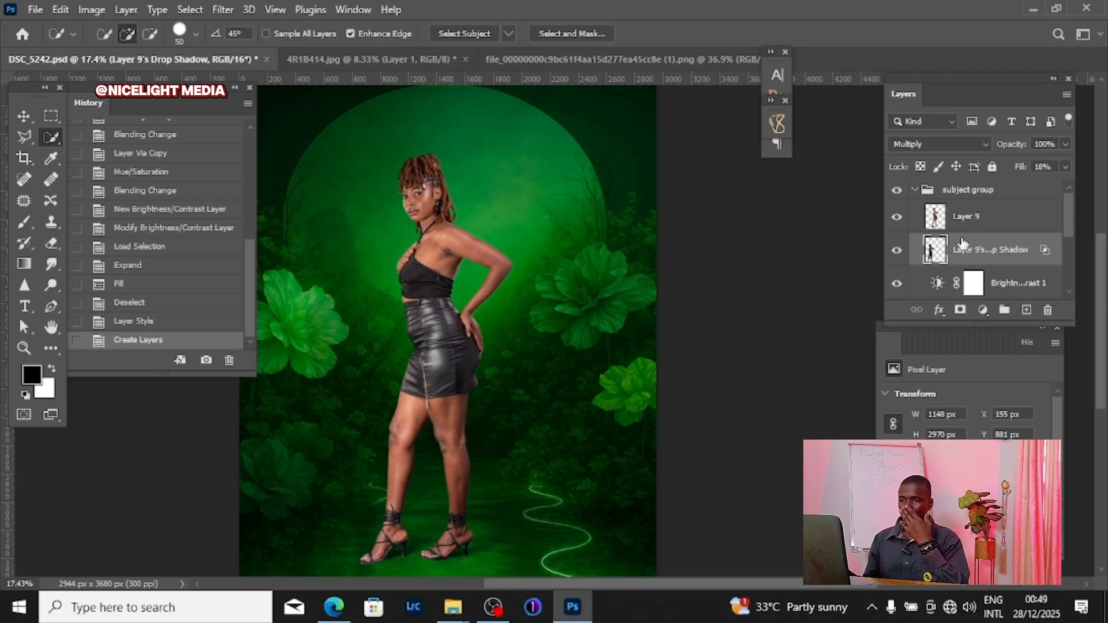
{"action": "key", "text": "ctrl+t"}
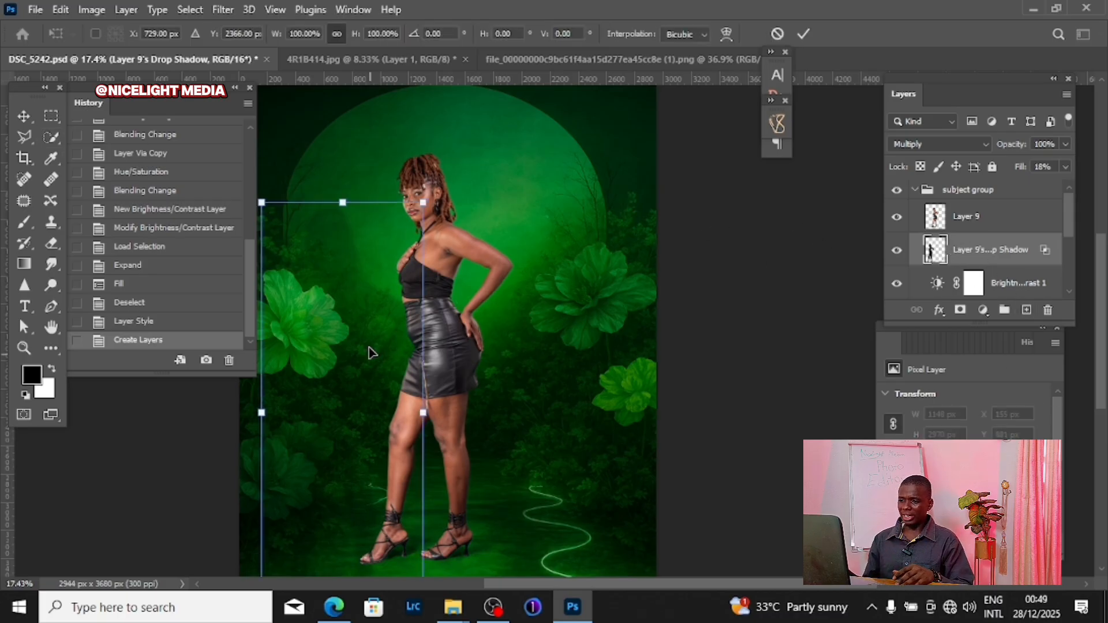
{"action": "left_click_drag", "start_coordinate": [370, 352], "coordinate": [531, 293]}
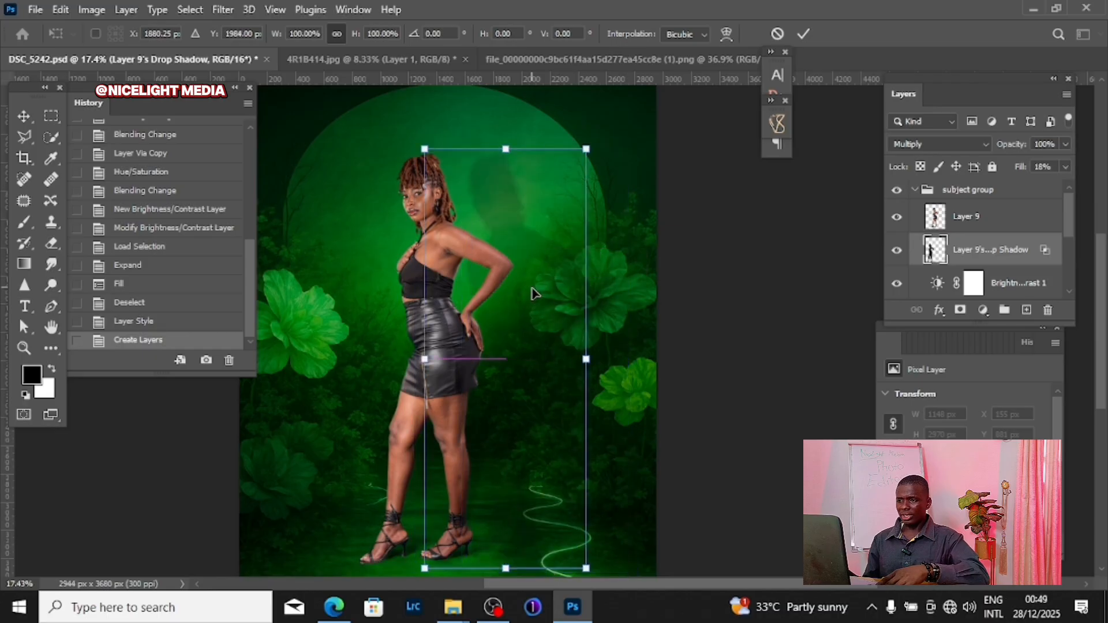
{"action": "left_click_drag", "start_coordinate": [652, 412], "coordinate": [657, 315]}
{"action": "left_click_drag", "start_coordinate": [498, 315], "coordinate": [447, 314]}
Step: Skew and flatten the shadow onto the floor at her feet, about 25.6% height and -61.6° horizontal skew, and apply the transform
{"action": "scroll", "coordinate": [524, 302], "scroll_direction": "down", "scroll_amount": 3}
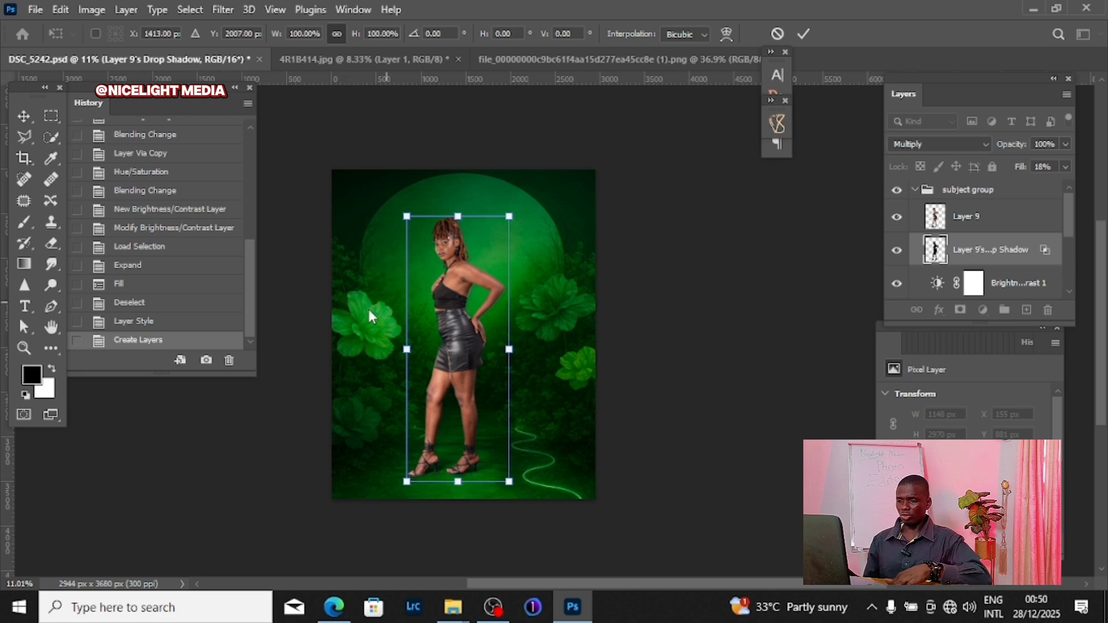
{"action": "left_click_drag", "start_coordinate": [458, 217], "coordinate": [461, 213]}
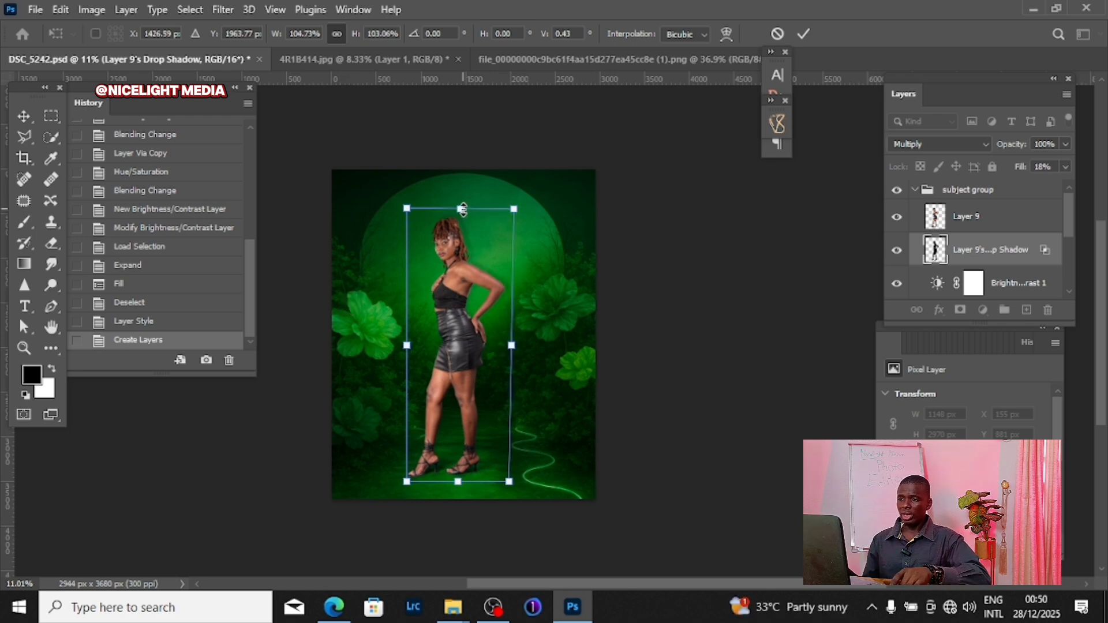
{"action": "left_click_drag", "start_coordinate": [464, 213], "coordinate": [585, 420]}
{"action": "left_click_drag", "start_coordinate": [504, 475], "coordinate": [501, 461]}
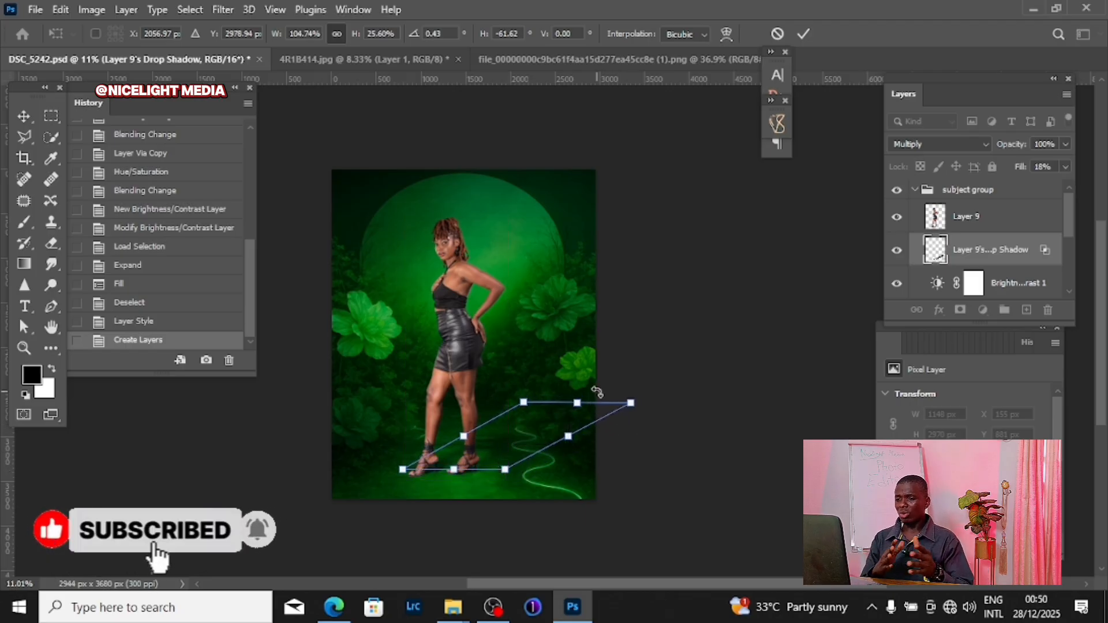
{"action": "key", "text": "Return"}
Step: Examine how the floor shadow meets the woman's legs and heeled sandals
{"action": "key", "text": "w"}
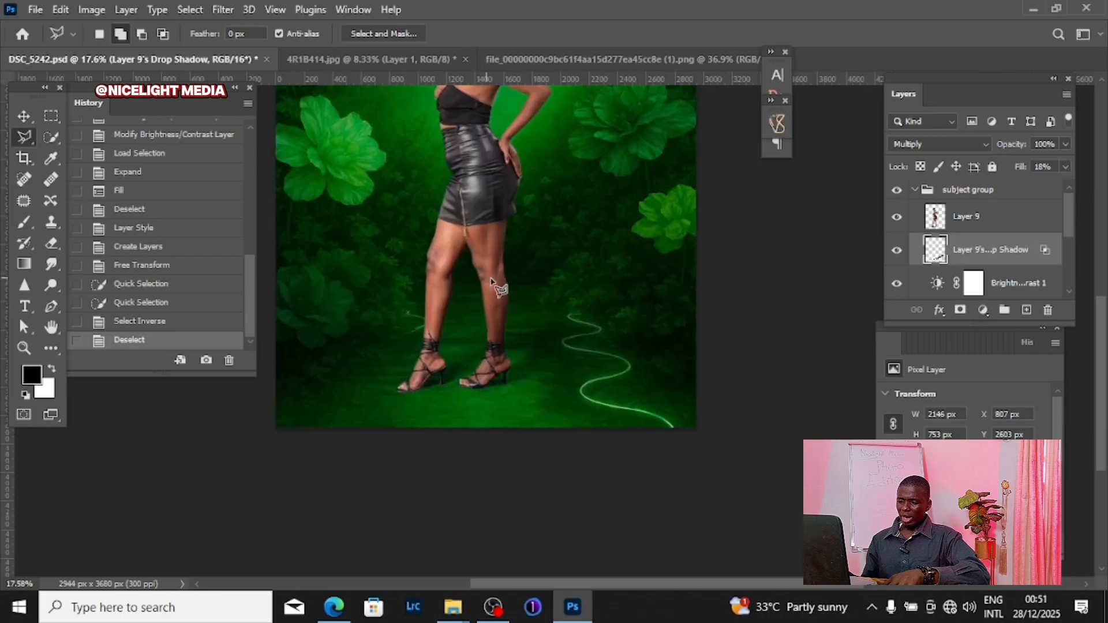
{"action": "key", "text": "ctrl+plus"}
{"action": "left_click_drag", "start_coordinate": [529, 348], "coordinate": [499, 371]}
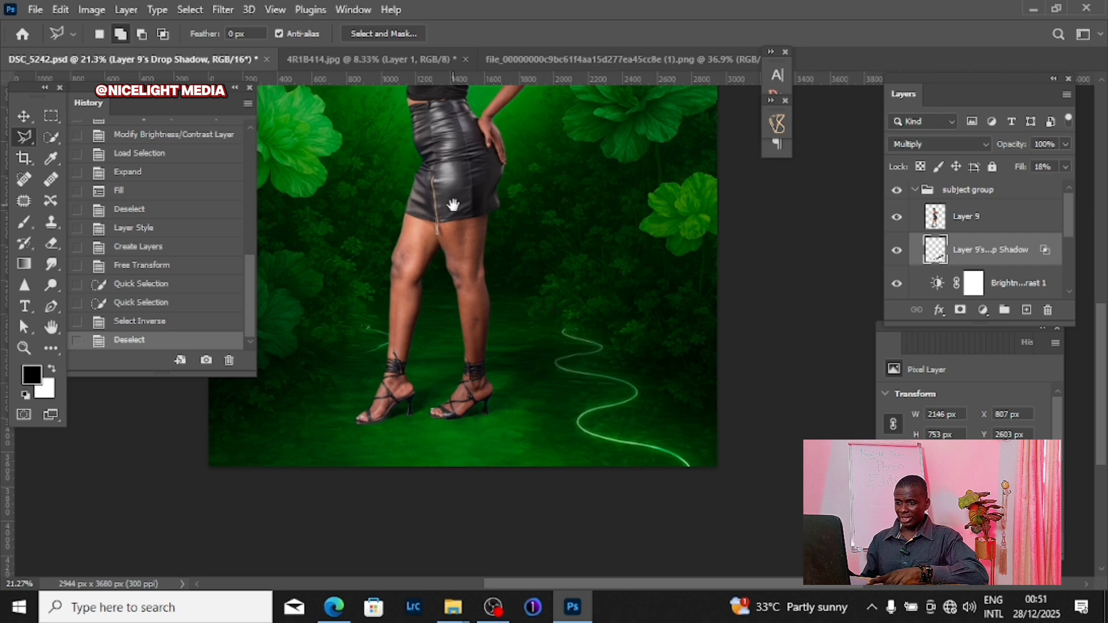
{"action": "left_click_drag", "start_coordinate": [513, 241], "coordinate": [509, 276]}
{"action": "left_click_drag", "start_coordinate": [480, 439], "coordinate": [523, 447]}
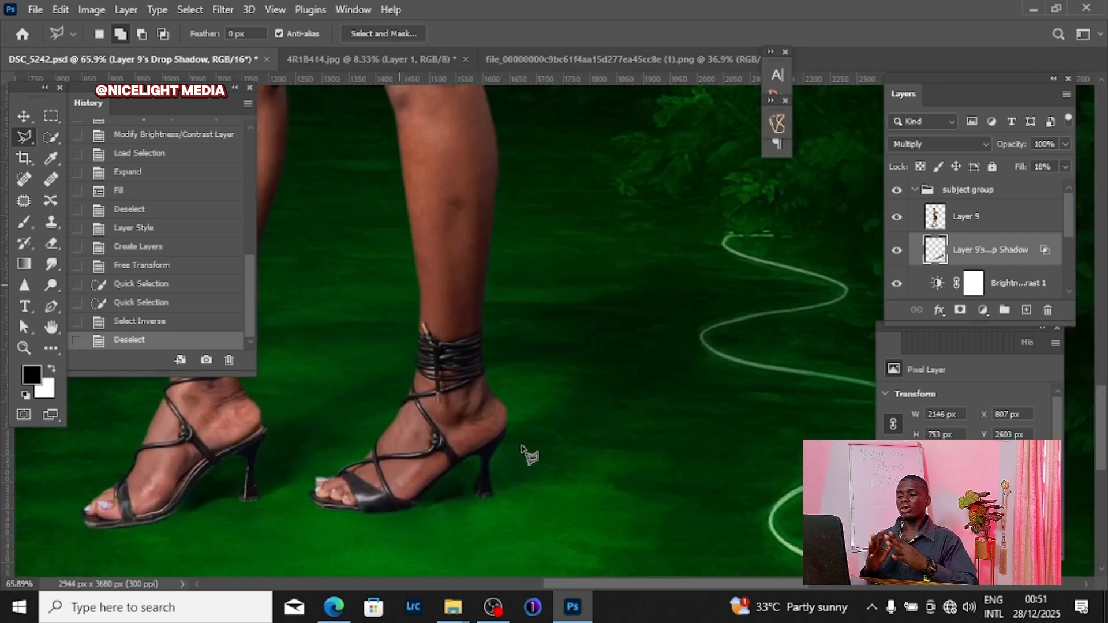
{"action": "mouse_move", "coordinate": [505, 383]}
{"action": "left_mouse_down"}
{"action": "mouse_move", "coordinate": [480, 434]}
{"action": "mouse_move", "coordinate": [455, 426]}
{"action": "left_mouse_up"}
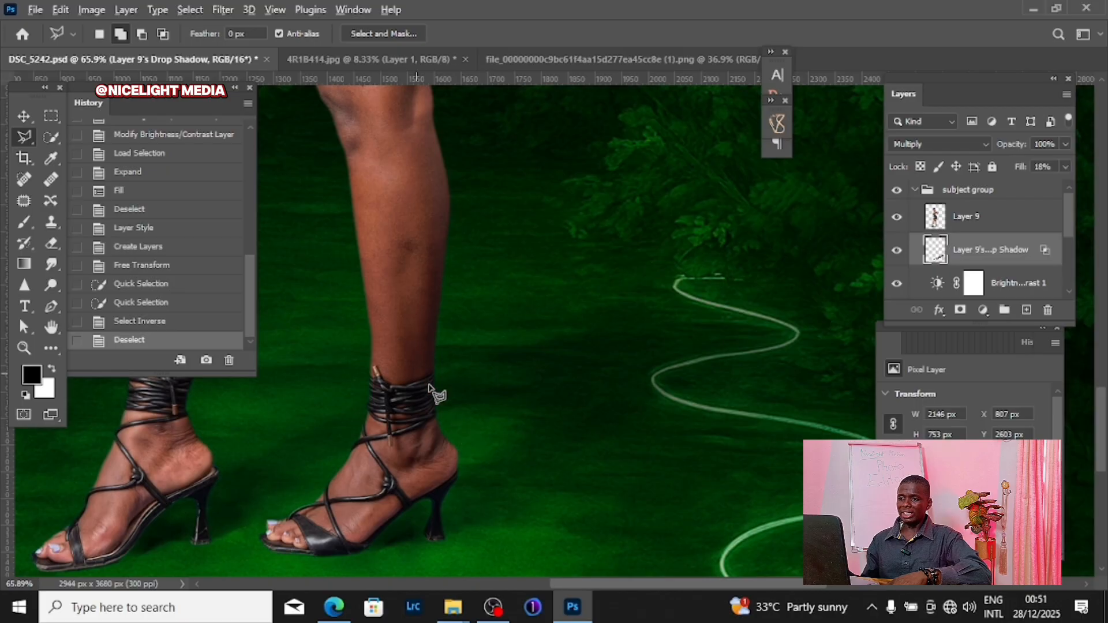
{"action": "scroll", "coordinate": [472, 381], "scroll_direction": "down", "scroll_amount": 10}
{"action": "left_click_drag", "start_coordinate": [392, 268], "coordinate": [410, 315]}
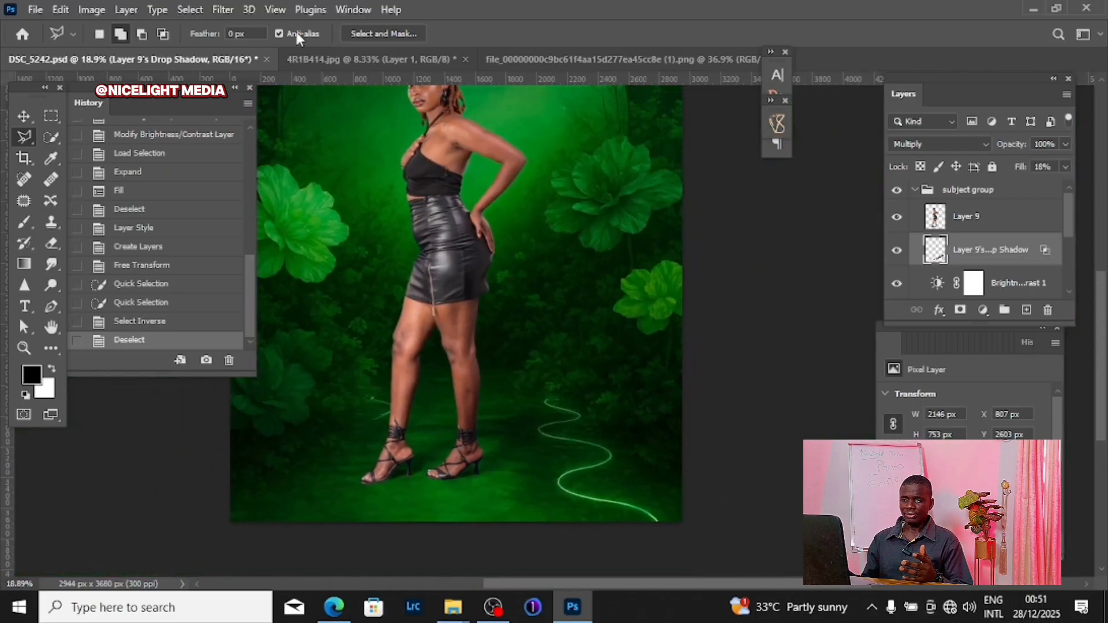
Step: Apply a Gaussian Blur with a 3.8-pixel radius to the drop shadow layer
{"action": "left_click", "coordinate": [232, 7]}
{"action": "mouse_move", "coordinate": [247, 219]}
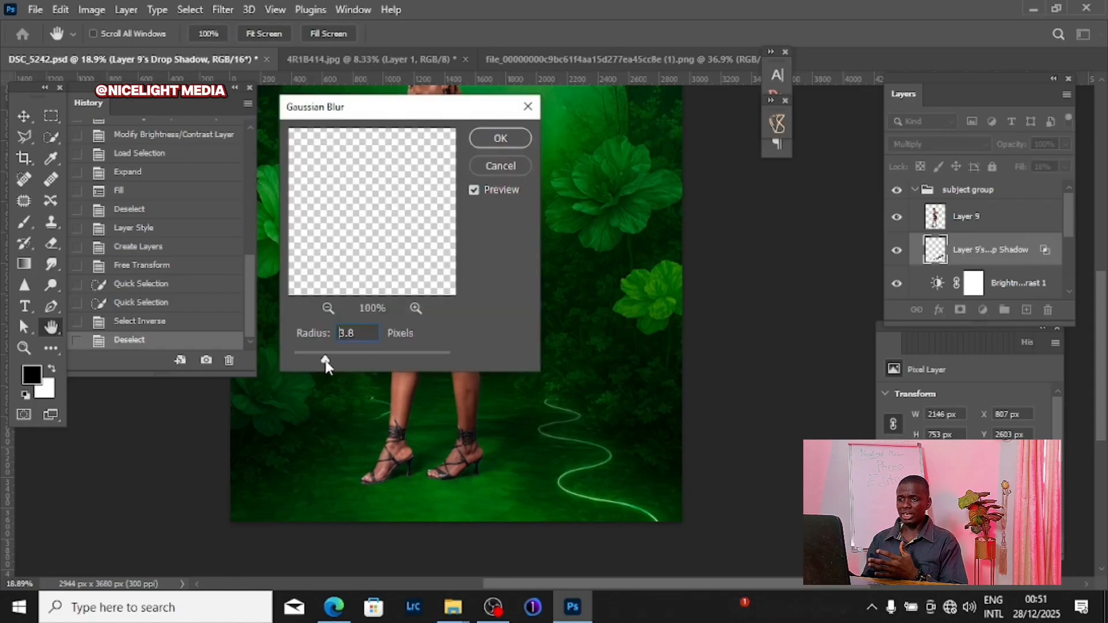
{"action": "left_click", "coordinate": [500, 139]}
Step: Review the whole composite and compare it with the original photo by toggling the subject group's visibility
{"action": "key", "text": "l"}
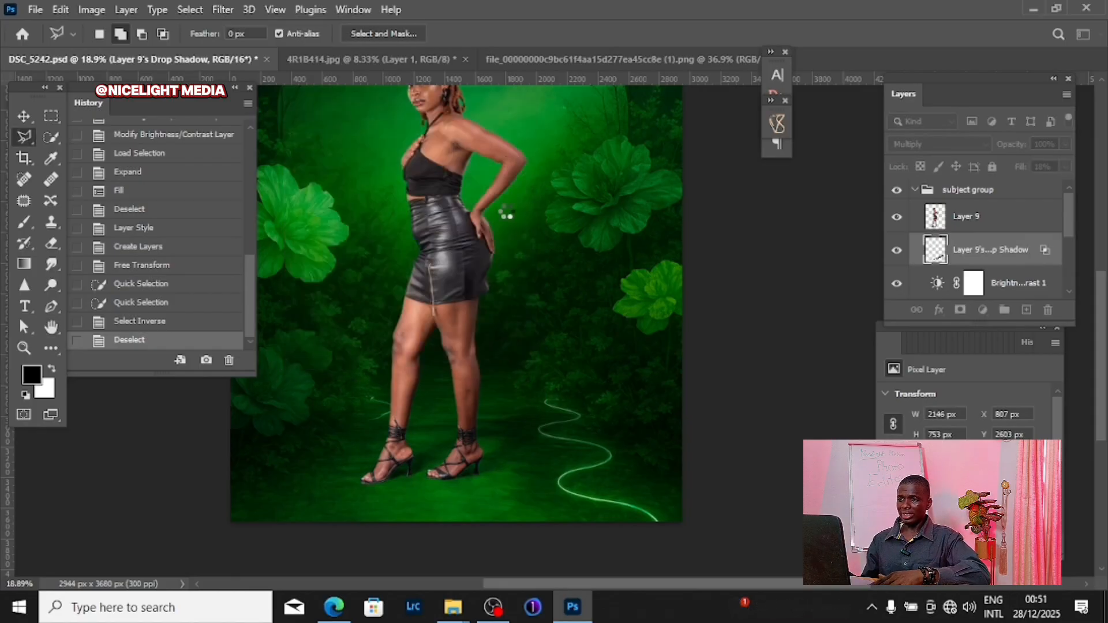
{"action": "scroll", "coordinate": [527, 176], "scroll_direction": "down", "scroll_amount": 3}
{"action": "left_click_drag", "start_coordinate": [527, 176], "coordinate": [529, 226]}
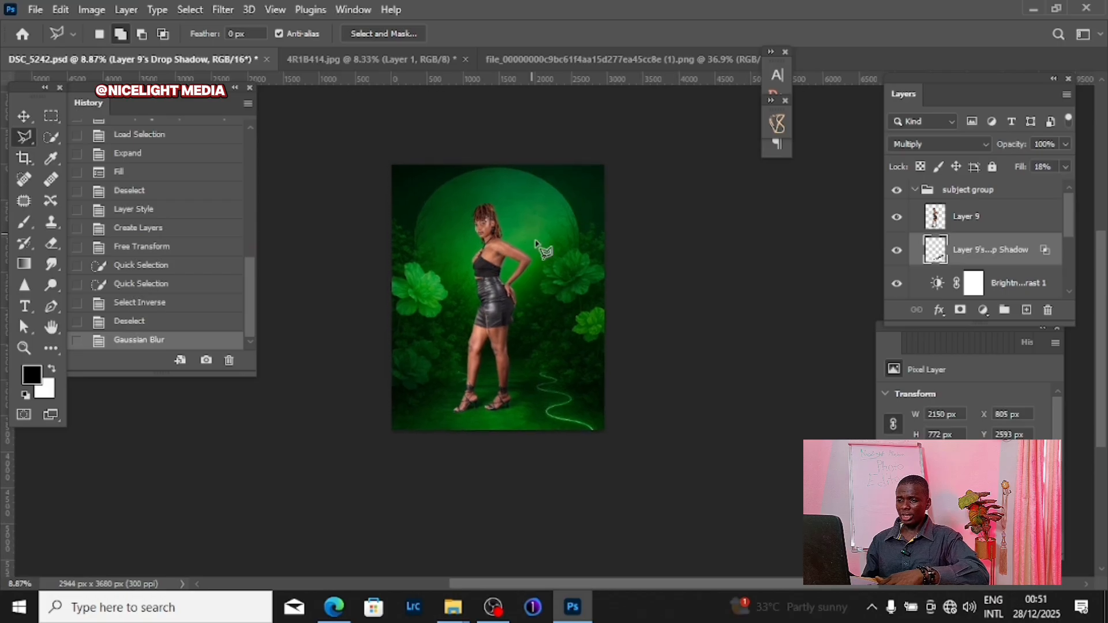
{"action": "scroll", "coordinate": [499, 259], "scroll_direction": "up", "scroll_amount": 5}
{"action": "left_click_drag", "start_coordinate": [524, 455], "coordinate": [526, 240]}
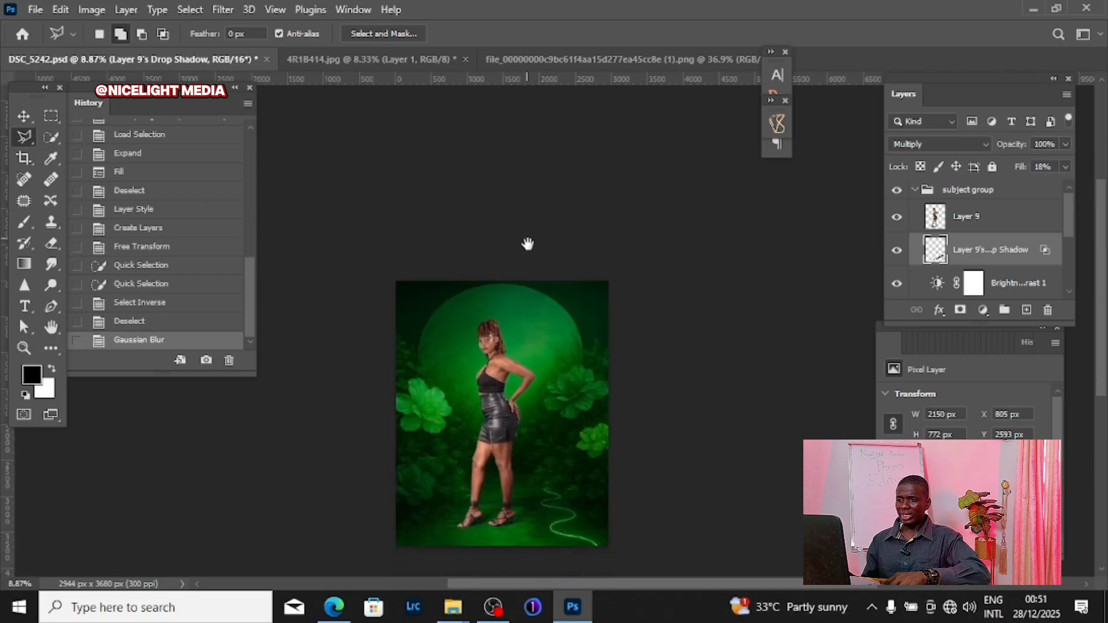
{"action": "scroll", "coordinate": [513, 248], "scroll_direction": "up", "scroll_amount": 2}
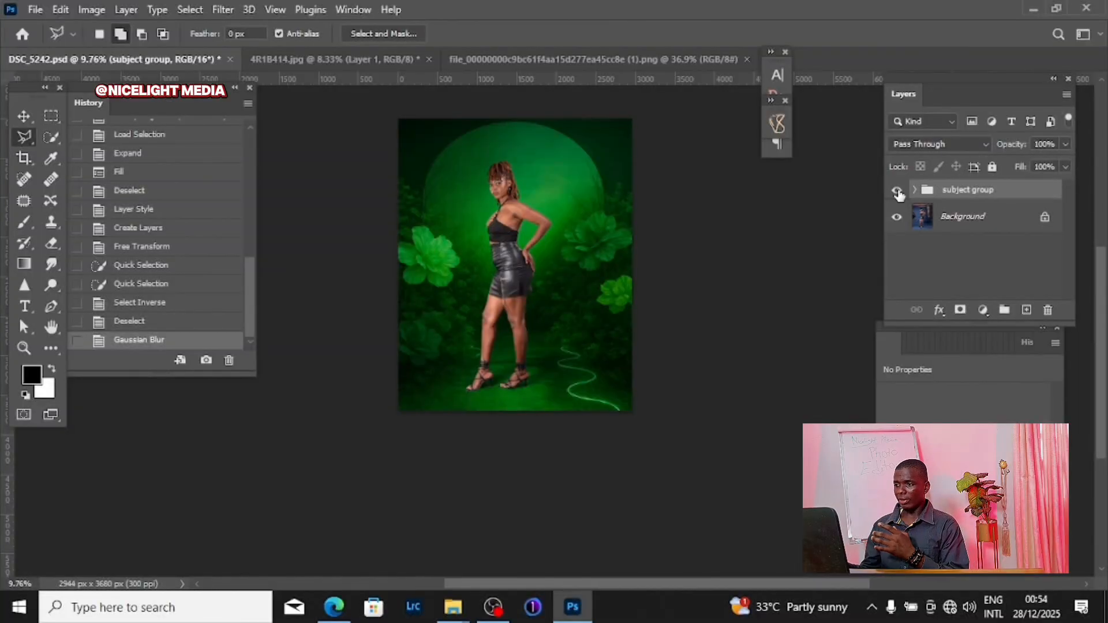
{"action": "left_click", "coordinate": [897, 192]}
{"action": "left_click", "coordinate": [897, 192]}
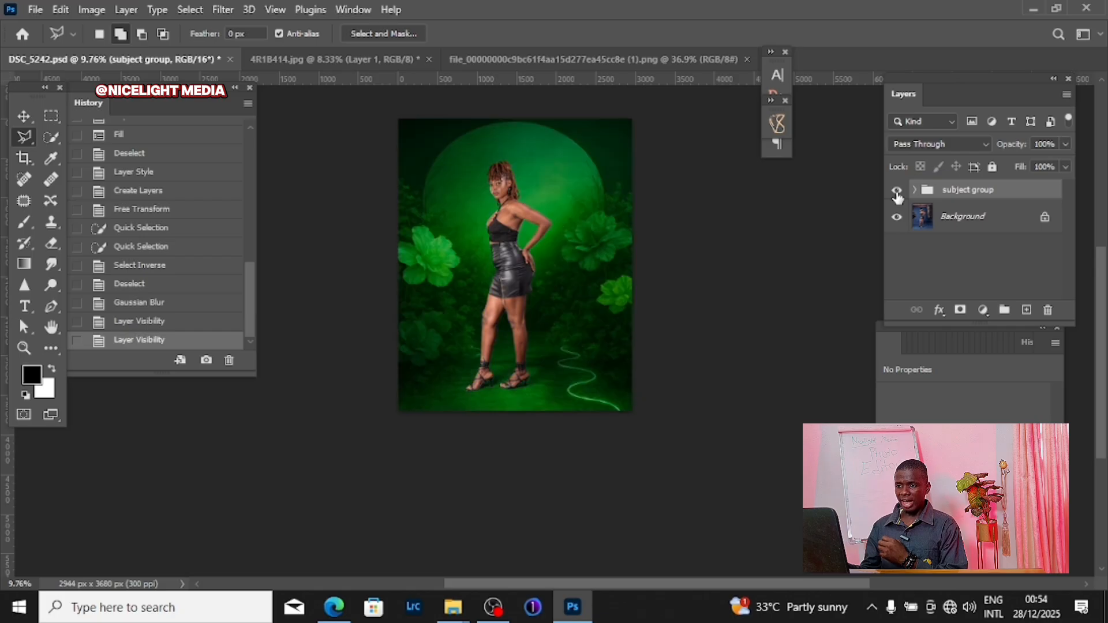
{"action": "left_click", "coordinate": [897, 192]}
{"action": "left_click", "coordinate": [896, 193]}
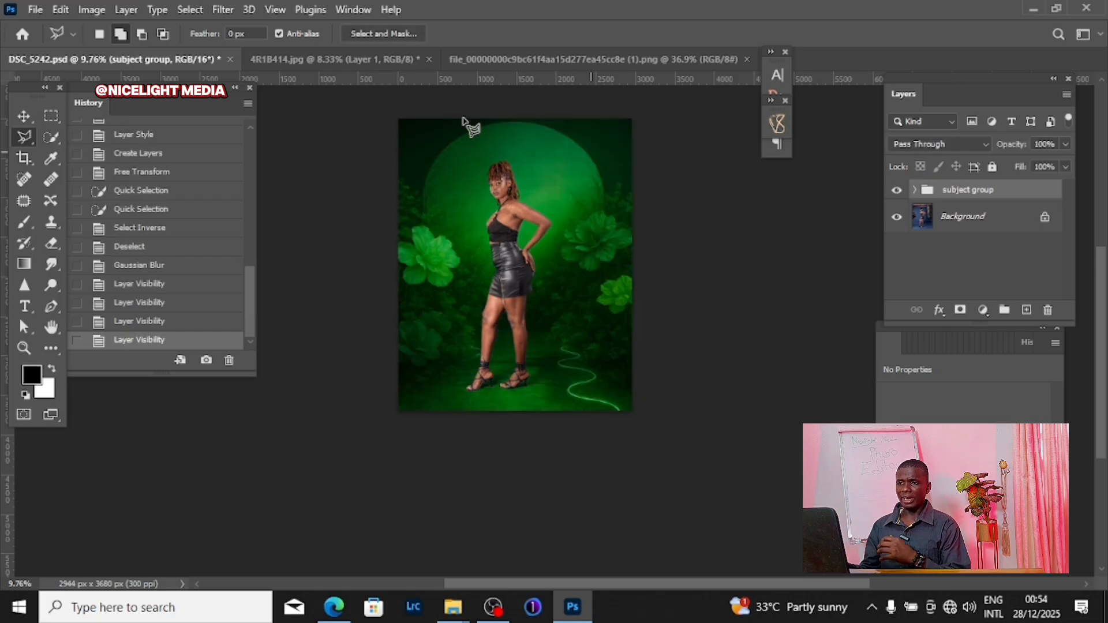
Step: Switch to the 4R1B414.jpg document and examine the pregnant woman's portrait against the brown backdrop
{"action": "left_click", "coordinate": [314, 55]}
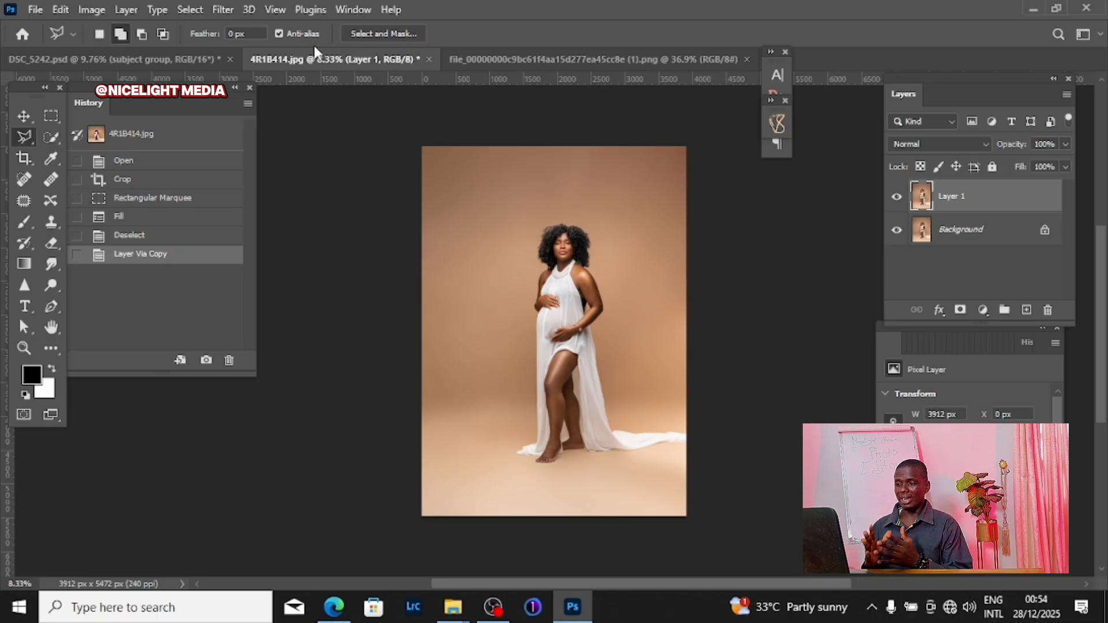
{"action": "scroll", "coordinate": [600, 242], "scroll_direction": "up", "scroll_amount": 5}
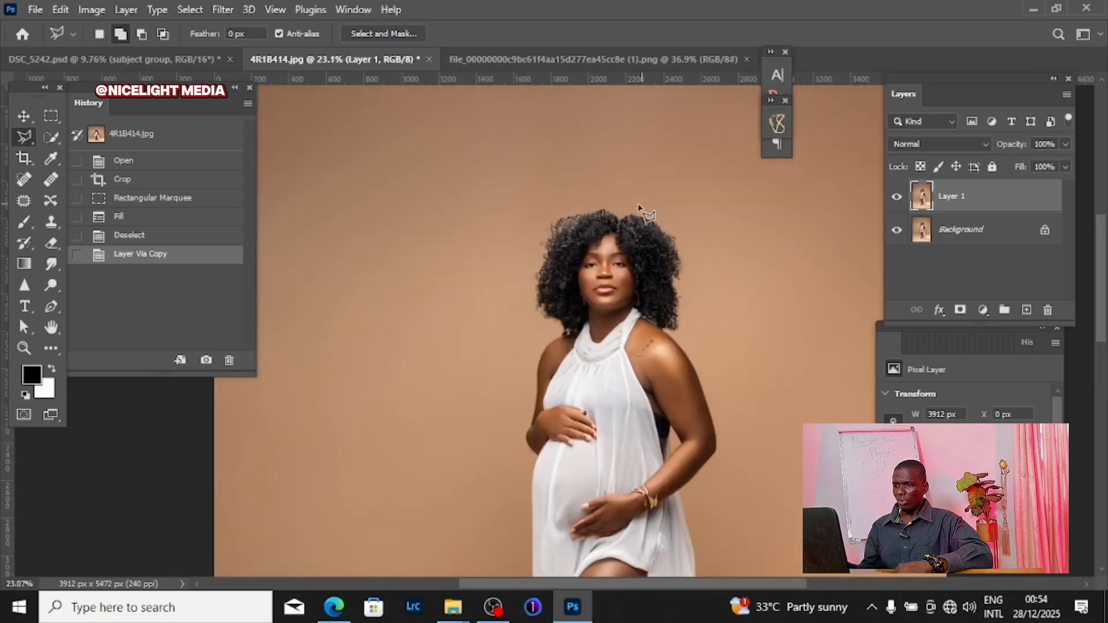
{"action": "scroll", "coordinate": [504, 210], "scroll_direction": "down", "scroll_amount": 5}
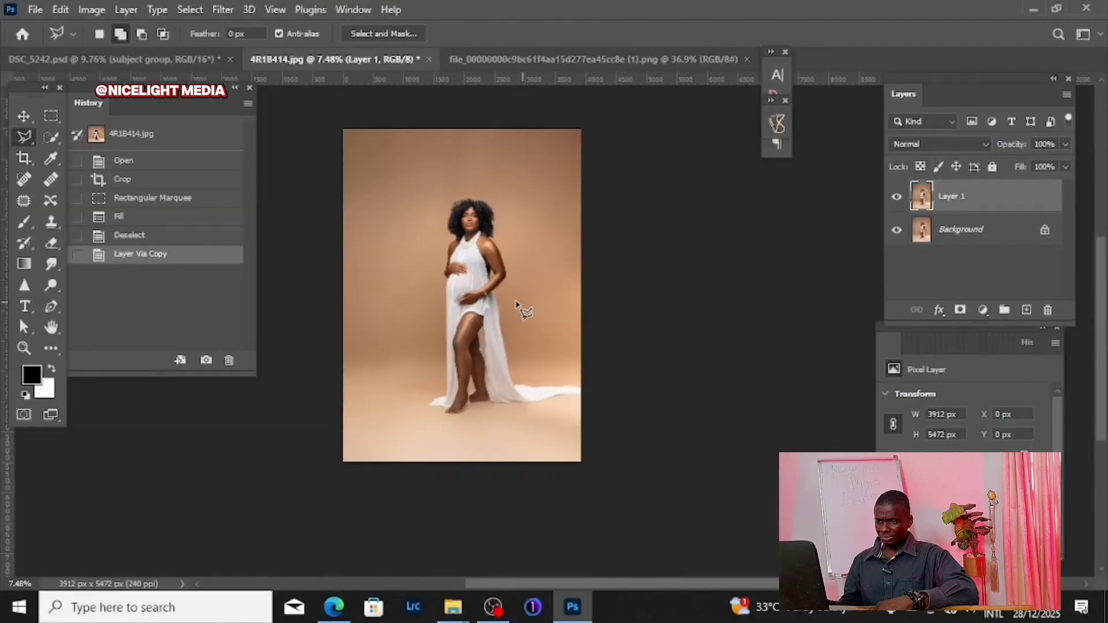
{"action": "scroll", "coordinate": [545, 206], "scroll_direction": "up", "scroll_amount": 4}
{"action": "scroll", "coordinate": [603, 234], "scroll_direction": "down", "scroll_amount": 3}
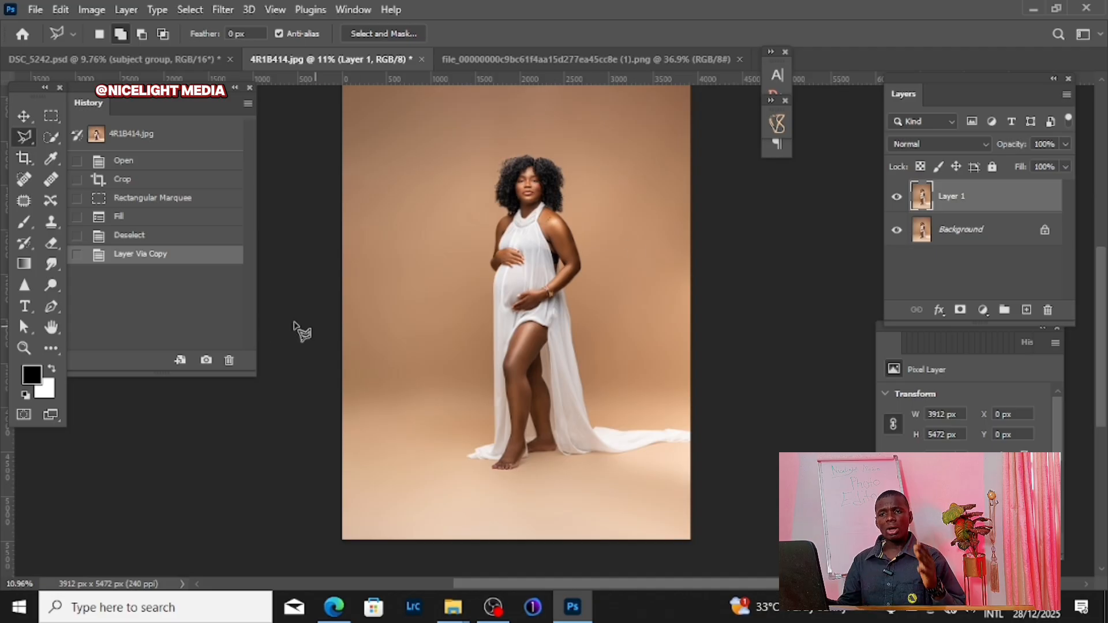
Step: Select the pregnant woman on Layer 1 with Select Subject and refine the selection where her hair meets the shoulder using Quick Selection
{"action": "left_click", "coordinate": [43, 140]}
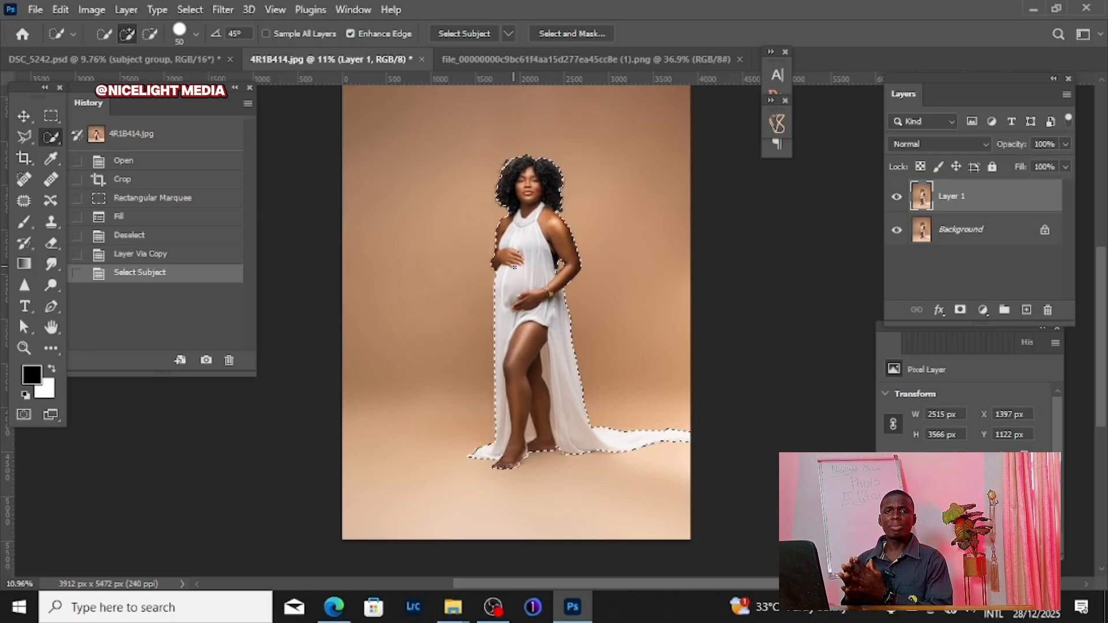
{"action": "scroll", "coordinate": [554, 184], "scroll_direction": "up", "scroll_amount": 8}
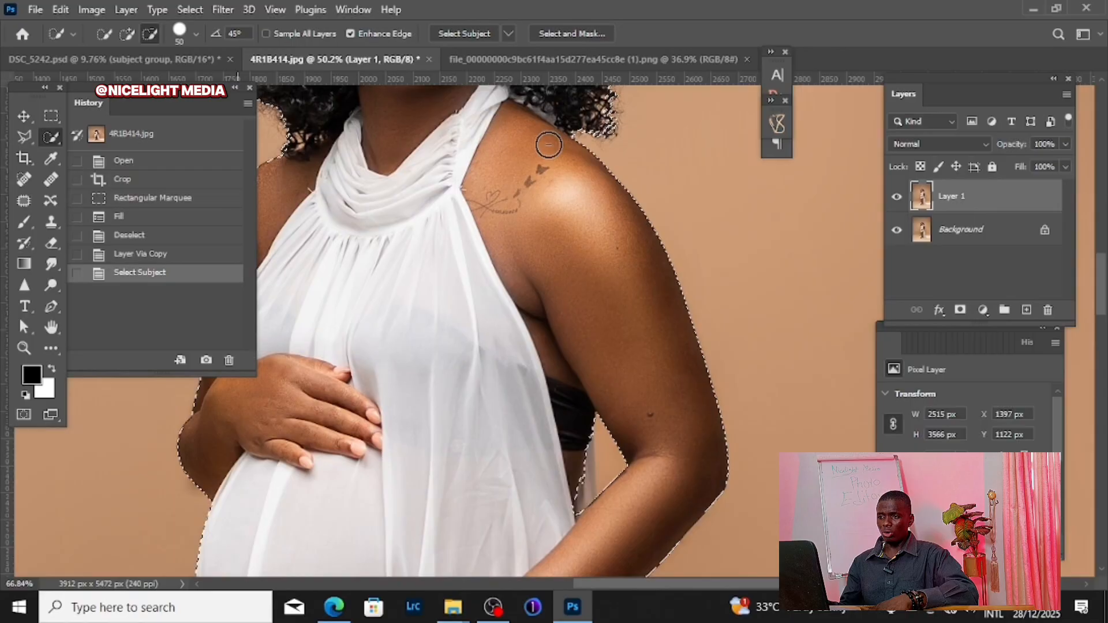
{"action": "left_click_drag", "start_coordinate": [548, 145], "coordinate": [624, 408]}
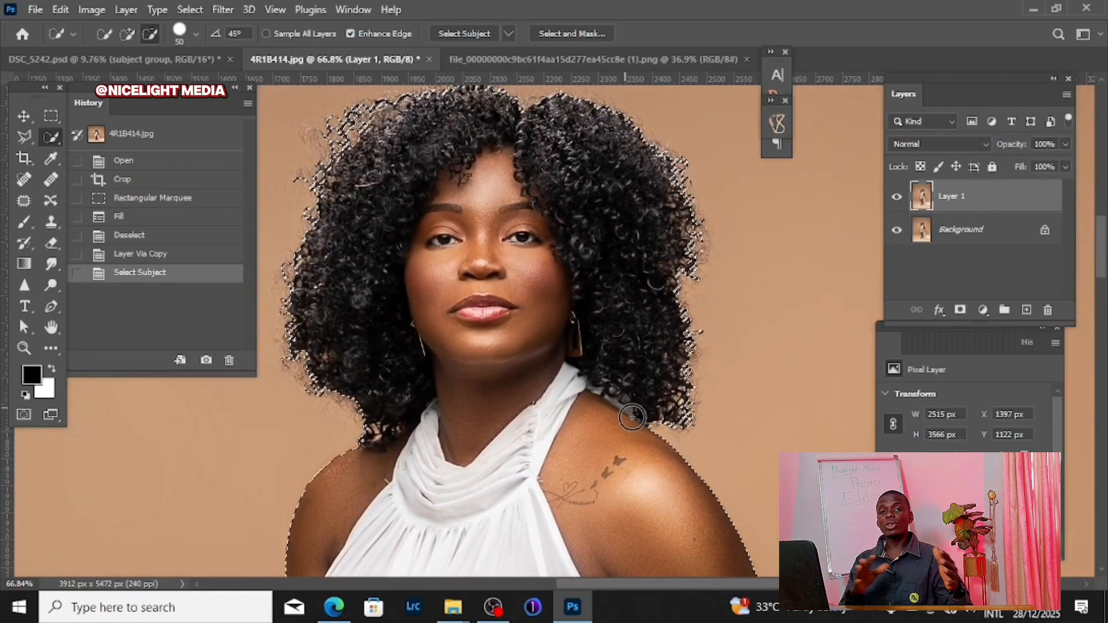
{"action": "left_click", "coordinate": [632, 418]}
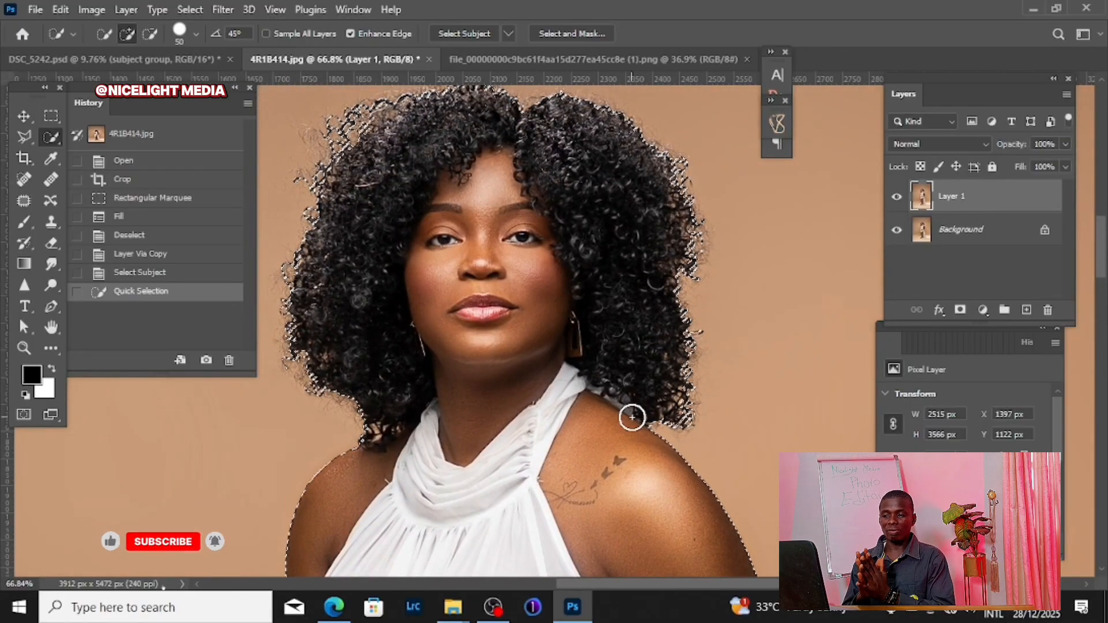
Step: Inspect the selection outline from the woman's hair down her dress to the hem and bare feet
{"action": "left_click_drag", "start_coordinate": [454, 327], "coordinate": [519, 124]}
{"action": "left_click_drag", "start_coordinate": [460, 380], "coordinate": [495, 245]}
{"action": "left_click_drag", "start_coordinate": [475, 431], "coordinate": [475, 173]}
{"action": "left_click_drag", "start_coordinate": [462, 287], "coordinate": [465, 122]}
{"action": "left_click_drag", "start_coordinate": [462, 347], "coordinate": [468, 138]}
{"action": "left_click_drag", "start_coordinate": [476, 456], "coordinate": [506, 167]}
{"action": "left_click_drag", "start_coordinate": [507, 383], "coordinate": [527, 331]}
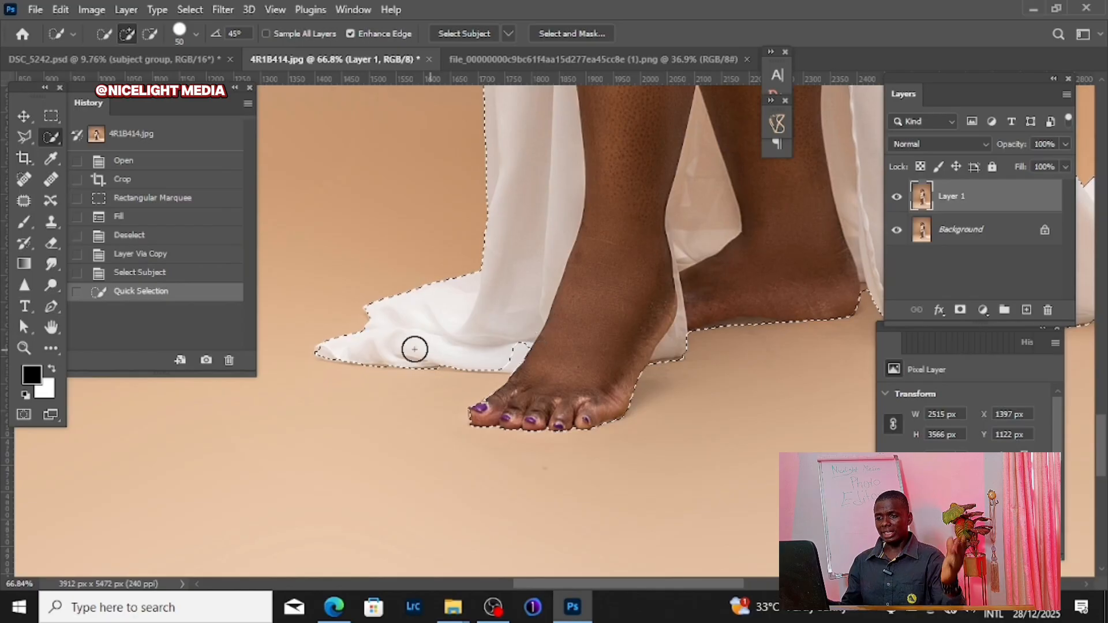
Step: Activate the Polygonal Lasso Tool for correcting the subject selection around the dress hem
{"action": "left_click", "coordinate": [24, 138]}
{"action": "left_click", "coordinate": [41, 139]}
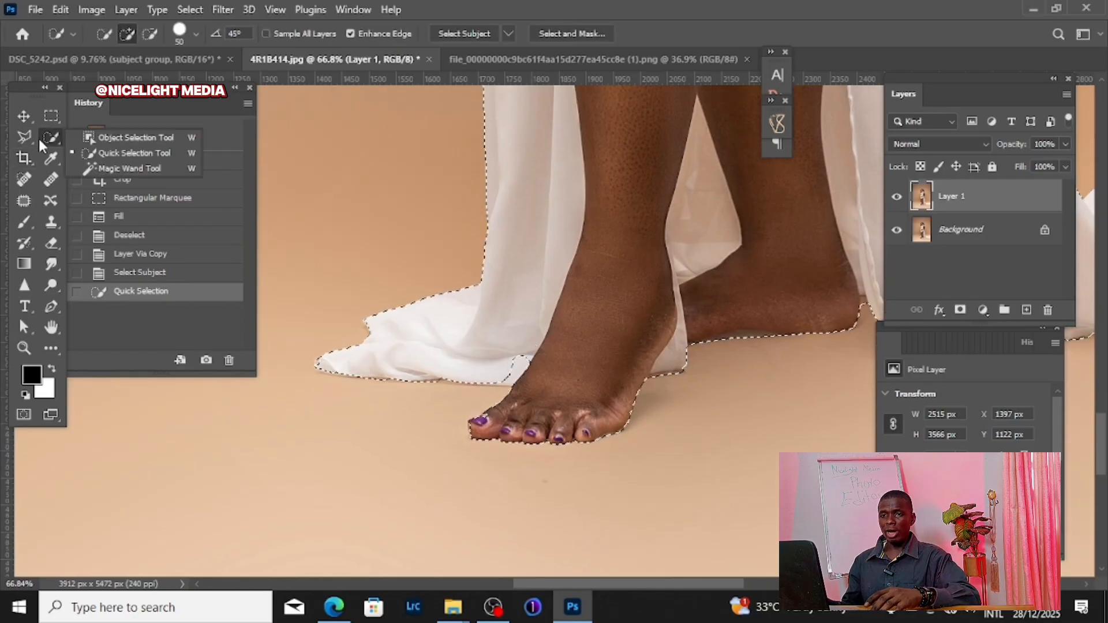
{"action": "left_click", "coordinate": [25, 136]}
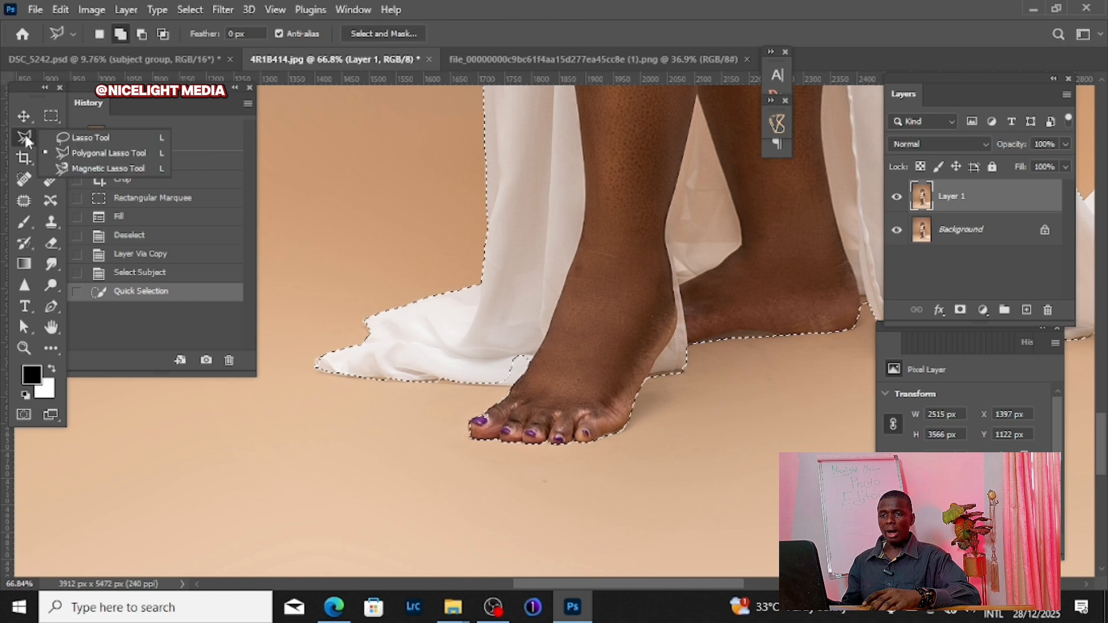
{"action": "left_click", "coordinate": [105, 151]}
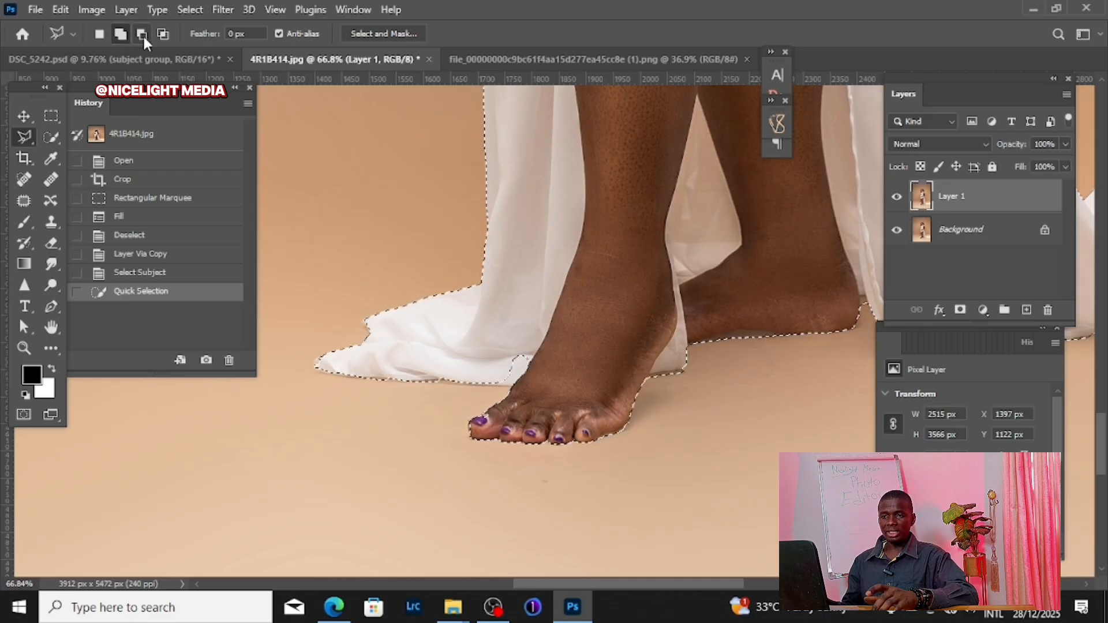
{"action": "key", "text": "shift"}
{"action": "key", "text": "shift"}
{"action": "key", "text": "shift"}
{"action": "key", "text": "shift"}
{"action": "key", "text": "shift"}
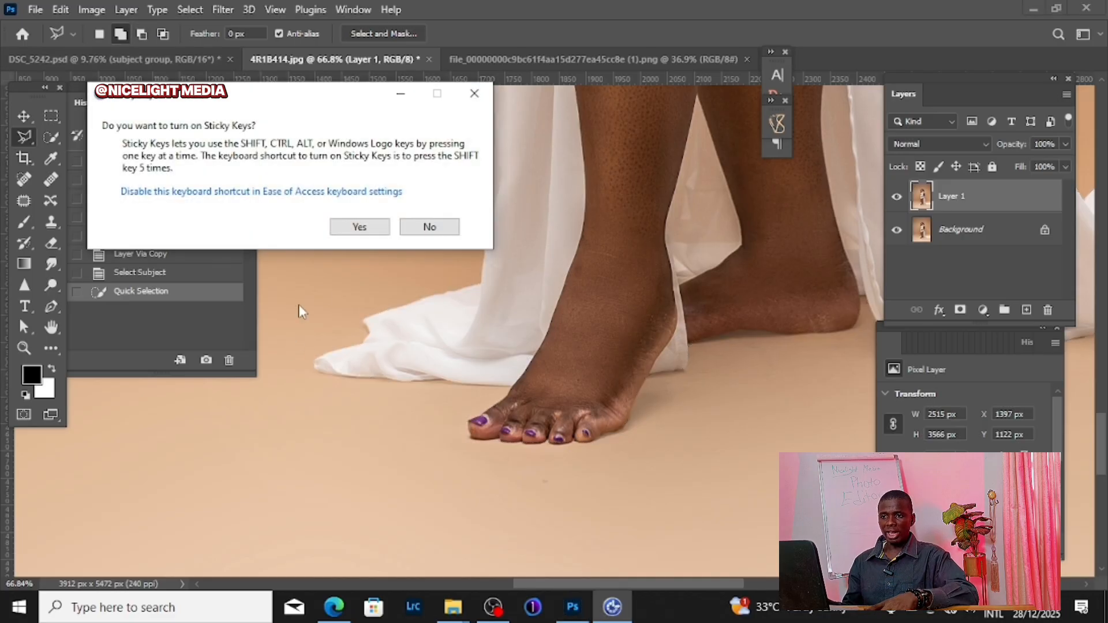
{"action": "left_click", "coordinate": [454, 227]}
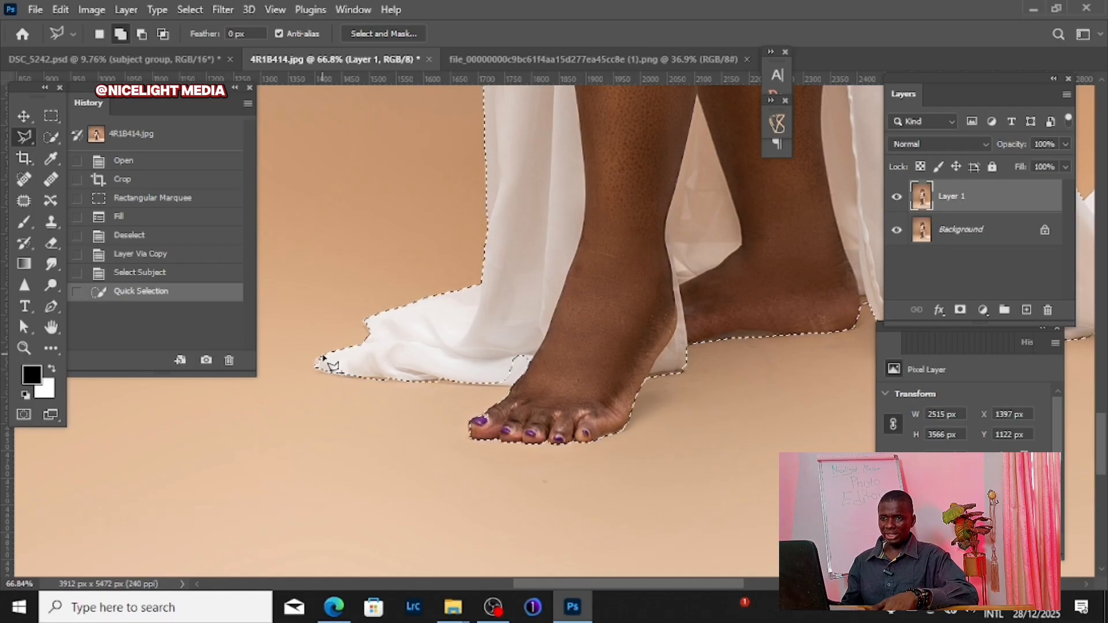
Step: Add the missed tip of the dress hem and the hem area beside the front foot to the selection with Polygonal Lasso
{"action": "left_click_drag", "start_coordinate": [317, 363], "coordinate": [350, 364]}
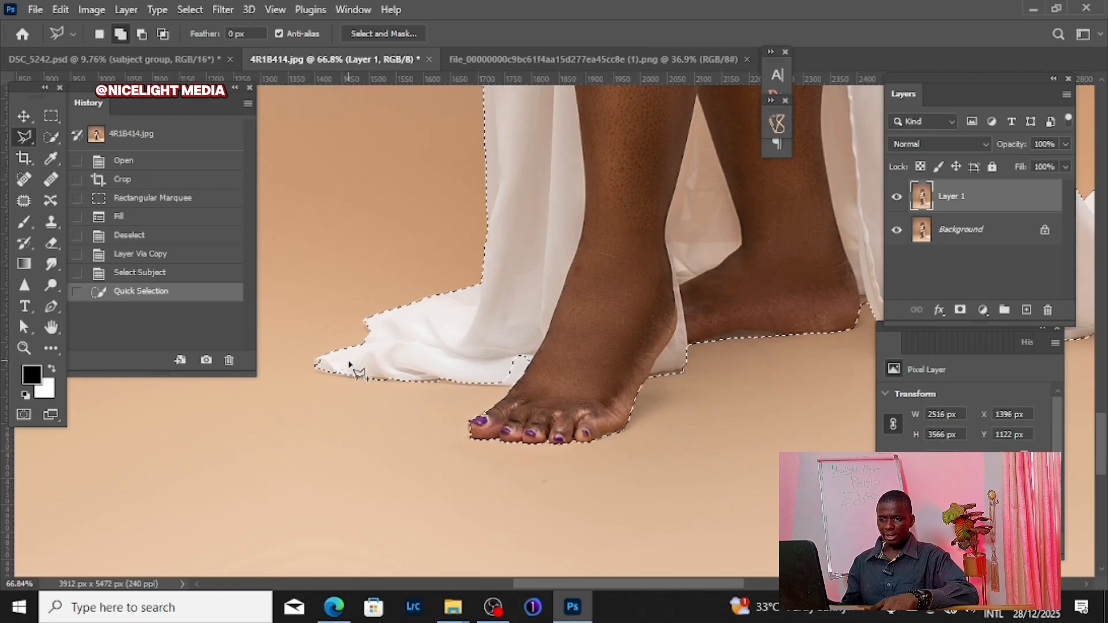
{"action": "double_click", "coordinate": [349, 364]}
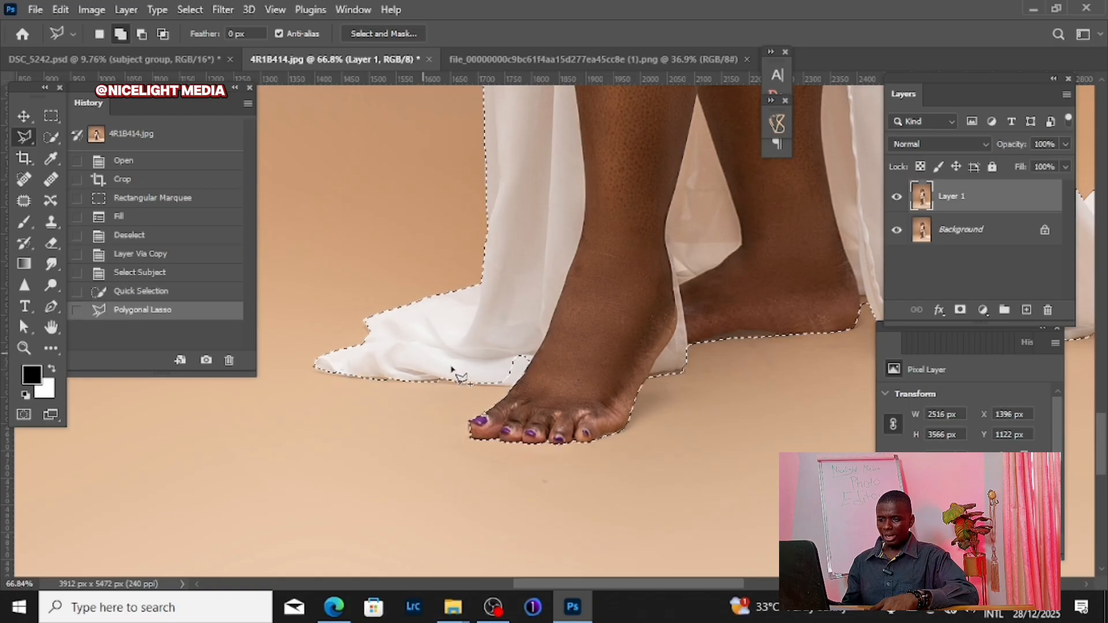
{"action": "left_click", "coordinate": [511, 388]}
{"action": "left_click", "coordinate": [545, 375]}
{"action": "left_click", "coordinate": [544, 345]}
{"action": "double_click", "coordinate": [484, 367]}
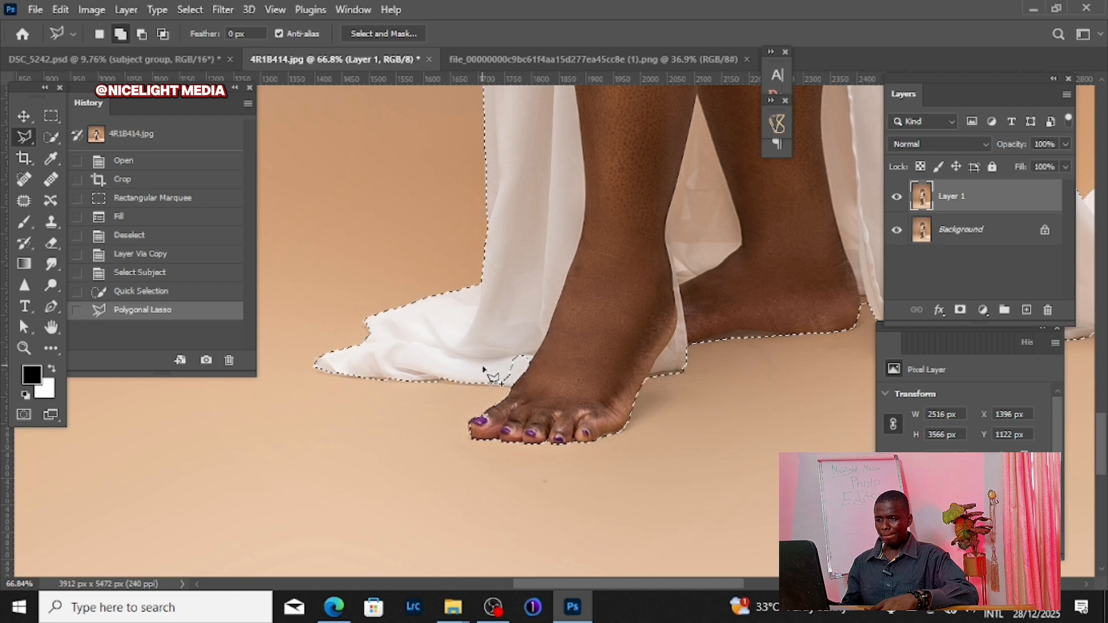
Step: Subtract the floor strip below the dress hem, beside the front foot's toes, from the selection with Polygonal Lasso
{"action": "scroll", "coordinate": [485, 421], "scroll_direction": "up", "scroll_amount": 6}
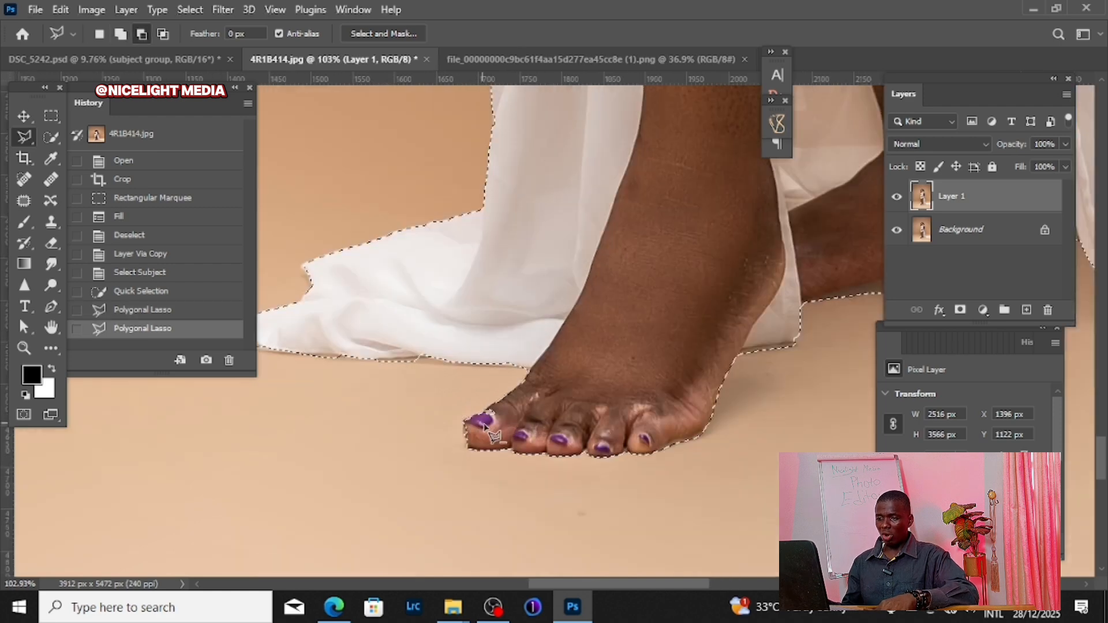
{"action": "left_click_drag", "start_coordinate": [469, 395], "coordinate": [571, 372]}
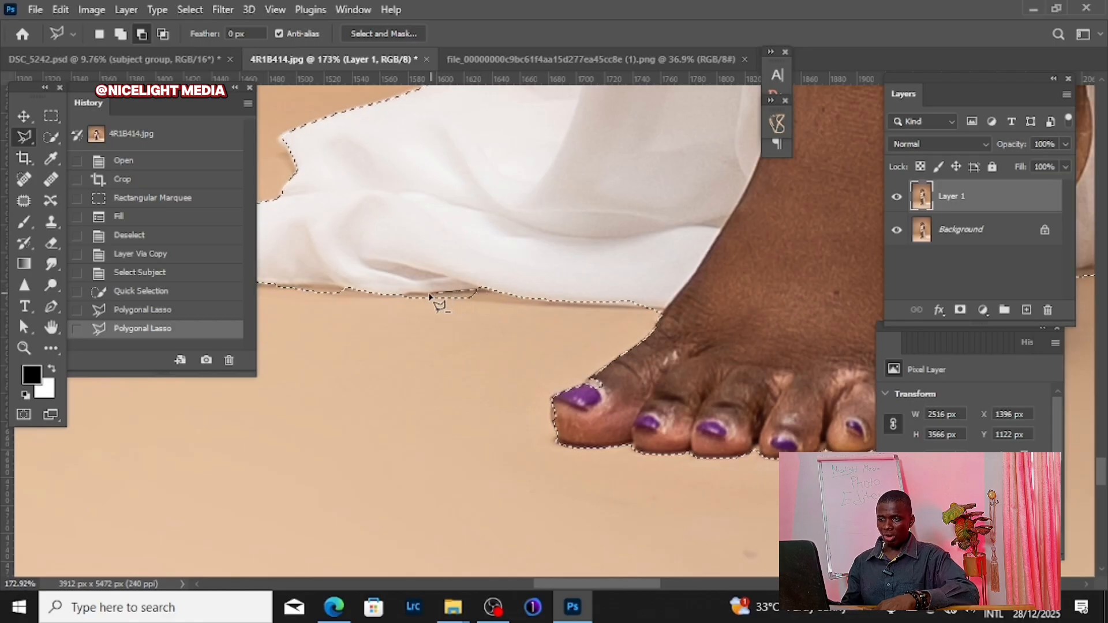
{"action": "left_click", "coordinate": [396, 295]}
{"action": "left_click", "coordinate": [356, 317]}
{"action": "left_click", "coordinate": [432, 352]}
{"action": "left_click", "coordinate": [499, 342]}
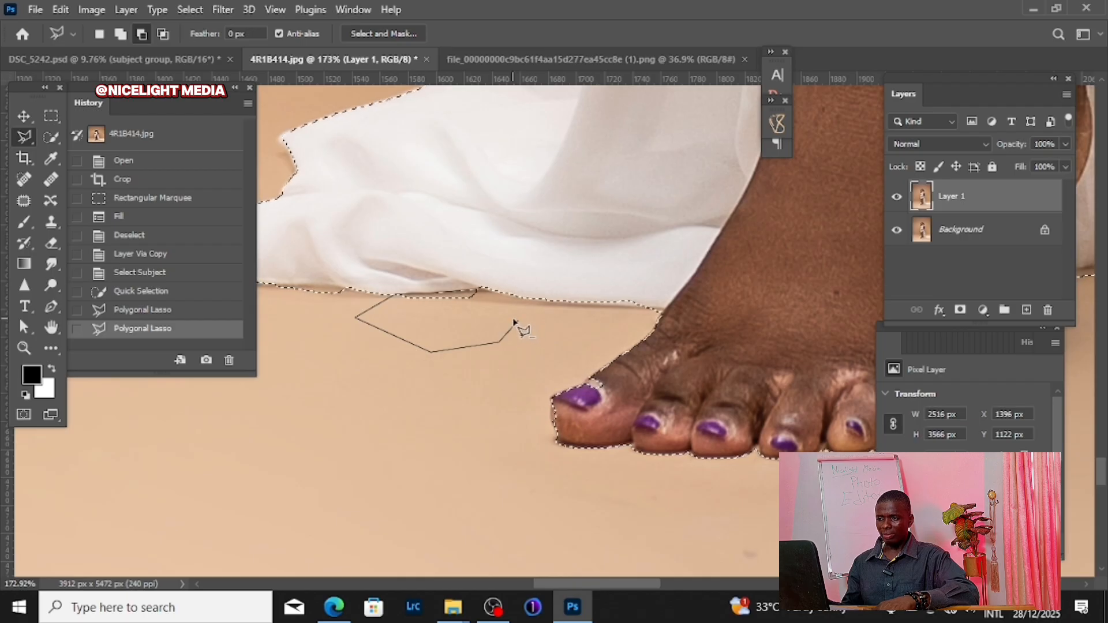
{"action": "double_click", "coordinate": [513, 321]}
Step: Trim the remaining sliver of floor beneath the pointed tip of the dress hem from the selection
{"action": "left_click_drag", "start_coordinate": [375, 310], "coordinate": [625, 347]}
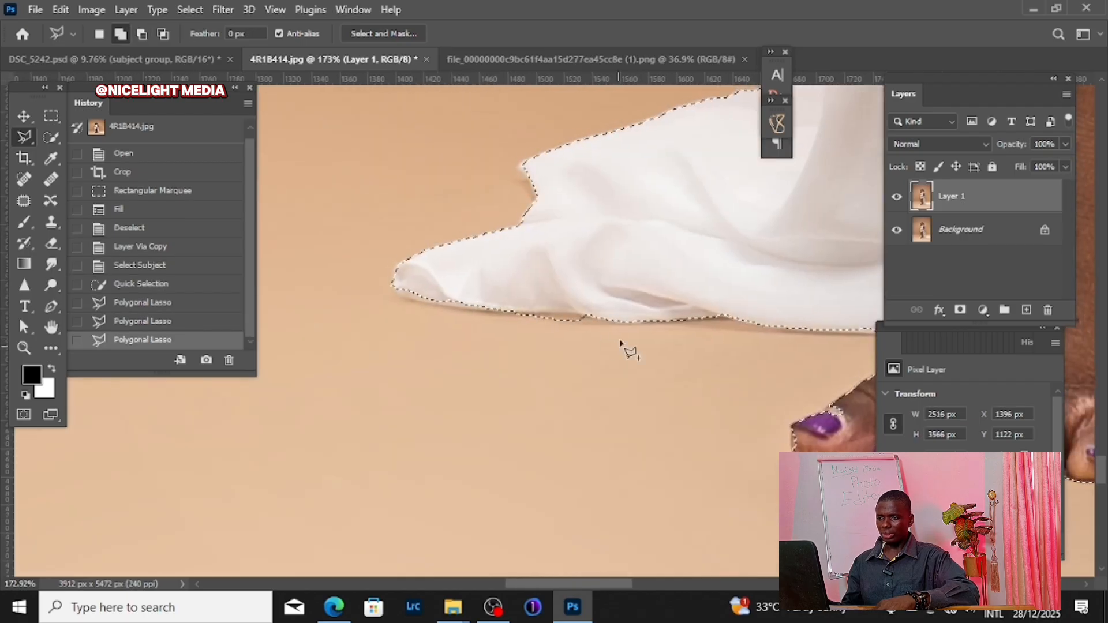
{"action": "left_click", "coordinate": [589, 312]}
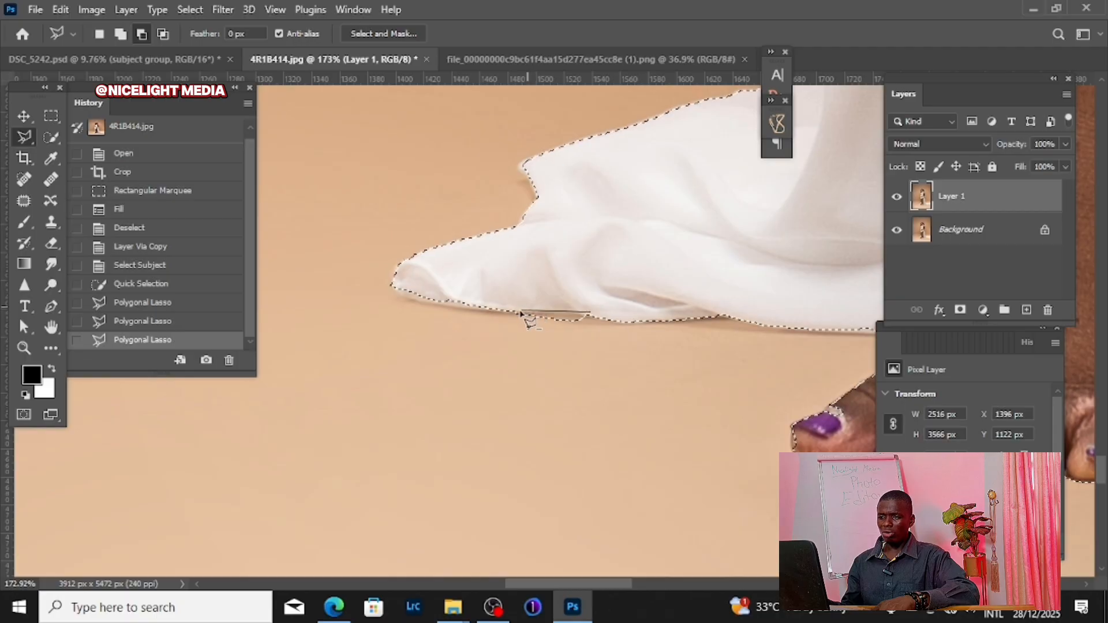
{"action": "left_click", "coordinate": [513, 310]}
{"action": "left_click", "coordinate": [490, 325]}
{"action": "left_click", "coordinate": [510, 349]}
{"action": "double_click", "coordinate": [600, 349]}
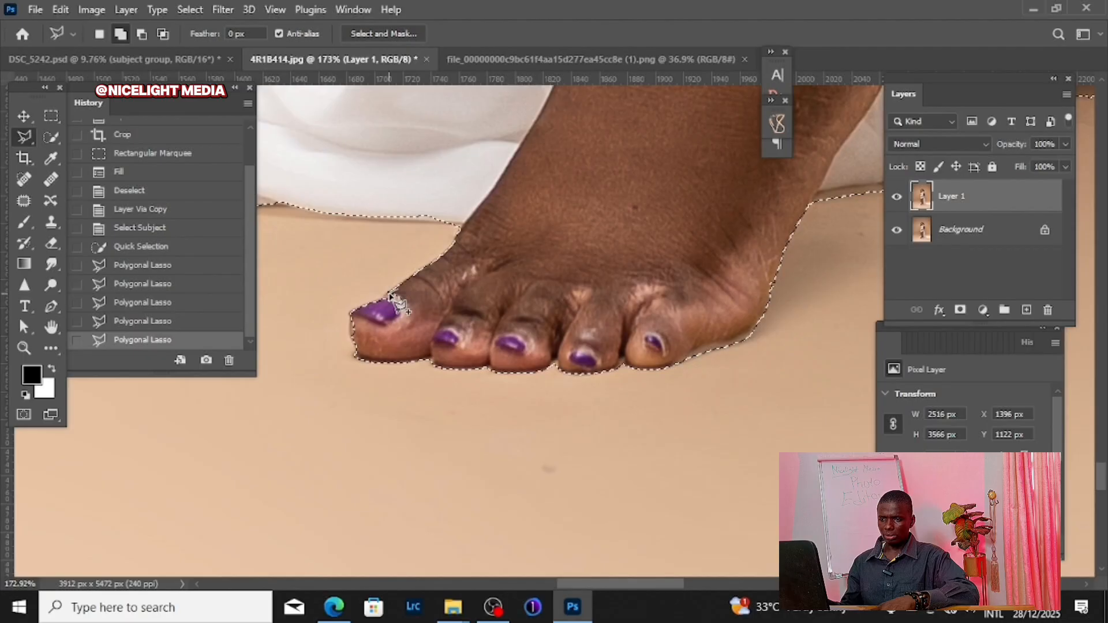
Step: Add the missed edges of the front foot's big toe and correct the selection at the hem corner behind that foot
{"action": "left_click", "coordinate": [354, 354]}
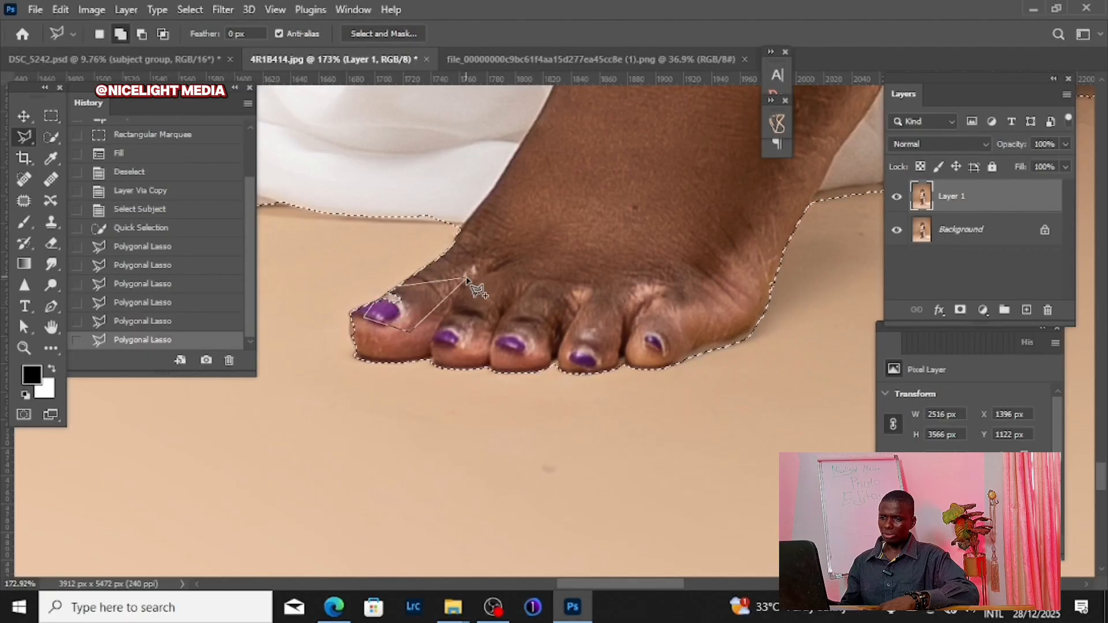
{"action": "left_click", "coordinate": [393, 359]}
{"action": "left_click", "coordinate": [484, 440], "text": "alt"}
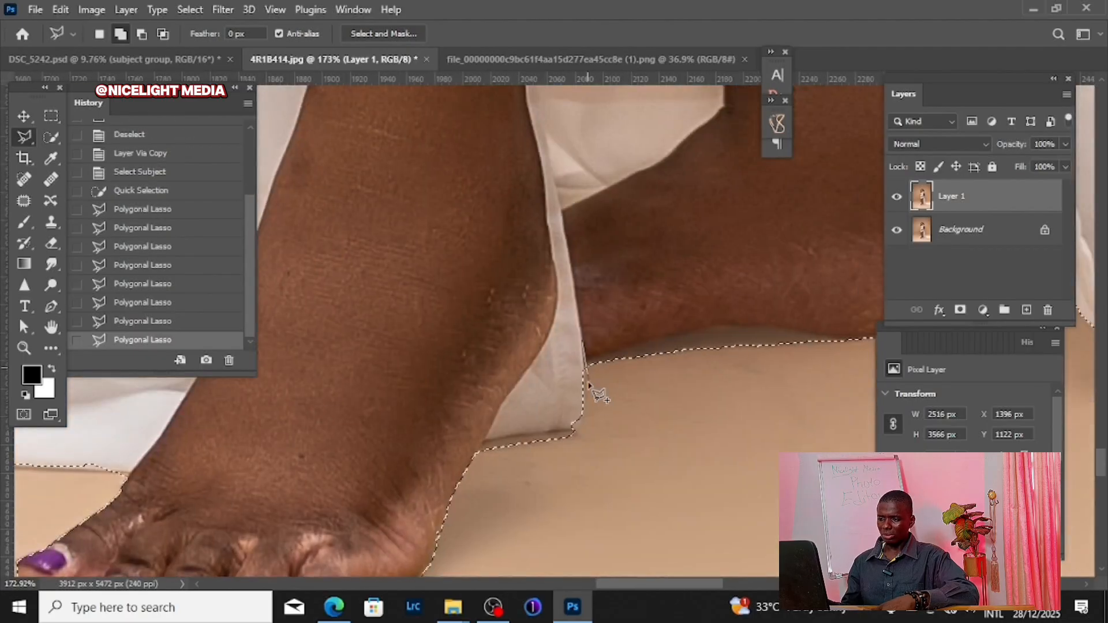
{"action": "left_click", "coordinate": [577, 428]}
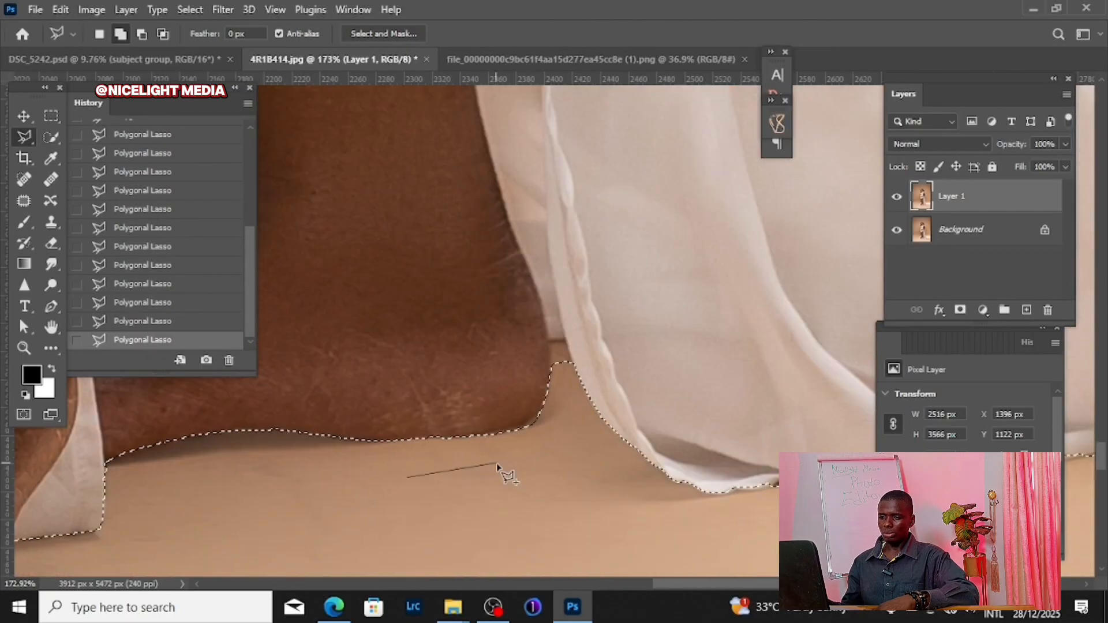
Step: Correct the selection around the rear heel, excluding the floor in the gap between the heel and the dress
{"action": "key", "text": "ctrl+z"}
{"action": "left_click", "coordinate": [547, 341]}
{"action": "left_click", "coordinate": [571, 362]}
{"action": "key", "text": "ctrl+z"}
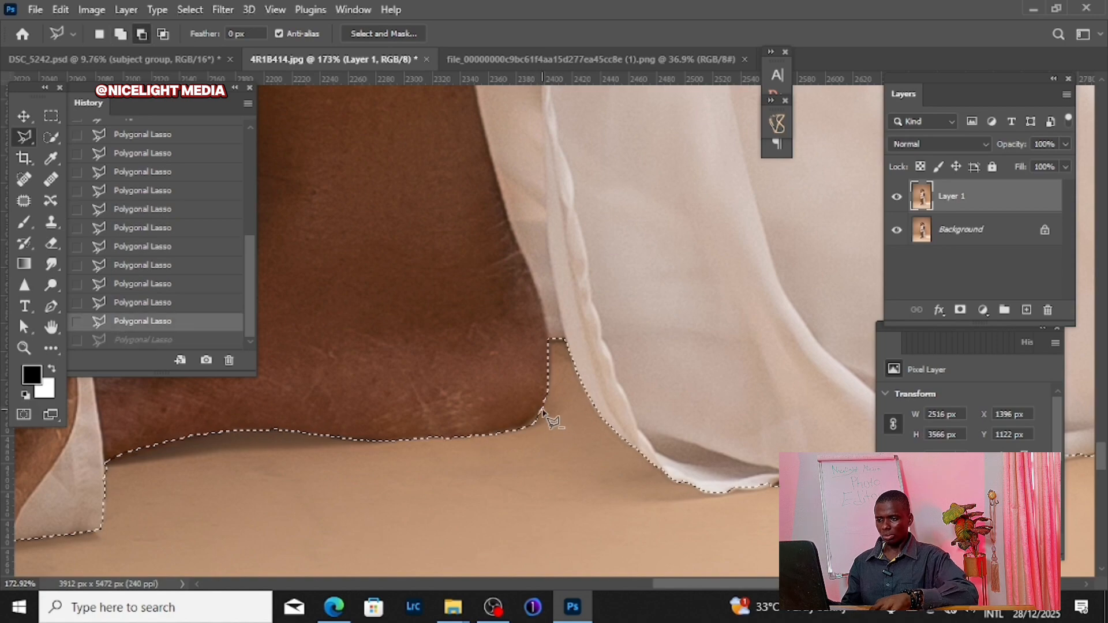
{"action": "left_click", "coordinate": [547, 401]}
{"action": "left_click", "coordinate": [525, 422]}
{"action": "left_click", "coordinate": [477, 436]}
{"action": "left_click", "coordinate": [479, 447]}
{"action": "left_click", "coordinate": [539, 451]}
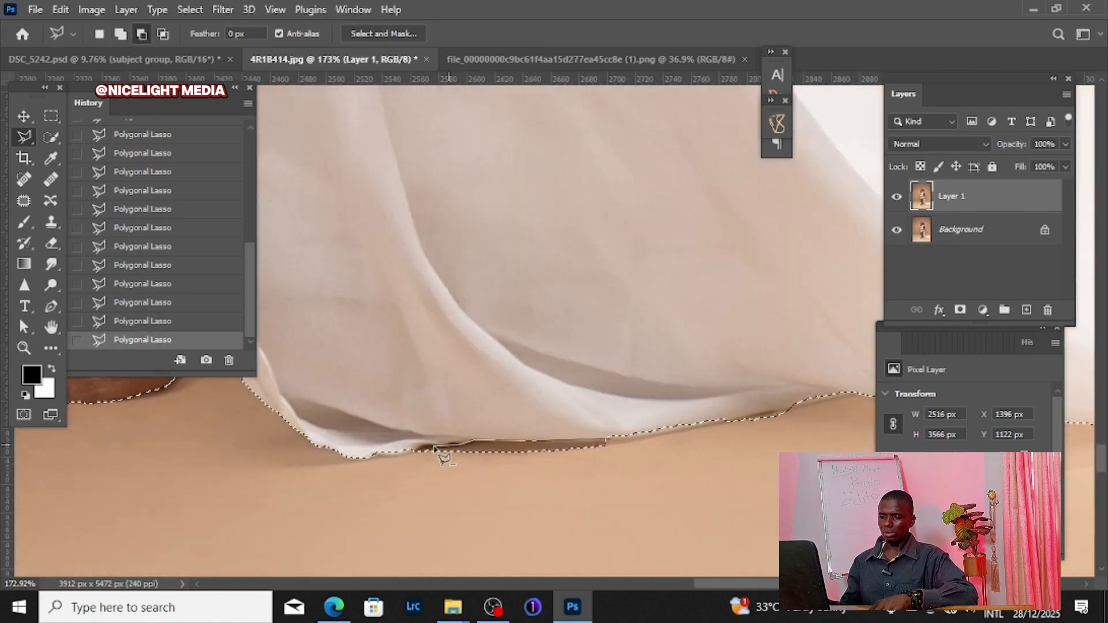
Step: Subtract the floor shadows beneath the dress hem, from the rear foot to the start of the train, with Polygonal Lasso
{"action": "left_click", "coordinate": [433, 447]}
{"action": "left_click", "coordinate": [605, 443]}
{"action": "left_click_drag", "start_coordinate": [710, 429], "coordinate": [386, 440]}
{"action": "left_click", "coordinate": [386, 440], "text": "alt"}
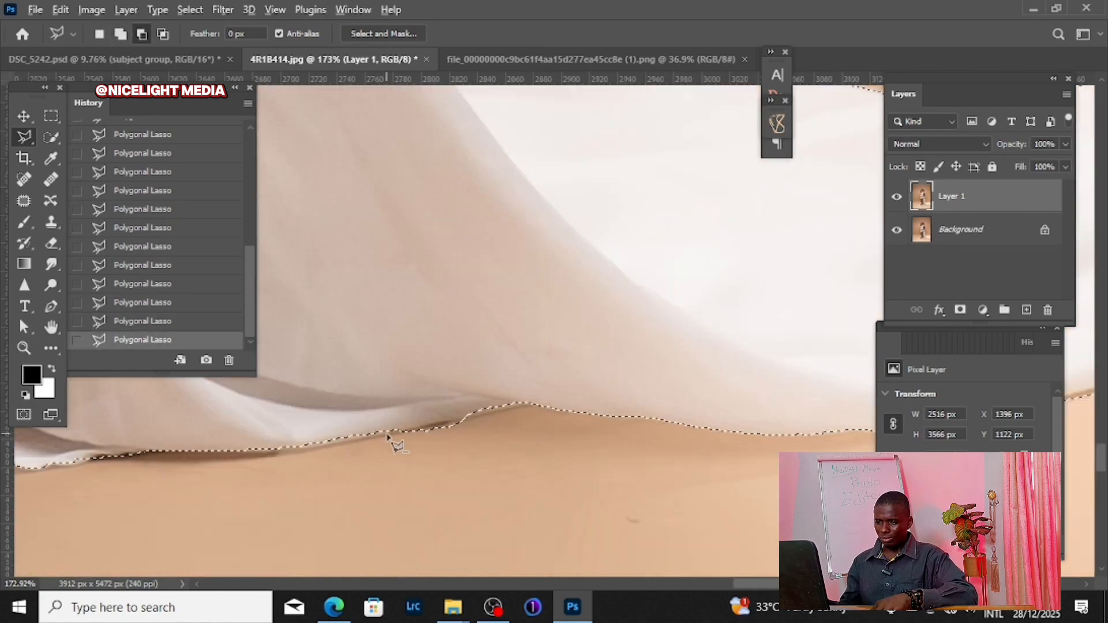
{"action": "double_click", "coordinate": [450, 426]}
{"action": "left_click_drag", "start_coordinate": [854, 415], "coordinate": [322, 472]}
{"action": "left_click", "coordinate": [378, 495], "text": "alt"}
{"action": "left_click", "coordinate": [479, 477]}
{"action": "left_click", "coordinate": [628, 436]}
{"action": "double_click", "coordinate": [652, 486]}
Step: Remove the dark floor shadow under the trailing end of the dress from the selection
{"action": "left_click_drag", "start_coordinate": [848, 370], "coordinate": [438, 414]}
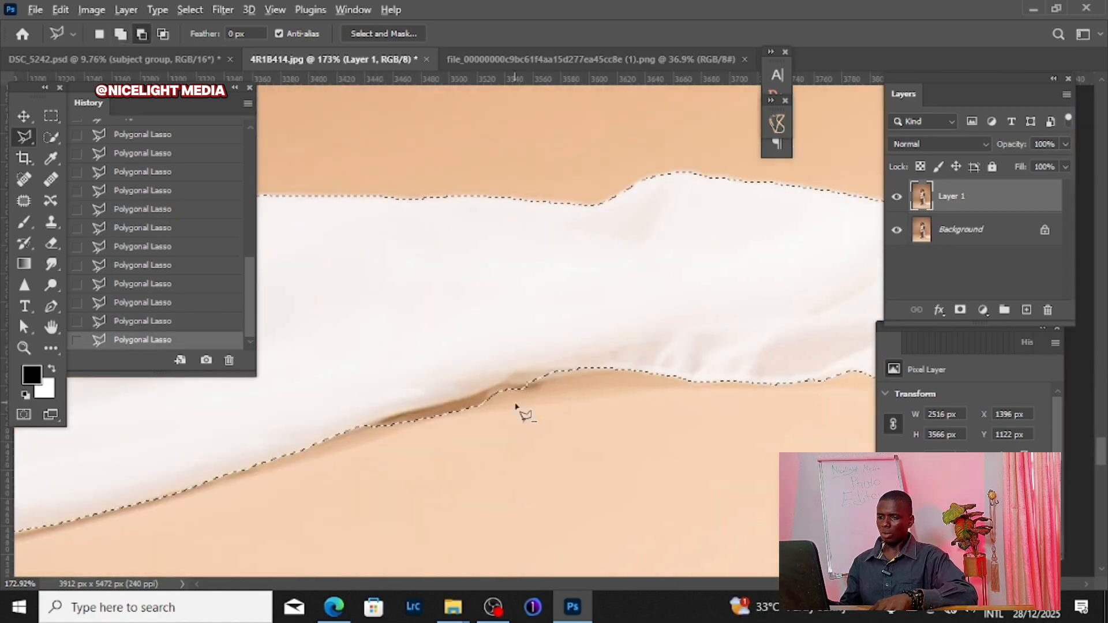
{"action": "left_click", "coordinate": [343, 434]}
{"action": "left_click", "coordinate": [442, 396]}
{"action": "left_click", "coordinate": [328, 386]}
{"action": "double_click", "coordinate": [298, 398]}
Step: Inspect the selection outline along the dress, arm, hair, feet and train for missed edges
{"action": "left_click_drag", "start_coordinate": [492, 270], "coordinate": [659, 500]}
{"action": "left_click_drag", "start_coordinate": [335, 231], "coordinate": [635, 497]}
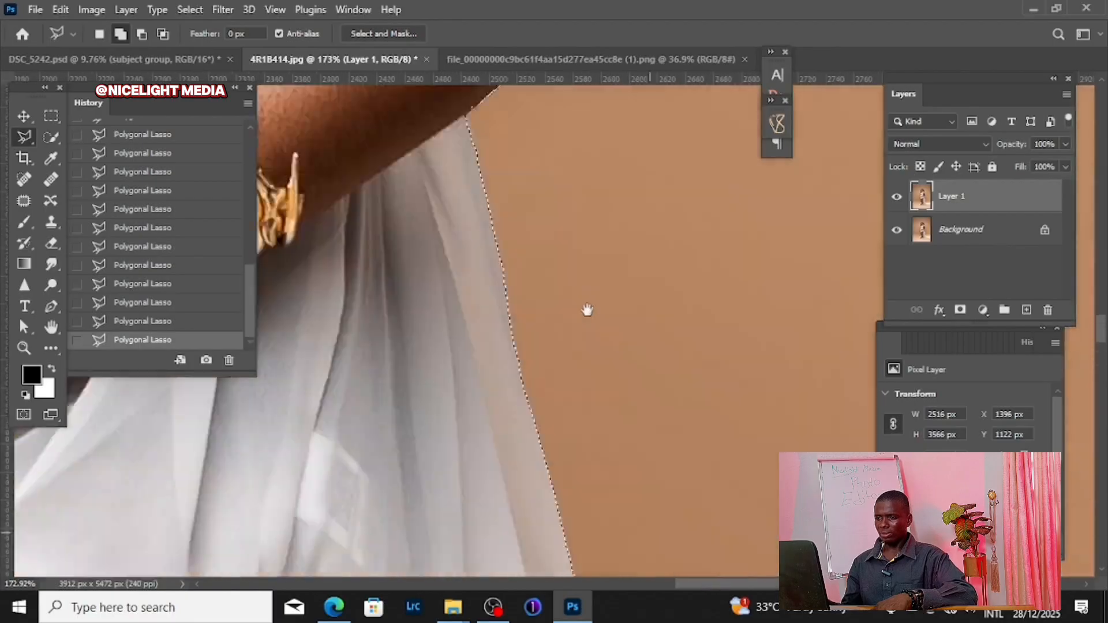
{"action": "left_click_drag", "start_coordinate": [531, 185], "coordinate": [450, 531]}
{"action": "left_click_drag", "start_coordinate": [627, 97], "coordinate": [469, 331]}
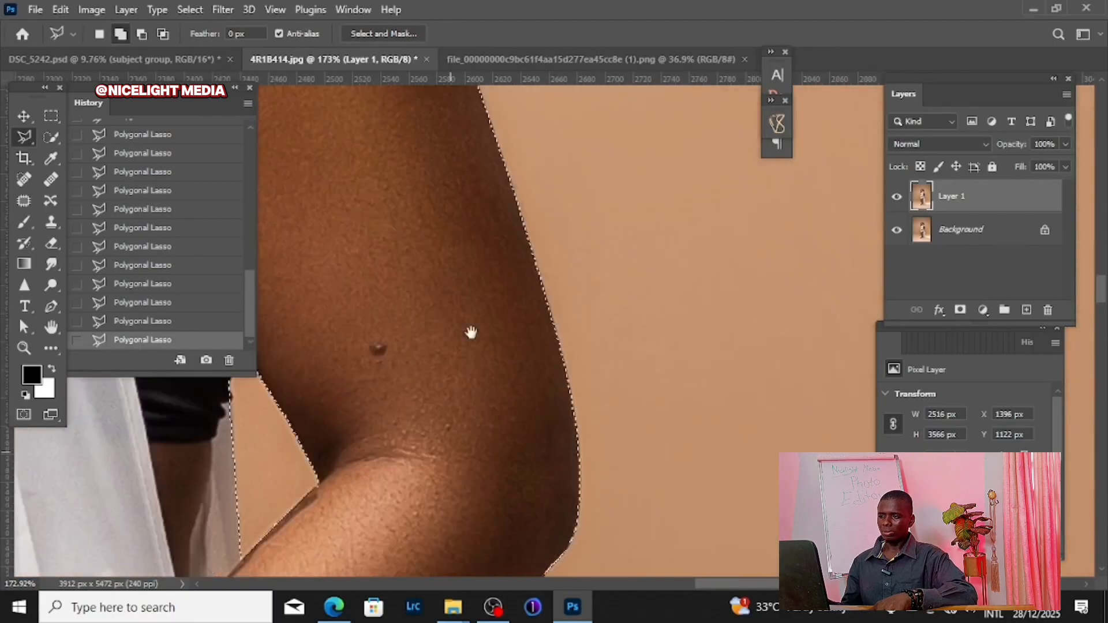
{"action": "scroll", "coordinate": [496, 260], "scroll_direction": "down", "scroll_amount": 12}
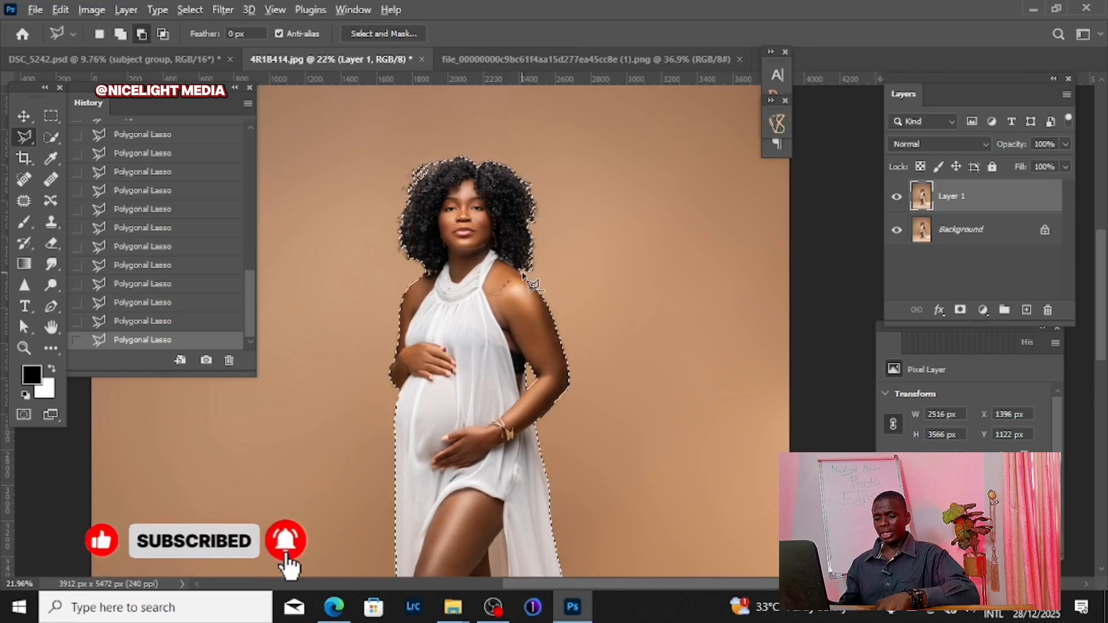
{"action": "scroll", "coordinate": [534, 454], "scroll_direction": "down", "scroll_amount": 2}
{"action": "scroll", "coordinate": [534, 454], "scroll_direction": "up", "scroll_amount": 5}
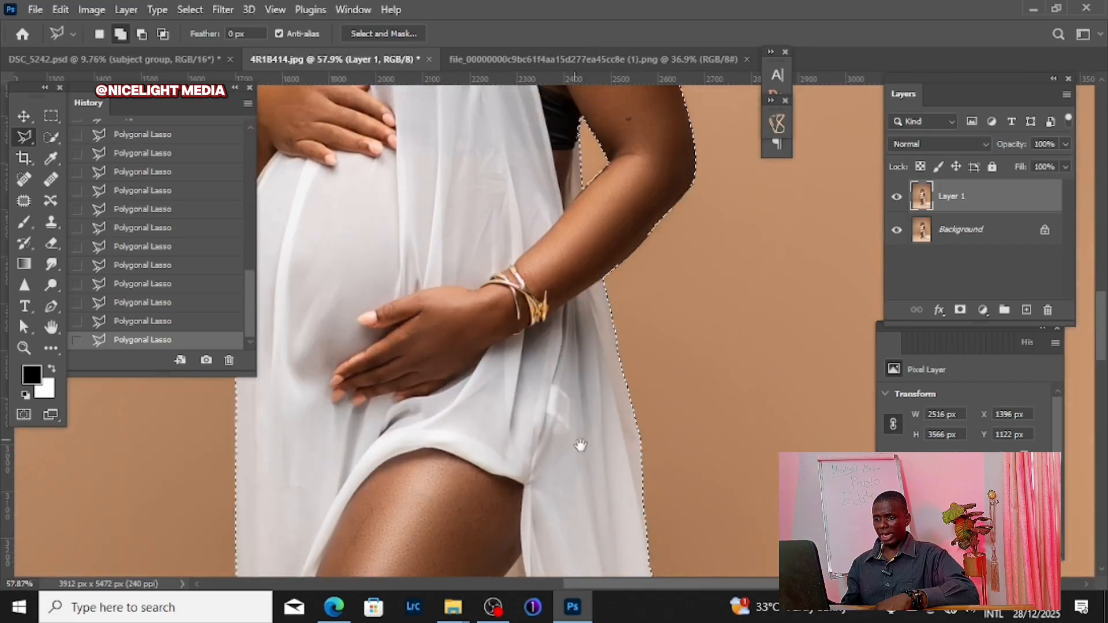
{"action": "left_click_drag", "start_coordinate": [579, 448], "coordinate": [490, 302]}
{"action": "scroll", "coordinate": [559, 260], "scroll_direction": "up", "scroll_amount": 1}
{"action": "left_click_drag", "start_coordinate": [577, 484], "coordinate": [562, 190]}
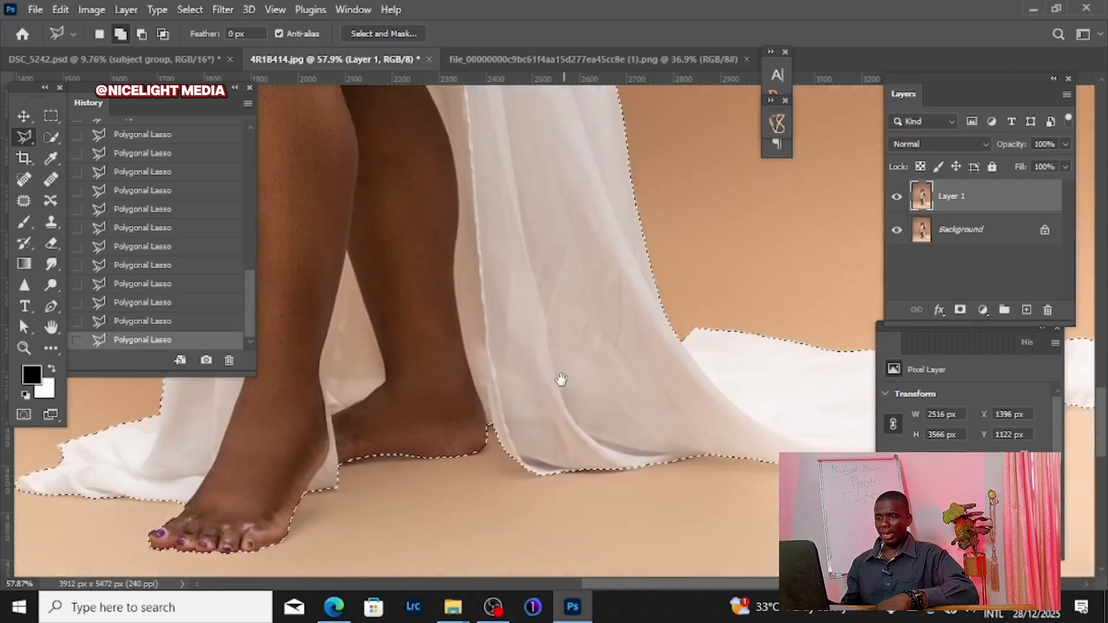
{"action": "left_click_drag", "start_coordinate": [561, 381], "coordinate": [300, 387]}
{"action": "left_click_drag", "start_coordinate": [610, 386], "coordinate": [283, 496]}
{"action": "left_click_drag", "start_coordinate": [467, 395], "coordinate": [507, 383]}
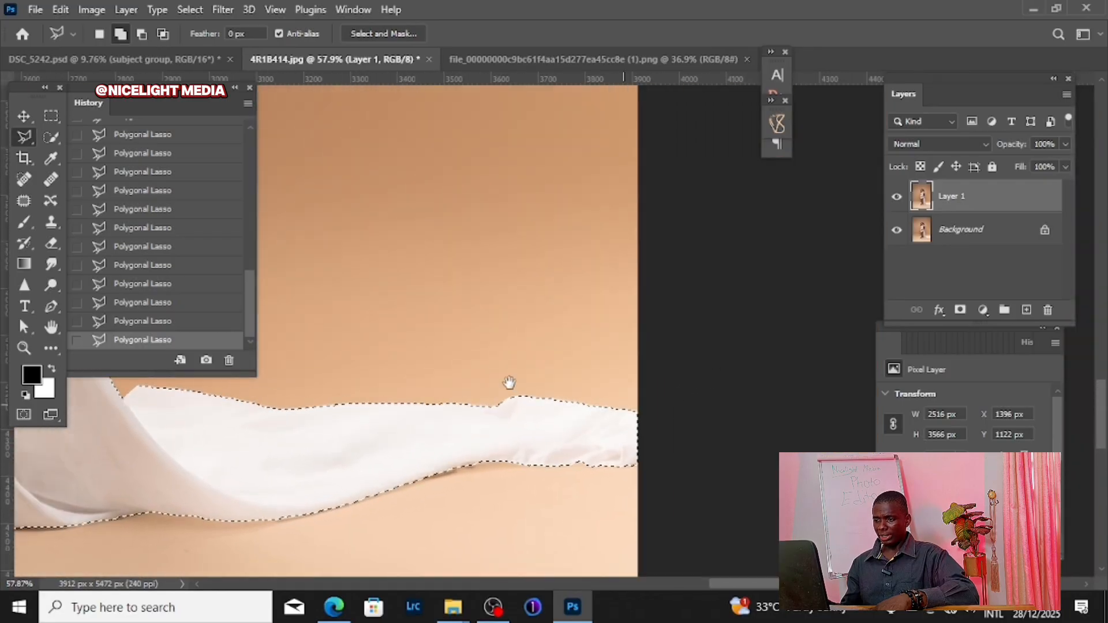
{"action": "left_click_drag", "start_coordinate": [277, 352], "coordinate": [808, 404]}
{"action": "scroll", "coordinate": [557, 359], "scroll_direction": "down", "scroll_amount": 5}
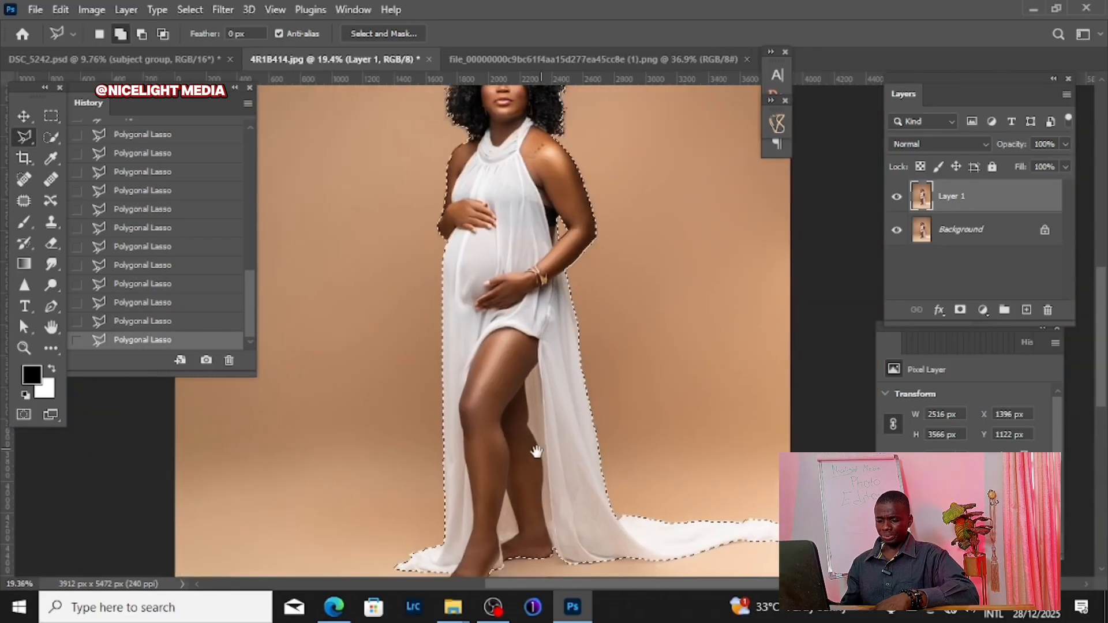
{"action": "left_click_drag", "start_coordinate": [537, 452], "coordinate": [532, 456]}
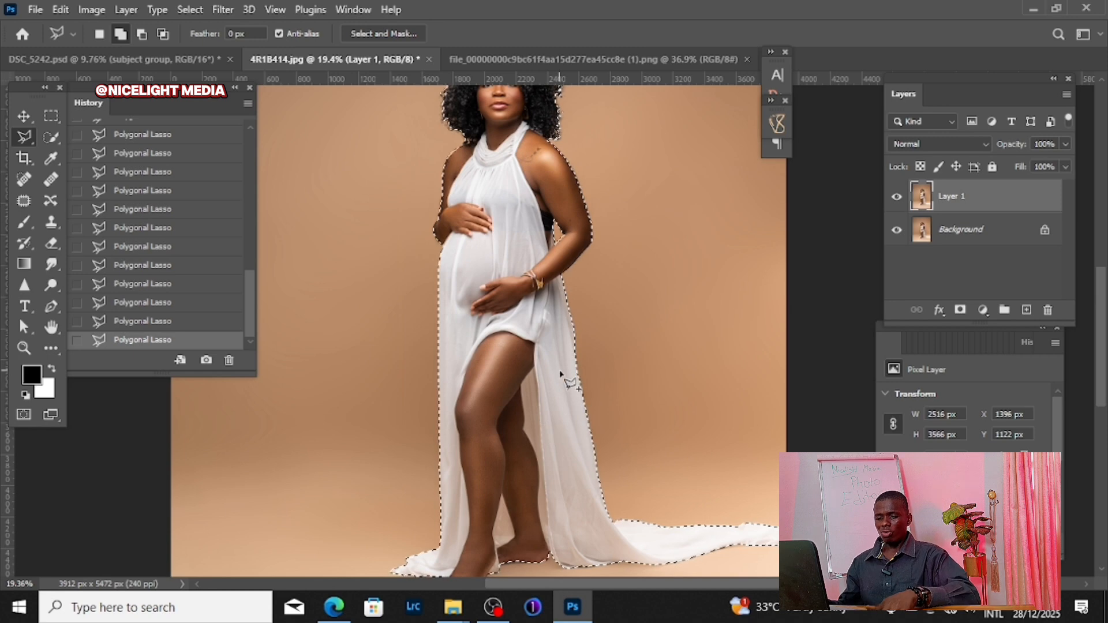
{"action": "scroll", "coordinate": [562, 374], "scroll_direction": "down", "scroll_amount": 3}
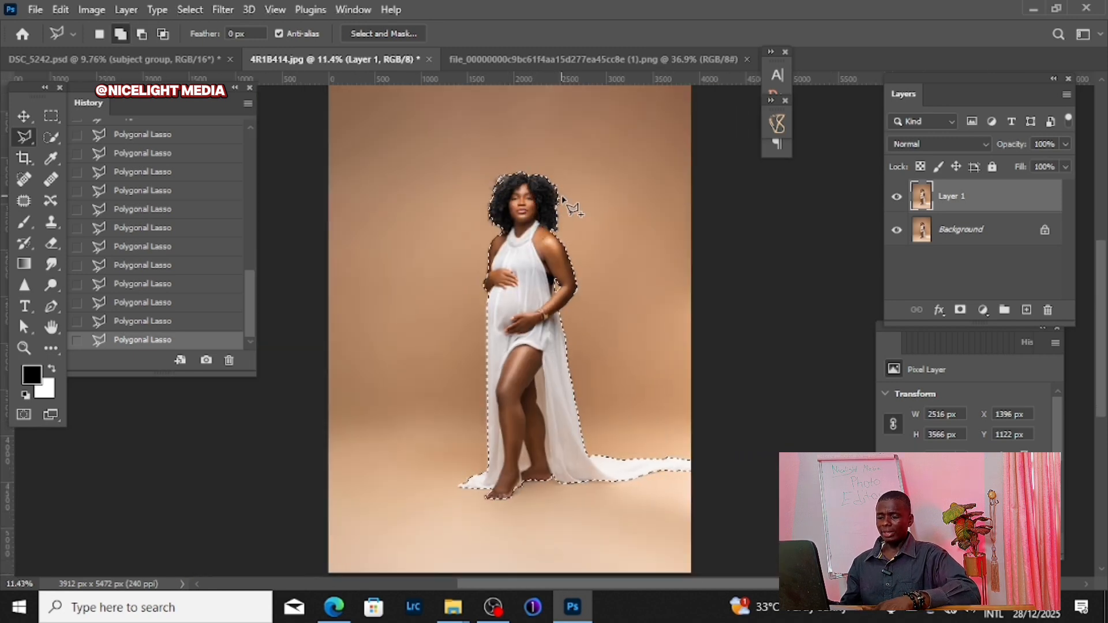
Step: Feather the woman's selection with a radius of 1 pixel
{"action": "right_click", "coordinate": [568, 192]}
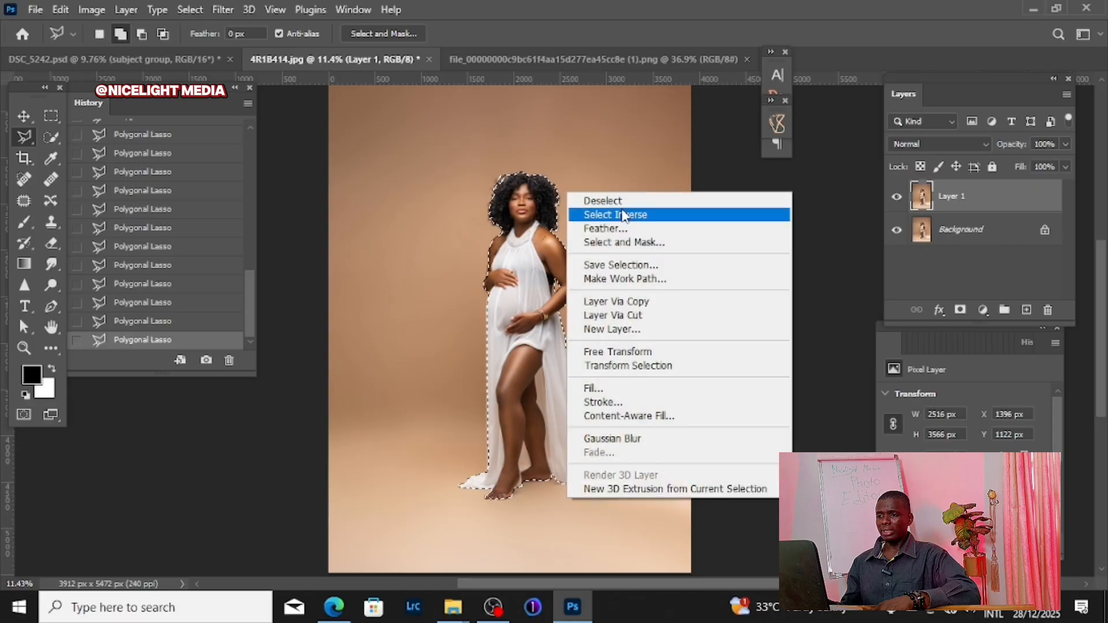
{"action": "left_click", "coordinate": [605, 228]}
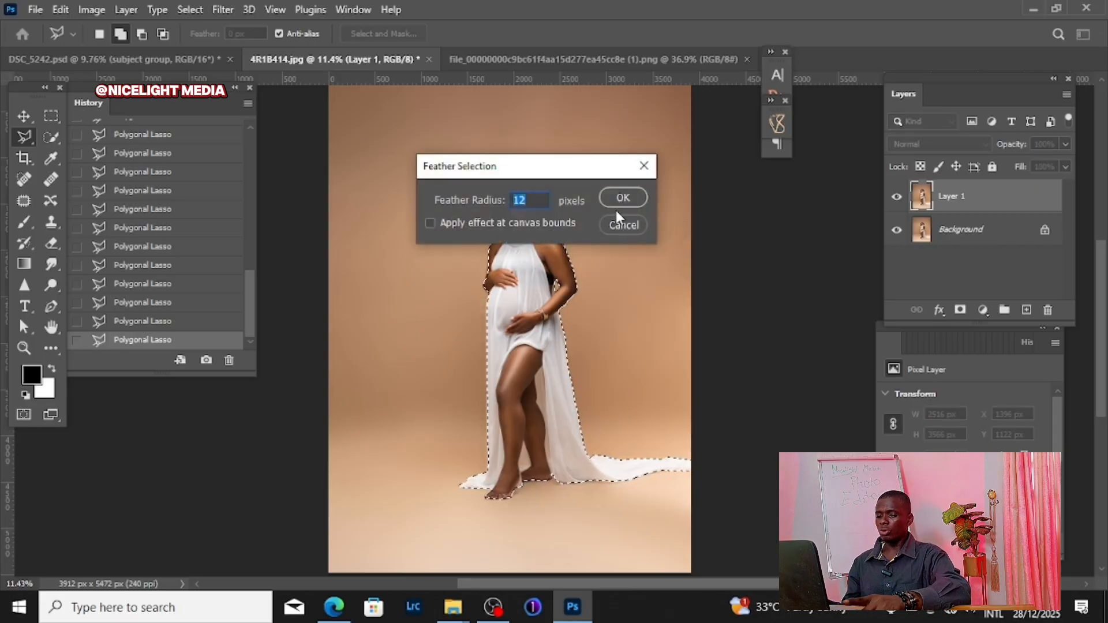
{"action": "type", "text": "1"}
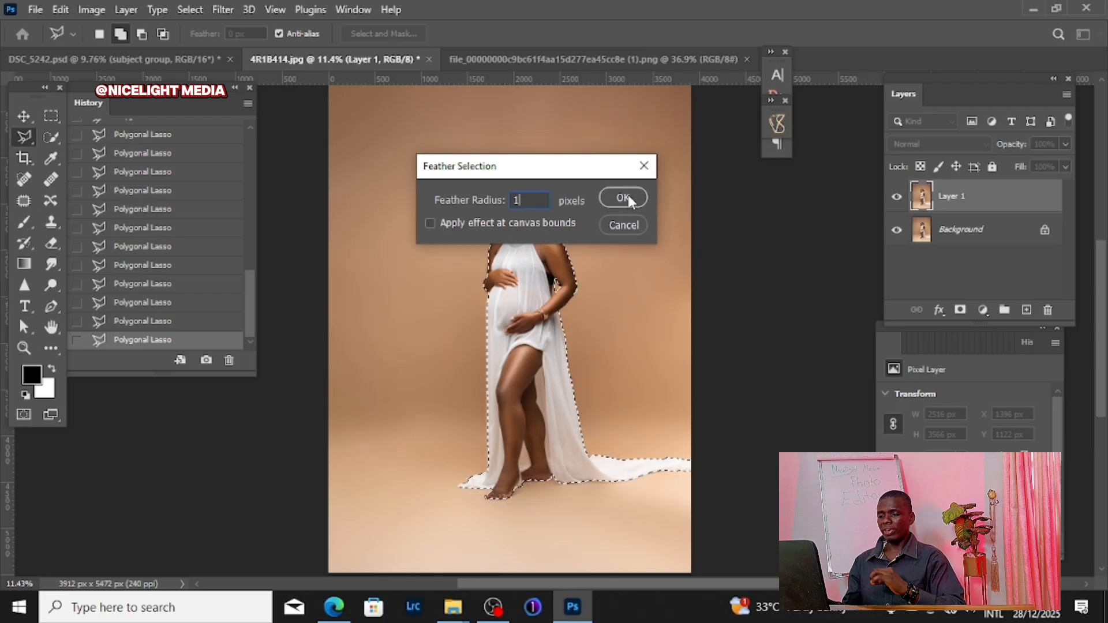
{"action": "left_click", "coordinate": [625, 196]}
Step: Invert the selection and copy the backdrop to a new layer
{"action": "right_click", "coordinate": [576, 176]}
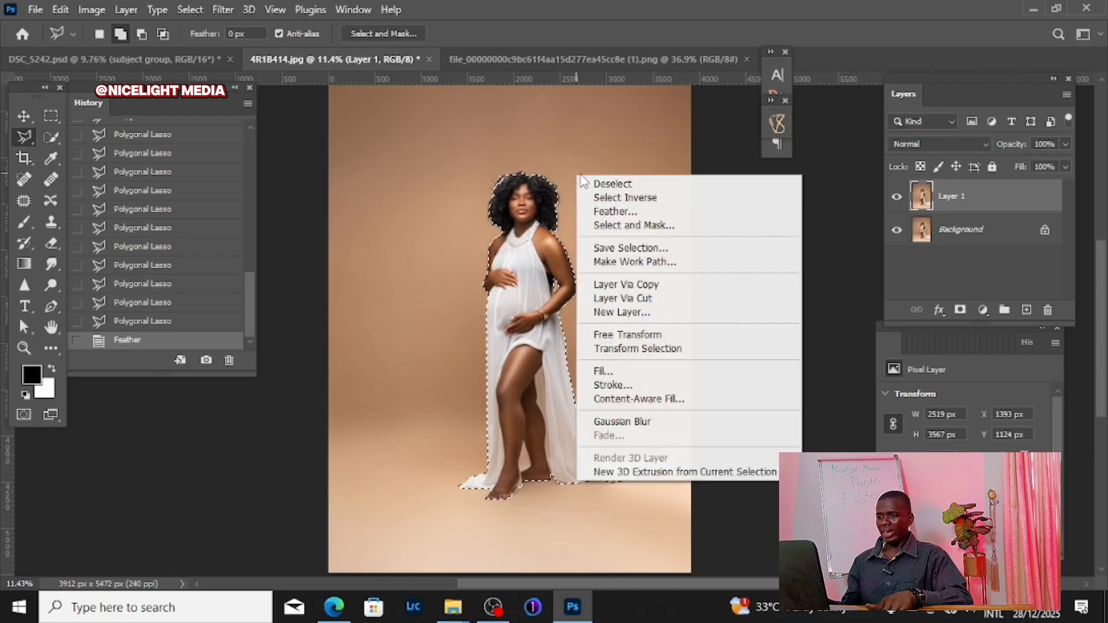
{"action": "left_click", "coordinate": [616, 198]}
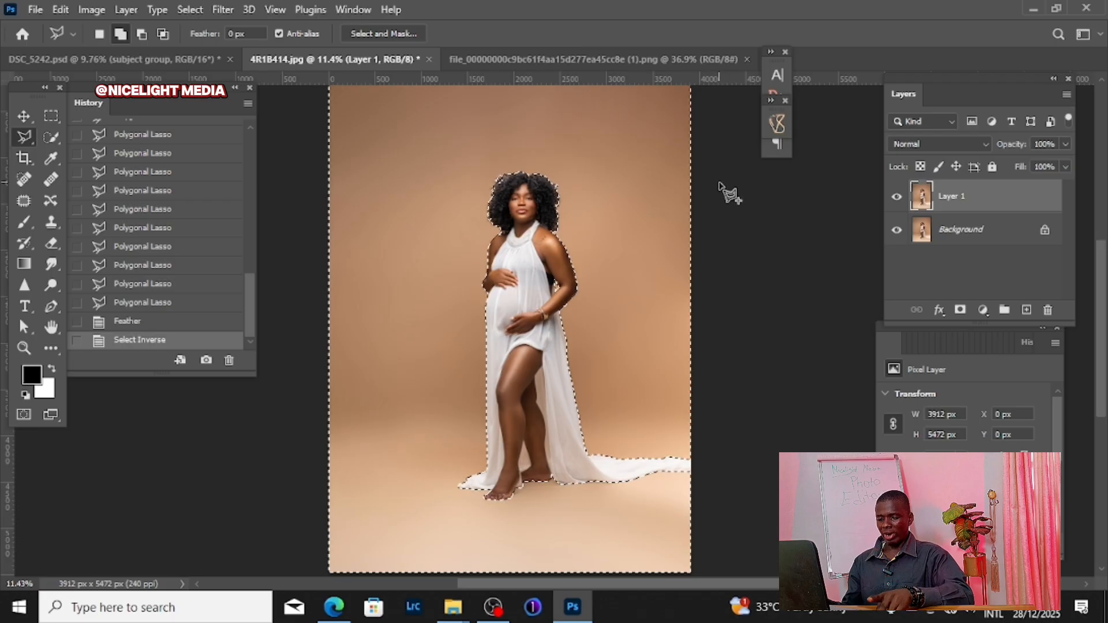
{"action": "key", "text": "ctrl+j"}
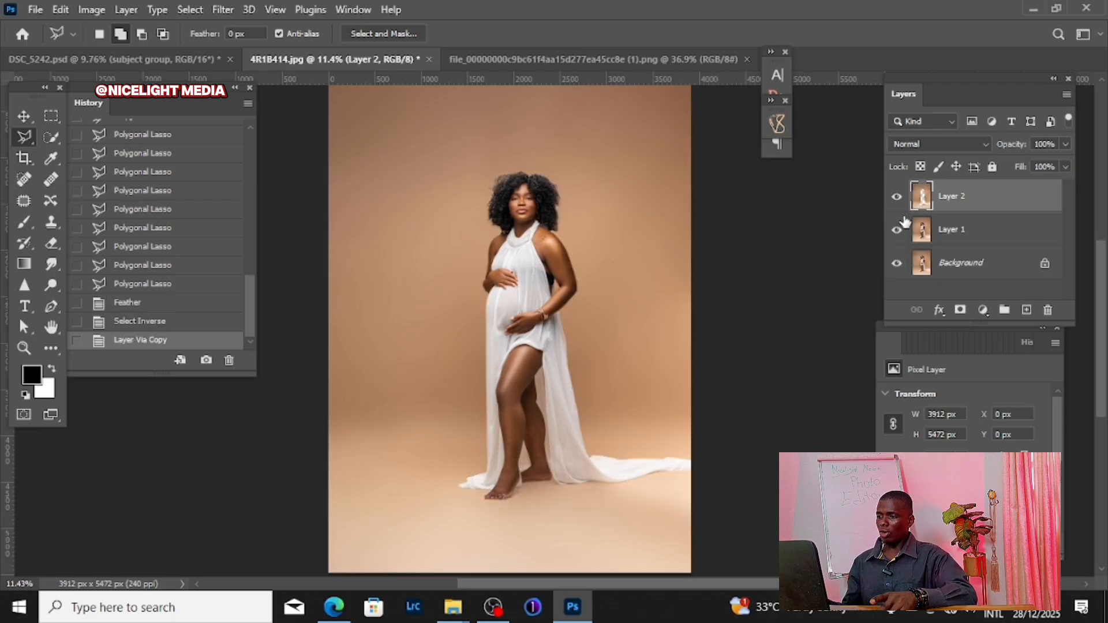
Step: Load Layer 2's outline as a selection, invert it to the woman, and add it as a layer mask on Layer 1
{"action": "left_click", "coordinate": [922, 199], "text": "ctrl"}
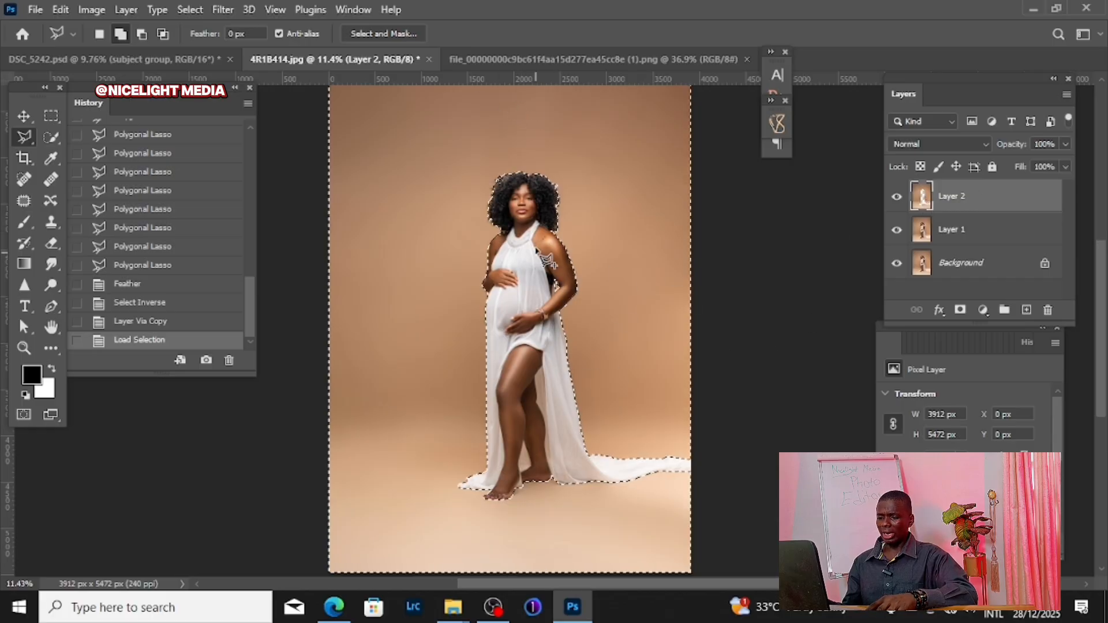
{"action": "right_click", "coordinate": [517, 226]}
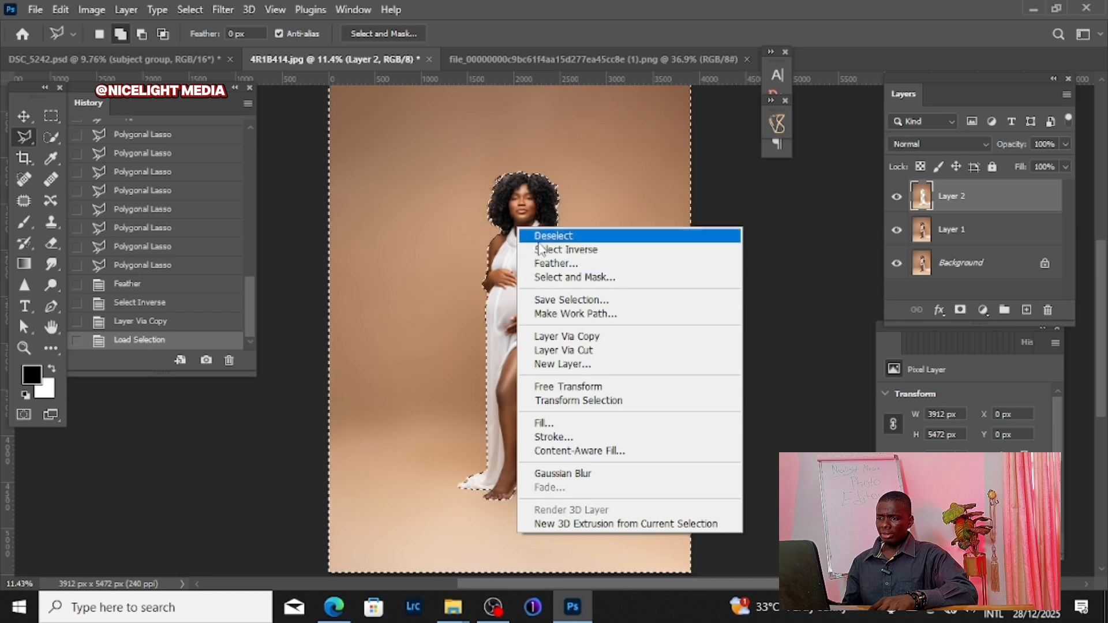
{"action": "left_click", "coordinate": [567, 250]}
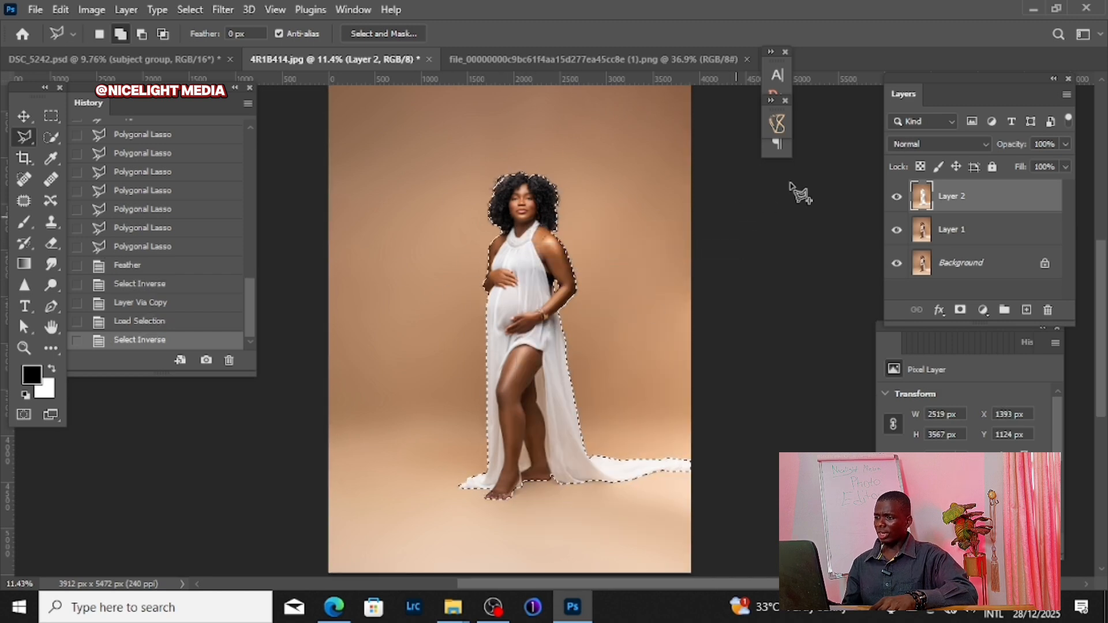
{"action": "left_click", "coordinate": [977, 233]}
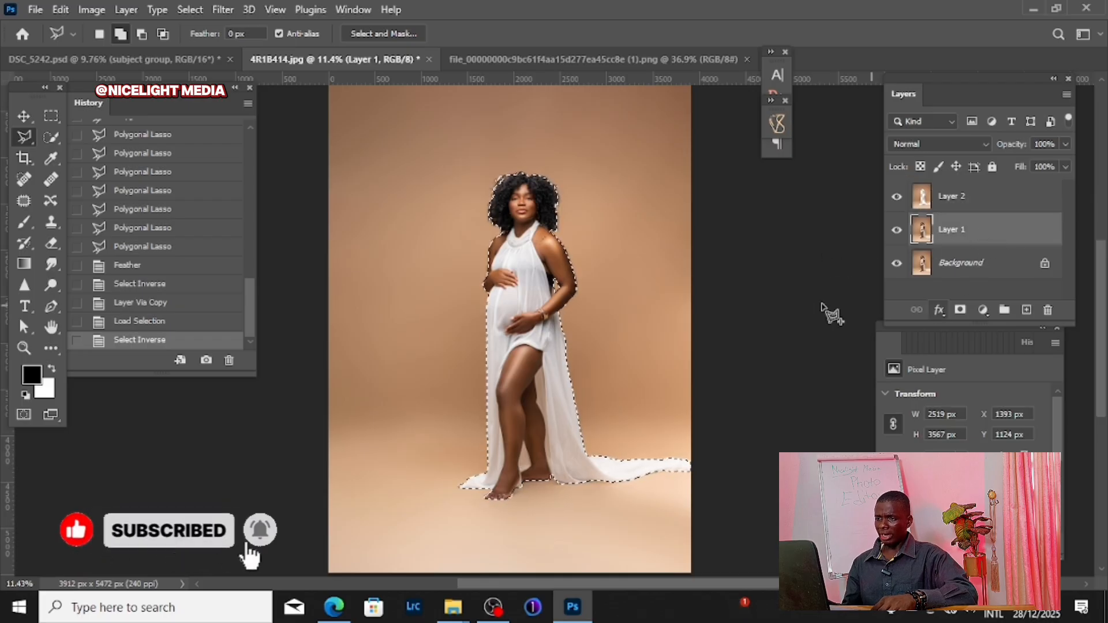
{"action": "left_click", "coordinate": [962, 310]}
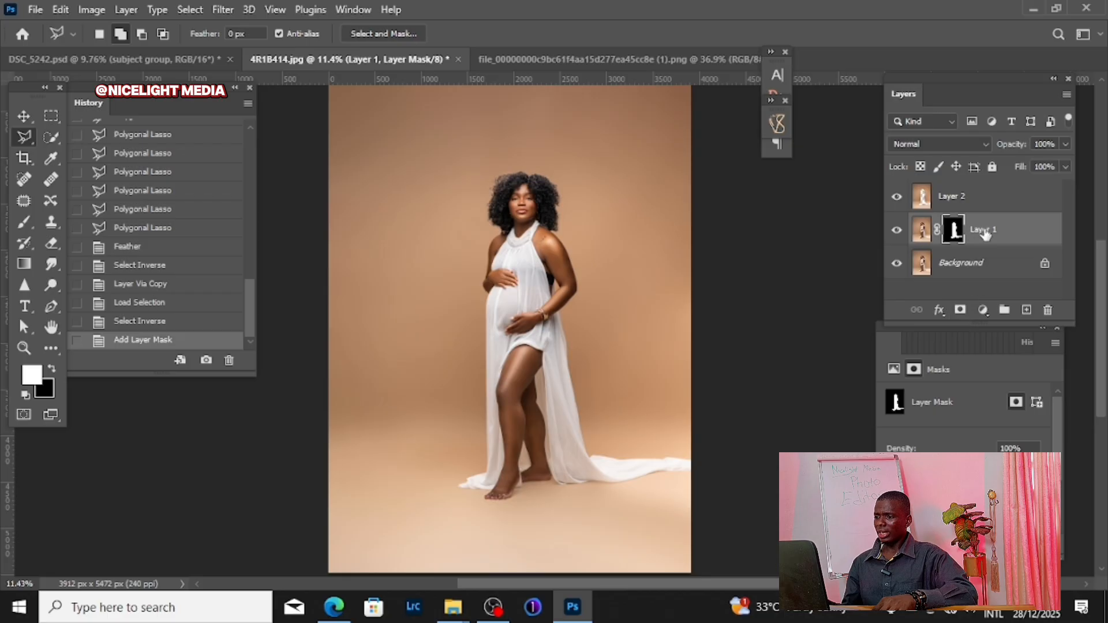
Step: Move the masked Layer 1 above Layer 2 and make Layer 2 the active layer
{"action": "left_click_drag", "start_coordinate": [985, 232], "coordinate": [968, 188]}
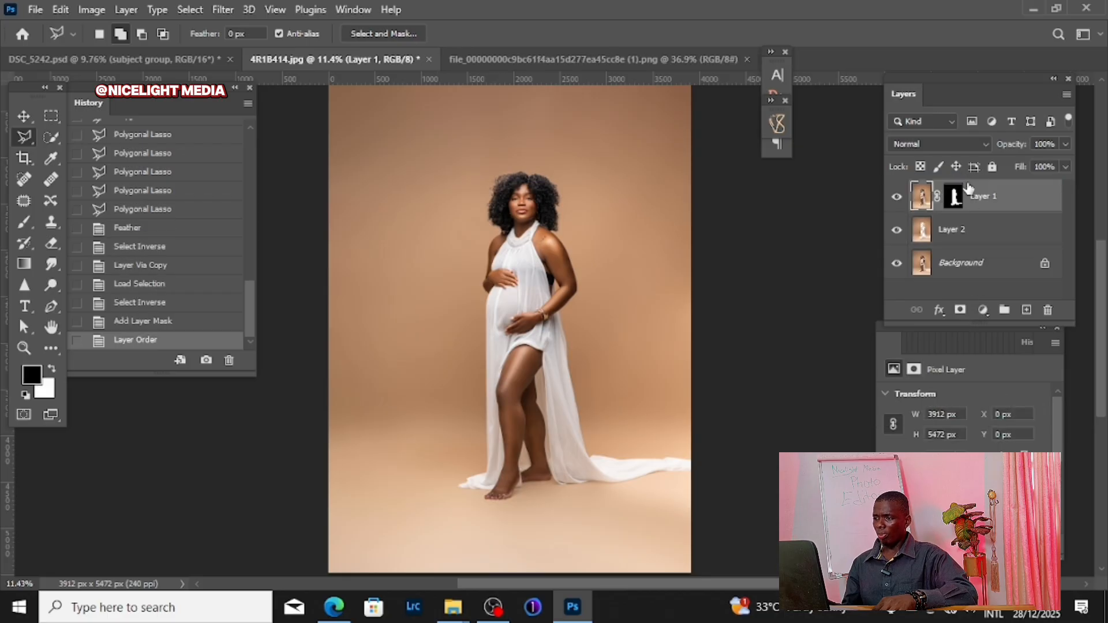
{"action": "left_click", "coordinate": [956, 232]}
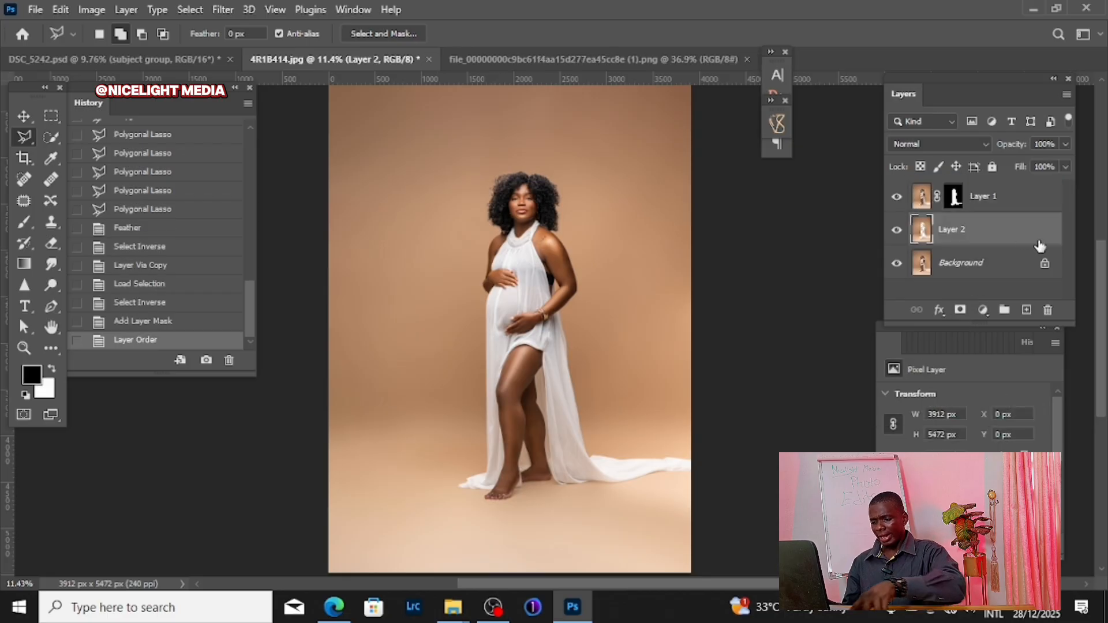
Step: Duplicate Layer 2 and open the palm-and-columns backdrop file_00000000c64061f4932c63c530c98a13 from the FACEBOOK CLIET folder
{"action": "key", "text": "ctrl+j"}
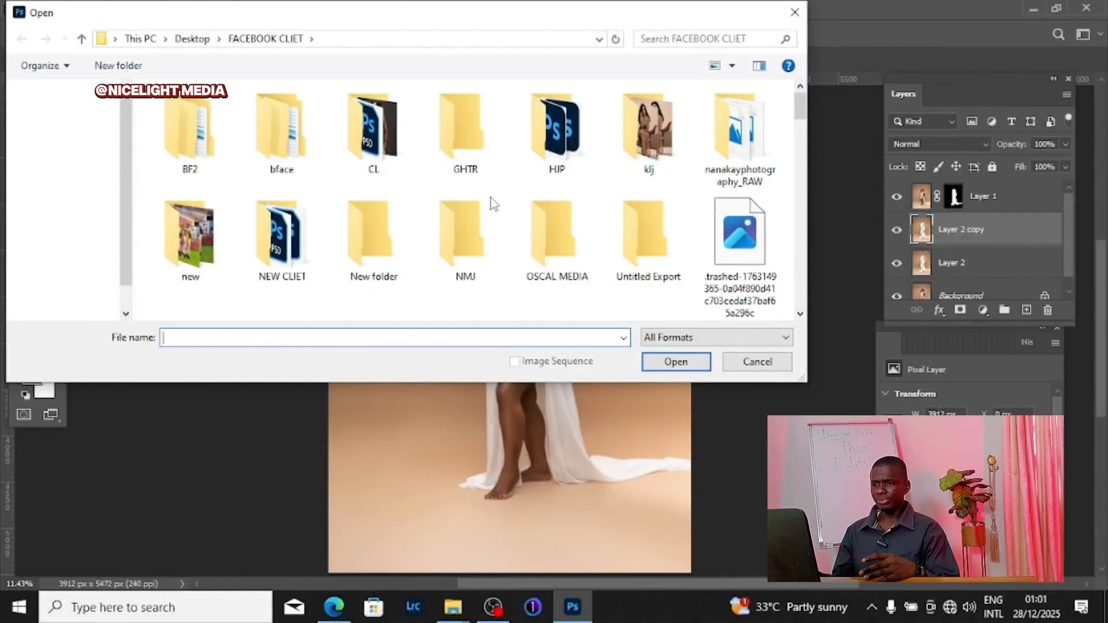
{"action": "scroll", "coordinate": [493, 202], "scroll_direction": "down", "scroll_amount": 5}
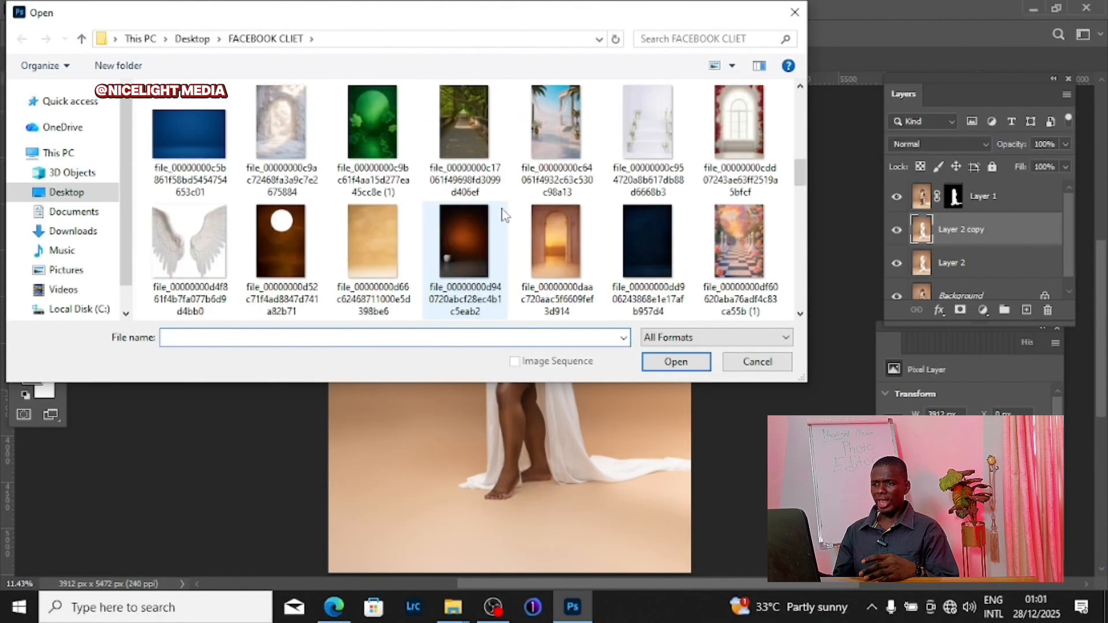
{"action": "left_click", "coordinate": [552, 149]}
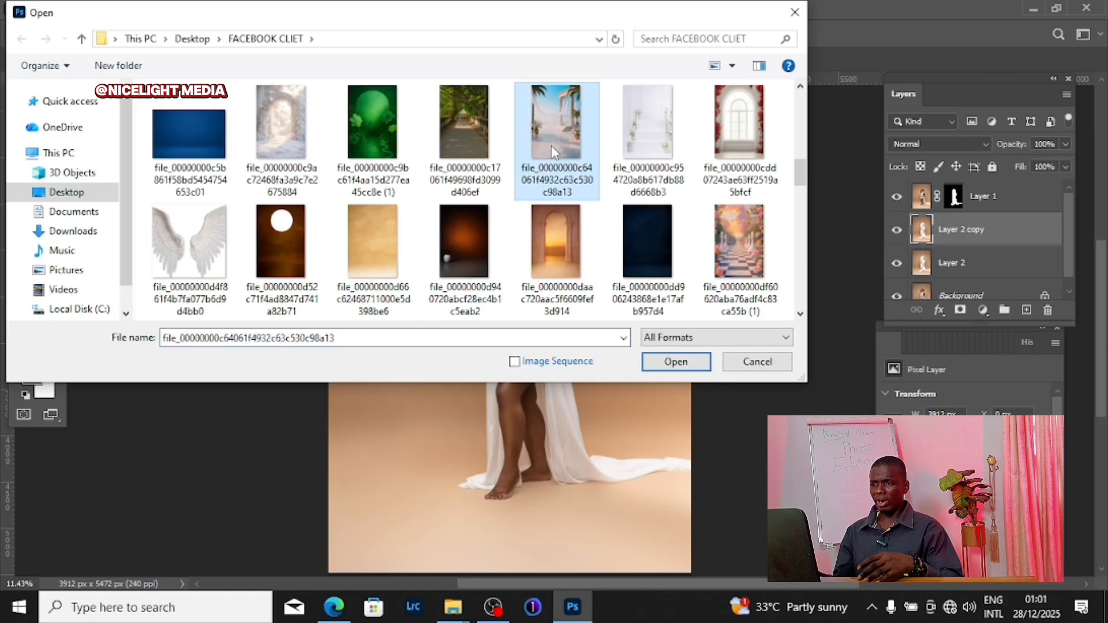
{"action": "left_click", "coordinate": [672, 361]}
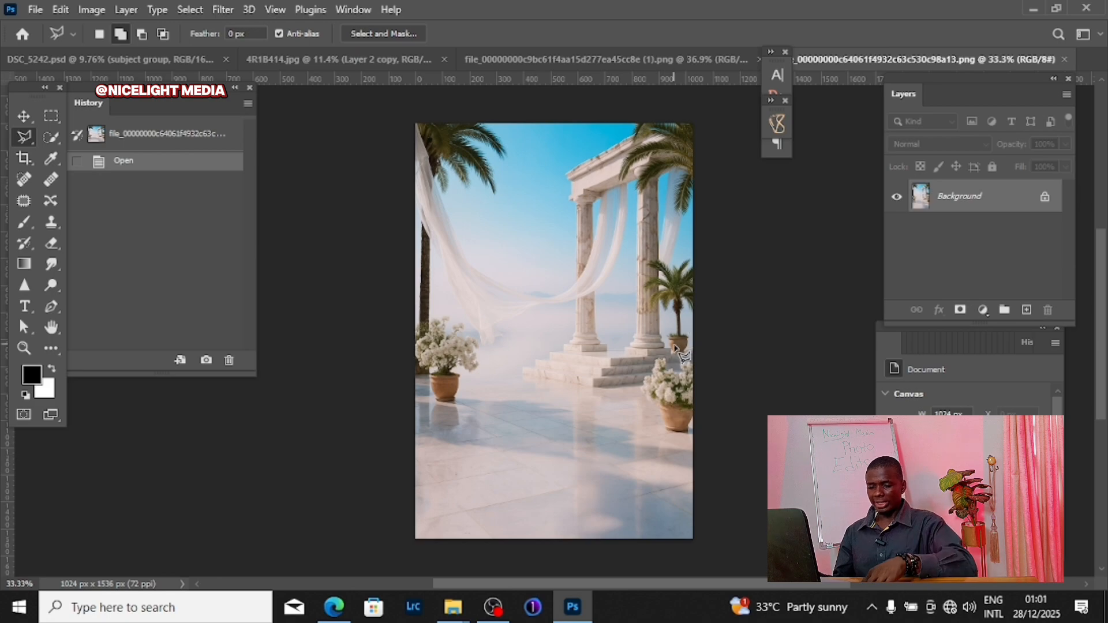
Step: Copy the palm-and-columns backdrop into 4R1B414.jpg as a layer between the masked woman and Layer 2 copy, and close its source file
{"action": "scroll", "coordinate": [664, 342], "scroll_direction": "up", "scroll_amount": 10}
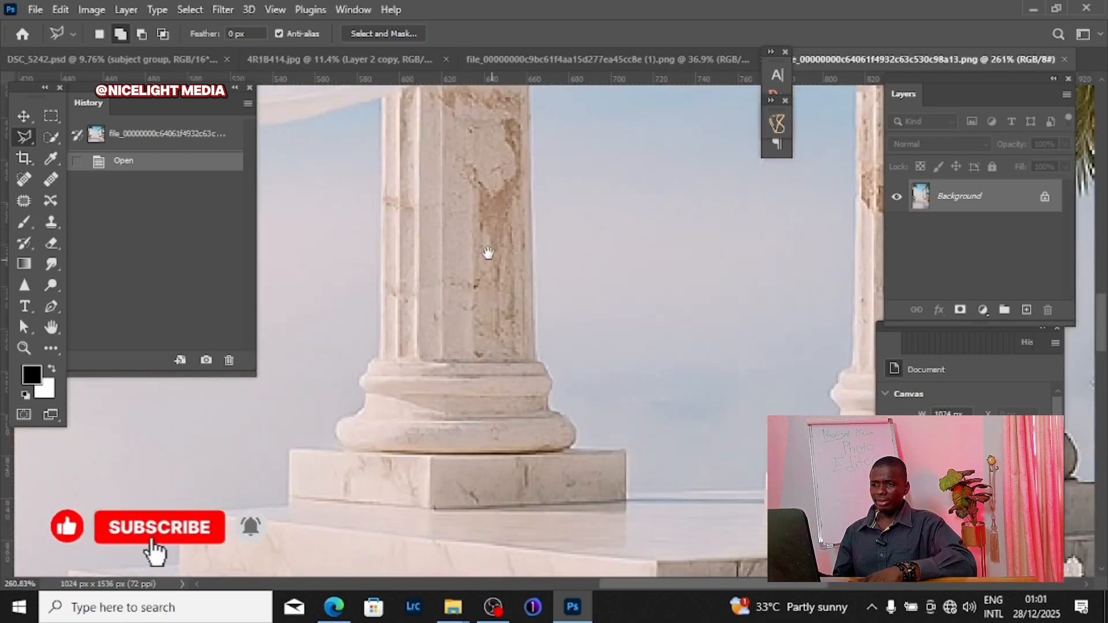
{"action": "scroll", "coordinate": [487, 252], "scroll_direction": "down", "scroll_amount": 10}
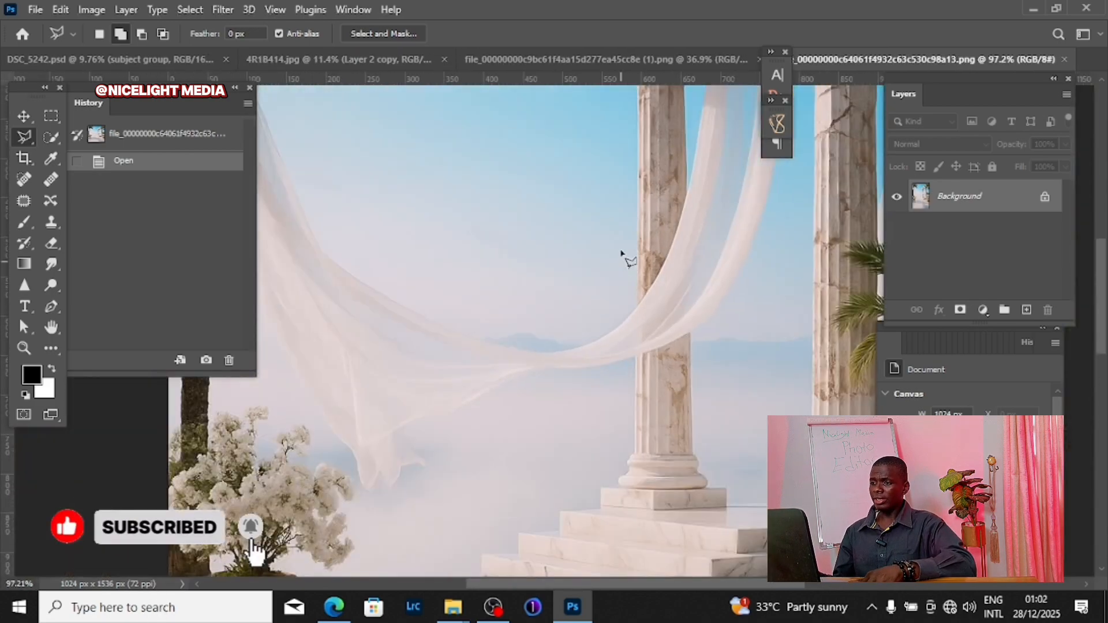
{"action": "scroll", "coordinate": [626, 257], "scroll_direction": "down", "scroll_amount": 6}
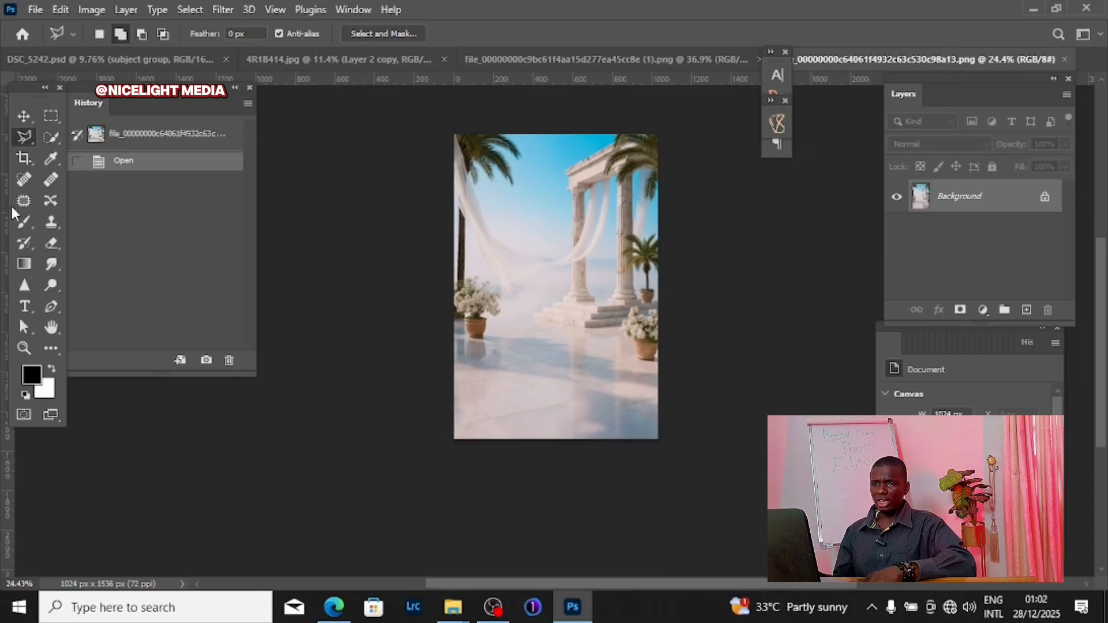
{"action": "left_click", "coordinate": [24, 116]}
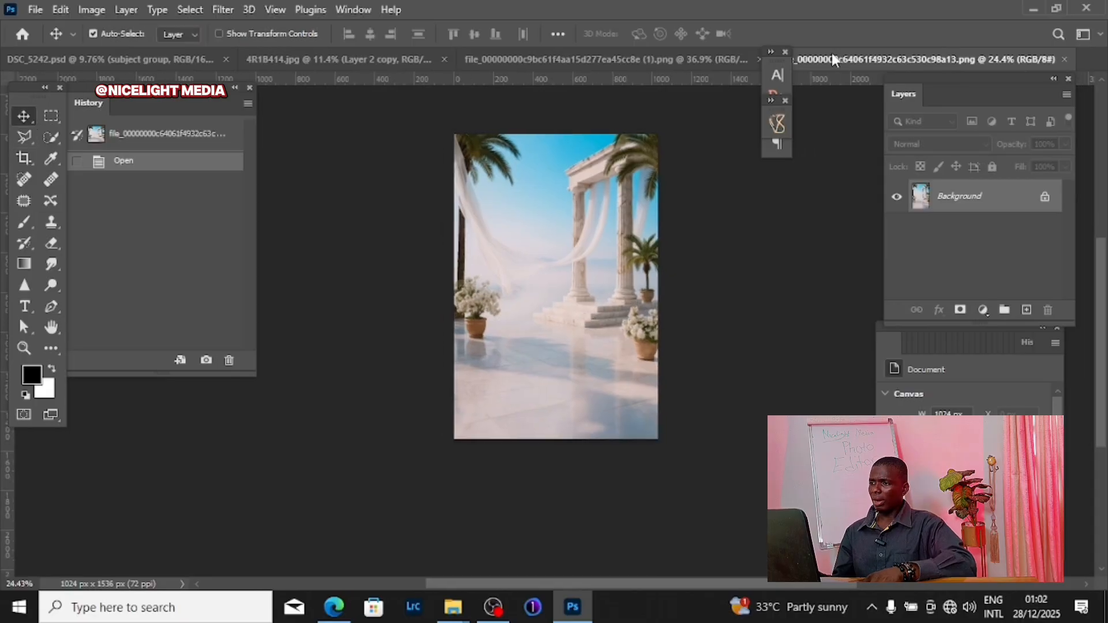
{"action": "left_click_drag", "start_coordinate": [832, 55], "coordinate": [809, 121]}
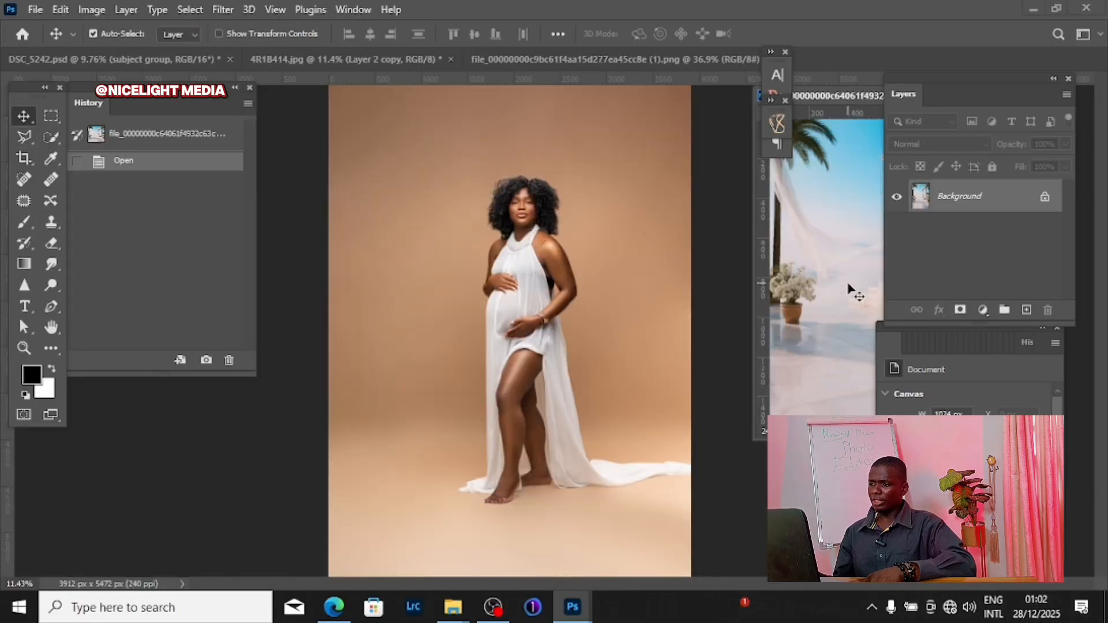
{"action": "left_click_drag", "start_coordinate": [849, 284], "coordinate": [608, 226]}
{"action": "left_click_drag", "start_coordinate": [427, 202], "coordinate": [430, 203]}
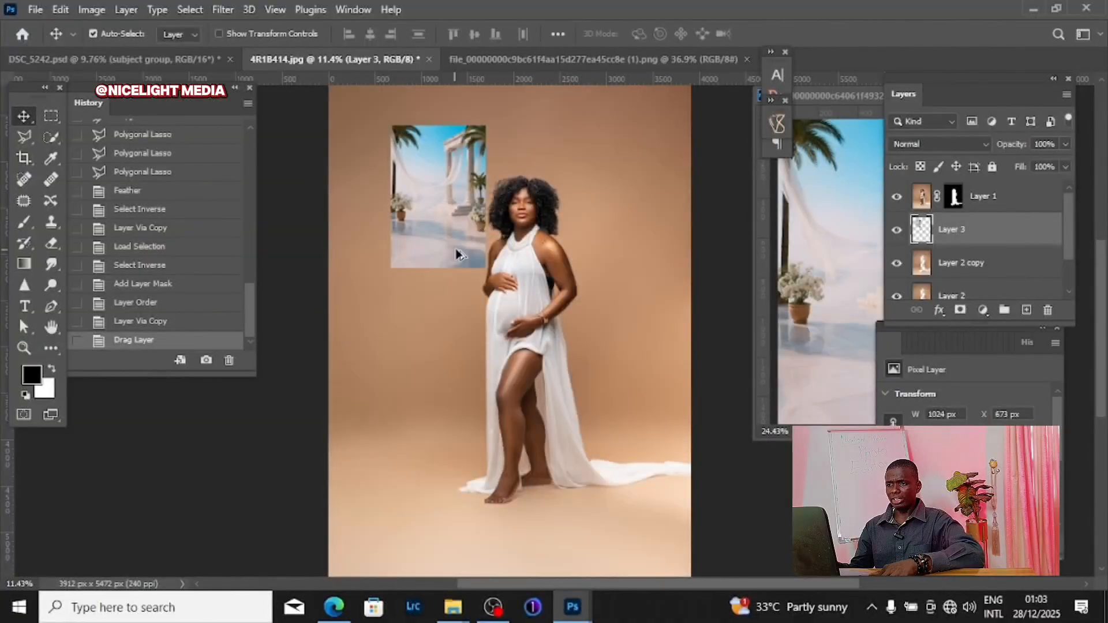
{"action": "scroll", "coordinate": [460, 250], "scroll_direction": "down", "scroll_amount": 3}
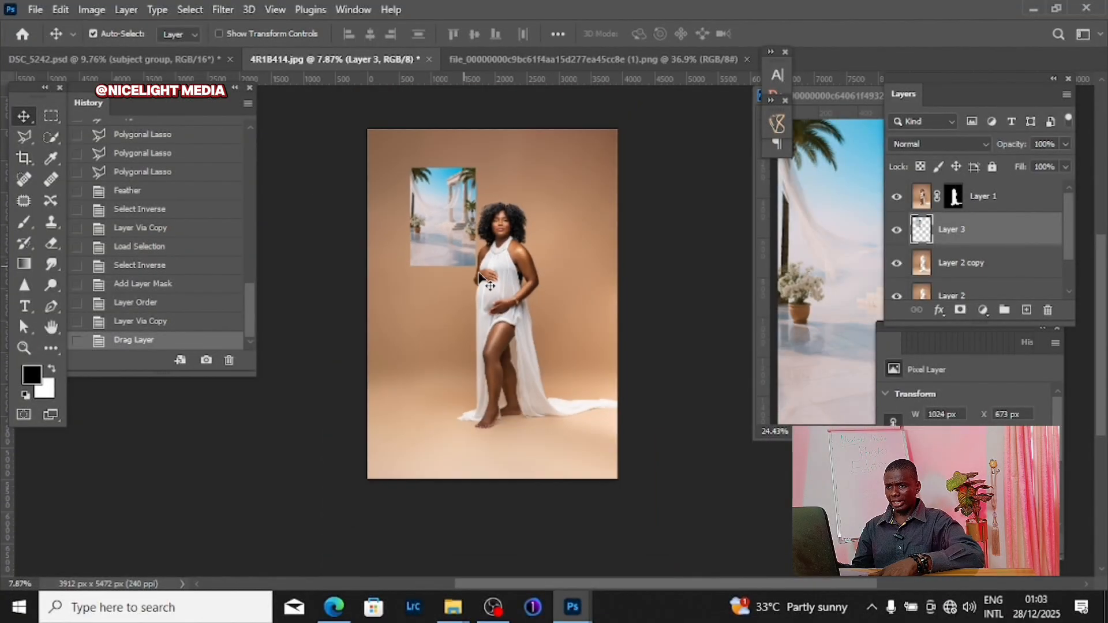
{"action": "left_click", "coordinate": [842, 92]}
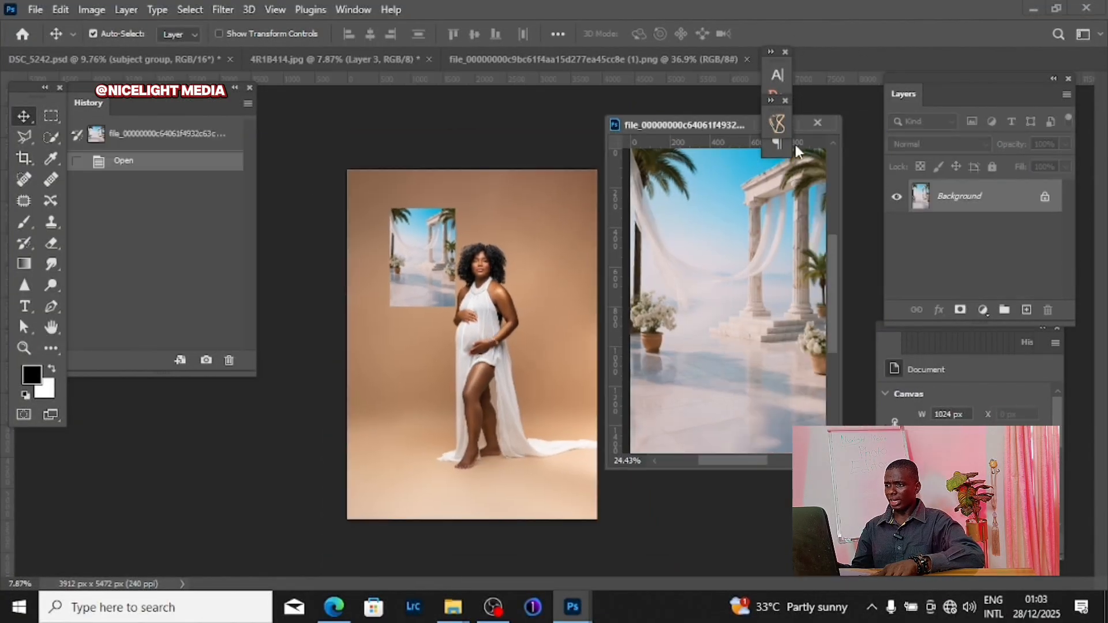
{"action": "left_click", "coordinate": [816, 123]}
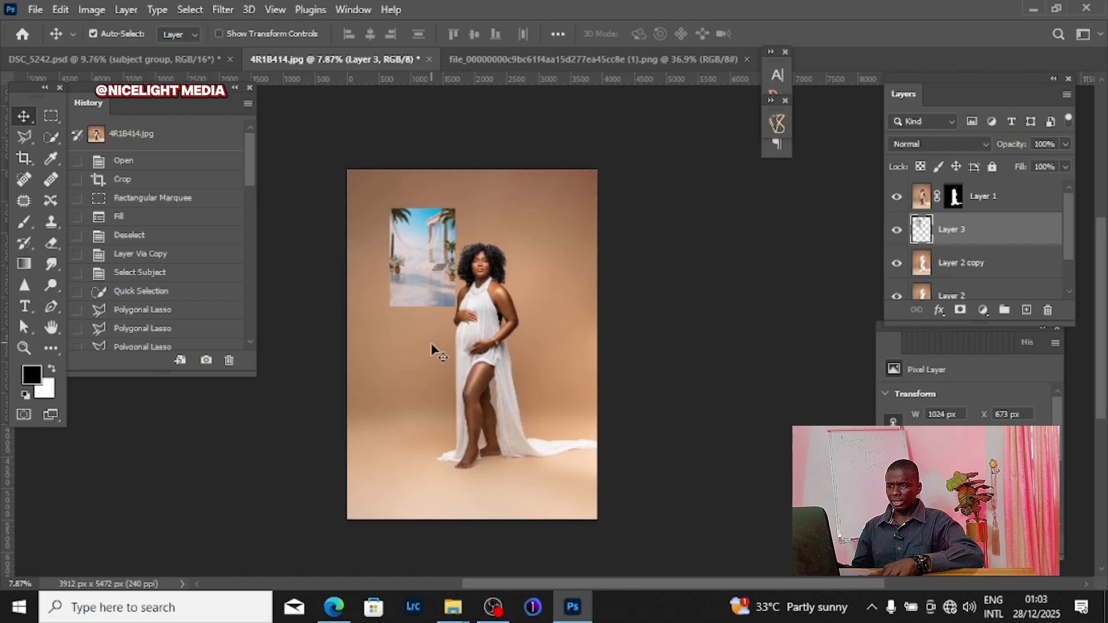
Step: Transform the backdrop on Layer 3 to cover the whole canvas, scaled to about 382% wide and 375% high
{"action": "scroll", "coordinate": [420, 279], "scroll_direction": "up", "scroll_amount": 1}
{"action": "key", "text": "ctrl+t"}
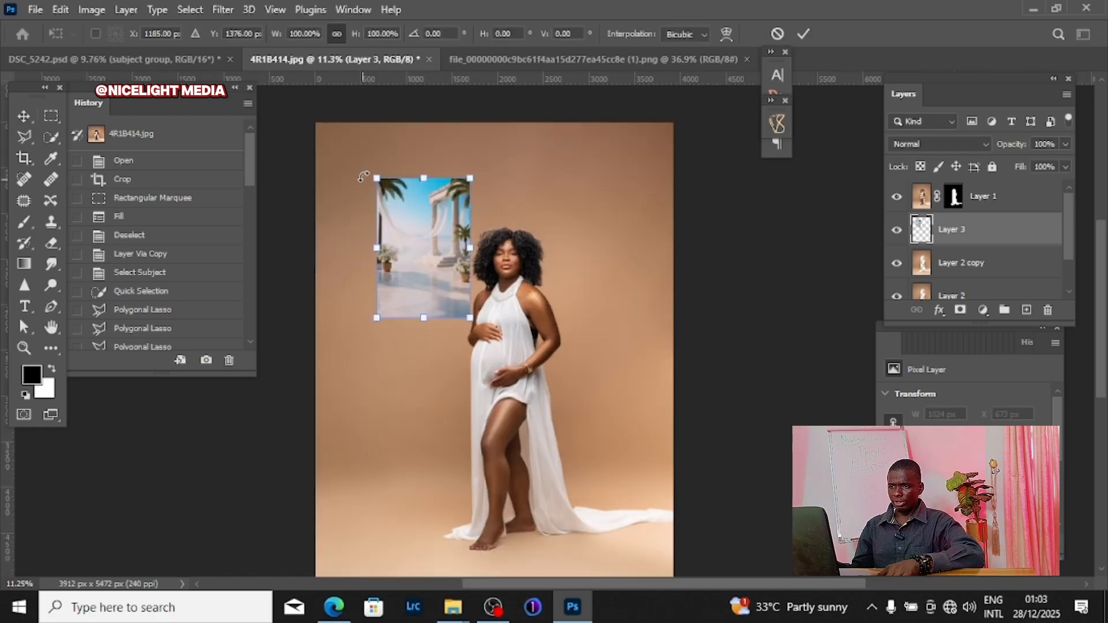
{"action": "left_click_drag", "start_coordinate": [376, 178], "coordinate": [300, 132]}
{"action": "left_click_drag", "start_coordinate": [394, 198], "coordinate": [377, 200]}
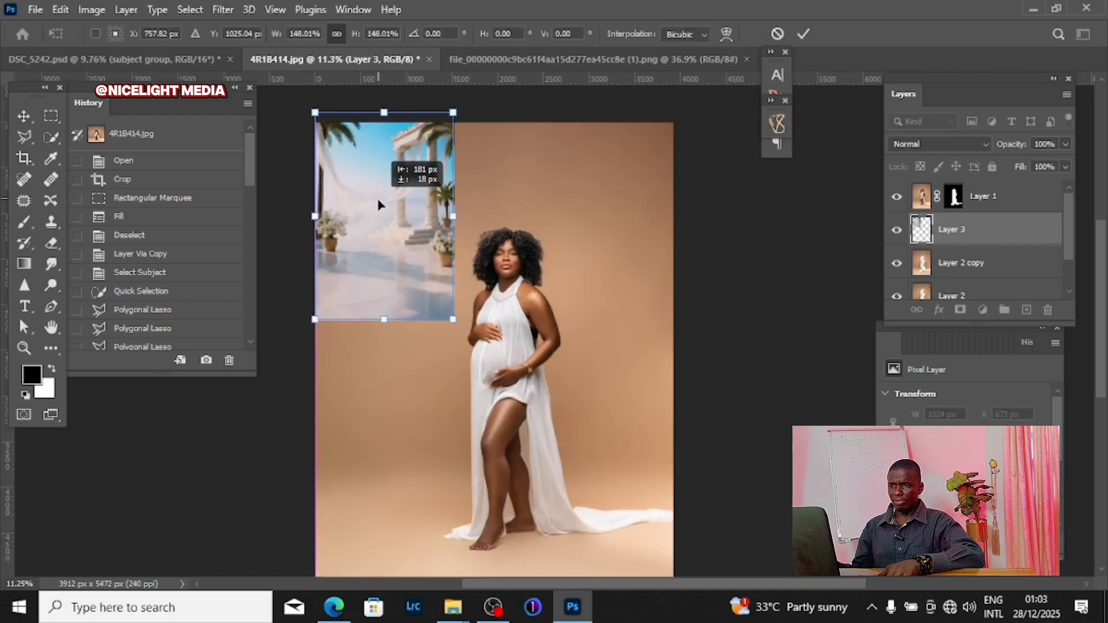
{"action": "left_click_drag", "start_coordinate": [453, 318], "coordinate": [625, 352]}
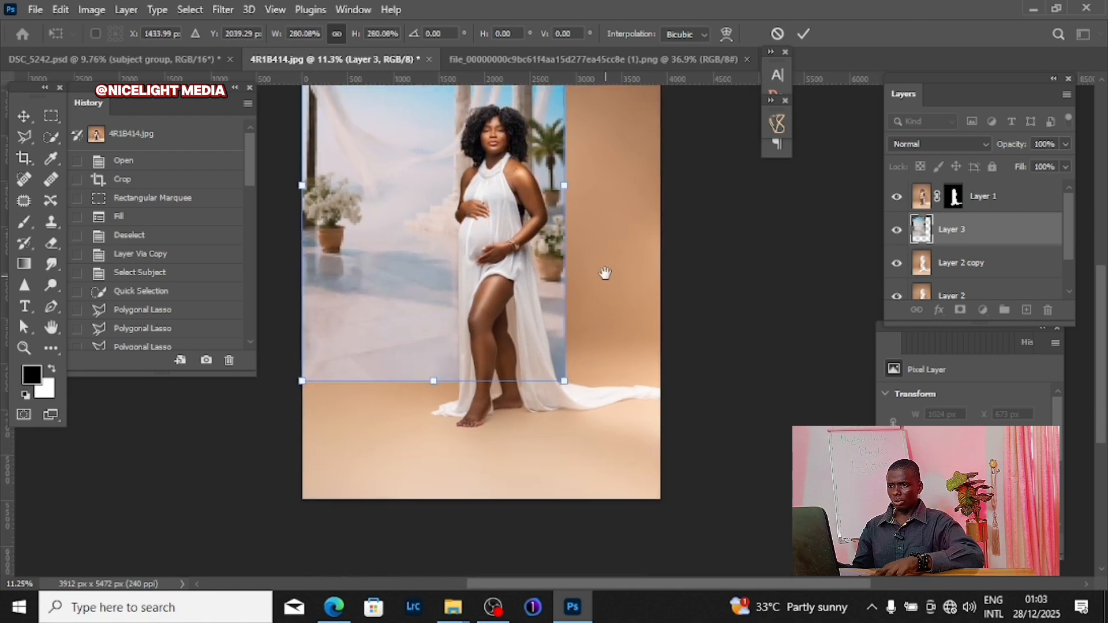
{"action": "left_click_drag", "start_coordinate": [605, 273], "coordinate": [601, 371]}
{"action": "scroll", "coordinate": [600, 375], "scroll_direction": "down", "scroll_amount": 1}
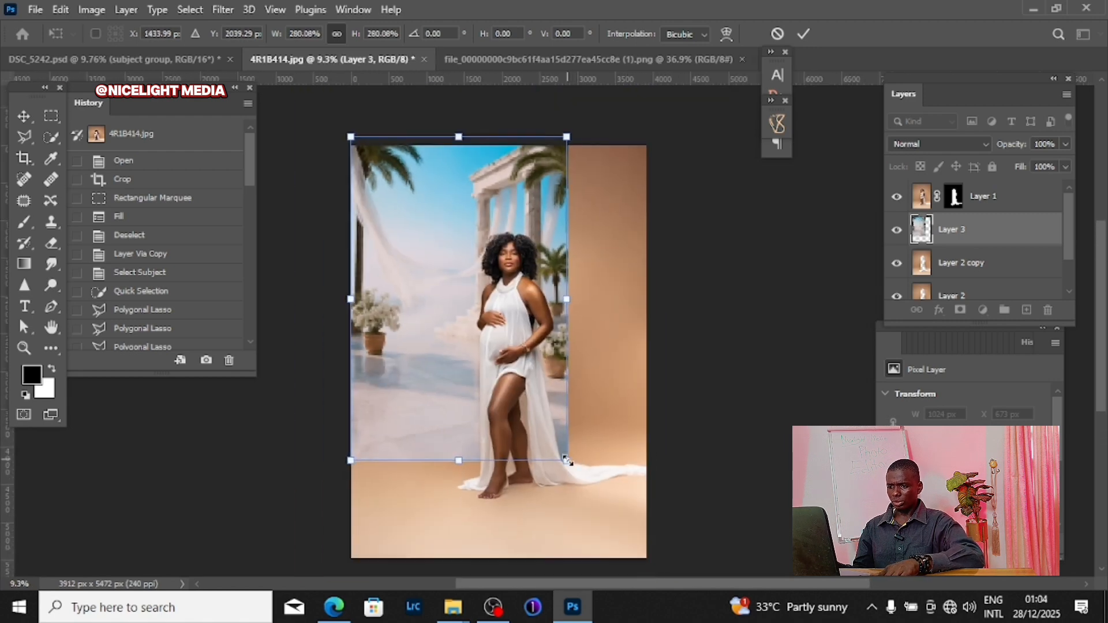
{"action": "left_click_drag", "start_coordinate": [567, 460], "coordinate": [657, 557]}
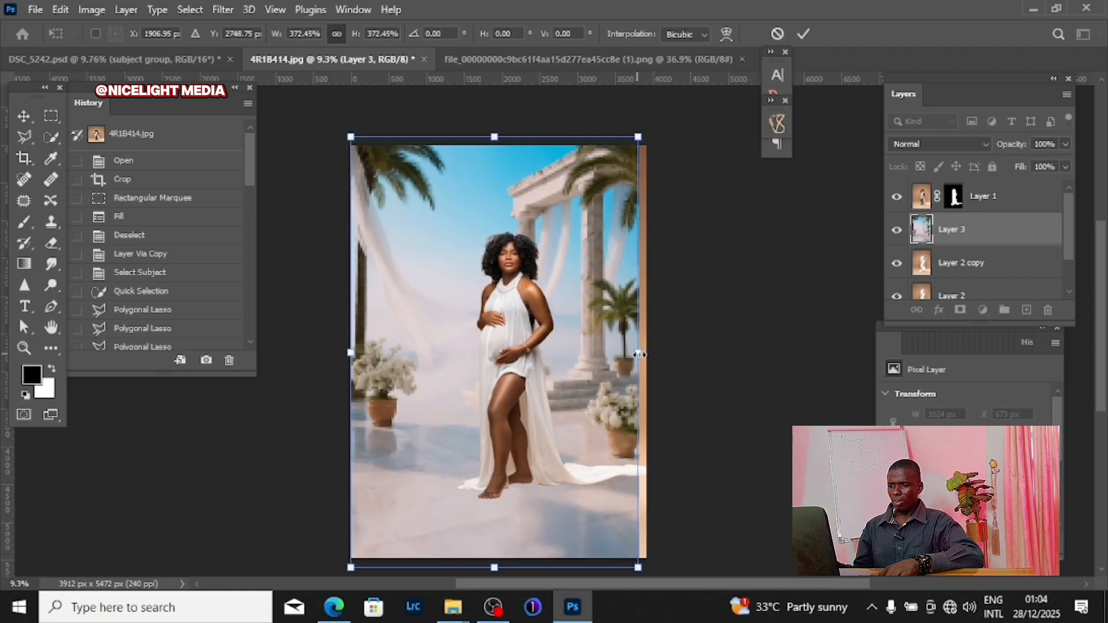
{"action": "left_click_drag", "start_coordinate": [639, 354], "coordinate": [646, 352]}
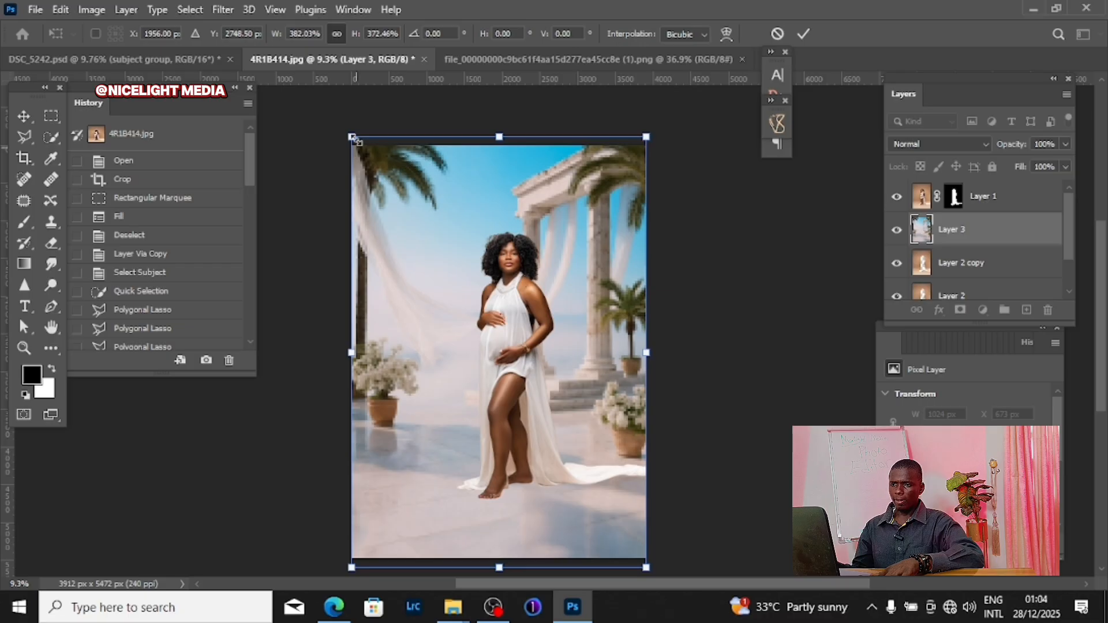
{"action": "left_click_drag", "start_coordinate": [351, 137], "coordinate": [350, 134]}
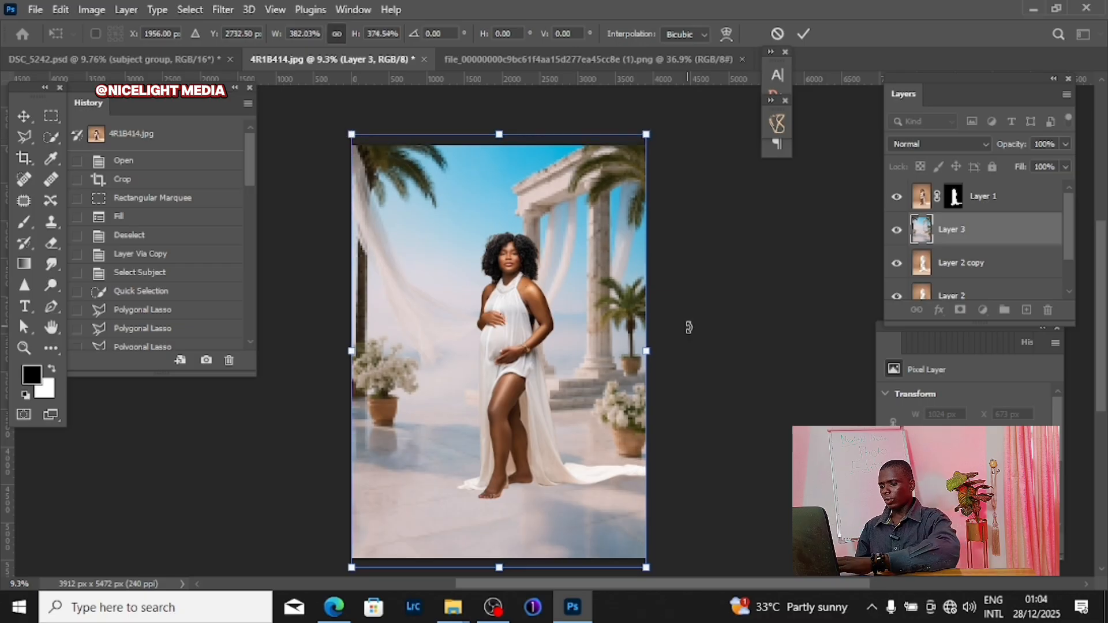
{"action": "key", "text": "Return"}
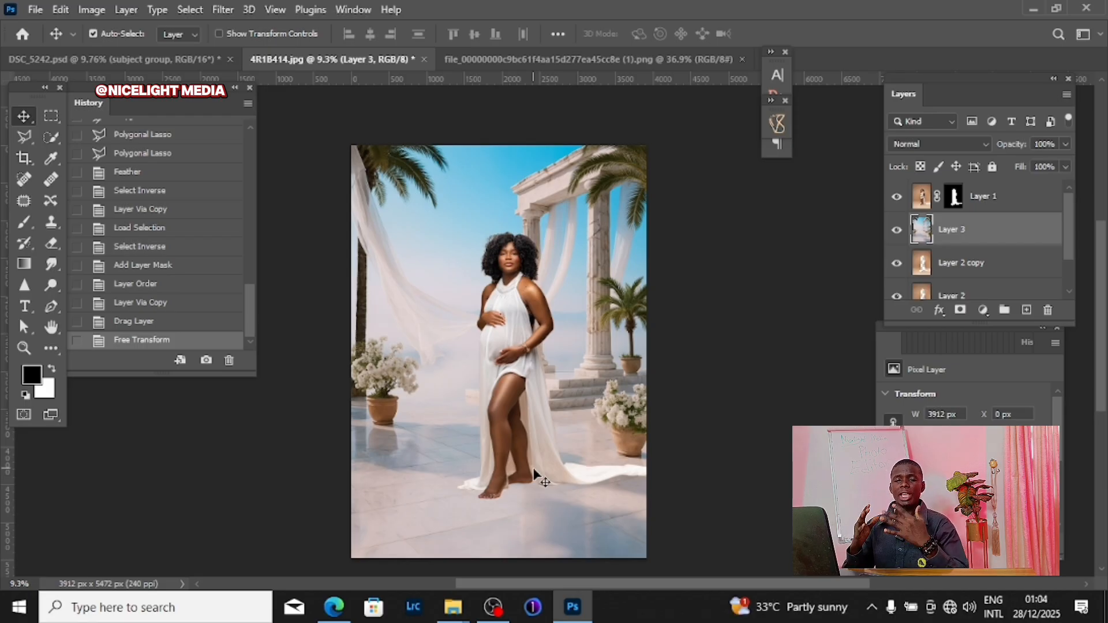
Step: Examine how the woman's feet, gown hem and hair edges blend with the new backdrop
{"action": "scroll", "coordinate": [533, 473], "scroll_direction": "up", "scroll_amount": 8}
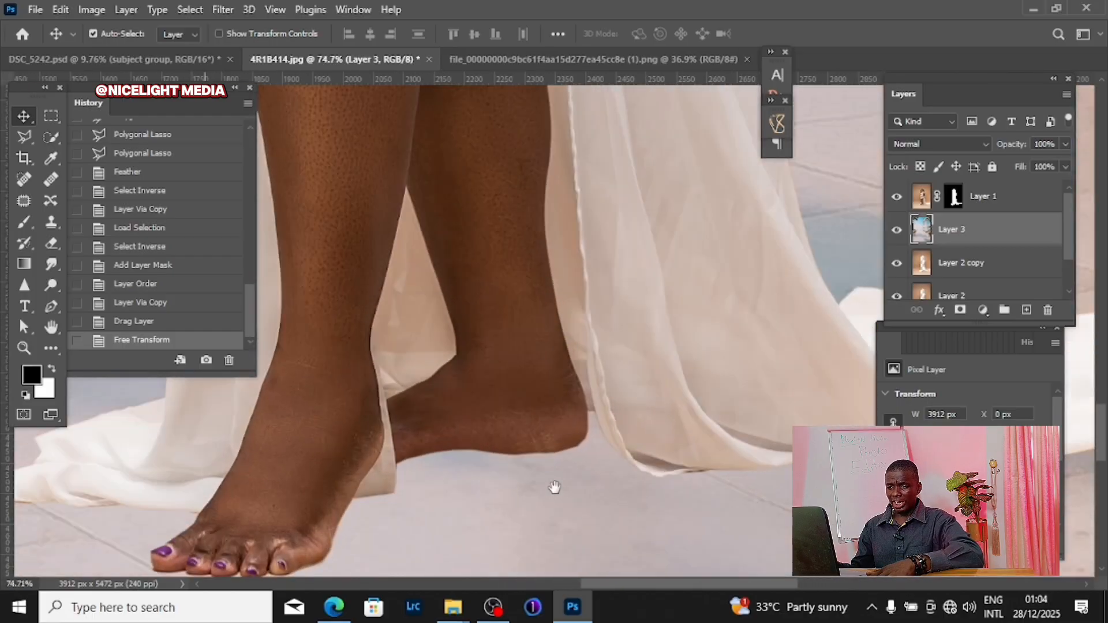
{"action": "left_click_drag", "start_coordinate": [554, 487], "coordinate": [685, 329]}
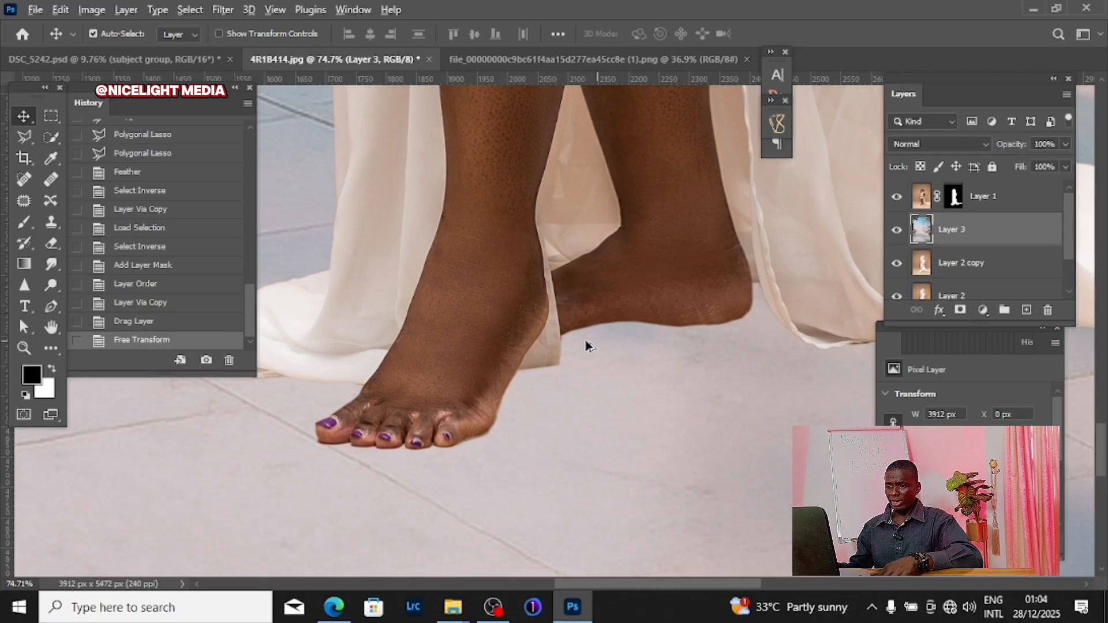
{"action": "scroll", "coordinate": [585, 341], "scroll_direction": "up", "scroll_amount": 4}
{"action": "left_click_drag", "start_coordinate": [414, 442], "coordinate": [616, 351]}
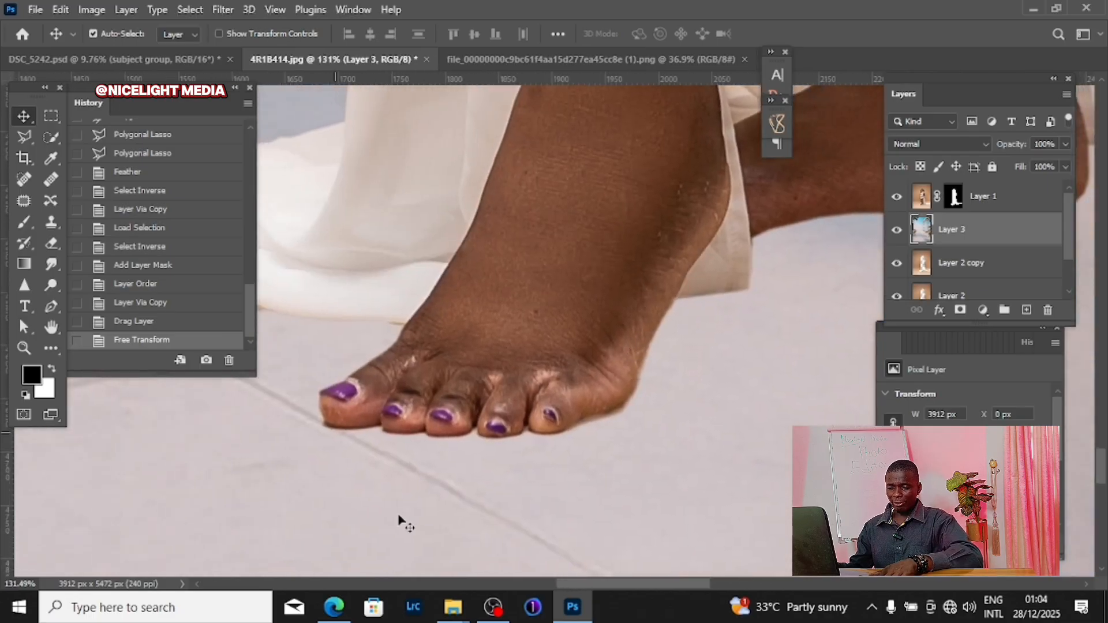
{"action": "scroll", "coordinate": [402, 456], "scroll_direction": "down", "scroll_amount": 11}
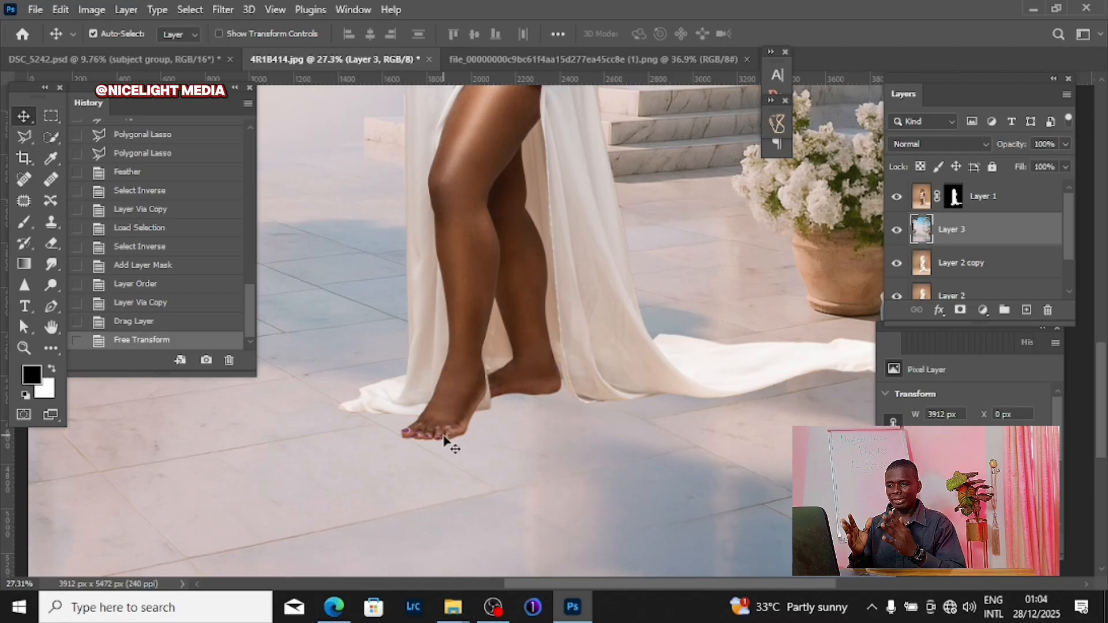
{"action": "scroll", "coordinate": [475, 445], "scroll_direction": "down", "scroll_amount": 5}
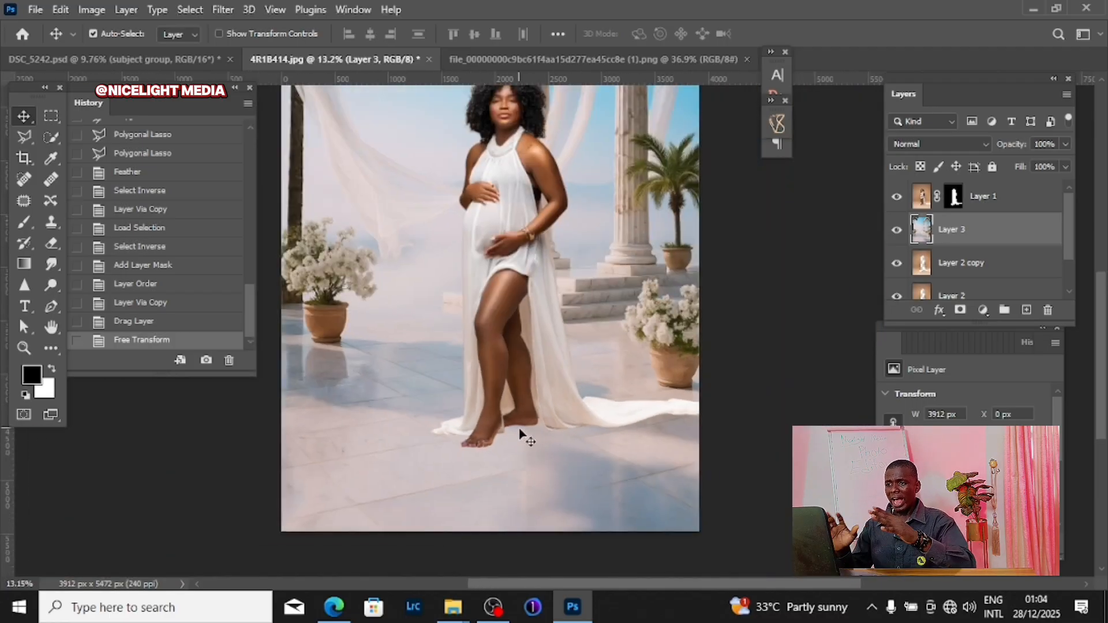
{"action": "scroll", "coordinate": [491, 360], "scroll_direction": "up", "scroll_amount": 2}
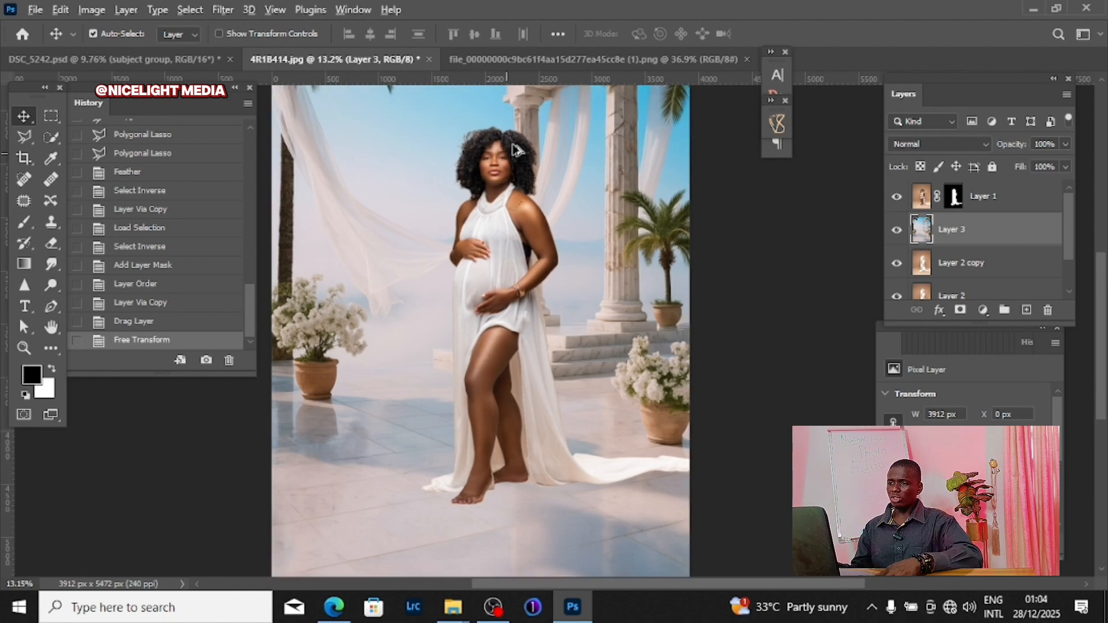
{"action": "scroll", "coordinate": [515, 150], "scroll_direction": "up", "scroll_amount": 9}
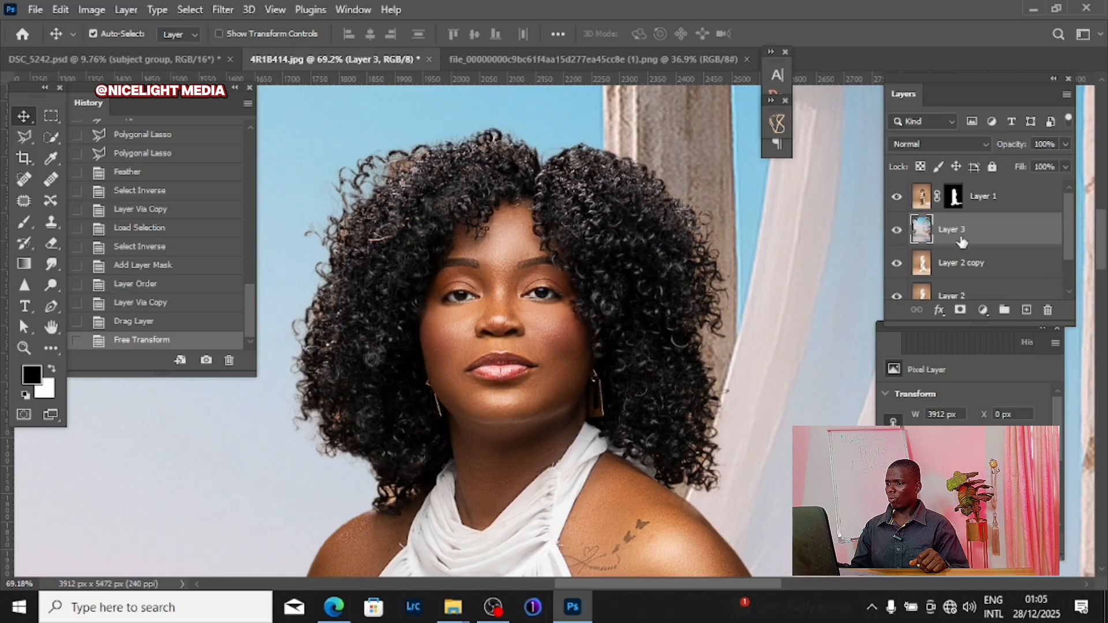
Step: Open Layer 1's mask in the Select and Mask workspace and preview it as Marching Ants
{"action": "left_click", "coordinate": [952, 205]}
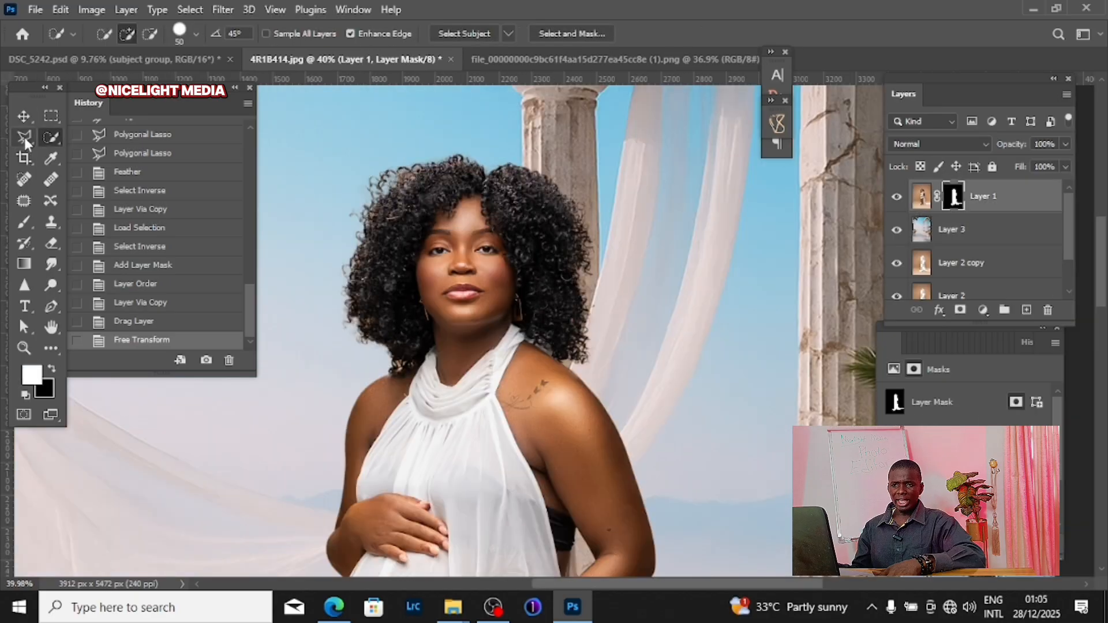
{"action": "left_click", "coordinate": [24, 137]}
{"action": "left_click", "coordinate": [49, 137]}
{"action": "left_click", "coordinate": [16, 135]}
{"action": "left_click", "coordinate": [46, 138]}
{"action": "left_click", "coordinate": [578, 34]}
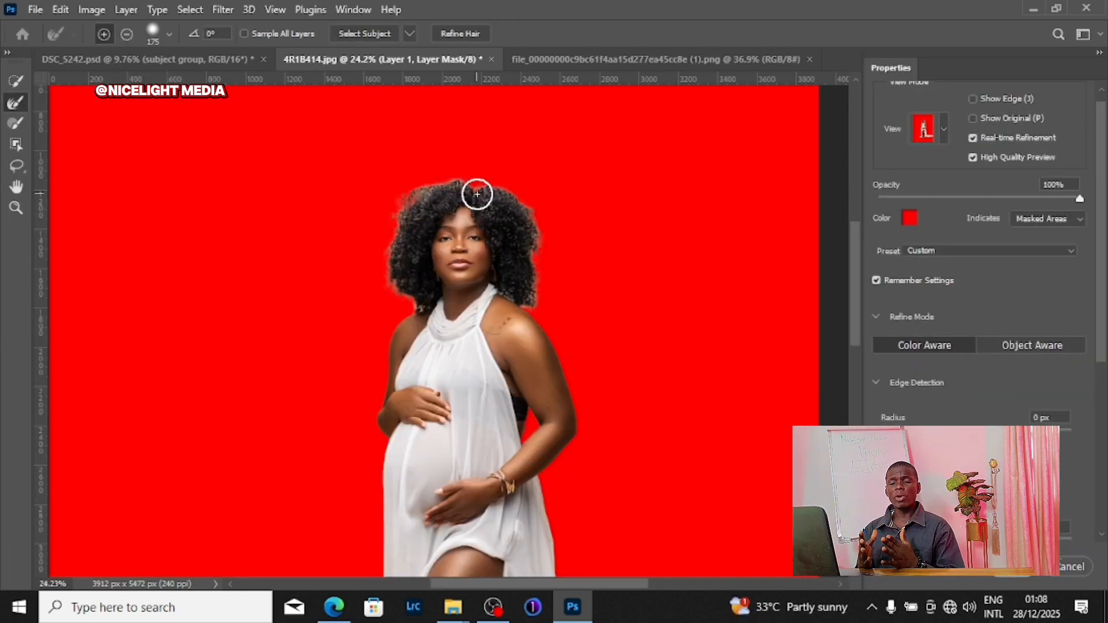
{"action": "left_click", "coordinate": [938, 123]}
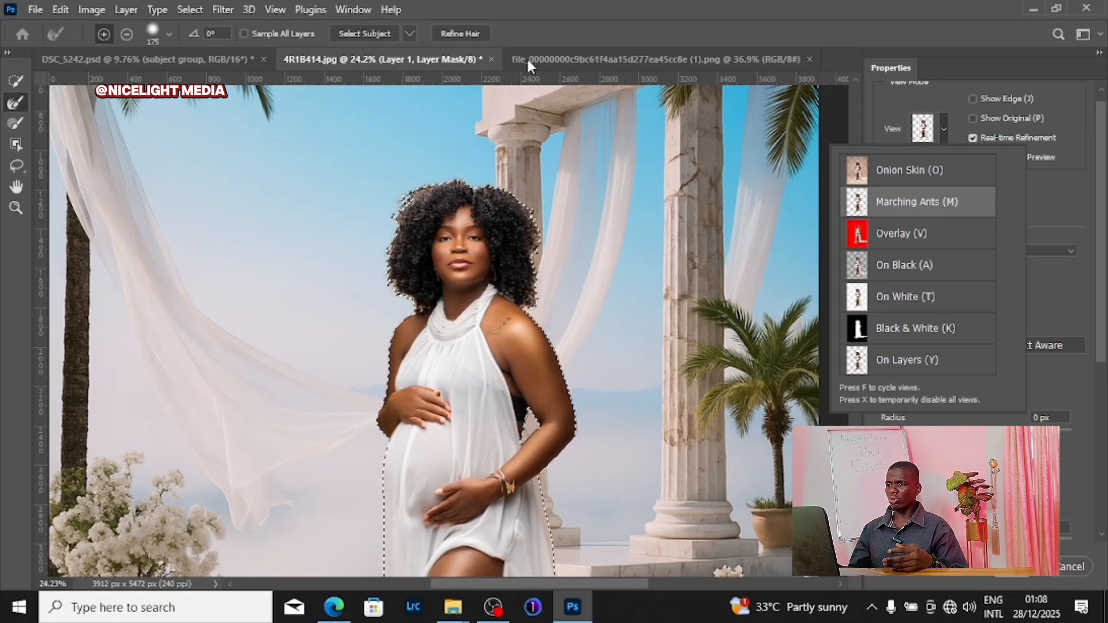
Step: Apply Refine Hair to the mask and brush over the hair's side edges with the Refine Edge Brush at size 175
{"action": "left_click", "coordinate": [440, 34]}
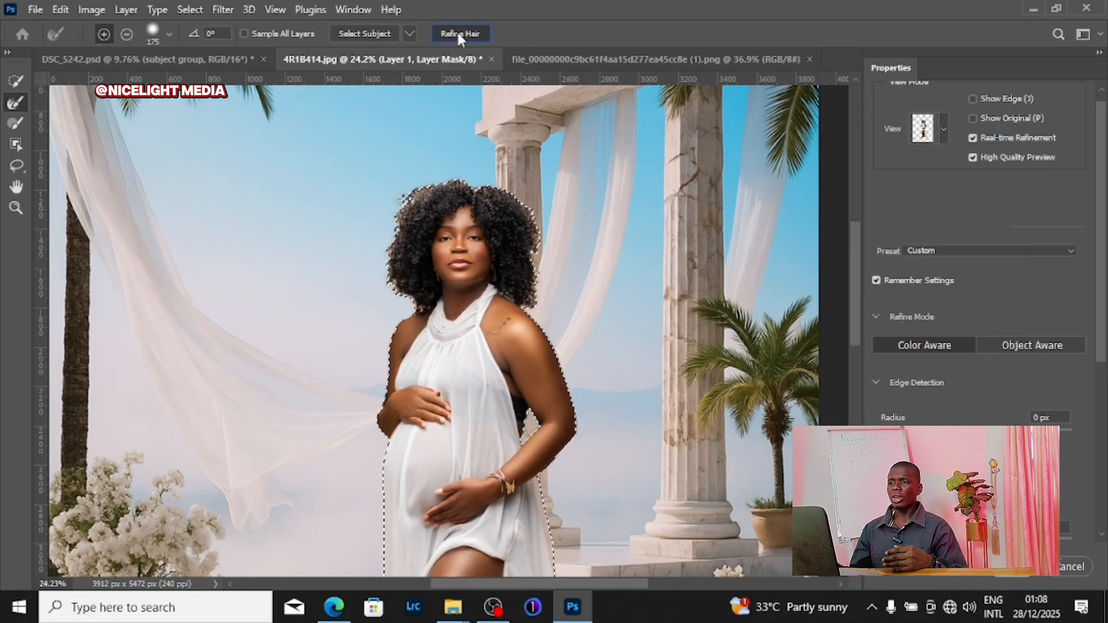
{"action": "left_click", "coordinate": [457, 32]}
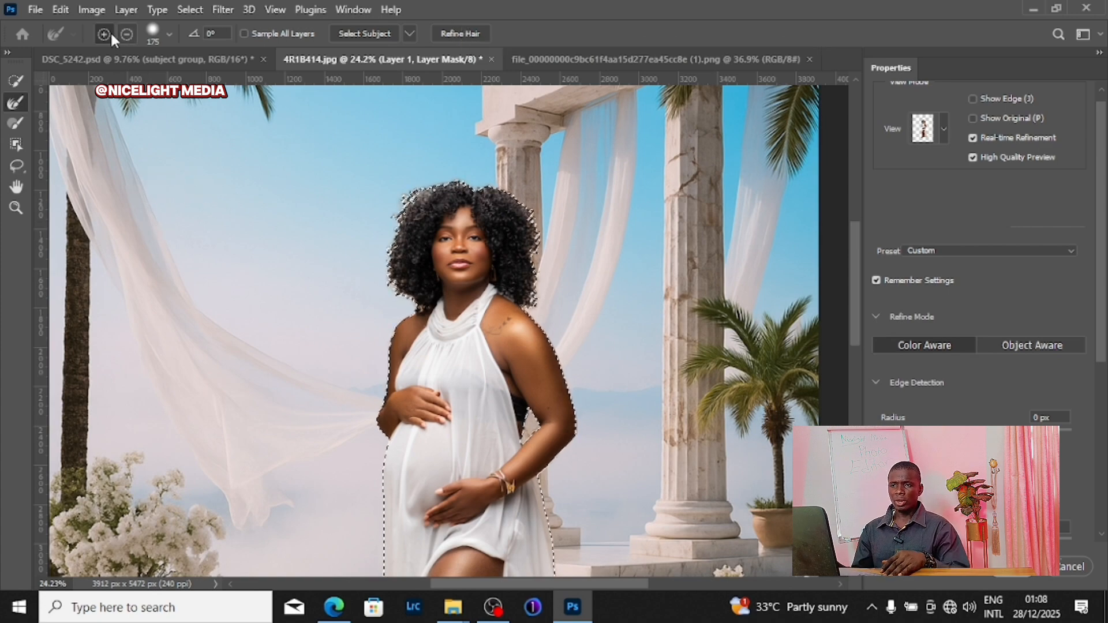
{"action": "scroll", "coordinate": [545, 245], "scroll_direction": "up", "scroll_amount": 2}
{"action": "scroll", "coordinate": [543, 235], "scroll_direction": "up", "scroll_amount": 2}
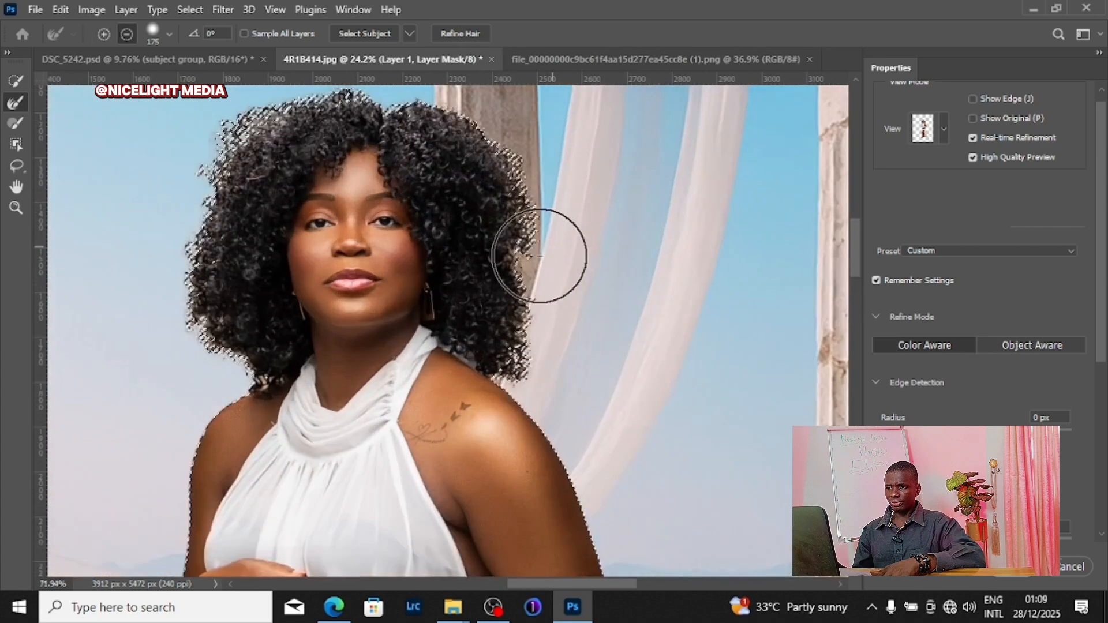
{"action": "mouse_move", "coordinate": [501, 291]}
{"action": "left_mouse_down"}
{"action": "mouse_move", "coordinate": [516, 321]}
{"action": "mouse_move", "coordinate": [548, 344]}
{"action": "left_mouse_up"}
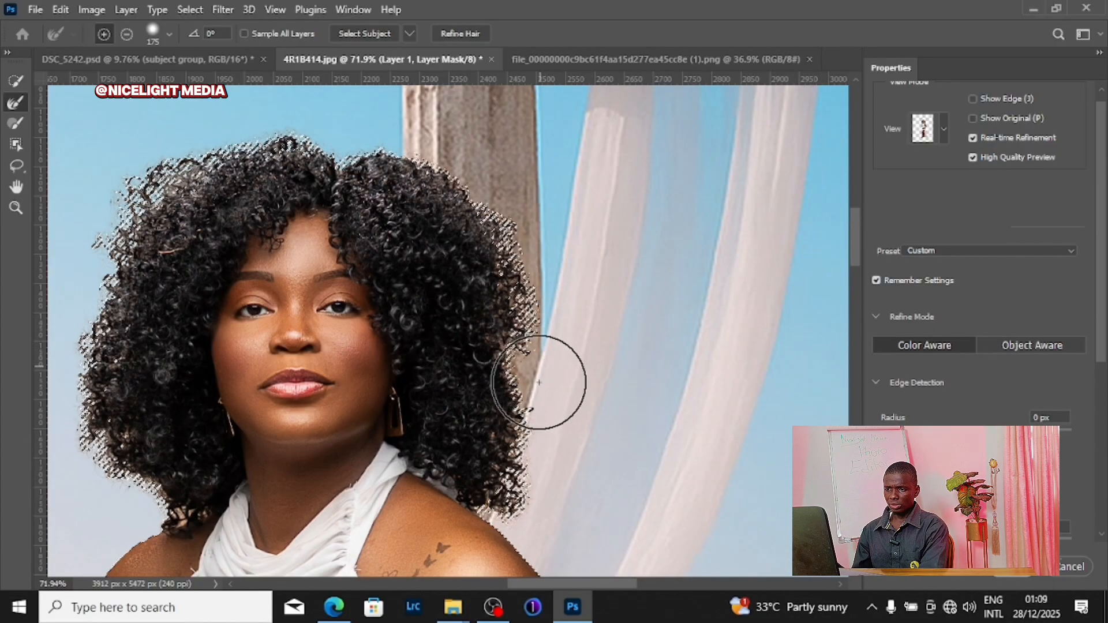
{"action": "left_click", "coordinate": [491, 276]}
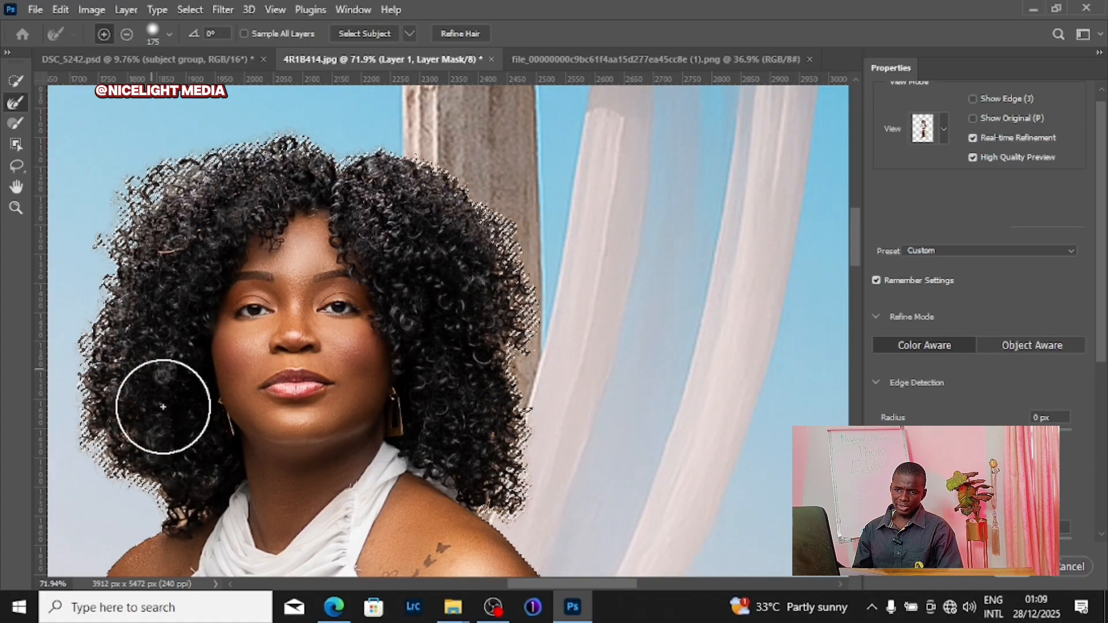
{"action": "left_click", "coordinate": [172, 491]}
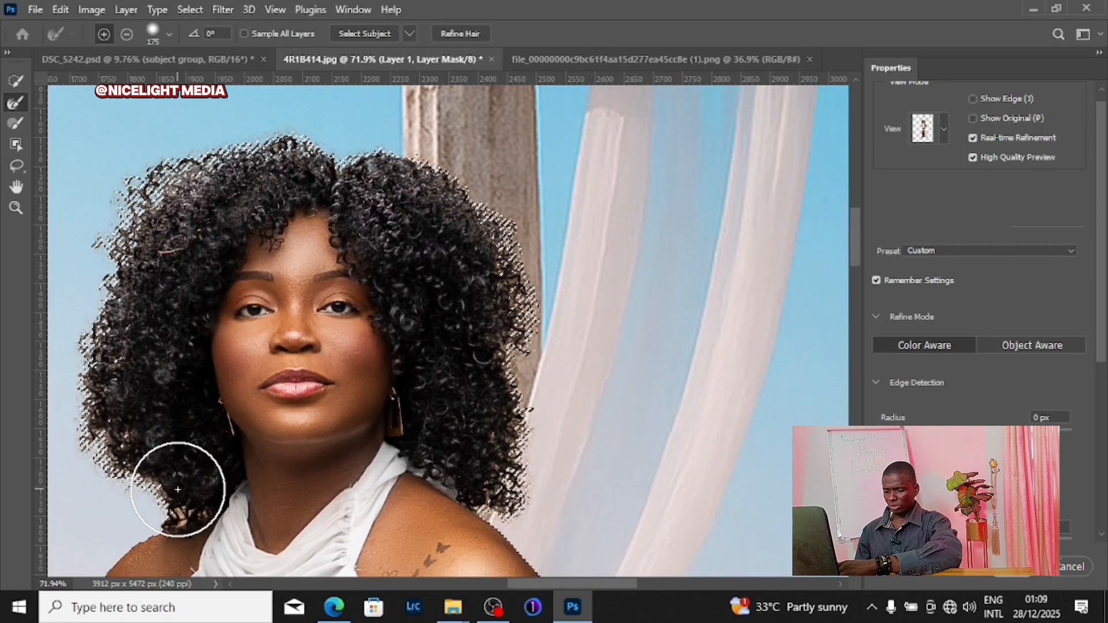
Step: Reduce the Refine Edge Brush to size 45 and refine the curls above the shoulder and along the hair's upper edge
{"action": "key", "text": "bracketleft"}
{"action": "key", "text": "bracketleft"}
{"action": "key", "text": "bracketleft"}
{"action": "key", "text": "bracketleft"}
{"action": "key", "text": "bracketleft"}
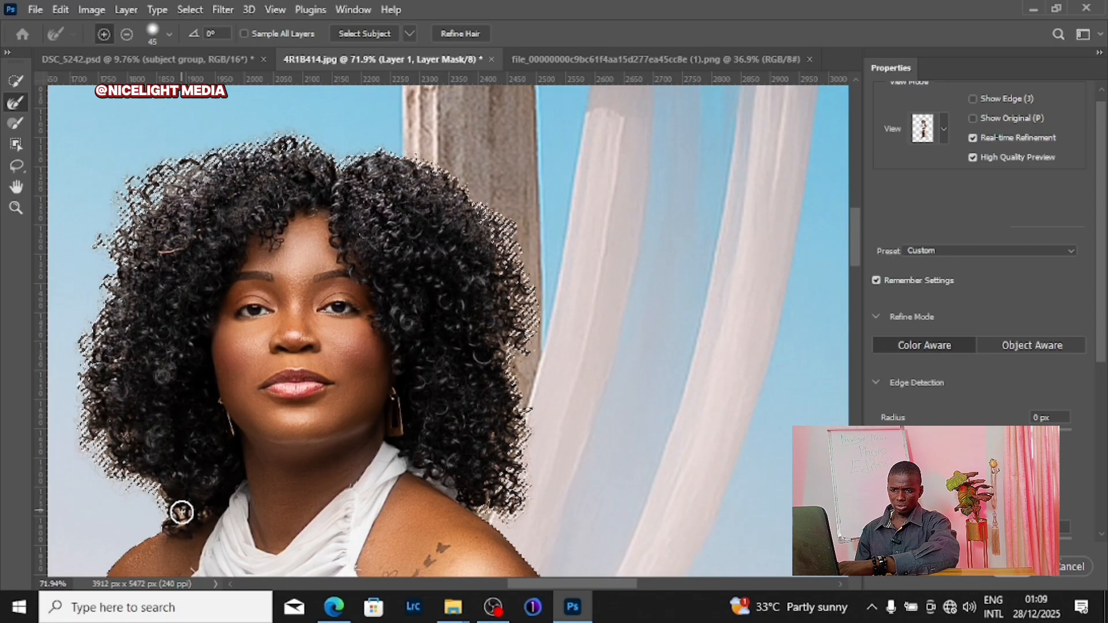
{"action": "left_click", "coordinate": [182, 512]}
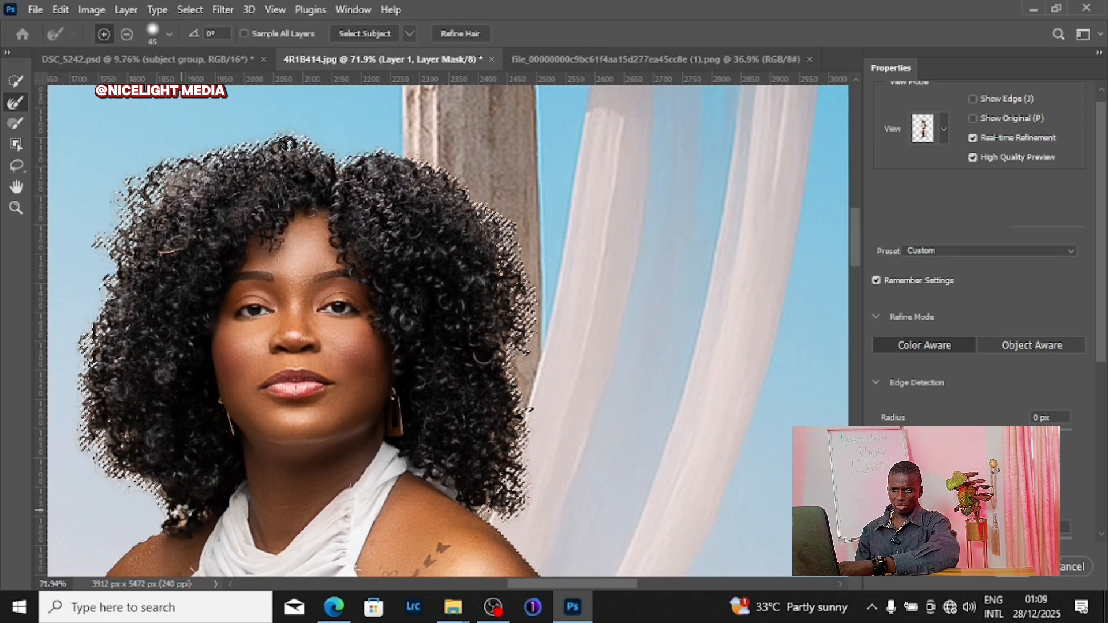
{"action": "left_click", "coordinate": [187, 512]}
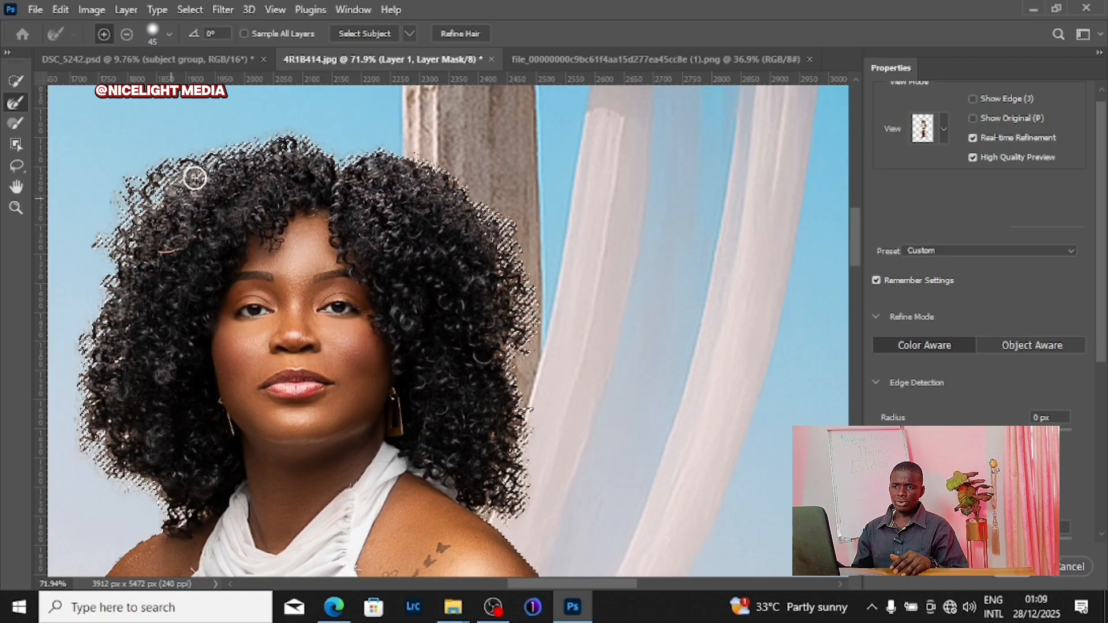
{"action": "left_click_drag", "start_coordinate": [196, 178], "coordinate": [232, 180]}
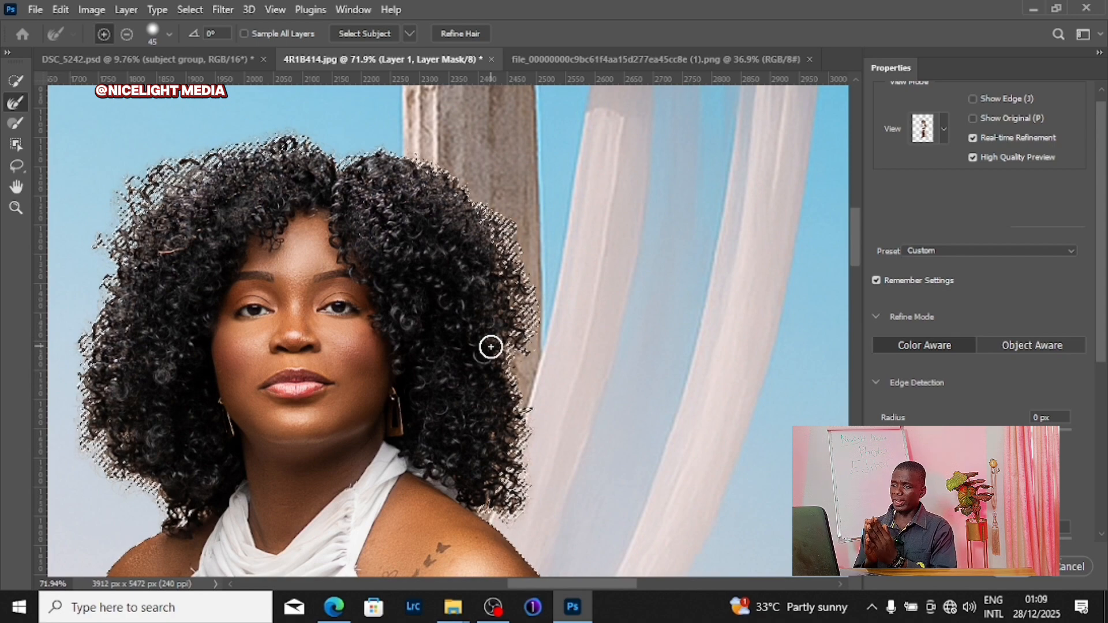
Step: Check the hair mask's edges in the Overlay view and restore the Marching Ants view
{"action": "left_click", "coordinate": [944, 128]}
{"action": "left_click", "coordinate": [894, 232]}
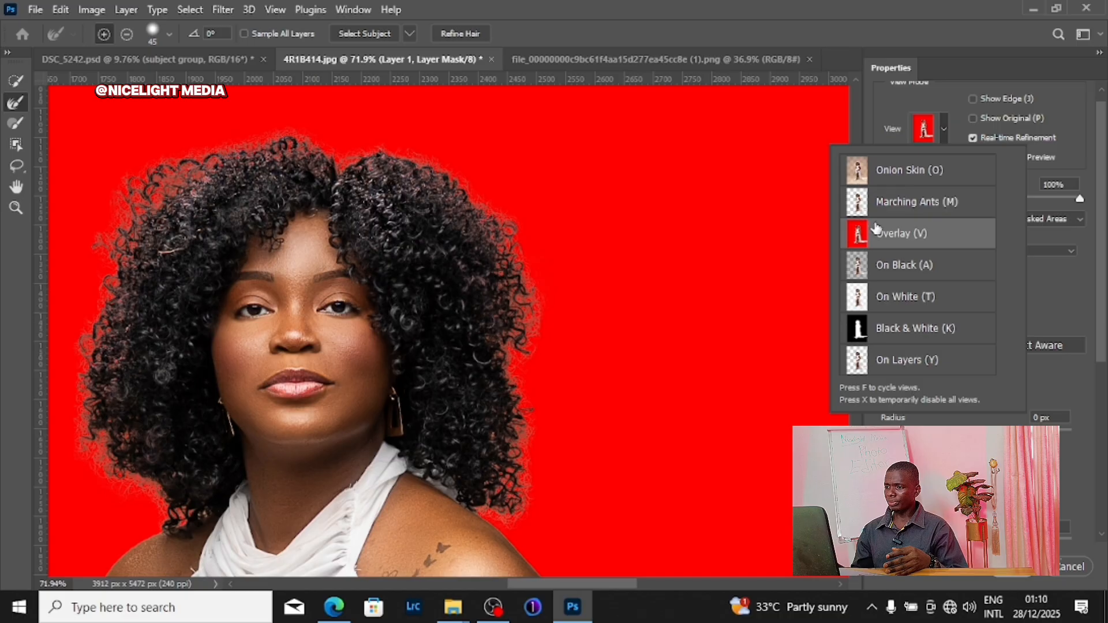
{"action": "left_click", "coordinate": [886, 203]}
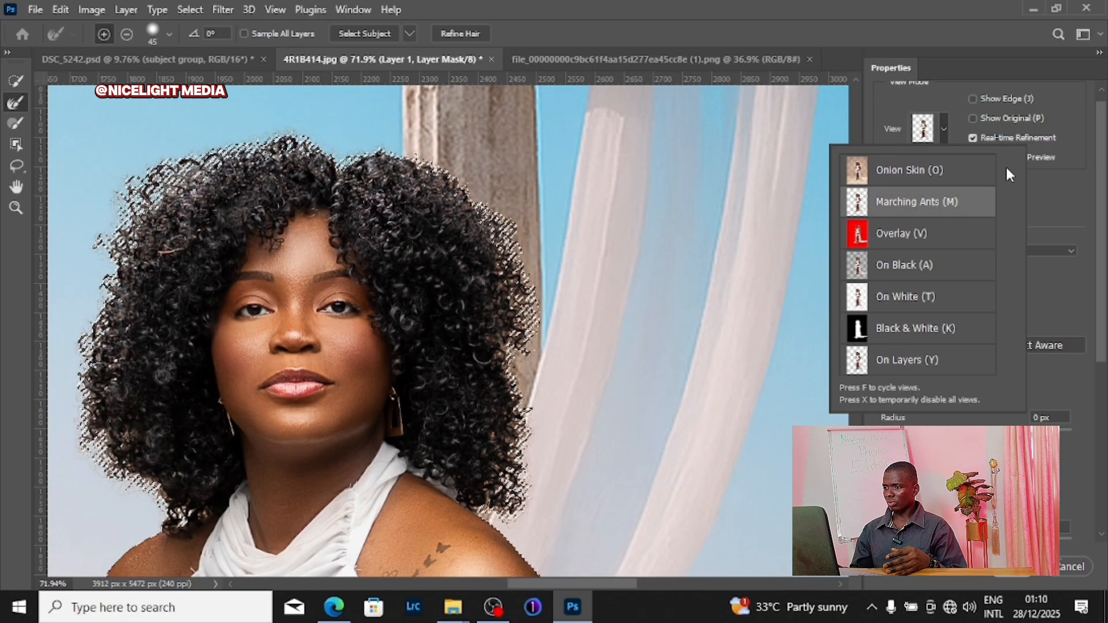
{"action": "left_click", "coordinate": [945, 130]}
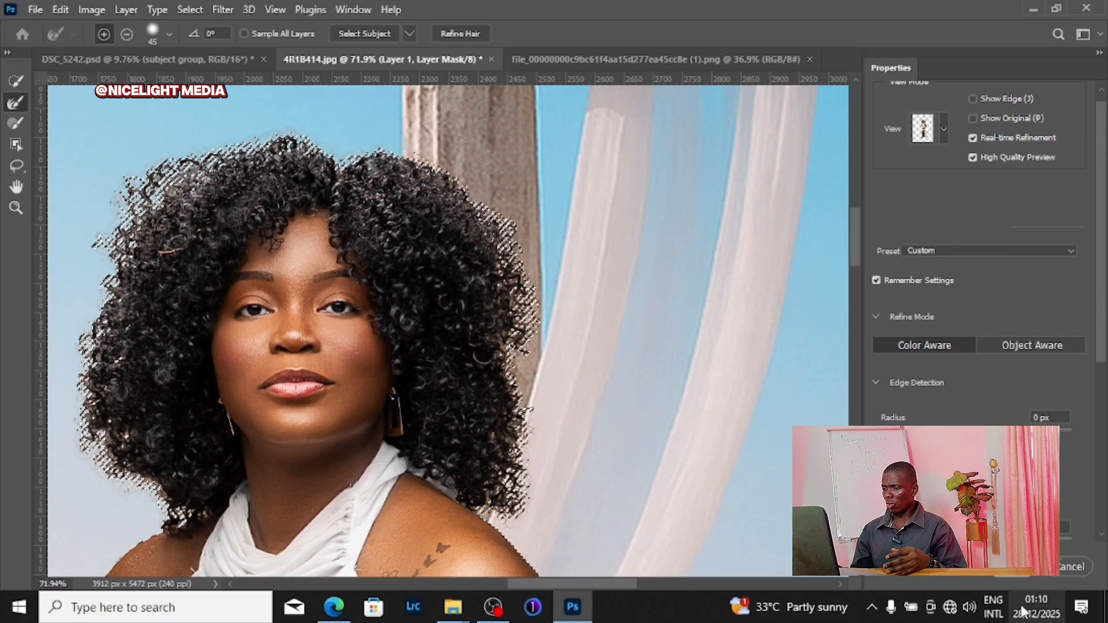
Step: Try Decontaminate Colors at 11%, switch it off again, and keep New Layer with Layer Mask as the output
{"action": "scroll", "coordinate": [992, 479], "scroll_direction": "down", "scroll_amount": 3}
{"action": "scroll", "coordinate": [984, 477], "scroll_direction": "down", "scroll_amount": 3}
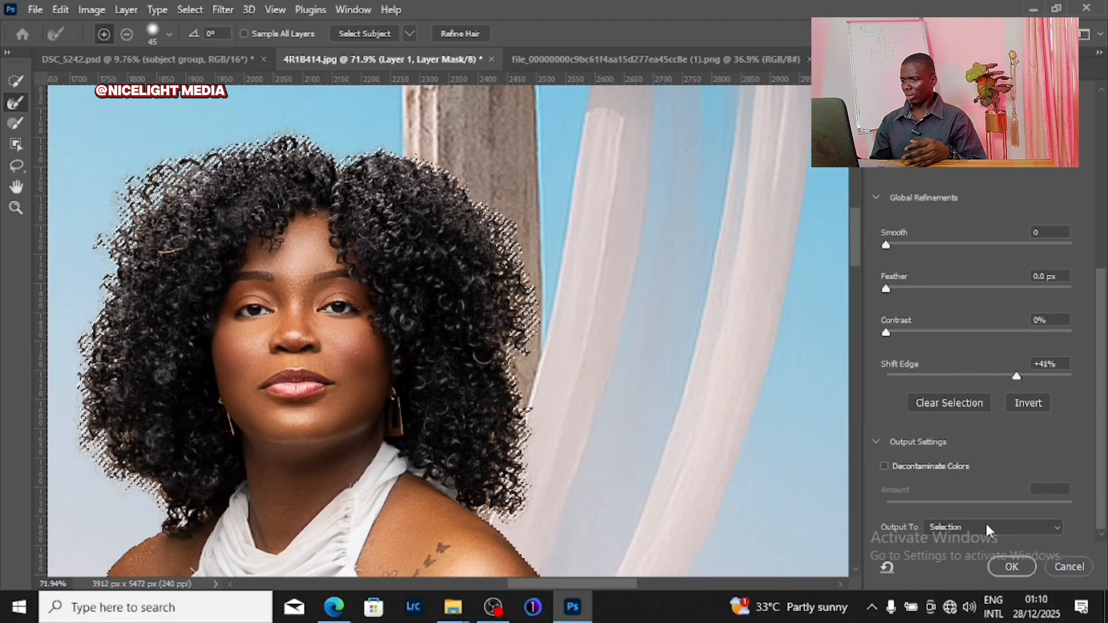
{"action": "left_click", "coordinate": [883, 466]}
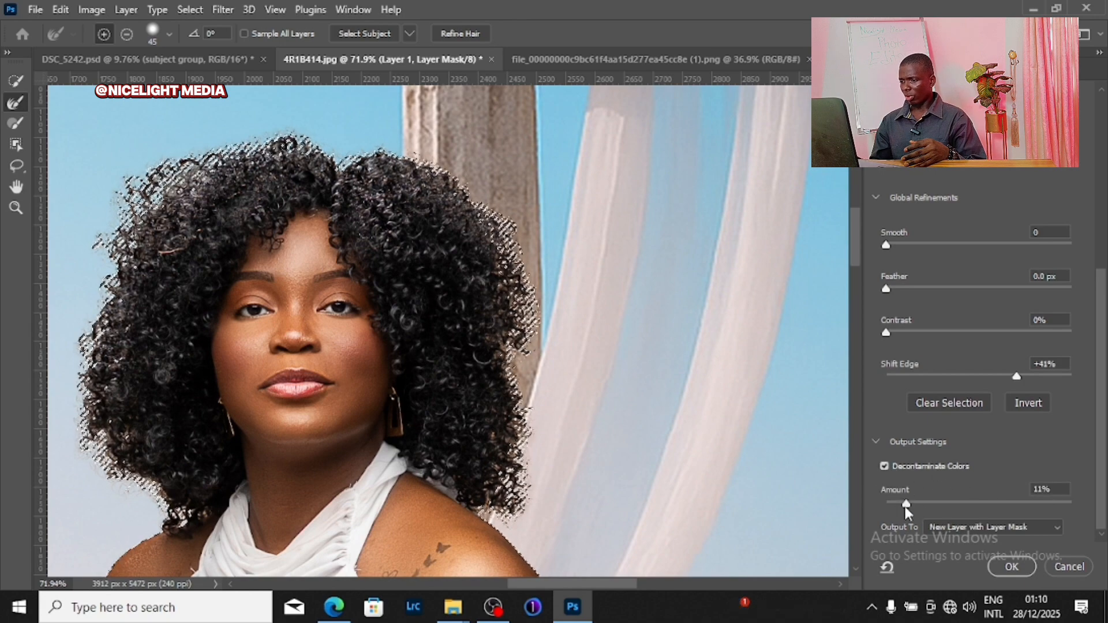
{"action": "left_click", "coordinate": [884, 465]}
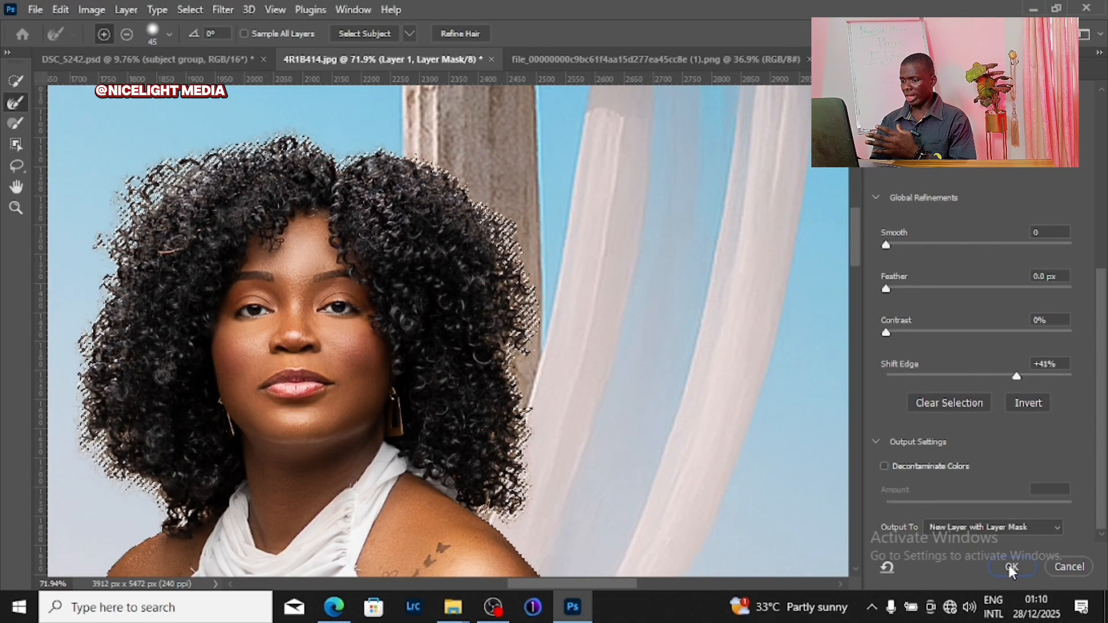
Step: Compare the subject's hair edges up close with Layer 1 shown and hidden
{"action": "key", "text": "Escape"}
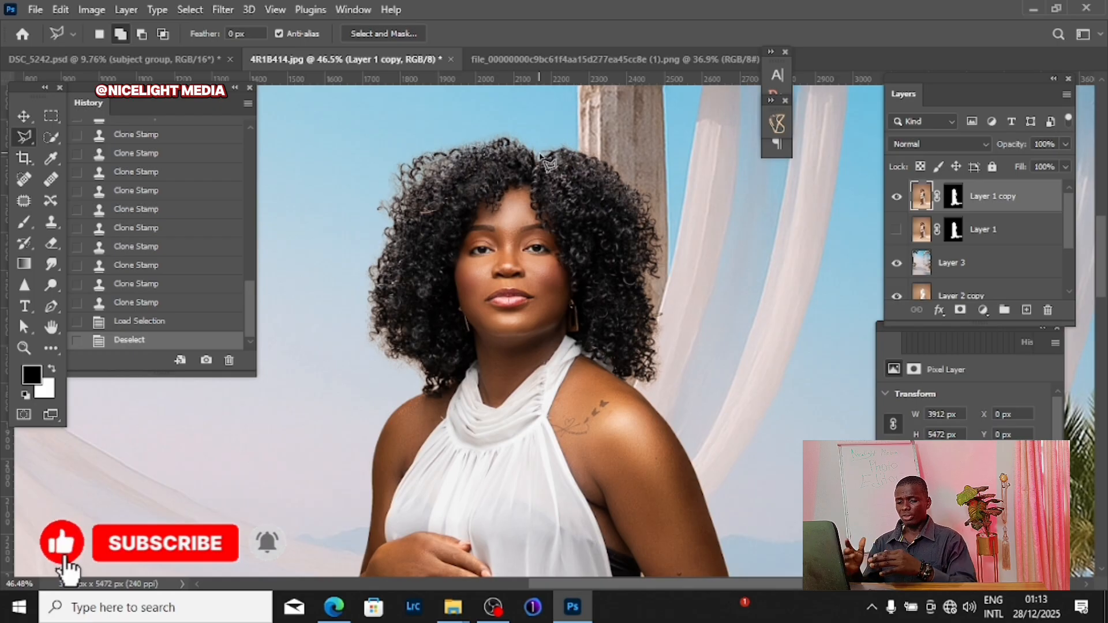
{"action": "scroll", "coordinate": [549, 164], "scroll_direction": "up", "scroll_amount": 5}
{"action": "left_click_drag", "start_coordinate": [471, 167], "coordinate": [550, 226]}
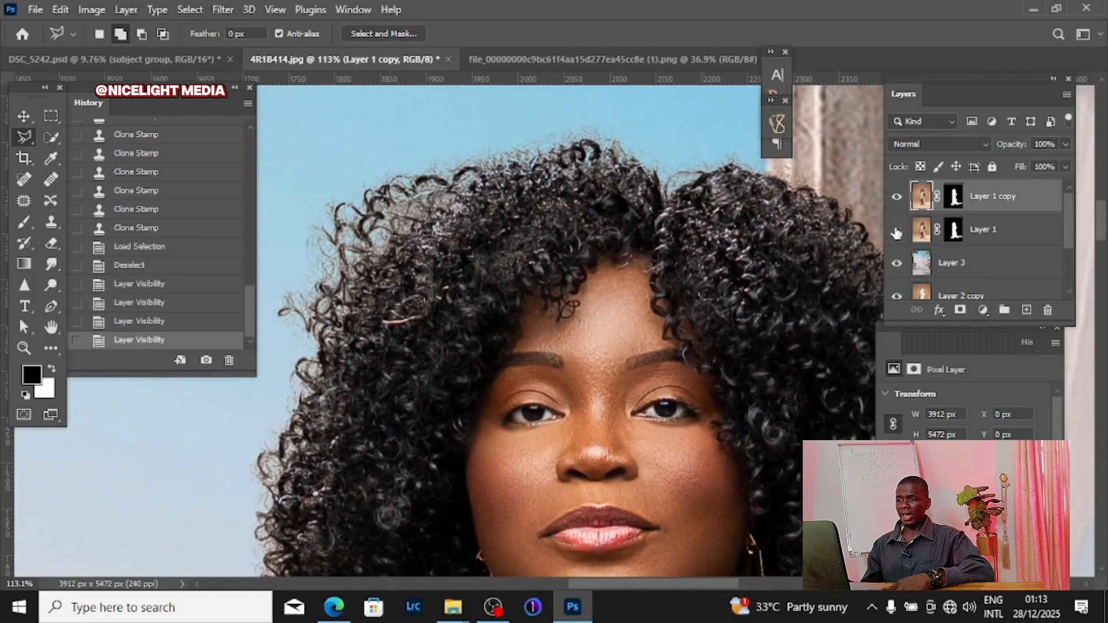
{"action": "left_click", "coordinate": [896, 231]}
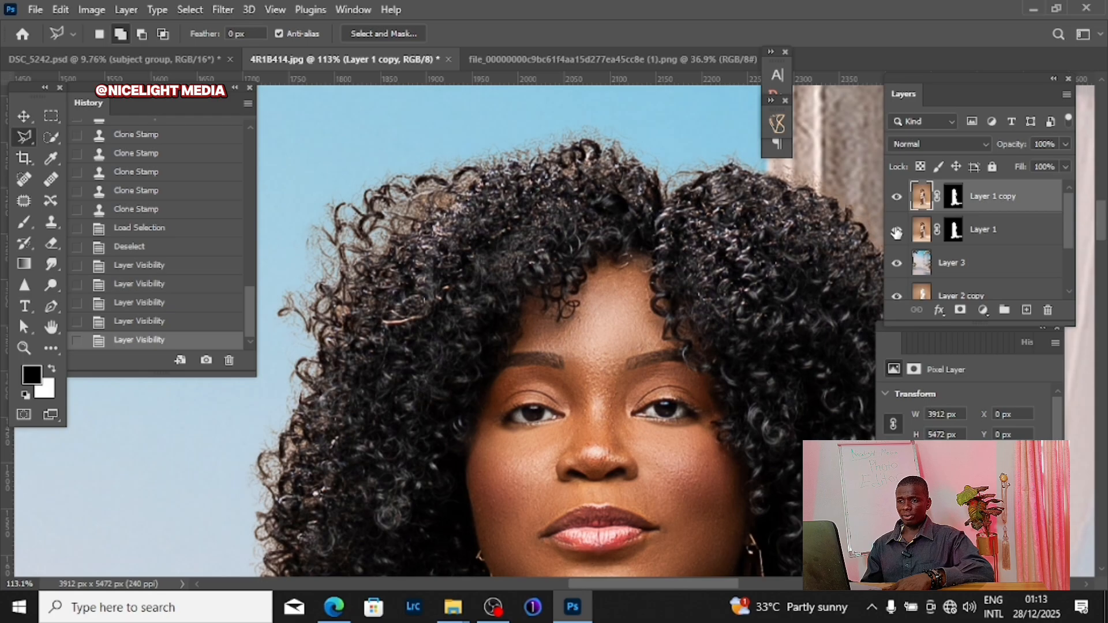
{"action": "left_click", "coordinate": [897, 231]}
{"action": "left_click", "coordinate": [896, 230]}
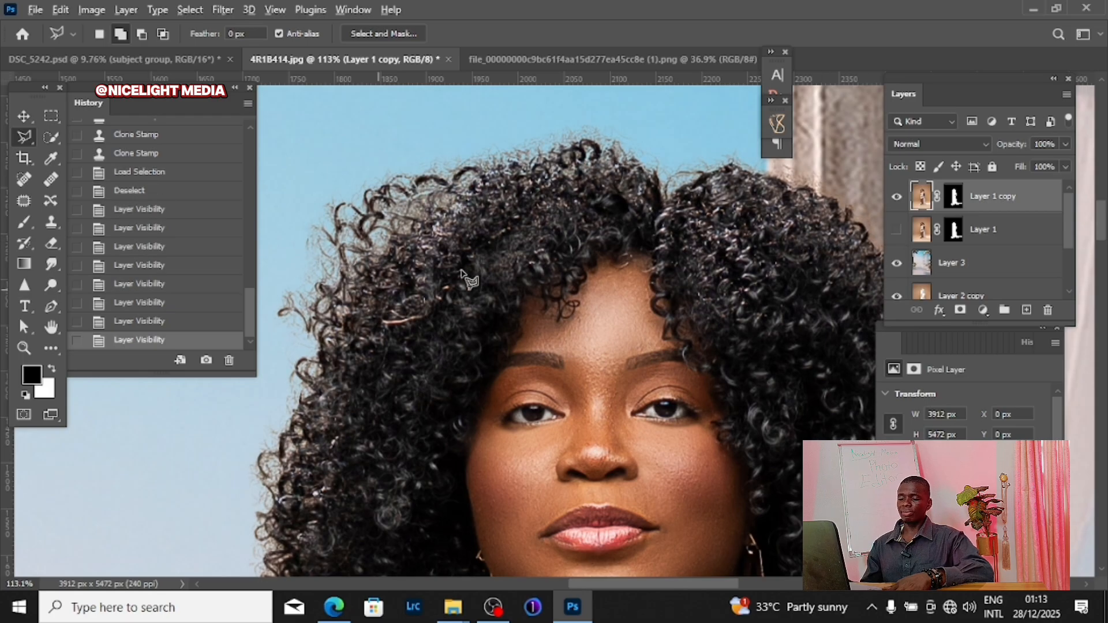
Step: Examine the subject's legs and feet, the dress train and the surrounding marble floor for how well they blend
{"action": "scroll", "coordinate": [539, 311], "scroll_direction": "down", "scroll_amount": 10}
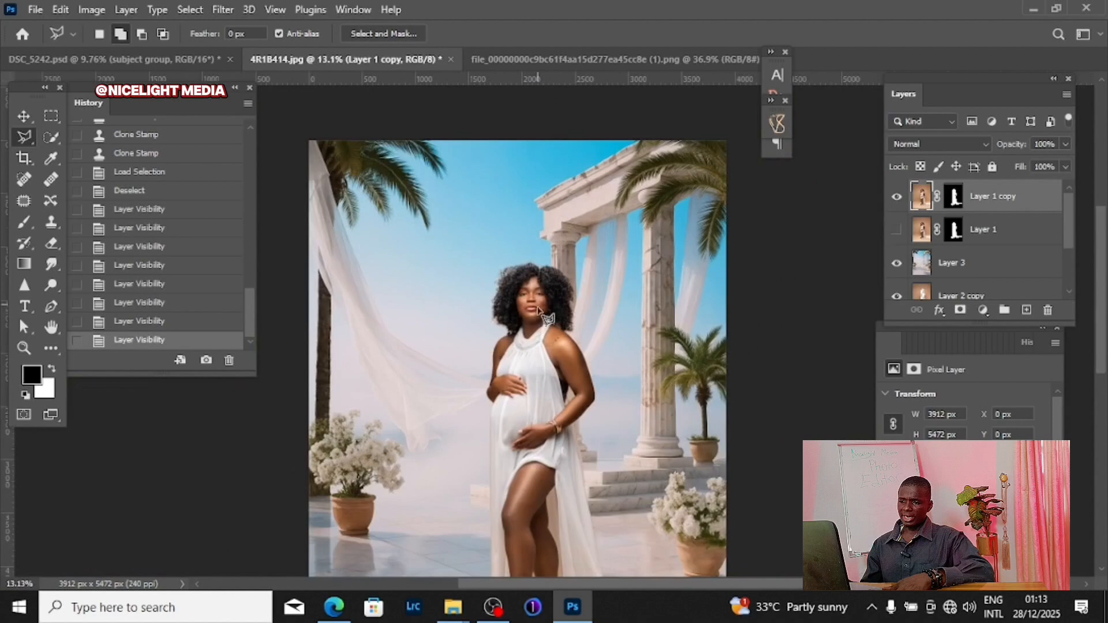
{"action": "left_click_drag", "start_coordinate": [604, 395], "coordinate": [566, 282]}
{"action": "scroll", "coordinate": [516, 488], "scroll_direction": "up", "scroll_amount": 2}
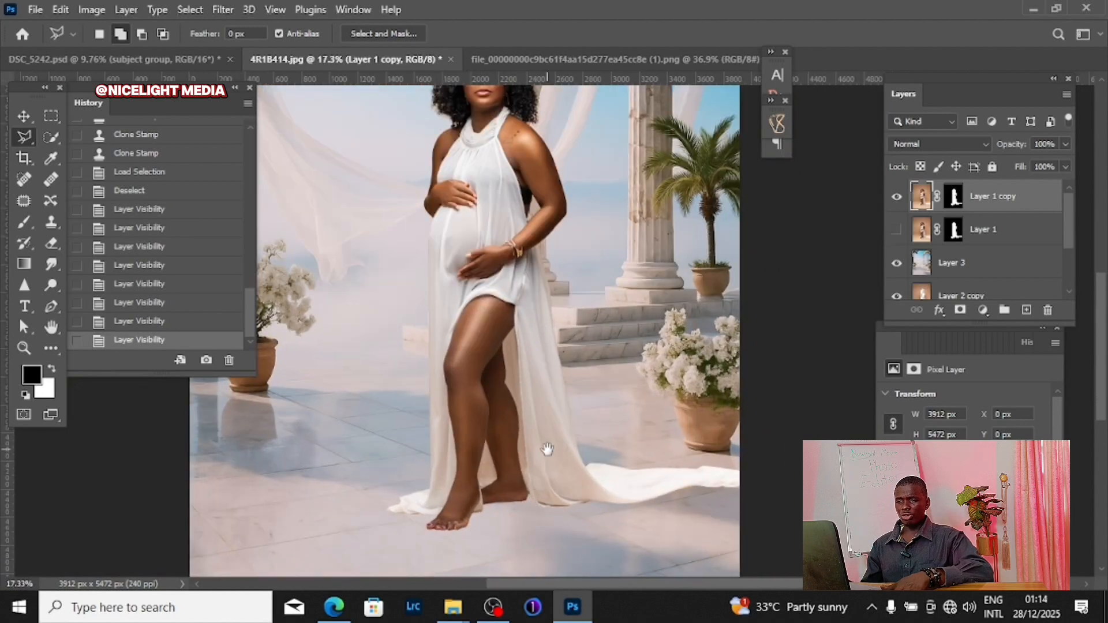
{"action": "left_click_drag", "start_coordinate": [547, 449], "coordinate": [556, 384]}
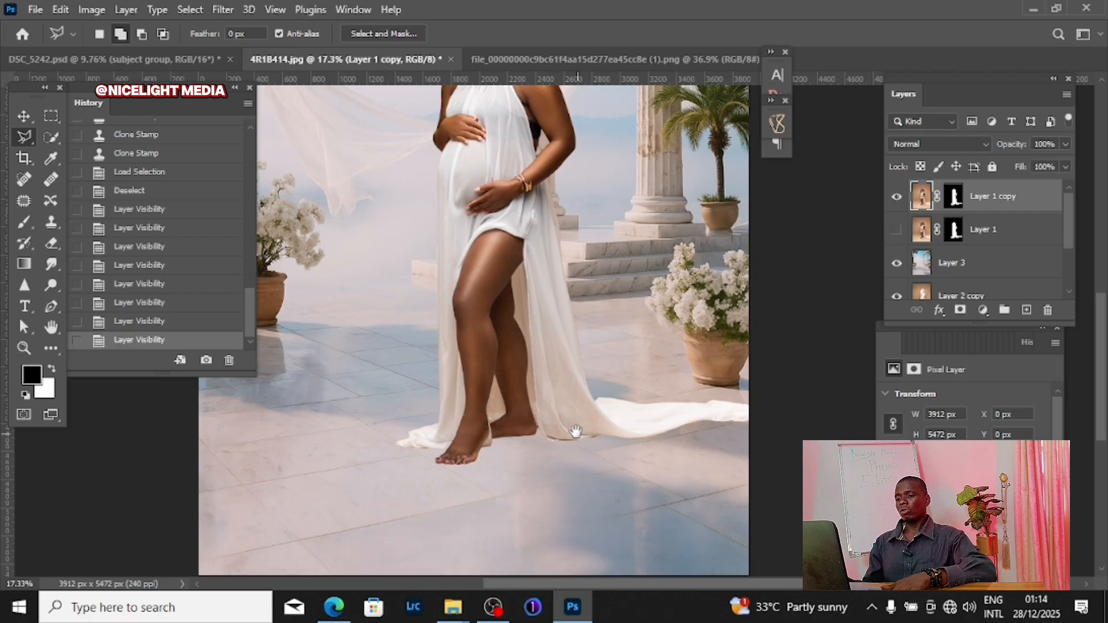
{"action": "left_click_drag", "start_coordinate": [575, 432], "coordinate": [612, 311]}
{"action": "scroll", "coordinate": [519, 384], "scroll_direction": "up", "scroll_amount": 8}
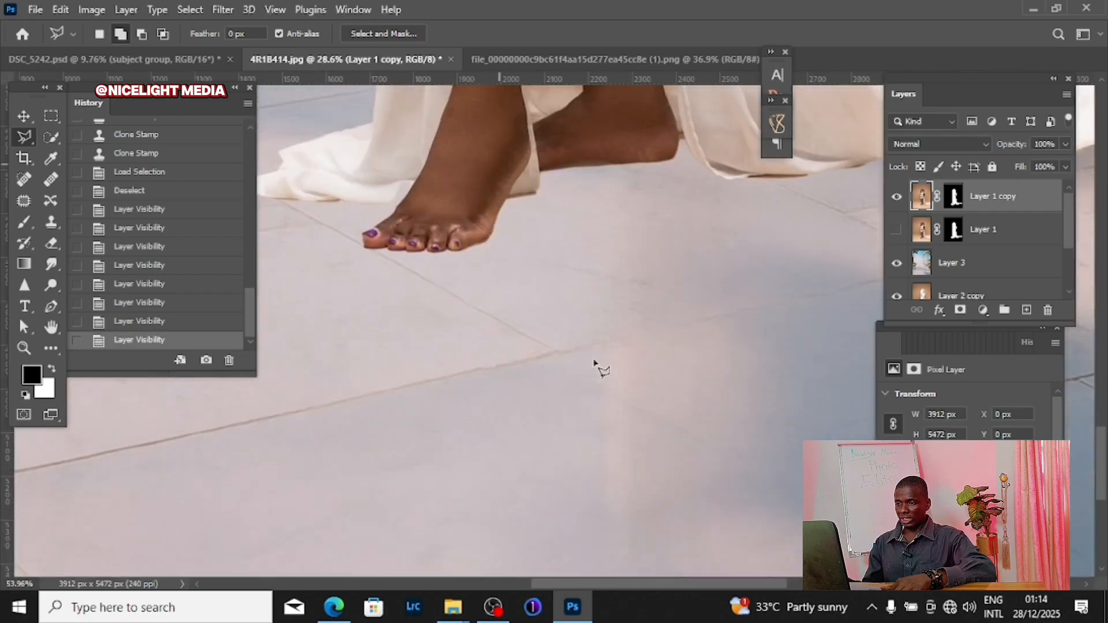
{"action": "scroll", "coordinate": [612, 363], "scroll_direction": "up", "scroll_amount": 2}
{"action": "scroll", "coordinate": [614, 322], "scroll_direction": "down", "scroll_amount": 4}
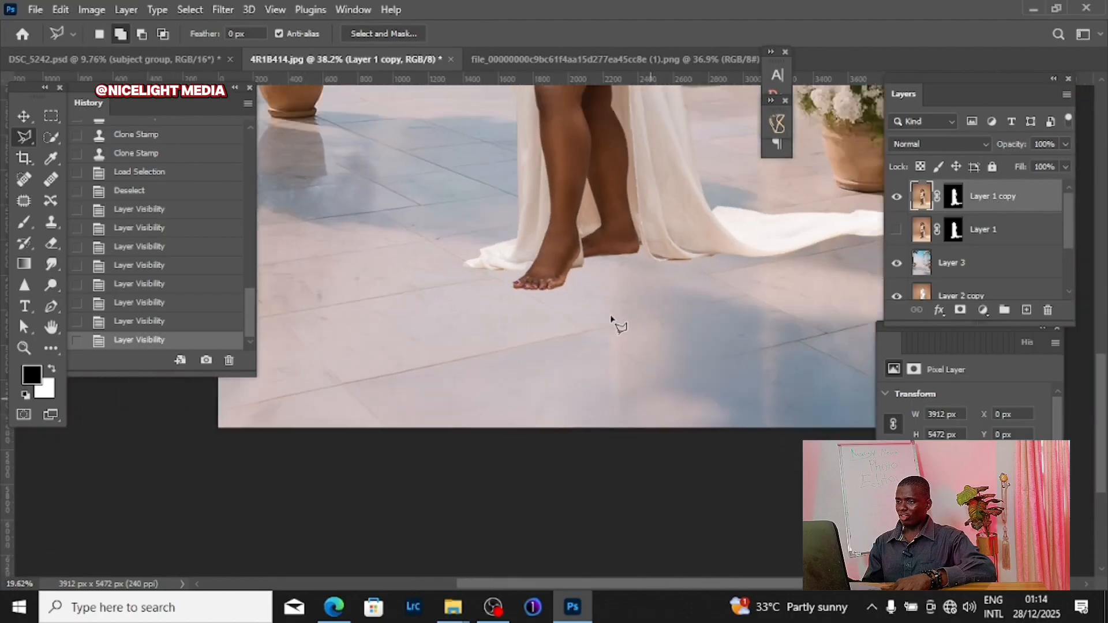
{"action": "left_click_drag", "start_coordinate": [631, 306], "coordinate": [553, 402]}
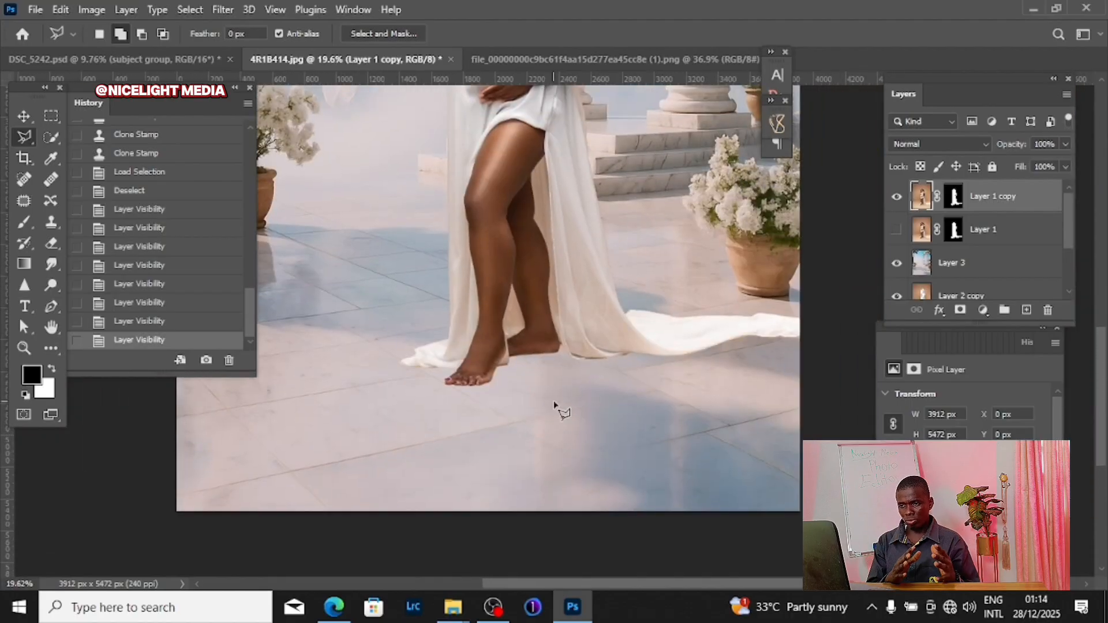
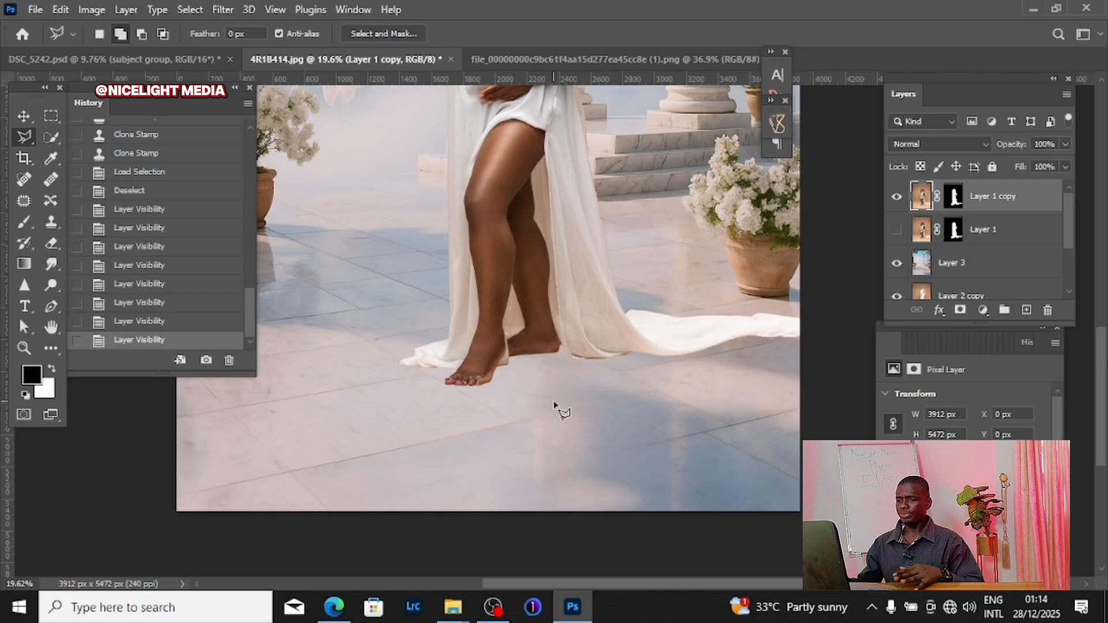
Step: Open the floor image file_000000002ec4620aa90442c8dce8c0ee.png from the FACEBOOK CLIET folder
{"action": "key", "text": "ctrl+0"}
{"action": "left_click", "coordinate": [29, 9]}
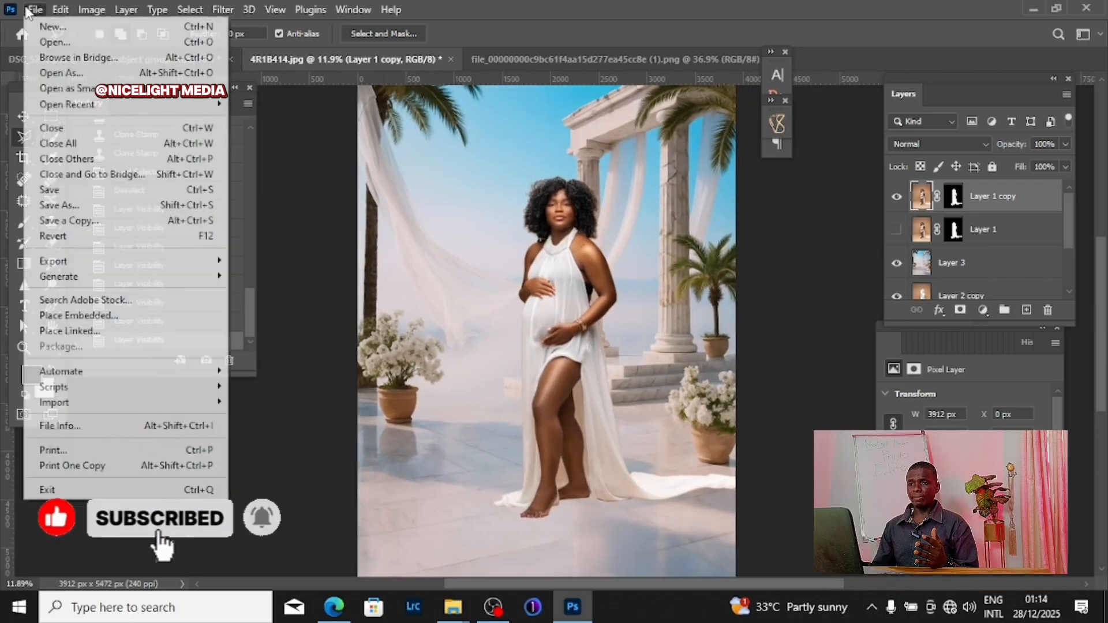
{"action": "key", "text": "Escape"}
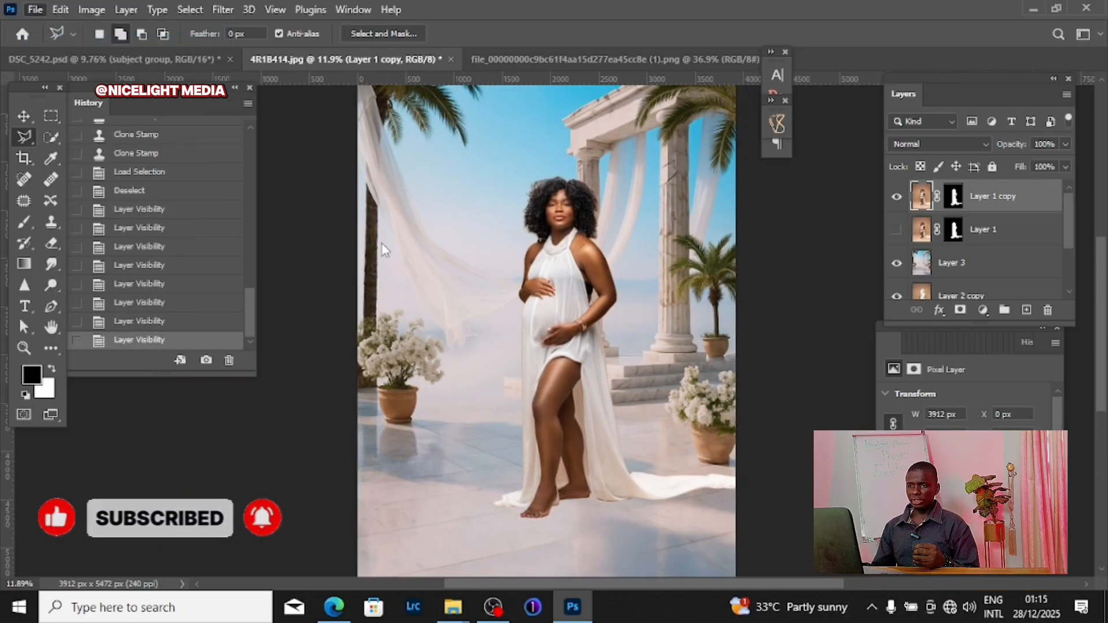
{"action": "key", "text": "ctrl+o"}
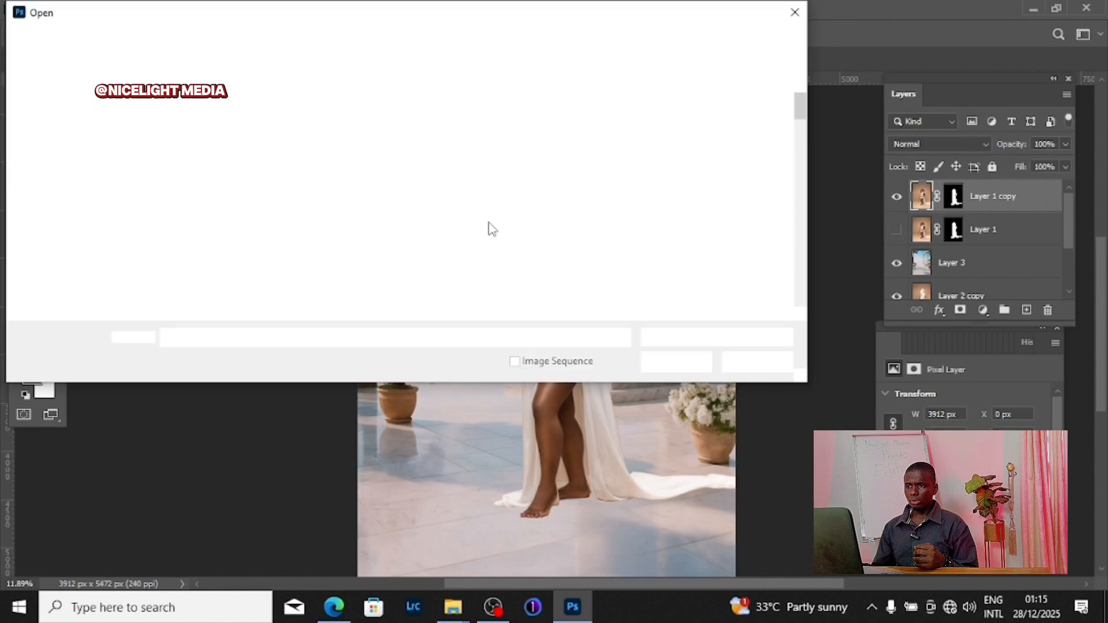
{"action": "scroll", "coordinate": [577, 205], "scroll_direction": "down", "scroll_amount": 4}
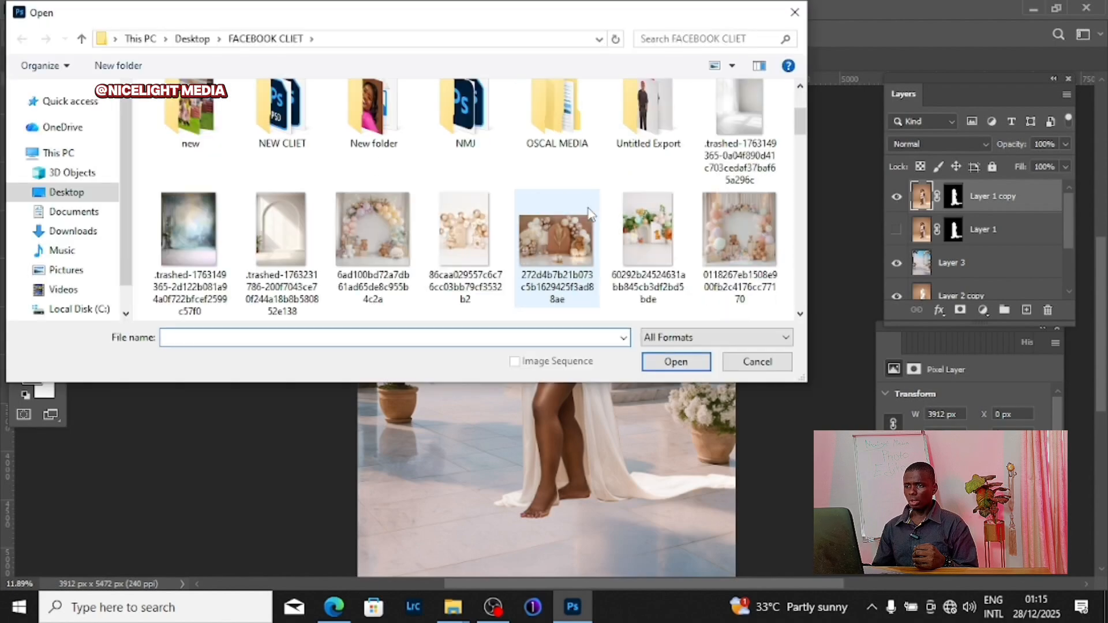
{"action": "scroll", "coordinate": [171, 149], "scroll_direction": "down", "scroll_amount": 5}
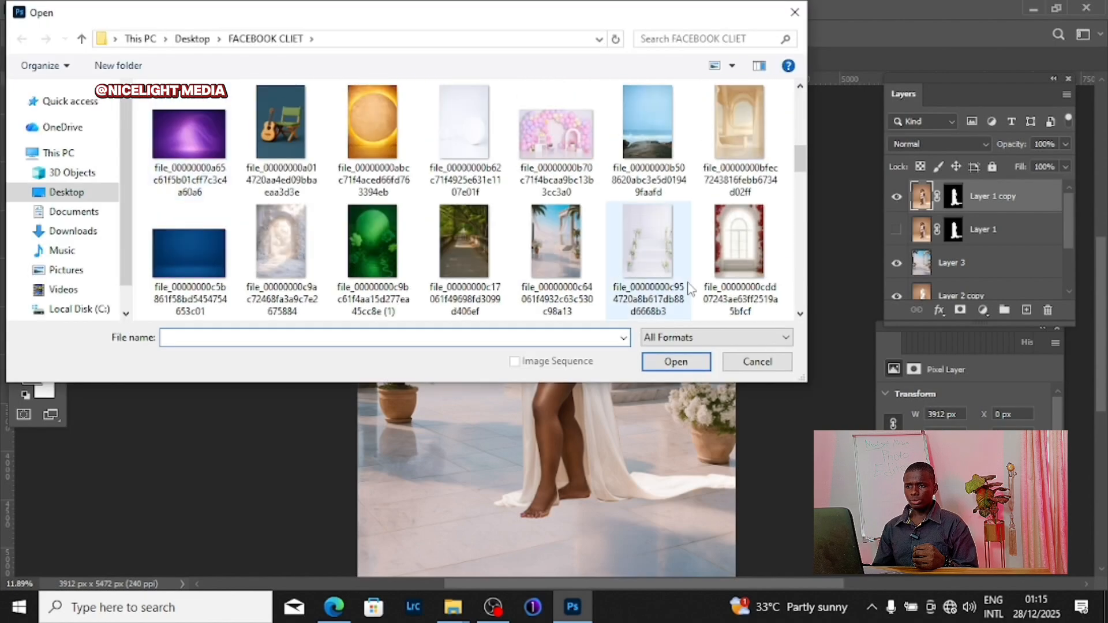
{"action": "scroll", "coordinate": [611, 243], "scroll_direction": "down", "scroll_amount": 2}
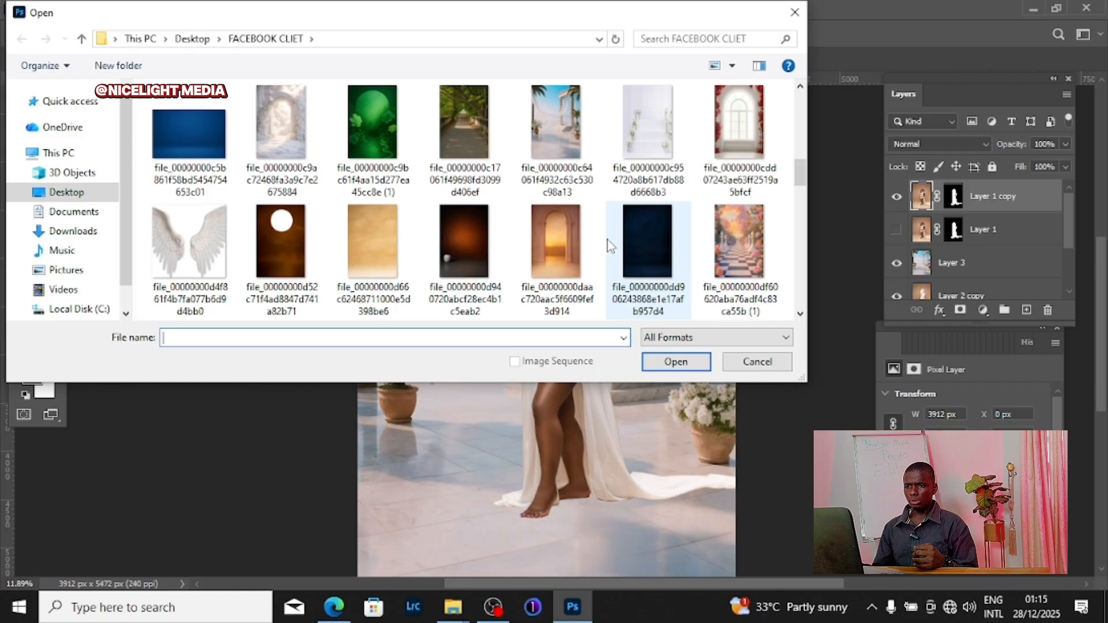
{"action": "scroll", "coordinate": [610, 246], "scroll_direction": "down", "scroll_amount": 3}
{"action": "scroll", "coordinate": [450, 214], "scroll_direction": "down", "scroll_amount": 3}
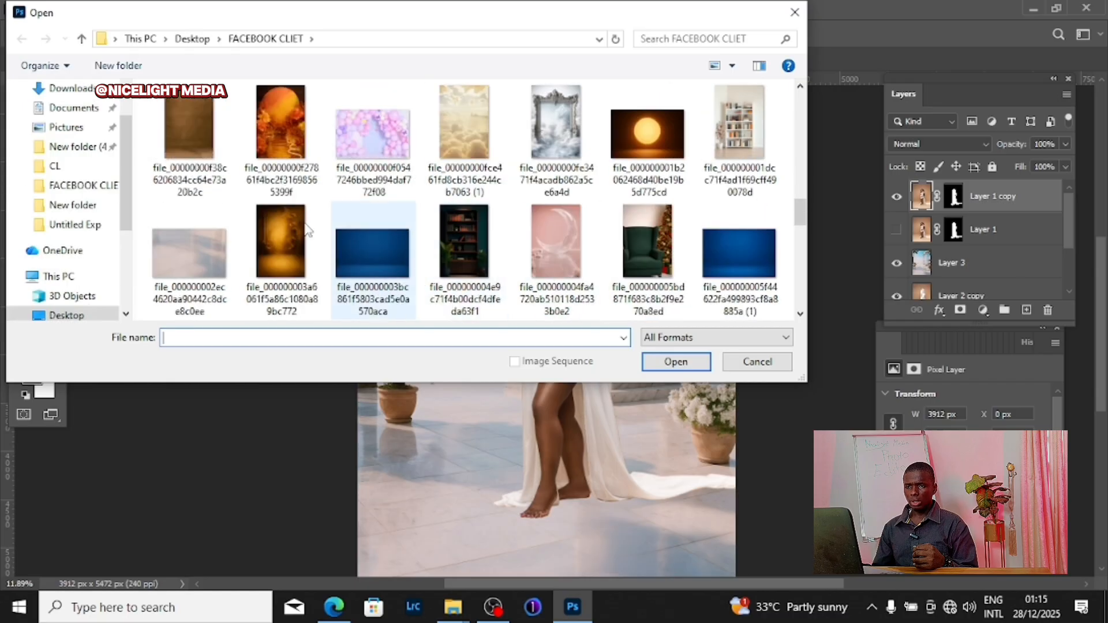
{"action": "left_click", "coordinate": [172, 234]}
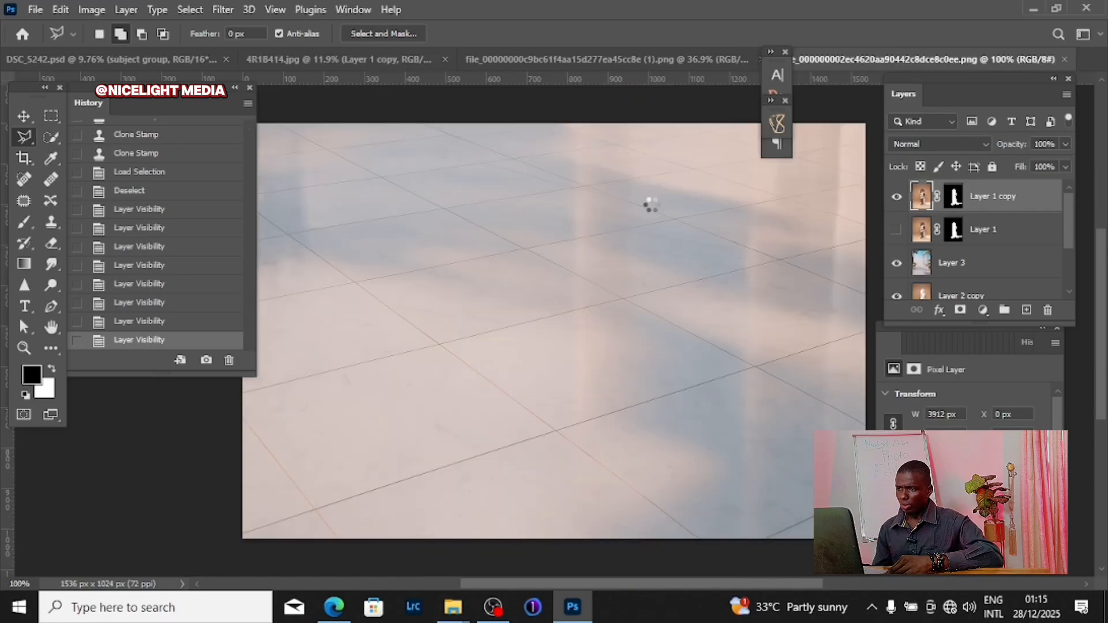
Step: Copy the floor image into 4R1B414.jpg as a layer over the subject's lower legs, and close the floor image's document
{"action": "mouse_move", "coordinate": [800, 328]}
{"action": "left_mouse_down"}
{"action": "mouse_move", "coordinate": [759, 398]}
{"action": "mouse_move", "coordinate": [771, 341]}
{"action": "left_mouse_up"}
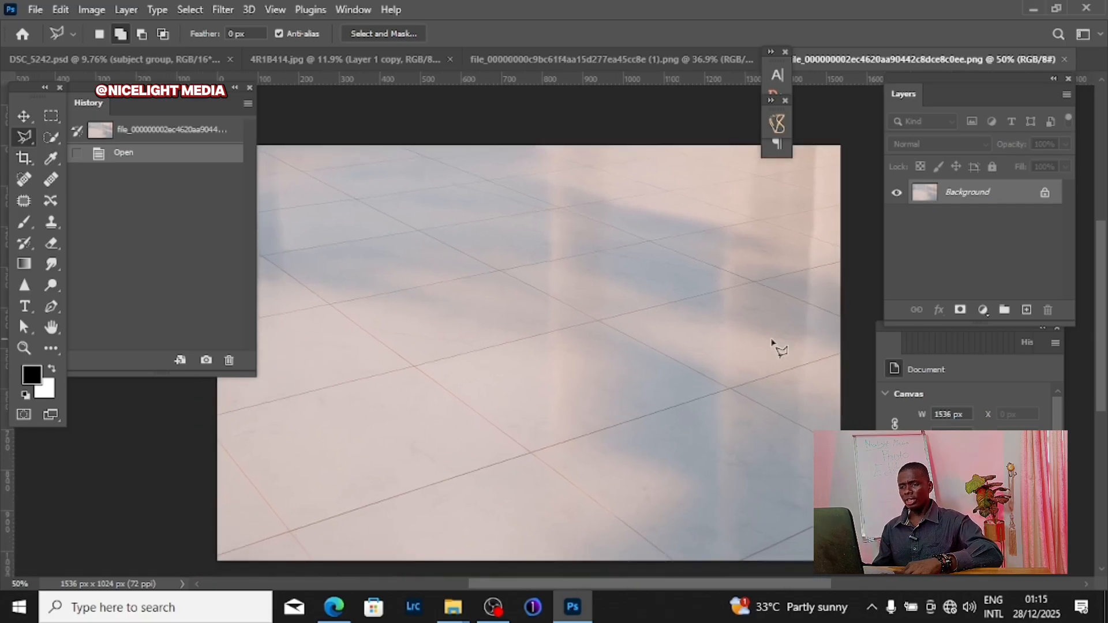
{"action": "left_click", "coordinate": [23, 115]}
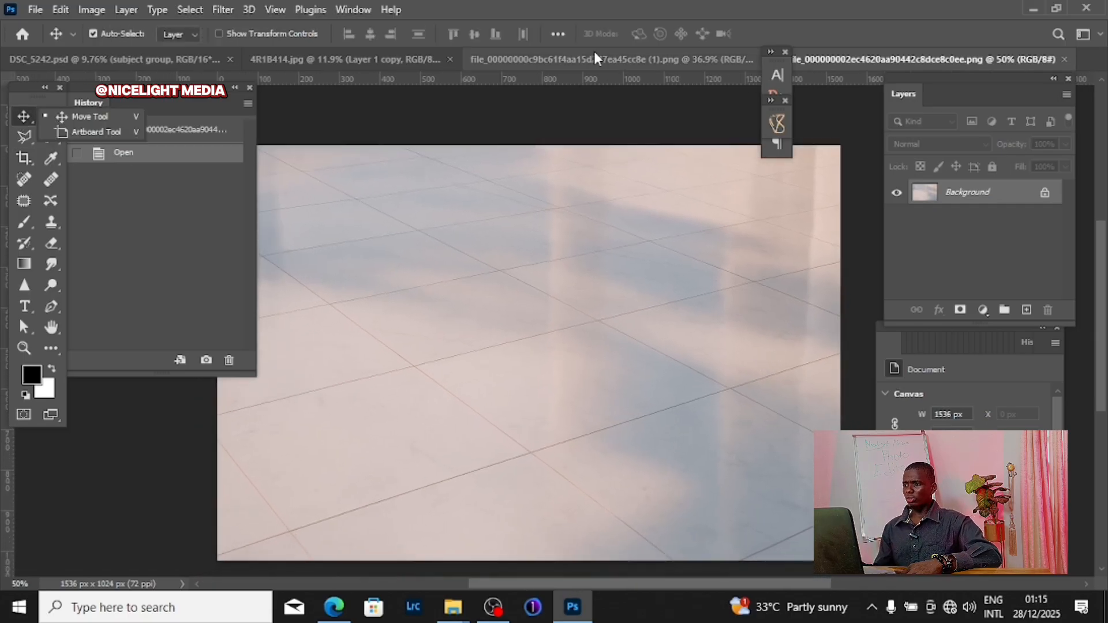
{"action": "left_click_drag", "start_coordinate": [857, 59], "coordinate": [764, 166]}
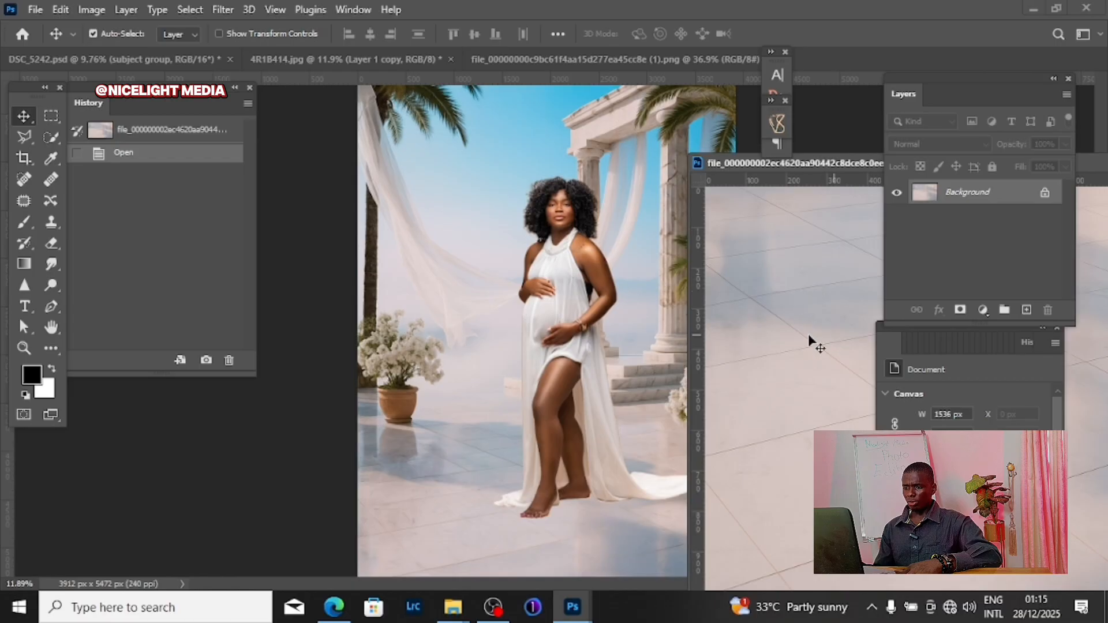
{"action": "left_click_drag", "start_coordinate": [501, 459], "coordinate": [502, 461]}
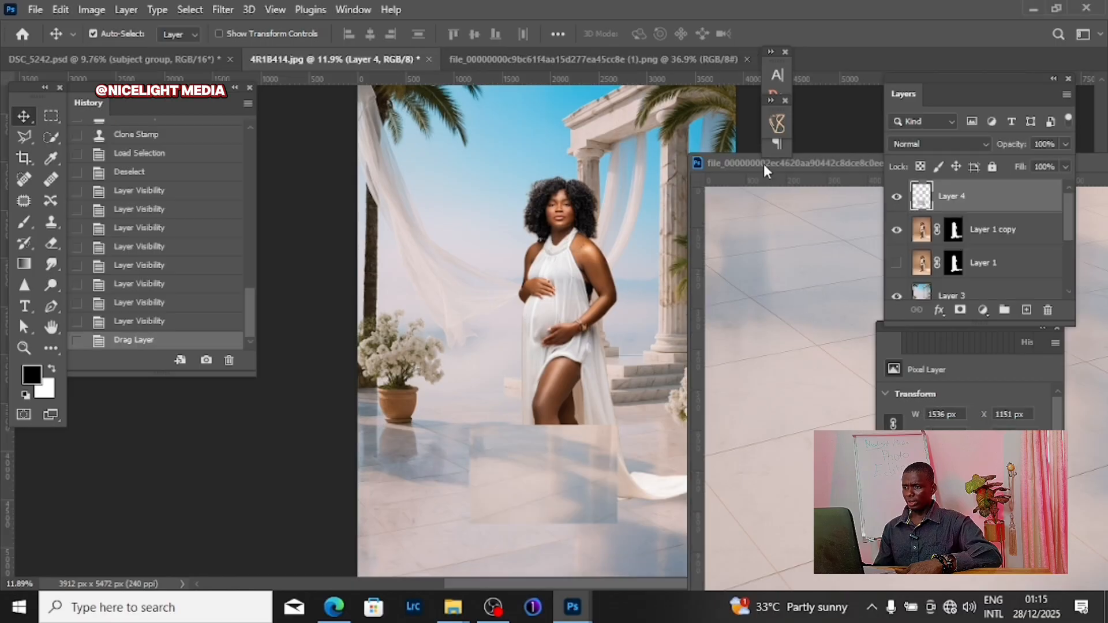
{"action": "left_click", "coordinate": [732, 168]}
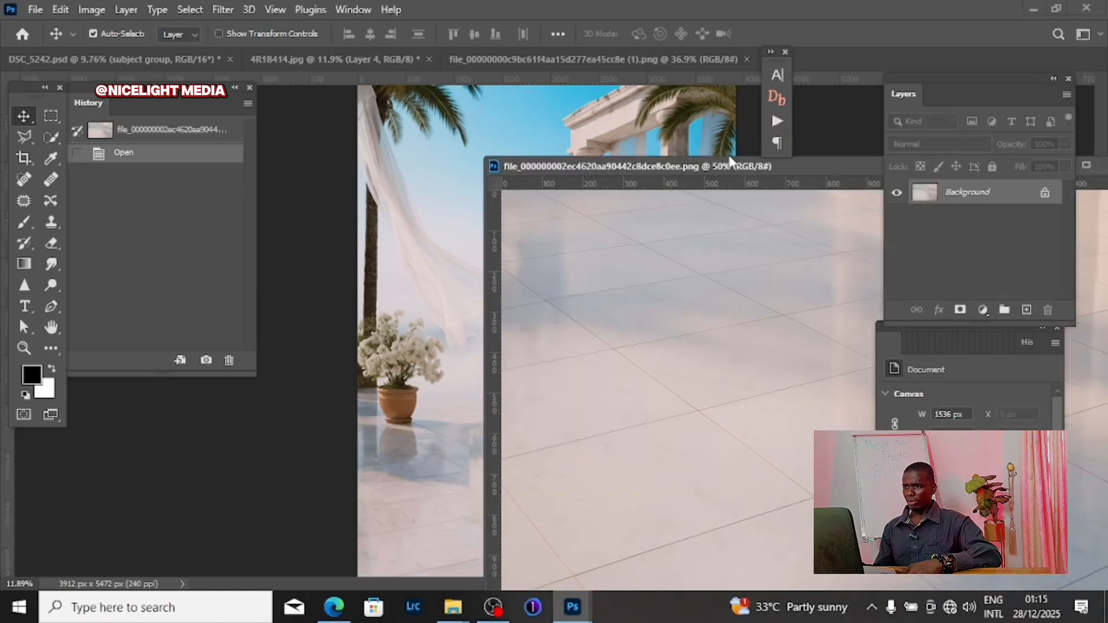
{"action": "left_click_drag", "start_coordinate": [719, 169], "coordinate": [300, 132]}
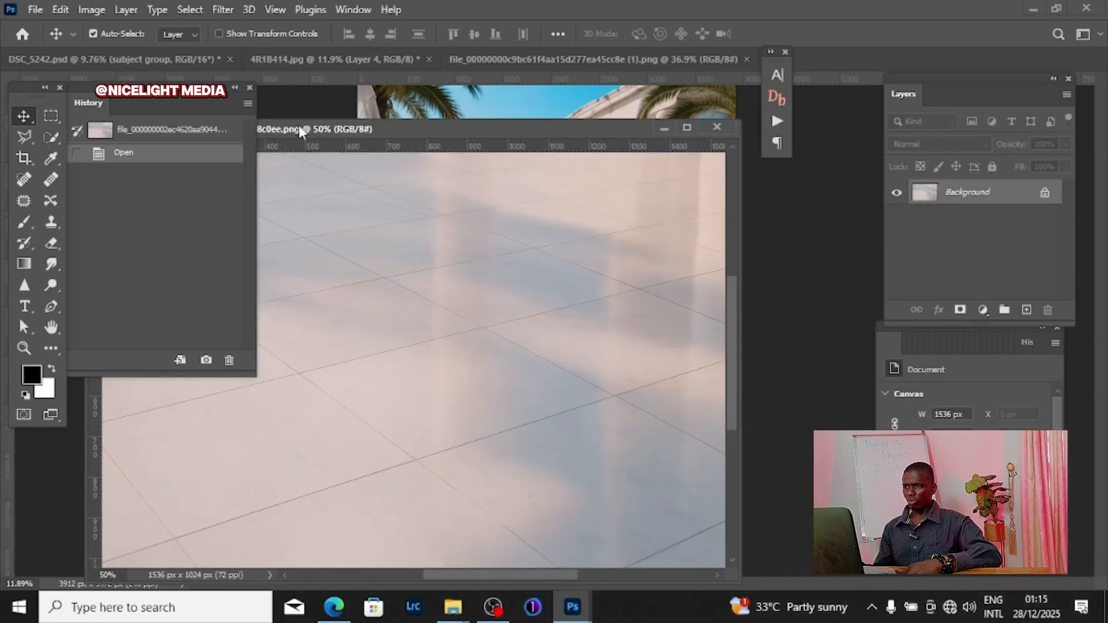
{"action": "left_click", "coordinate": [716, 127]}
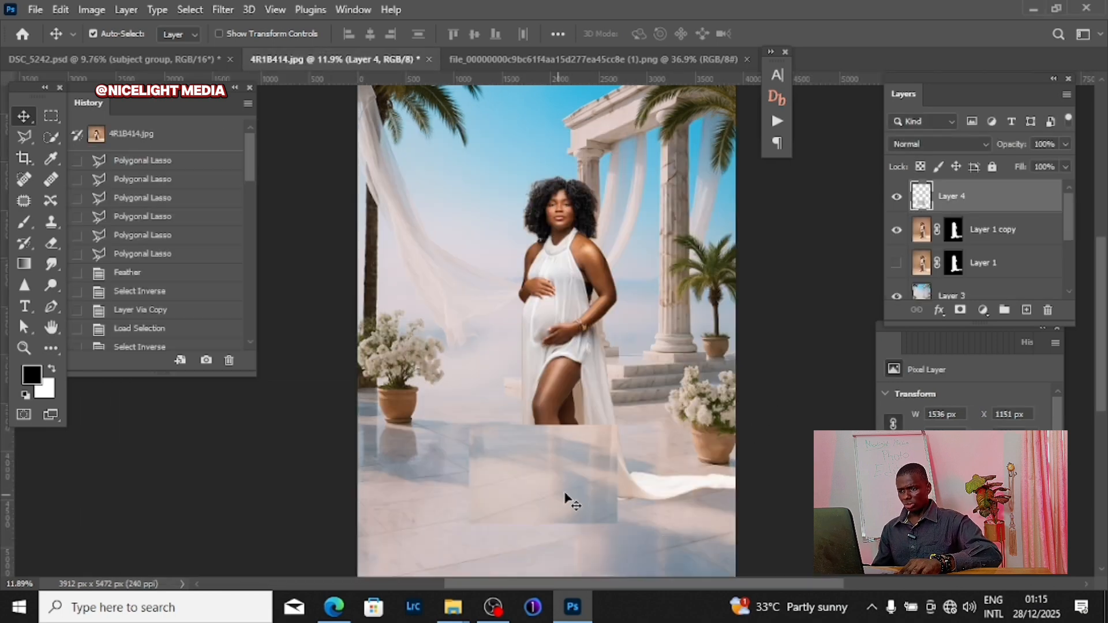
Step: Move the floor layer below Layer 1 and scale it to about 261.59%, covering the full width of the picture's lower part
{"action": "left_click_drag", "start_coordinate": [975, 199], "coordinate": [975, 279]}
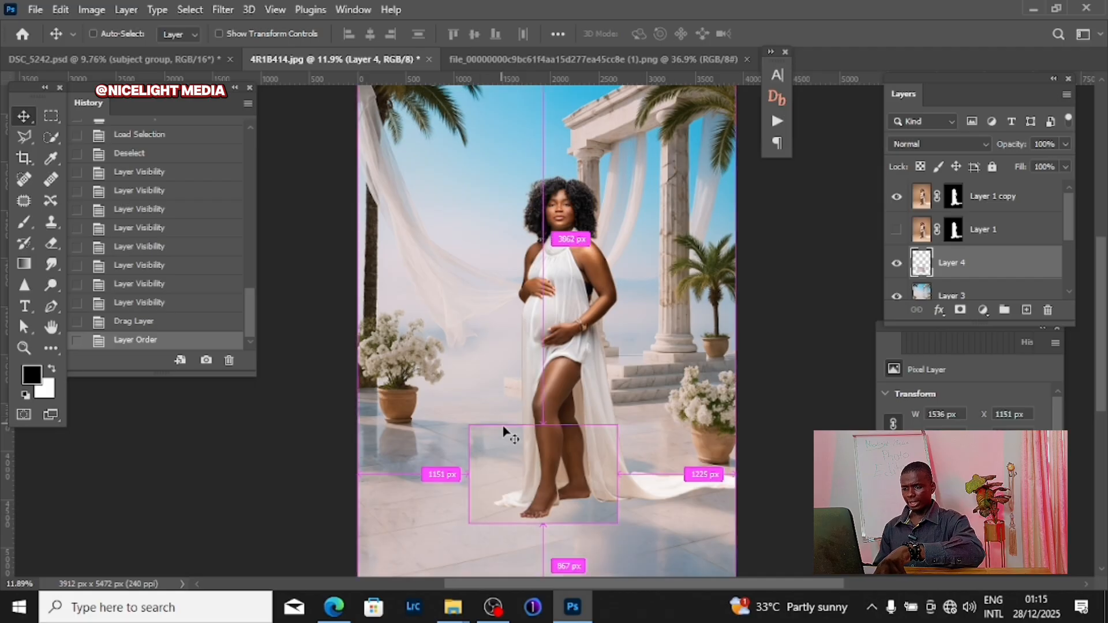
{"action": "key", "text": "ctrl+t"}
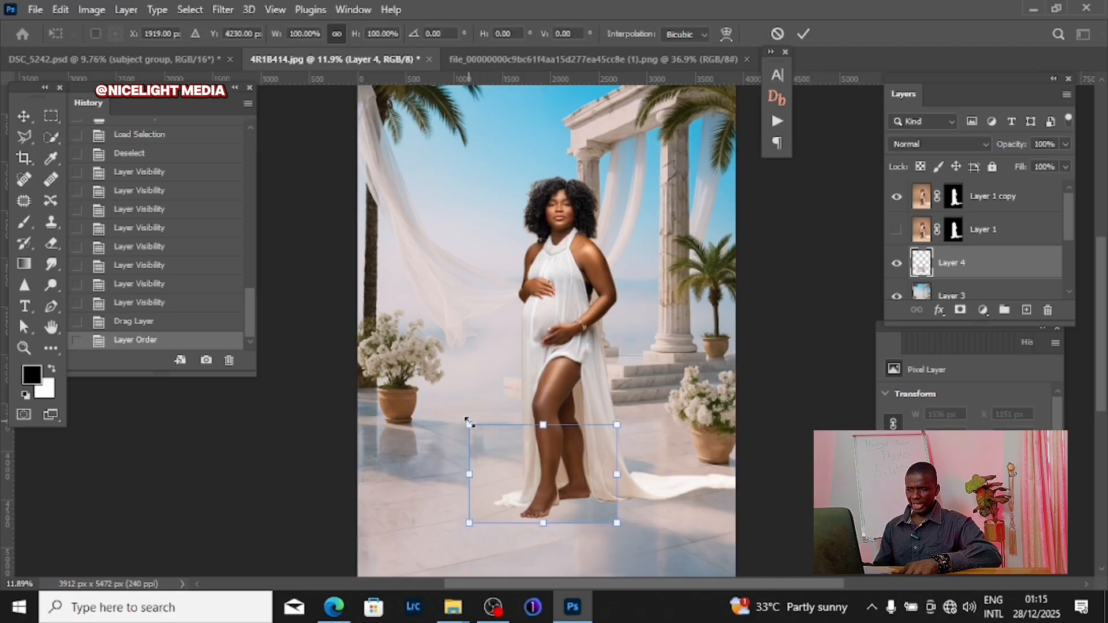
{"action": "left_click_drag", "start_coordinate": [469, 423], "coordinate": [465, 477]}
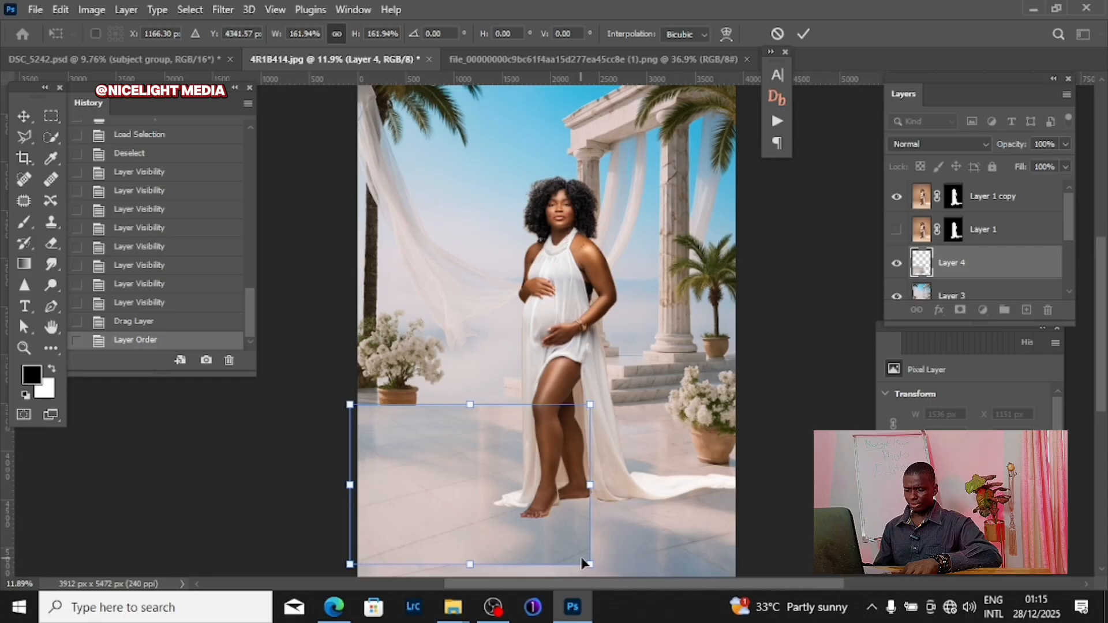
{"action": "scroll", "coordinate": [615, 444], "scroll_direction": "down", "scroll_amount": 2}
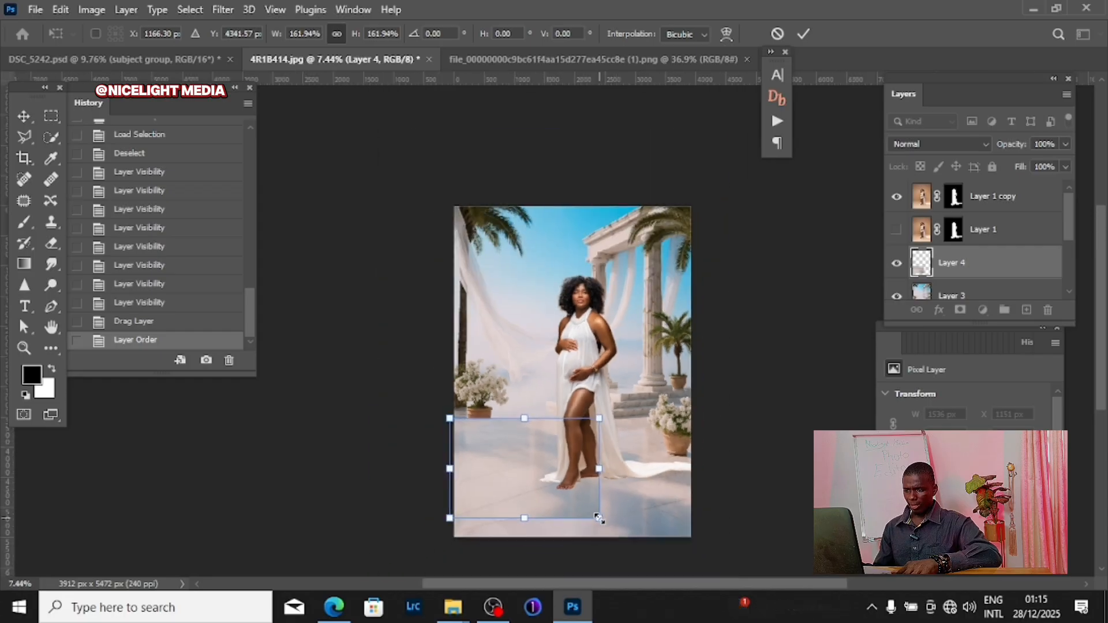
{"action": "left_click_drag", "start_coordinate": [598, 517], "coordinate": [713, 551]}
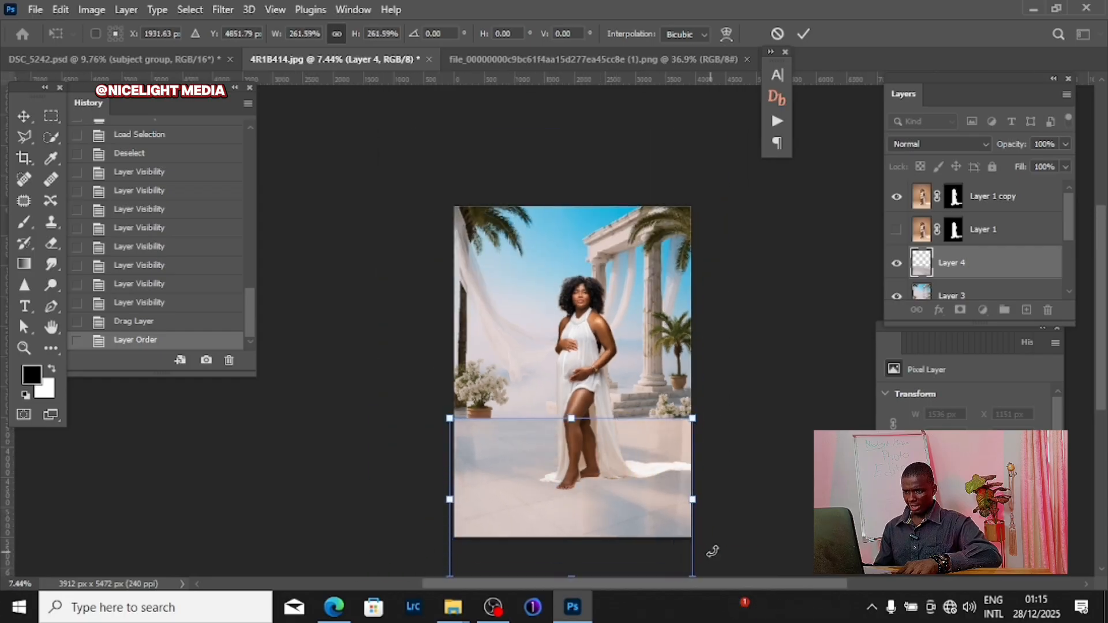
{"action": "mouse_move", "coordinate": [614, 494]}
{"action": "left_mouse_down"}
{"action": "mouse_move", "coordinate": [623, 521]}
{"action": "mouse_move", "coordinate": [613, 506]}
{"action": "left_mouse_up"}
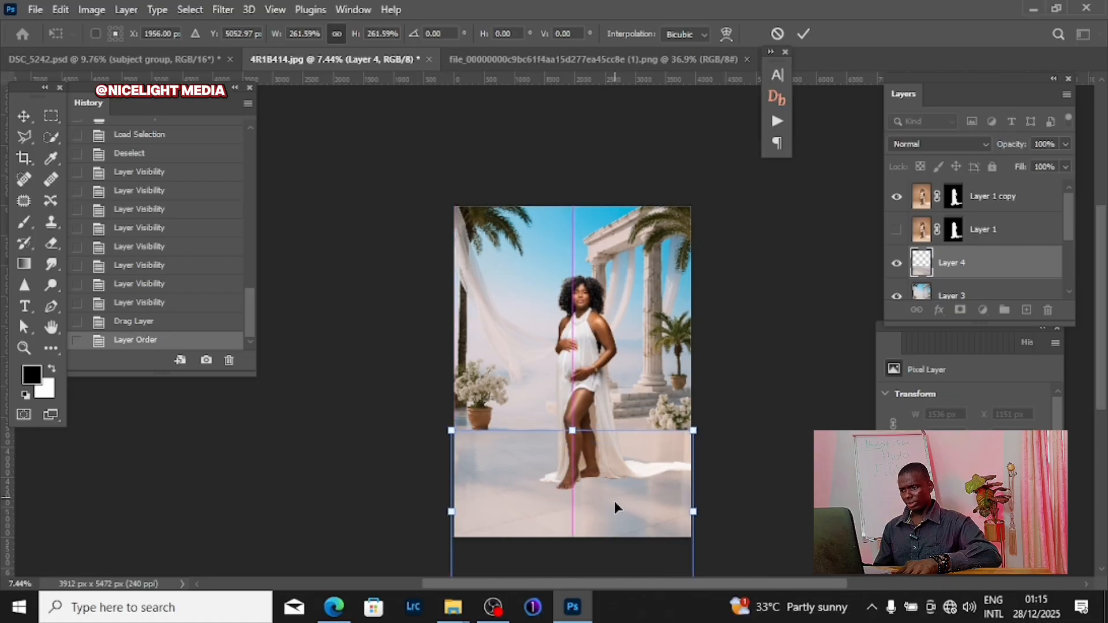
{"action": "key", "text": "Return"}
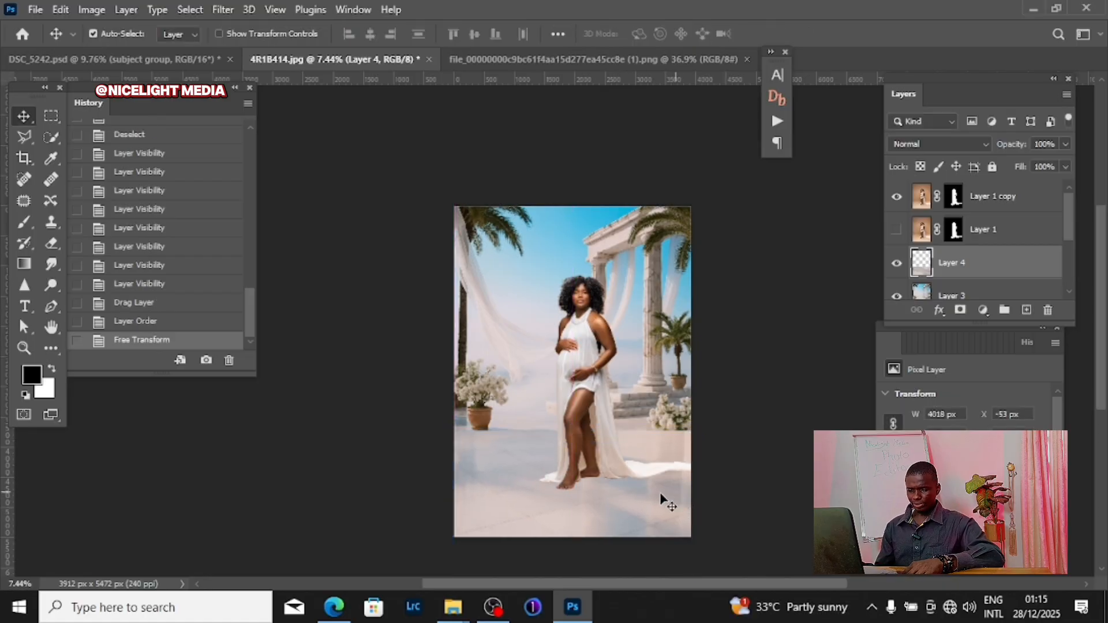
{"action": "scroll", "coordinate": [660, 502], "scroll_direction": "up", "scroll_amount": 1}
{"action": "scroll", "coordinate": [654, 504], "scroll_direction": "up", "scroll_amount": 2}
{"action": "scroll", "coordinate": [581, 497], "scroll_direction": "down", "scroll_amount": 3}
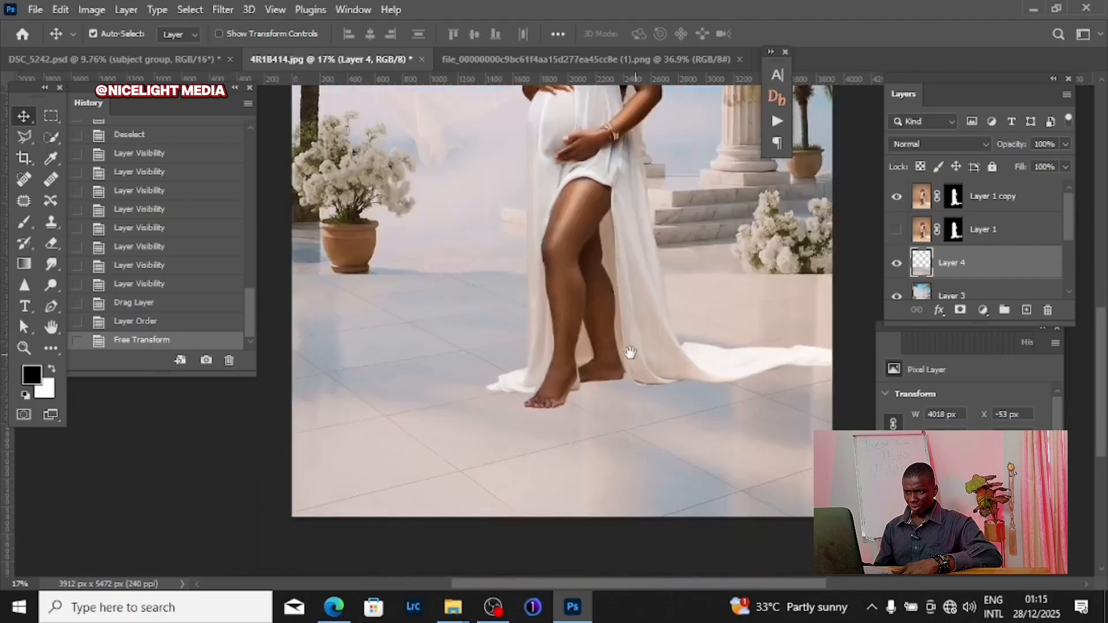
{"action": "scroll", "coordinate": [587, 397], "scroll_direction": "up", "scroll_amount": 1}
{"action": "scroll", "coordinate": [593, 399], "scroll_direction": "down", "scroll_amount": 3}
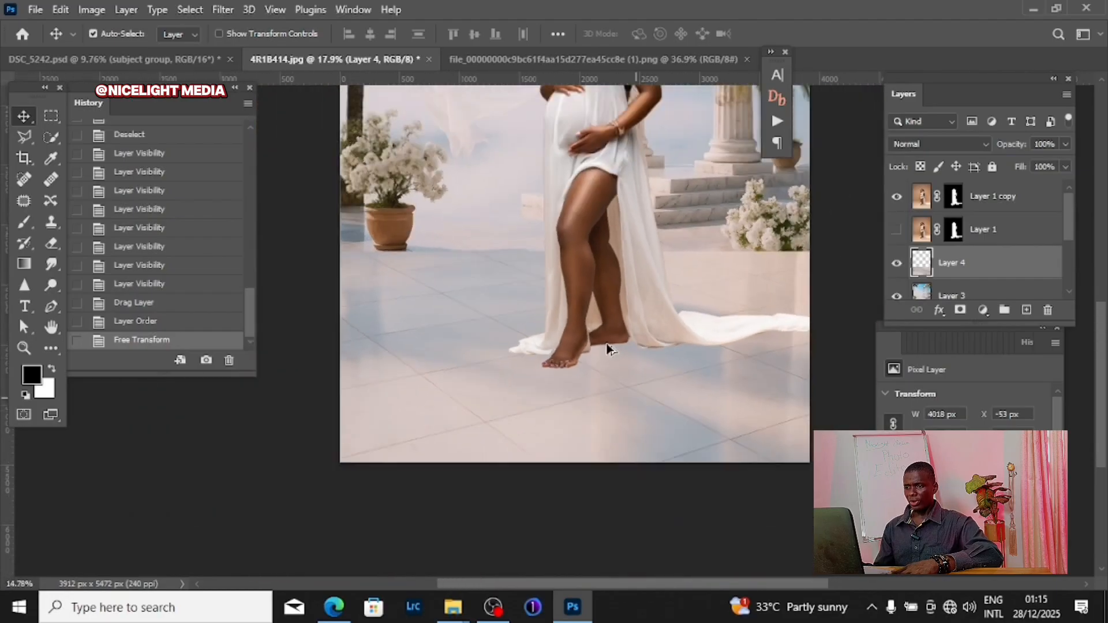
Step: Outline the floor layer's upper edge with the Polygonal Lasso, in a band across the full picture width from the flower pots to the subject's knees
{"action": "scroll", "coordinate": [701, 364], "scroll_direction": "up", "scroll_amount": 2}
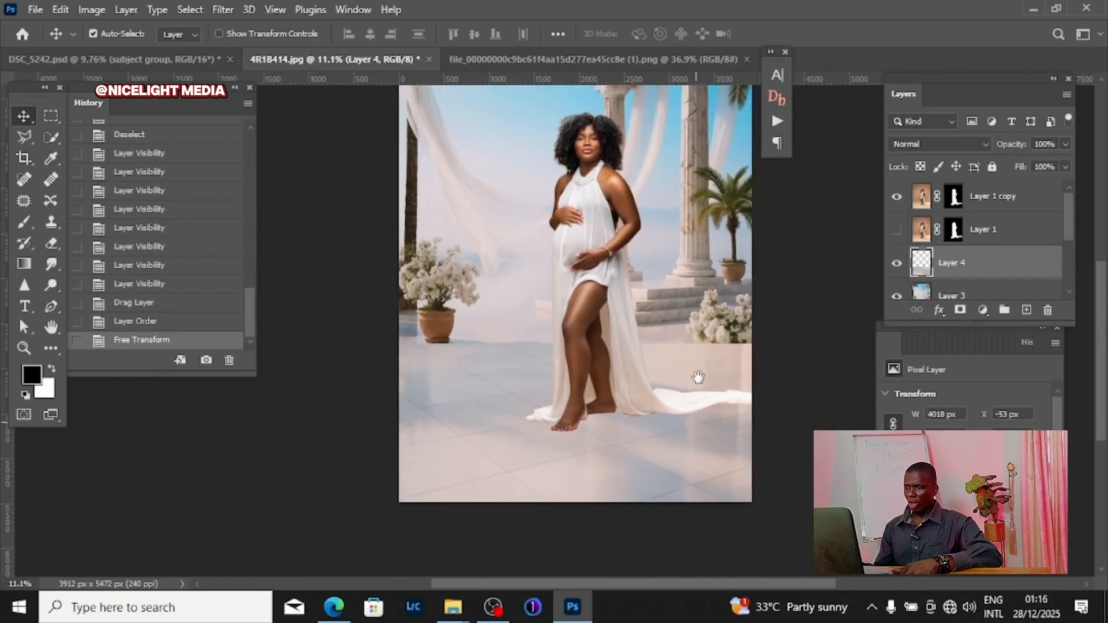
{"action": "scroll", "coordinate": [635, 369], "scroll_direction": "up", "scroll_amount": 3}
{"action": "scroll", "coordinate": [729, 383], "scroll_direction": "left", "scroll_amount": 5}
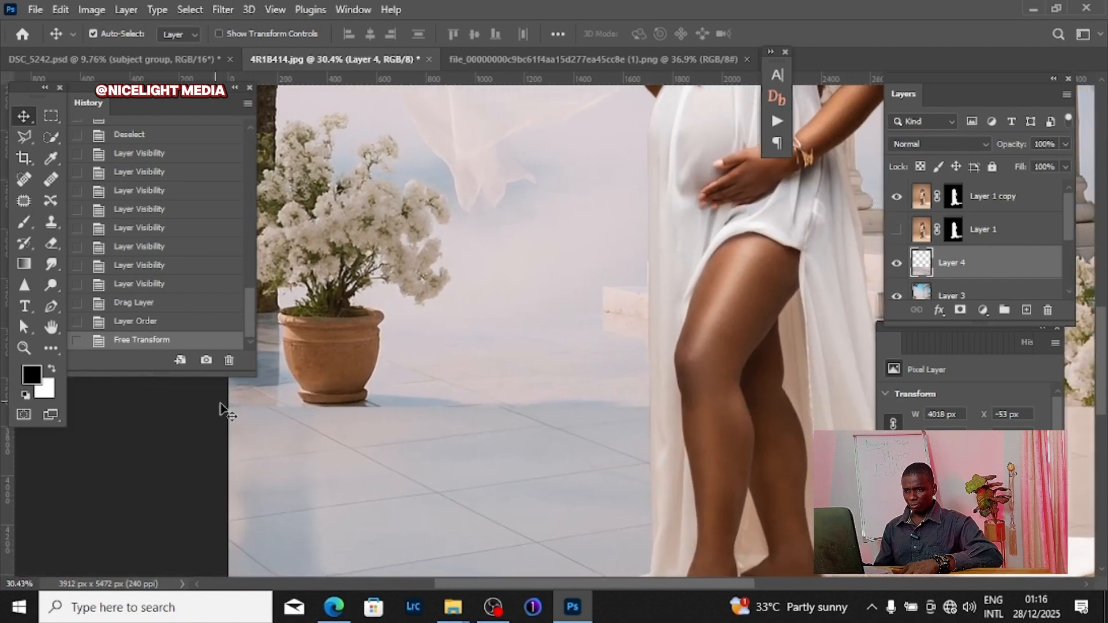
{"action": "scroll", "coordinate": [664, 427], "scroll_direction": "down", "scroll_amount": 3}
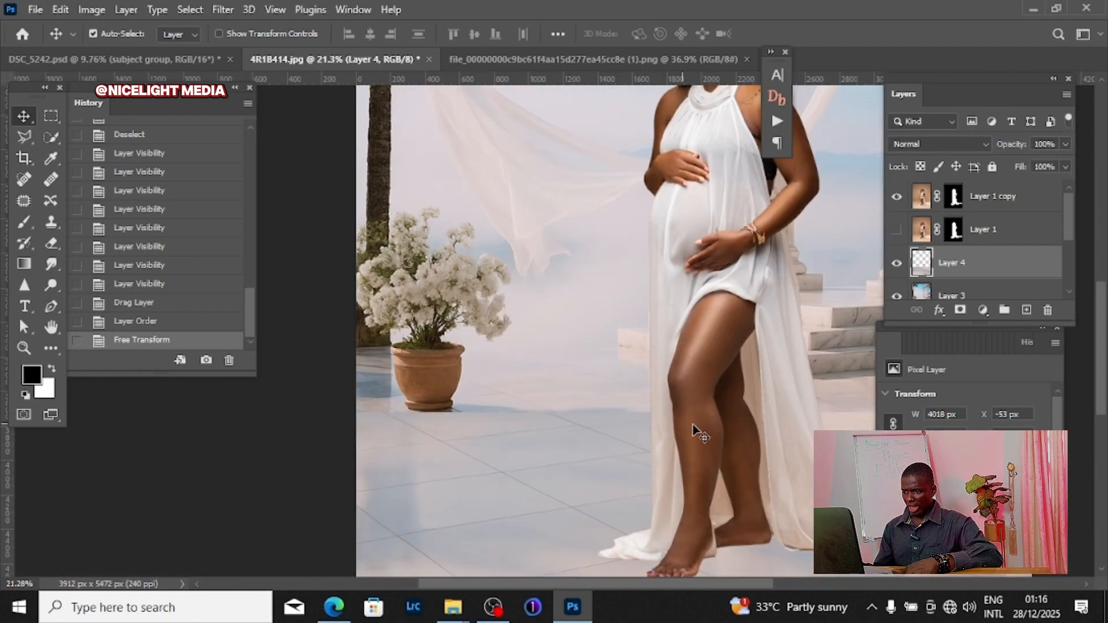
{"action": "scroll", "coordinate": [801, 427], "scroll_direction": "down", "scroll_amount": 3}
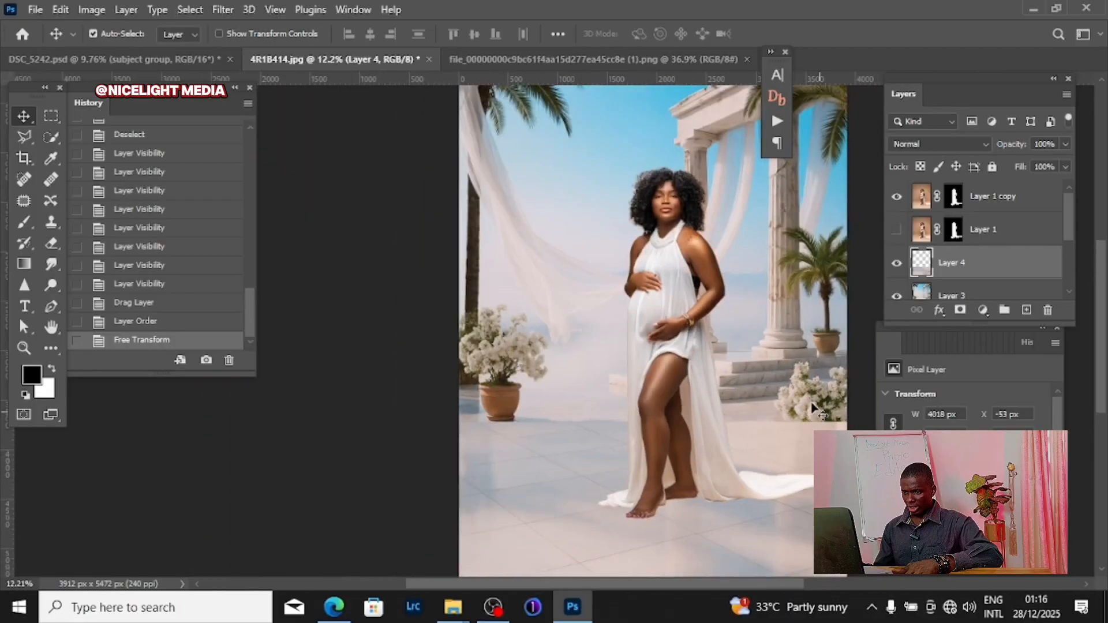
{"action": "left_click", "coordinate": [19, 137]}
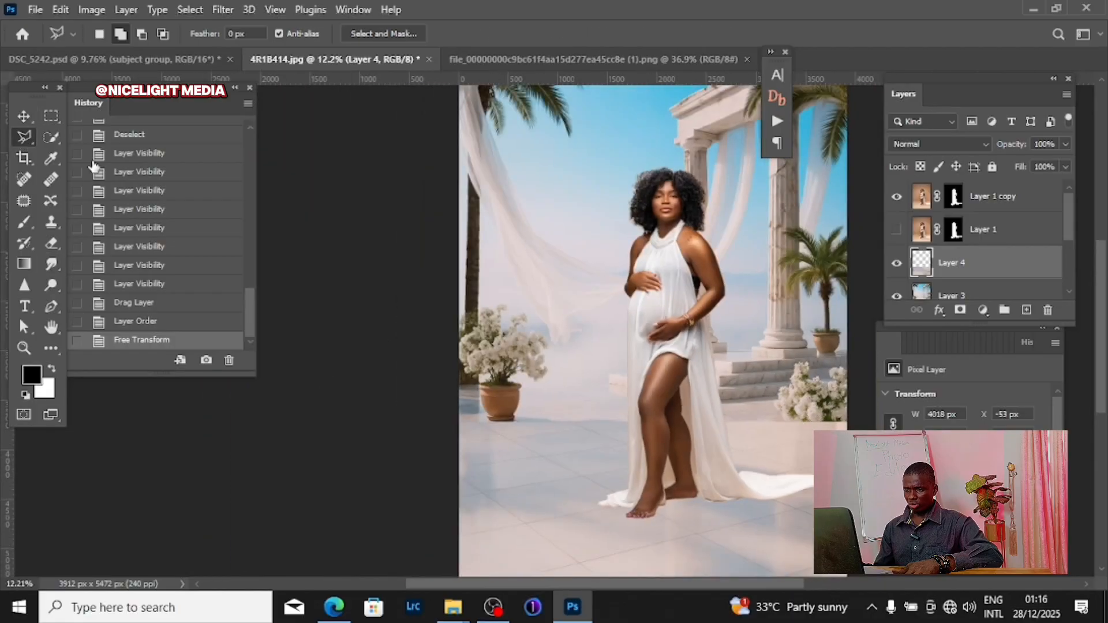
{"action": "left_click", "coordinate": [448, 438]}
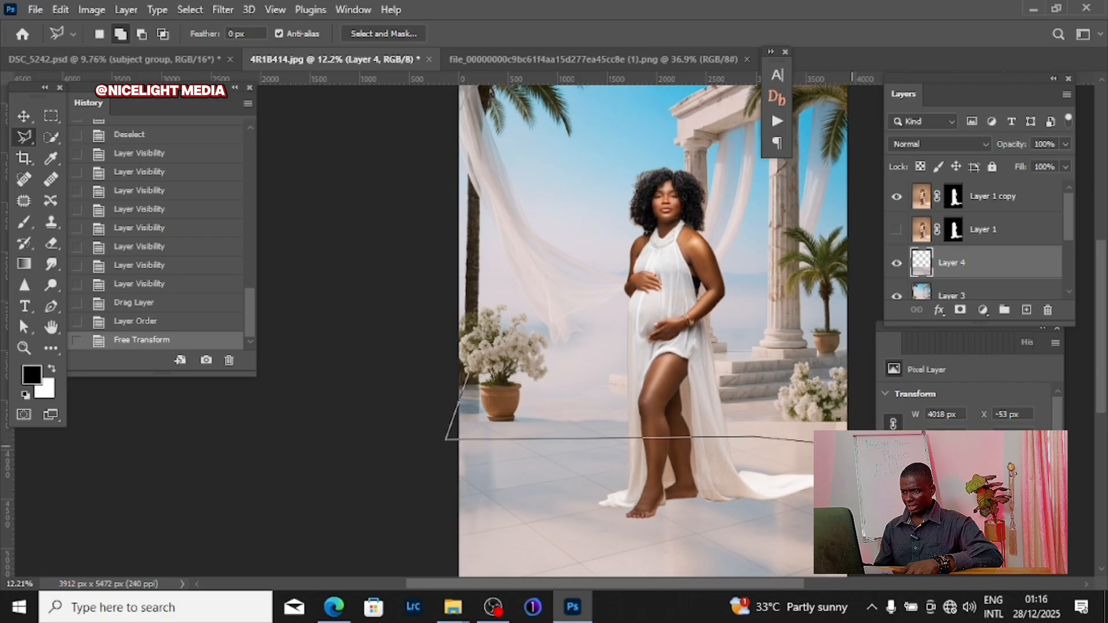
{"action": "left_click", "coordinate": [909, 449]}
{"action": "left_click", "coordinate": [852, 367]}
{"action": "left_click", "coordinate": [831, 354]}
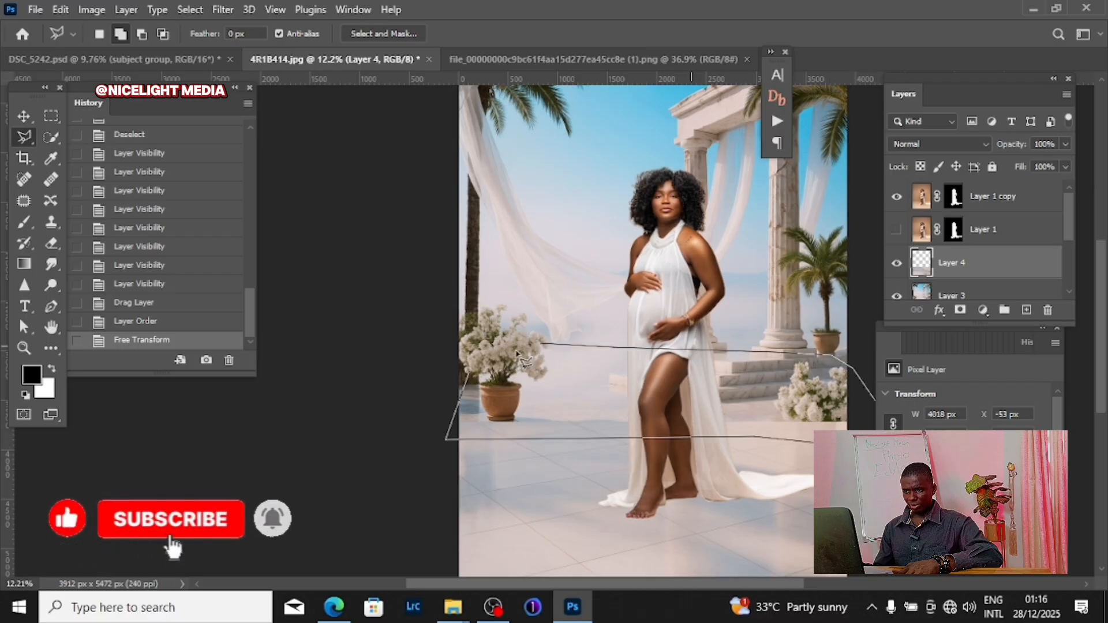
{"action": "double_click", "coordinate": [482, 376]}
Step: Feather the selection by 88 pixels, clear the floor layer inside it and deselect
{"action": "right_click", "coordinate": [491, 243]}
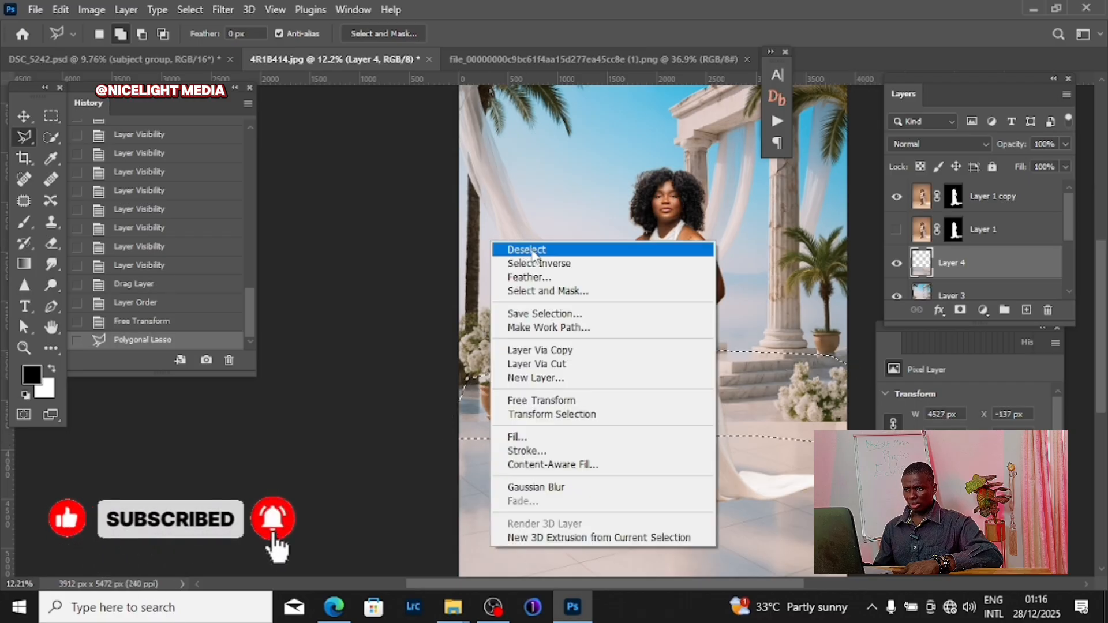
{"action": "left_click", "coordinate": [537, 277]}
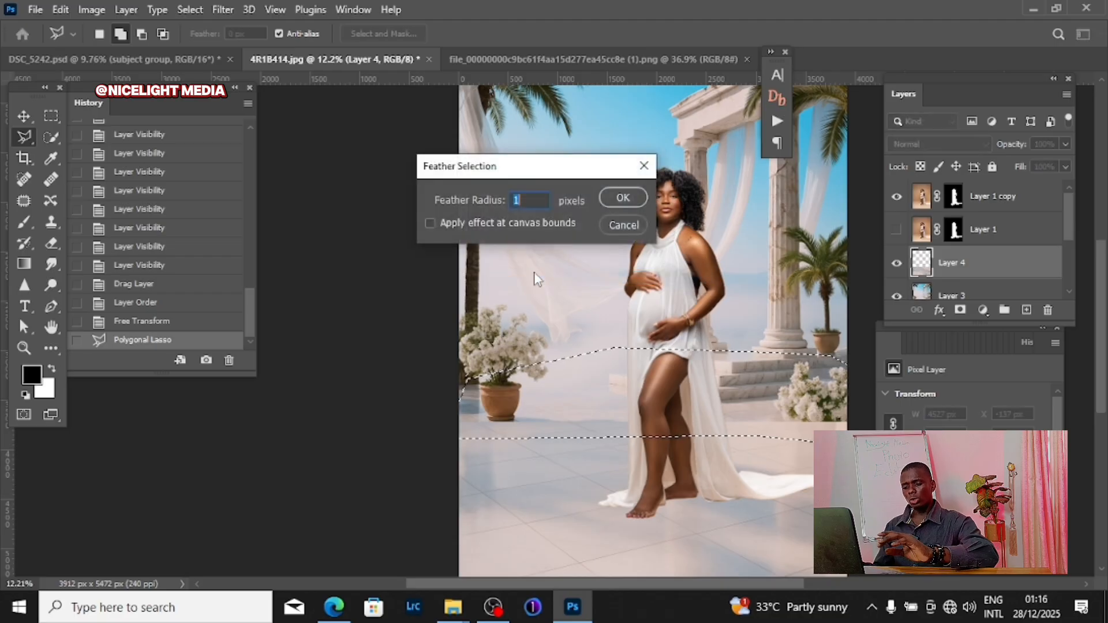
{"action": "type", "text": "88"}
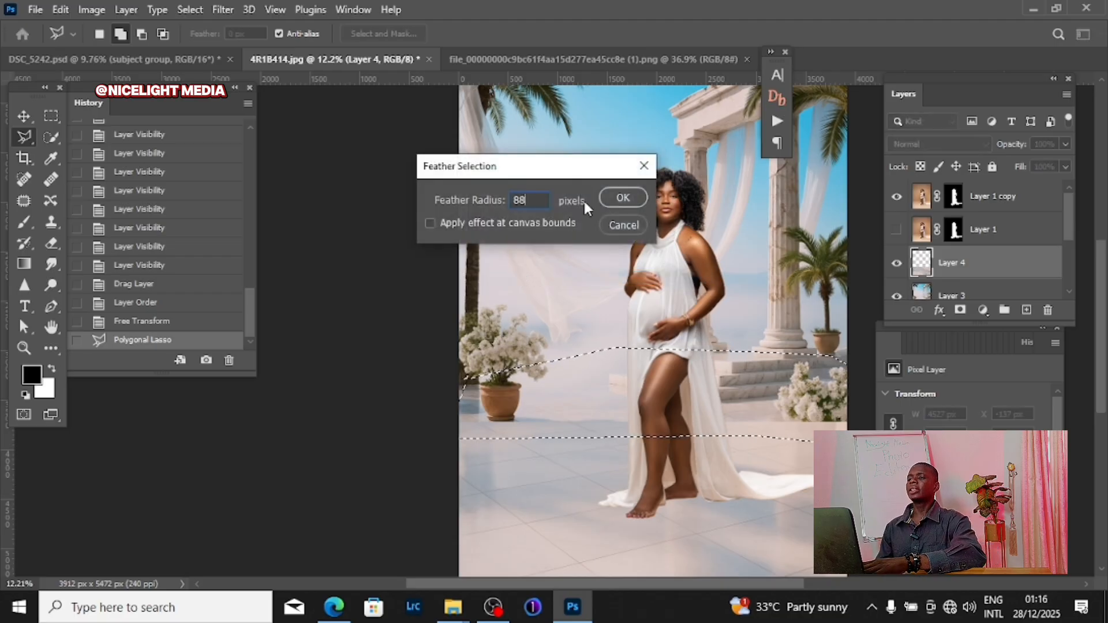
{"action": "left_click", "coordinate": [615, 198]}
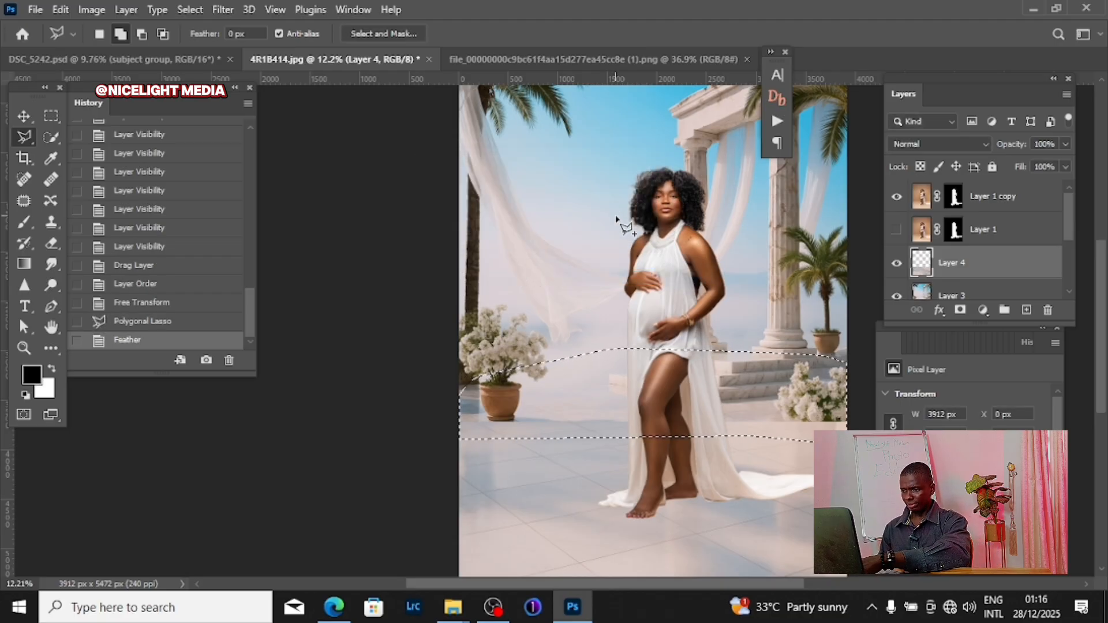
{"action": "key", "text": "Delete"}
{"action": "right_click", "coordinate": [682, 252]}
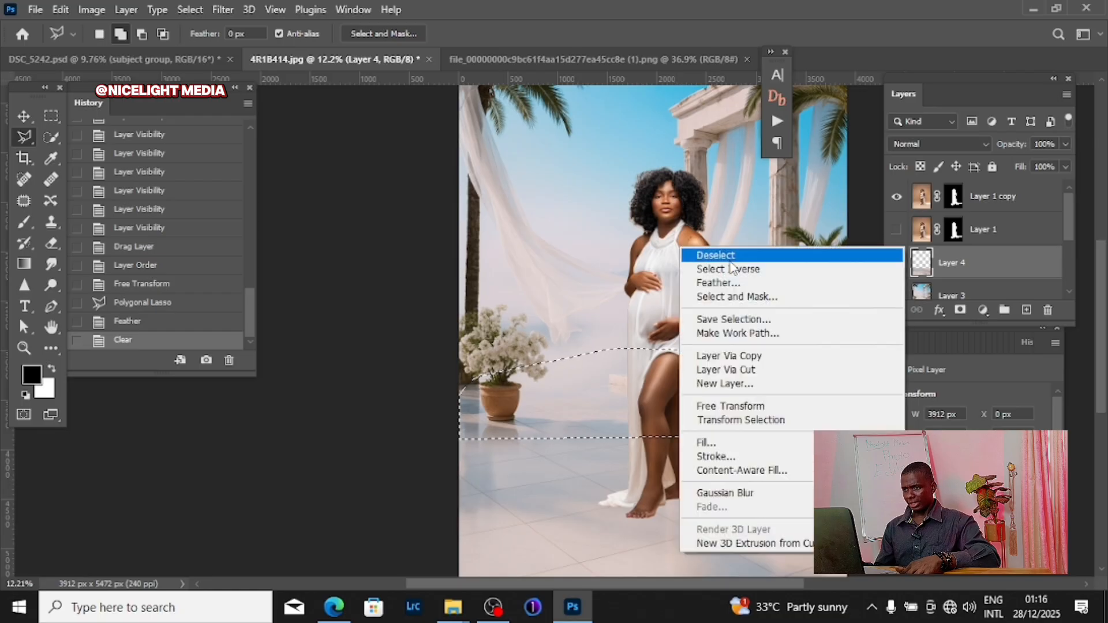
{"action": "left_click", "coordinate": [729, 254]}
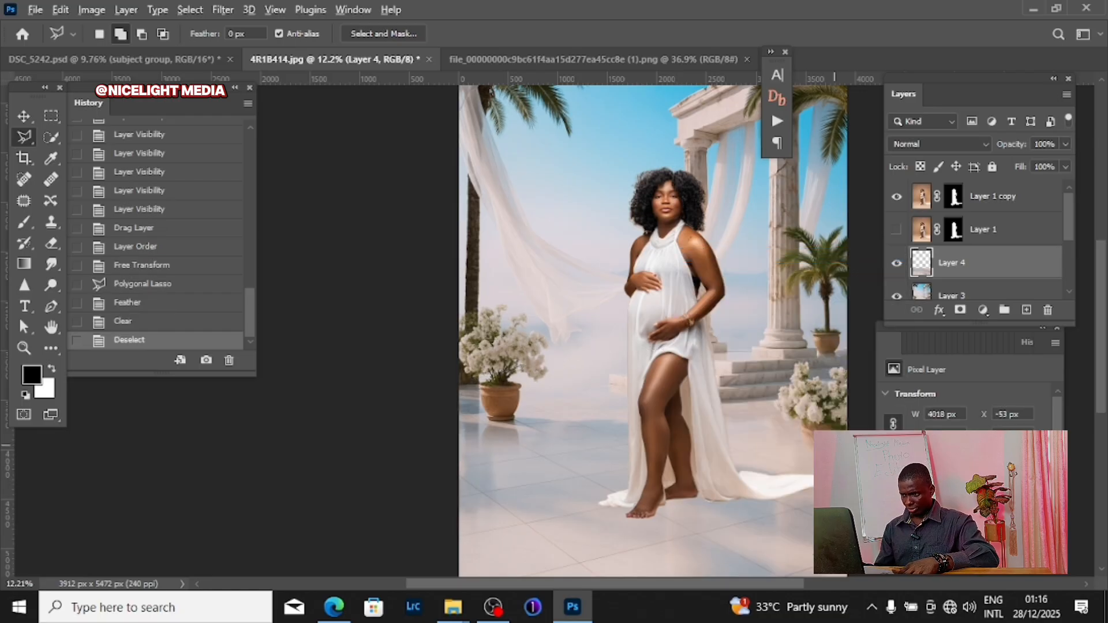
Step: Bring back the feathered selection, clear the floor layer inside it a second time and deselect
{"action": "scroll", "coordinate": [834, 445], "scroll_direction": "up", "scroll_amount": 14}
{"action": "scroll", "coordinate": [840, 438], "scroll_direction": "down", "scroll_amount": 5}
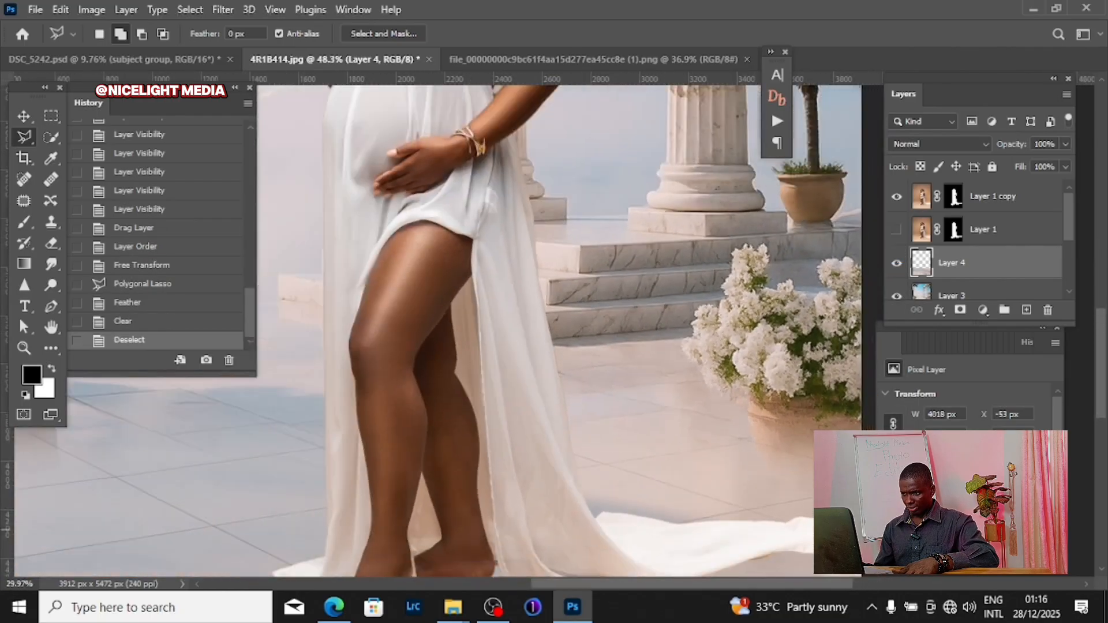
{"action": "scroll", "coordinate": [825, 424], "scroll_direction": "down", "scroll_amount": 8}
{"action": "key", "text": "ctrl+z"}
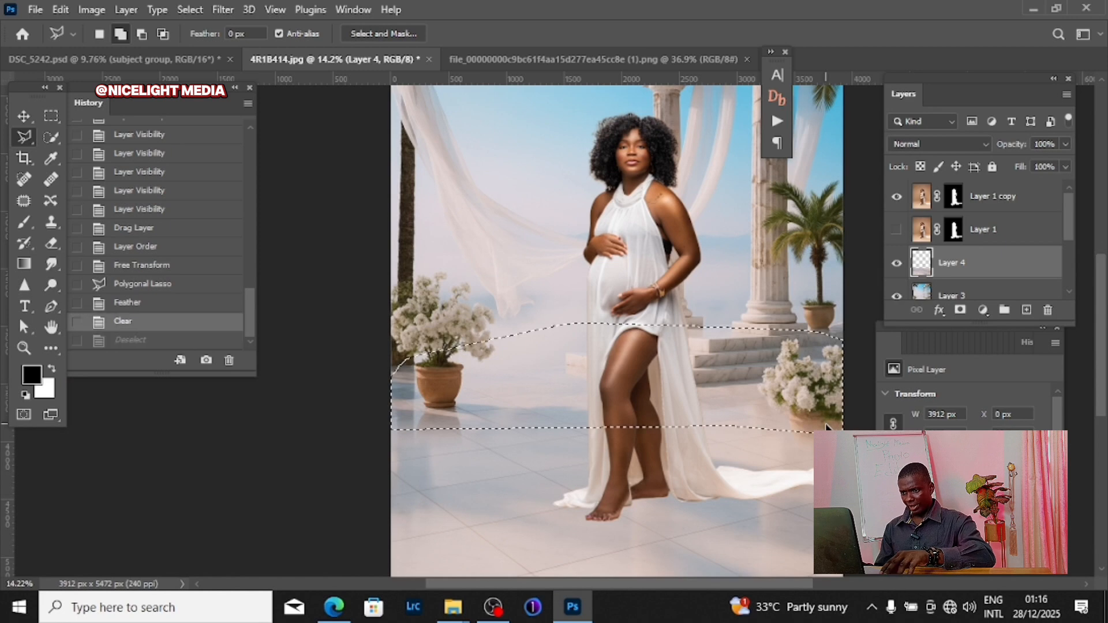
{"action": "key", "text": "Delete"}
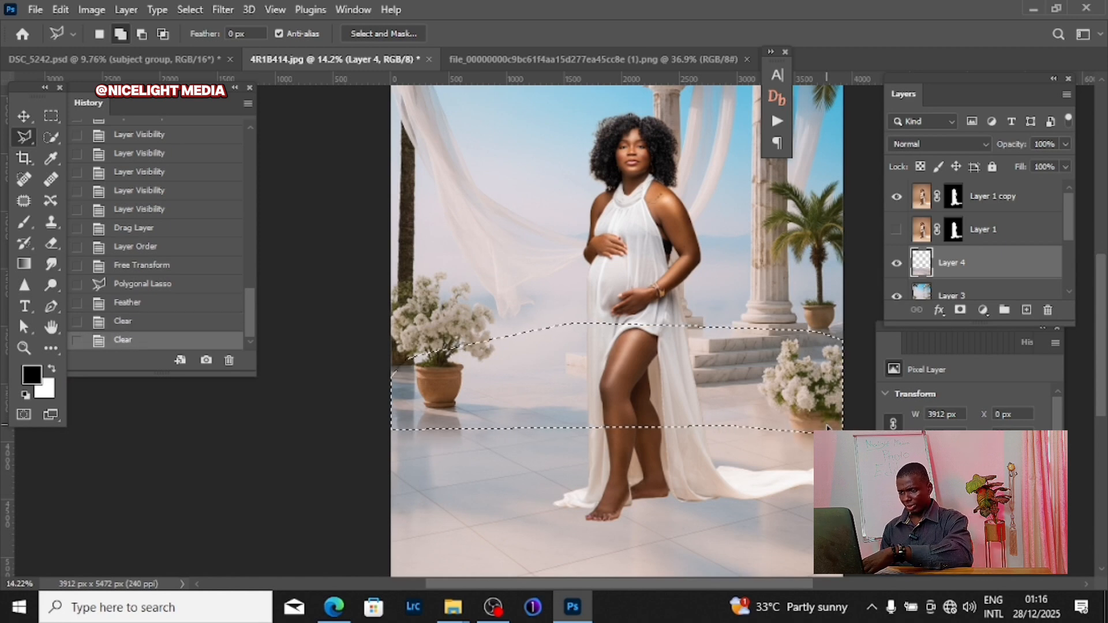
{"action": "right_click", "coordinate": [700, 274]}
{"action": "left_click", "coordinate": [748, 281]}
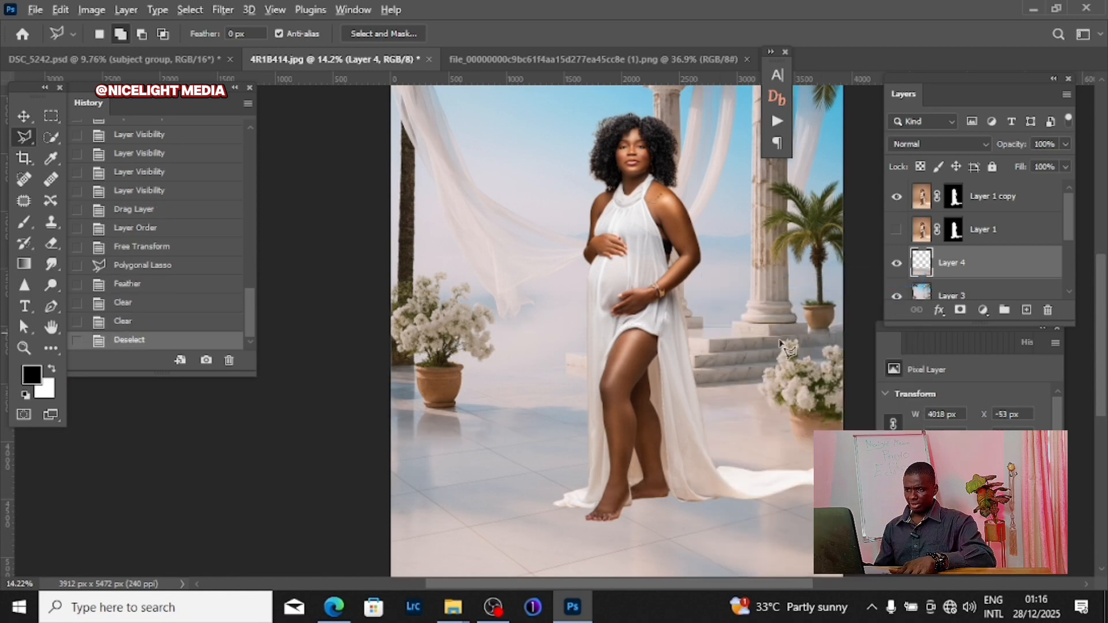
Step: Examine how the floor blends around the subject, comparing the picture with Layer 4 hidden and shown
{"action": "scroll", "coordinate": [759, 490], "scroll_direction": "down", "scroll_amount": 4}
{"action": "left_click_drag", "start_coordinate": [759, 490], "coordinate": [645, 478]}
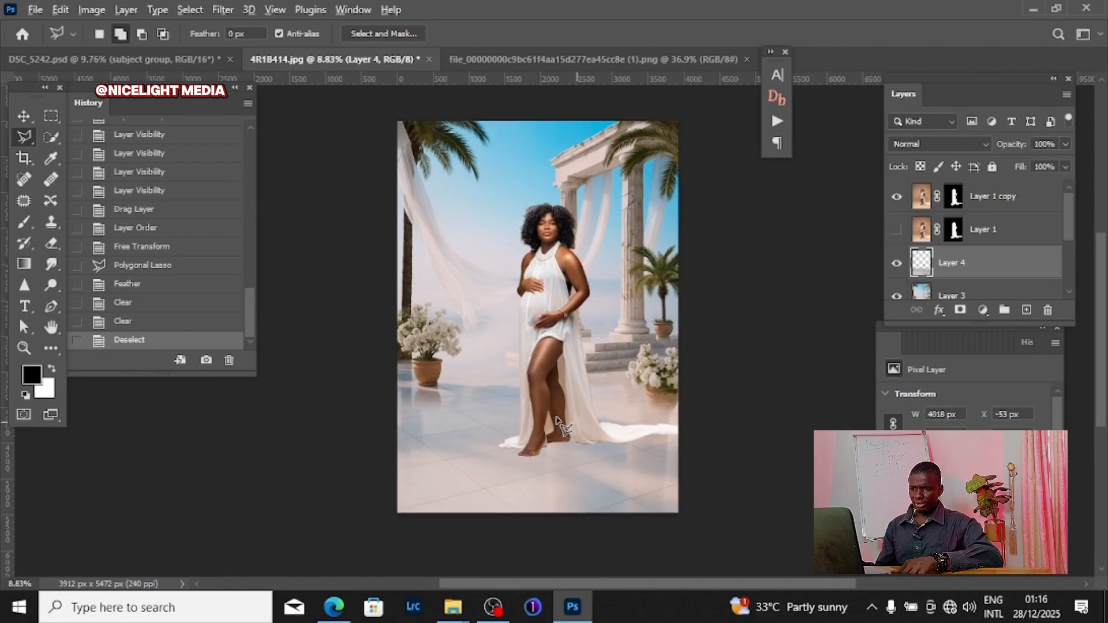
{"action": "scroll", "coordinate": [635, 466], "scroll_direction": "up", "scroll_amount": 5}
{"action": "scroll", "coordinate": [703, 381], "scroll_direction": "down", "scroll_amount": 5}
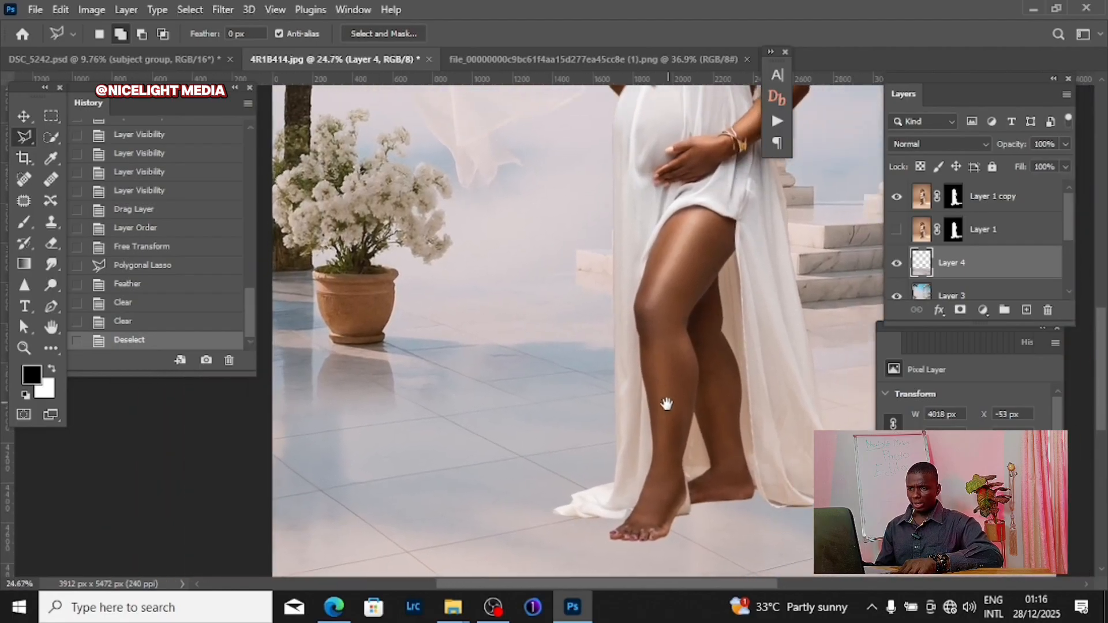
{"action": "left_click_drag", "start_coordinate": [619, 428], "coordinate": [571, 420]}
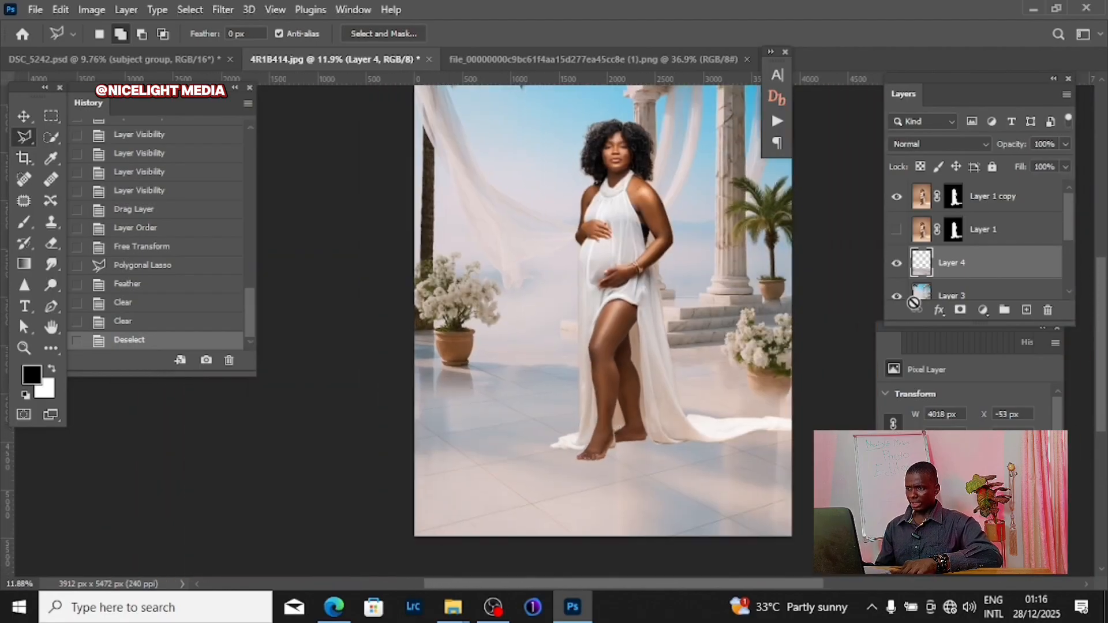
{"action": "left_click", "coordinate": [897, 263]}
{"action": "left_click", "coordinate": [897, 264]}
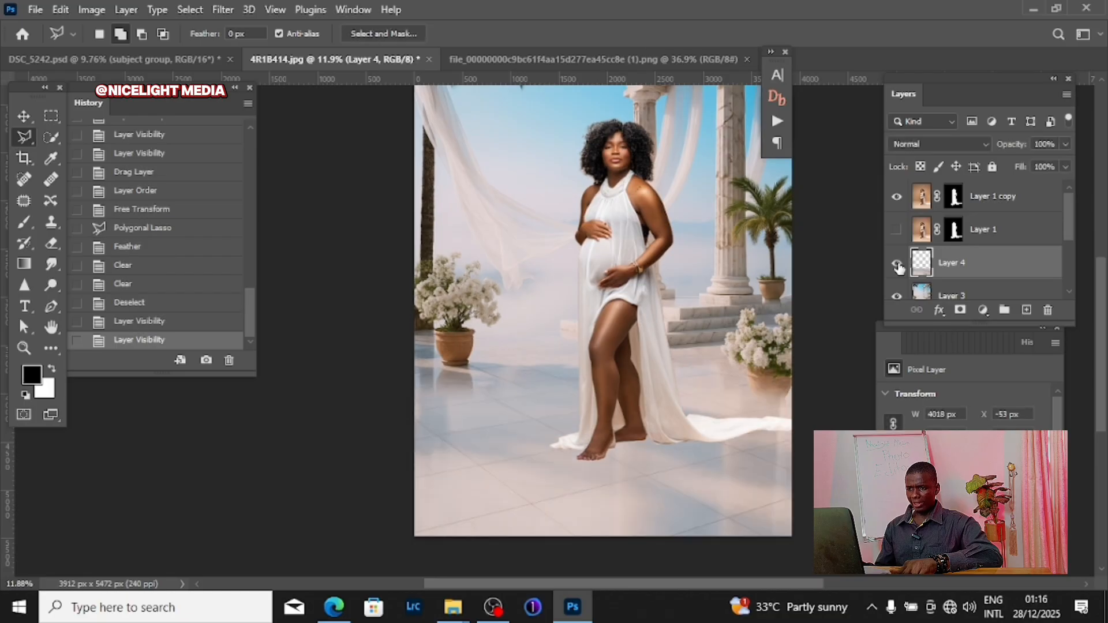
{"action": "left_click", "coordinate": [897, 263]}
{"action": "left_click", "coordinate": [896, 263]}
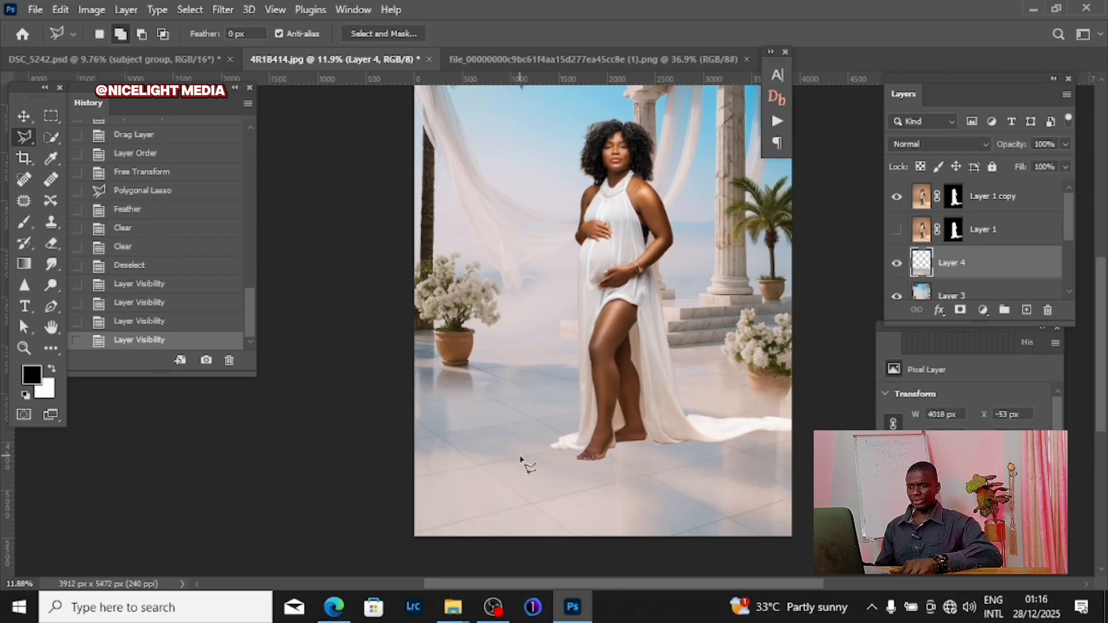
Step: Set the blending mode of the floor layer, Layer 4, to Soft Light
{"action": "scroll", "coordinate": [535, 464], "scroll_direction": "down", "scroll_amount": 3}
{"action": "scroll", "coordinate": [535, 464], "scroll_direction": "up", "scroll_amount": 5}
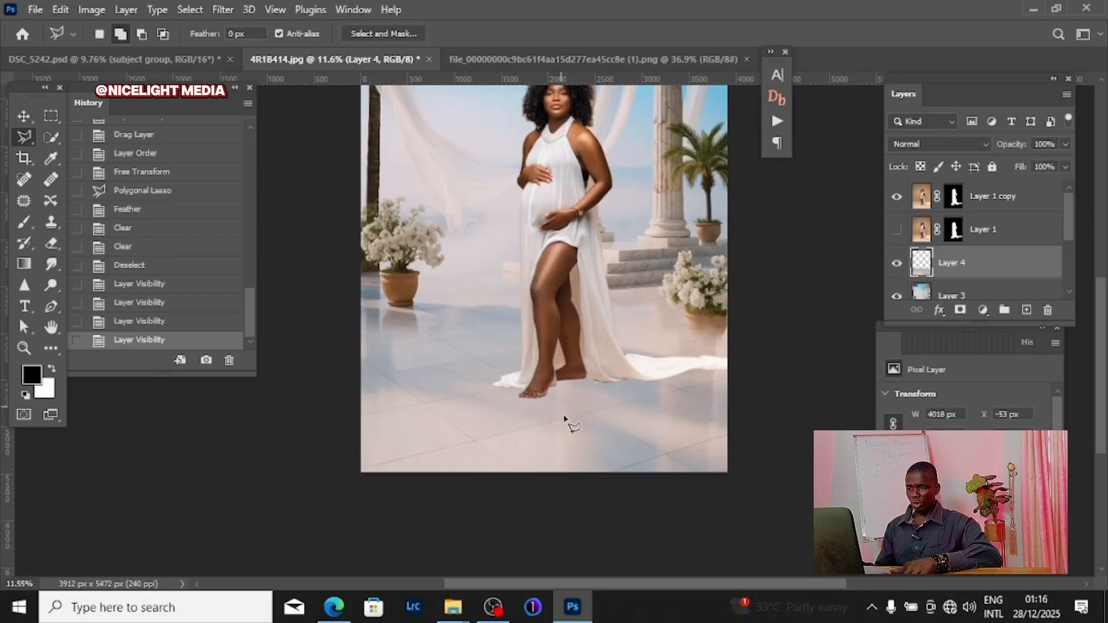
{"action": "scroll", "coordinate": [571, 436], "scroll_direction": "down", "scroll_amount": 2}
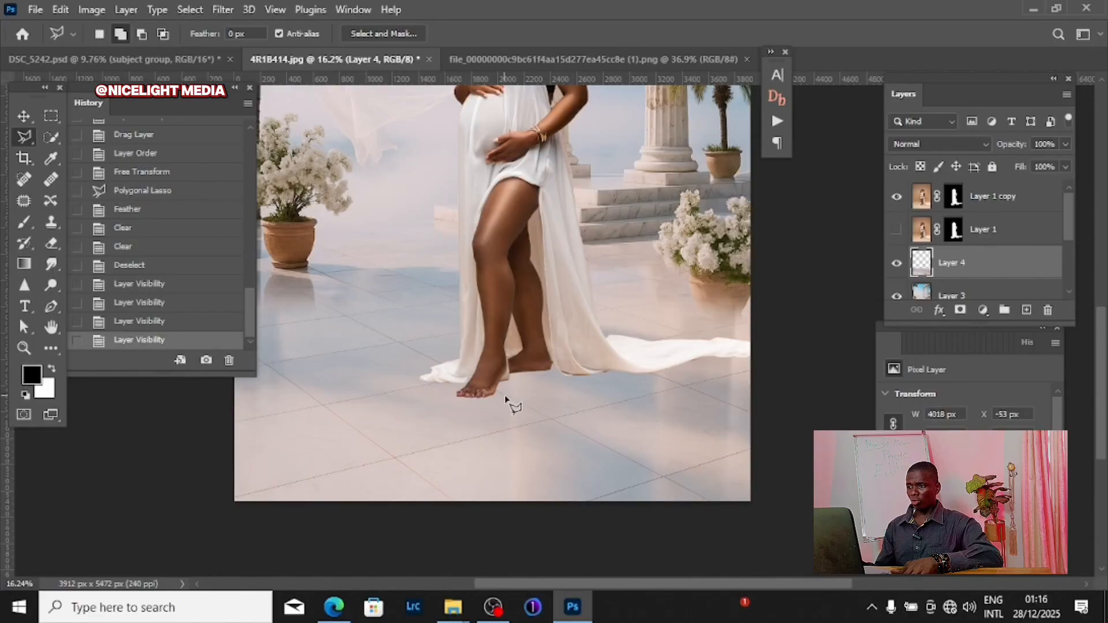
{"action": "scroll", "coordinate": [508, 397], "scroll_direction": "down", "scroll_amount": 2}
{"action": "key", "text": "shift+alt+f"}
{"action": "scroll", "coordinate": [589, 329], "scroll_direction": "up", "scroll_amount": 1}
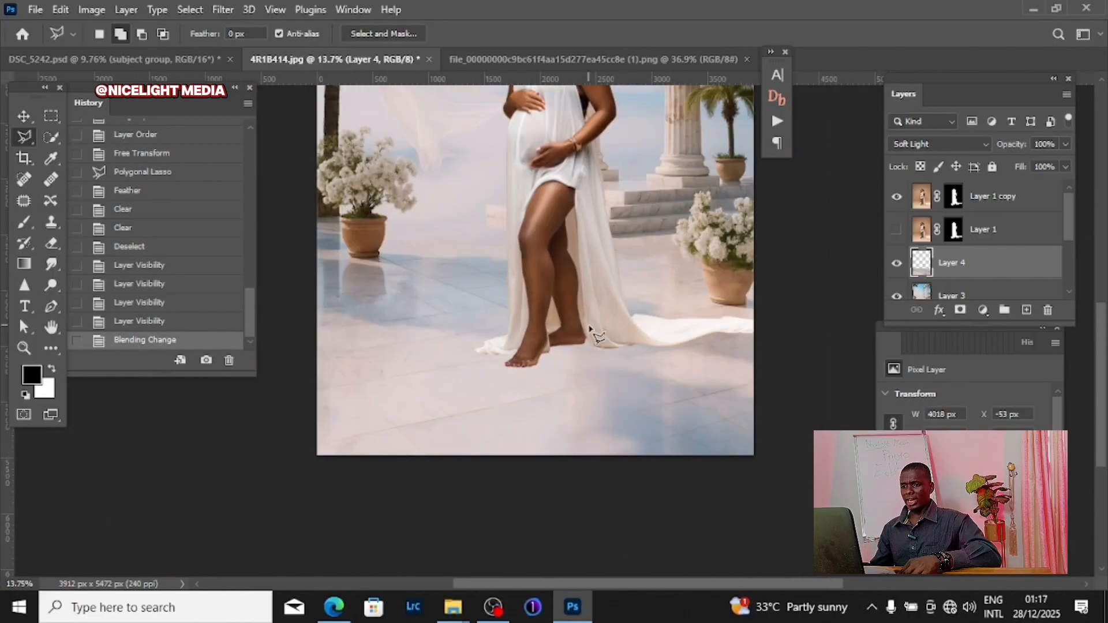
Step: Examine the Soft Light floor closely around the feet and across the whole picture
{"action": "scroll", "coordinate": [498, 373], "scroll_direction": "down", "scroll_amount": 3}
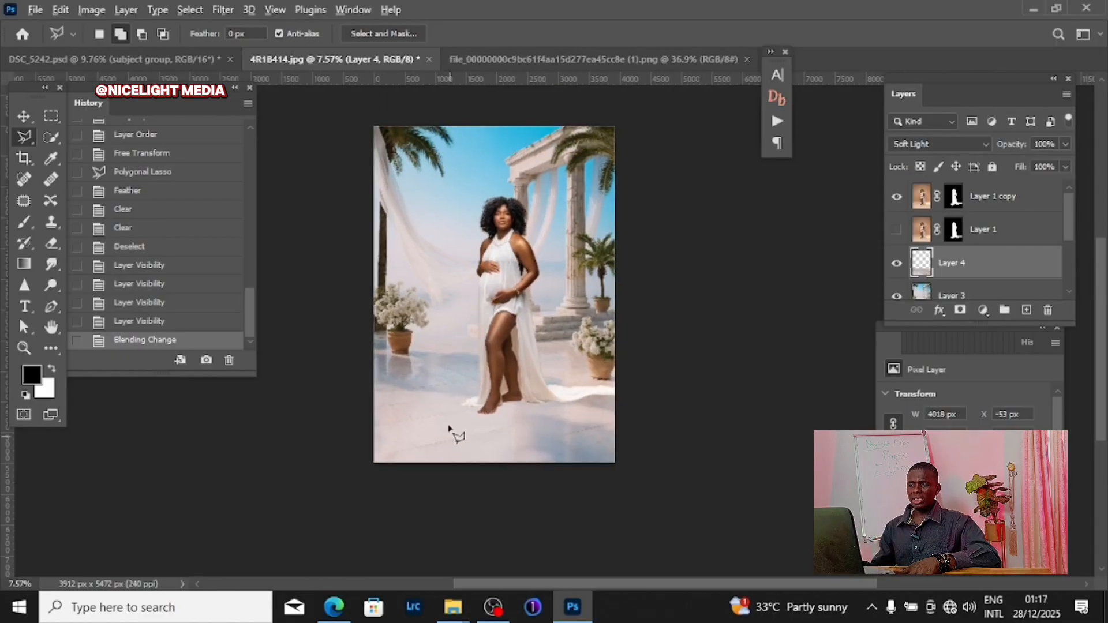
{"action": "scroll", "coordinate": [448, 428], "scroll_direction": "up", "scroll_amount": 10}
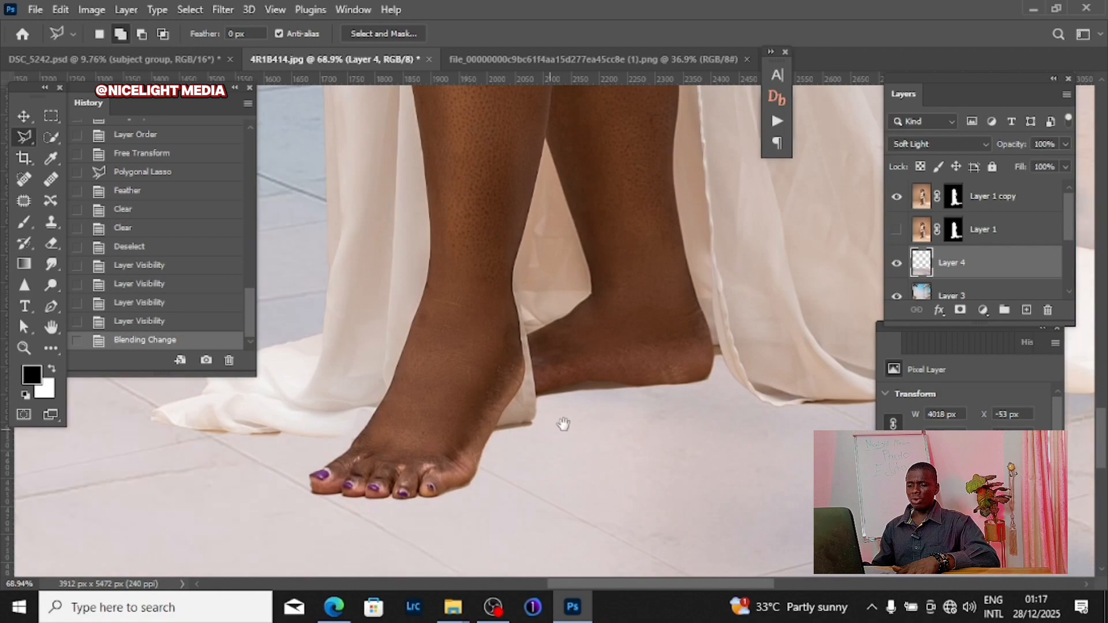
{"action": "left_click_drag", "start_coordinate": [563, 425], "coordinate": [629, 322]}
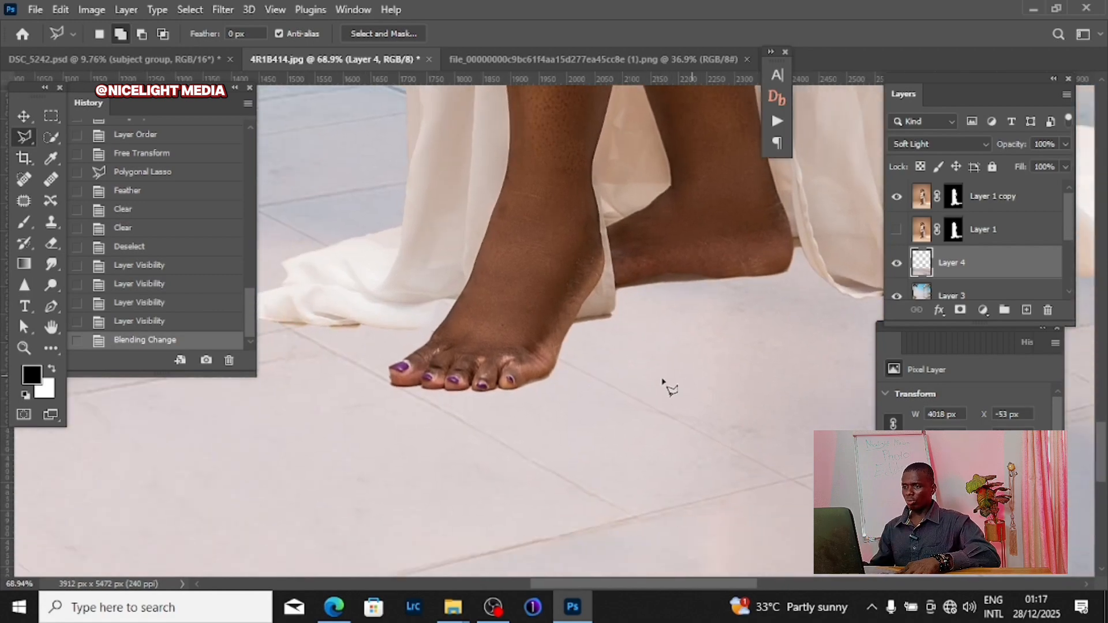
{"action": "scroll", "coordinate": [631, 309], "scroll_direction": "down", "scroll_amount": 6}
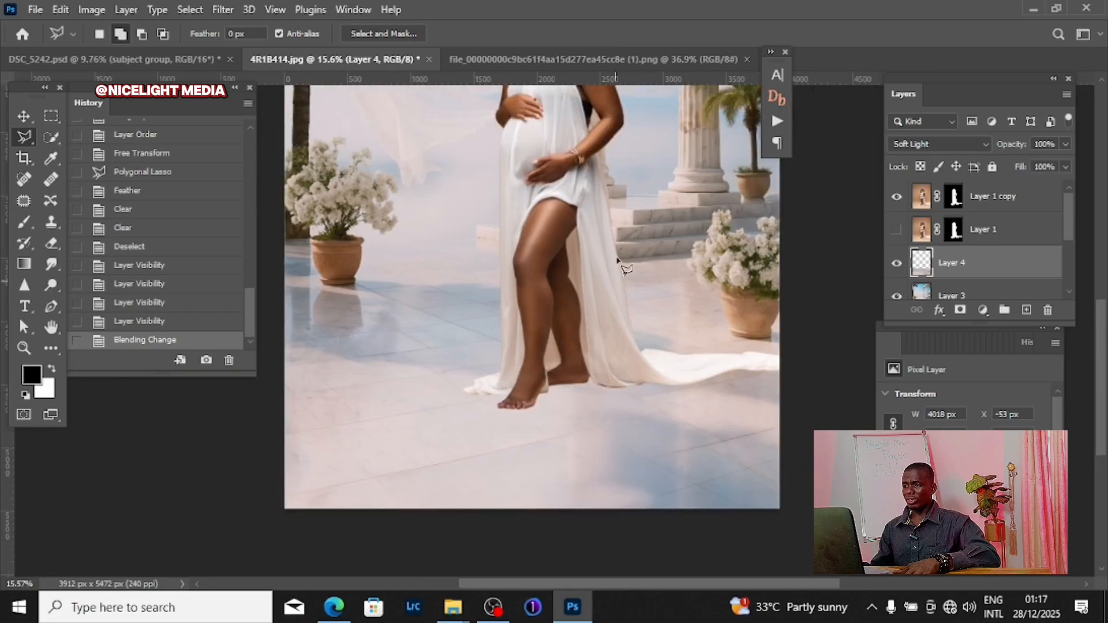
{"action": "scroll", "coordinate": [621, 262], "scroll_direction": "down", "scroll_amount": 2}
{"action": "scroll", "coordinate": [940, 260], "scroll_direction": "down", "scroll_amount": 3}
{"action": "scroll", "coordinate": [956, 246], "scroll_direction": "up", "scroll_amount": 3}
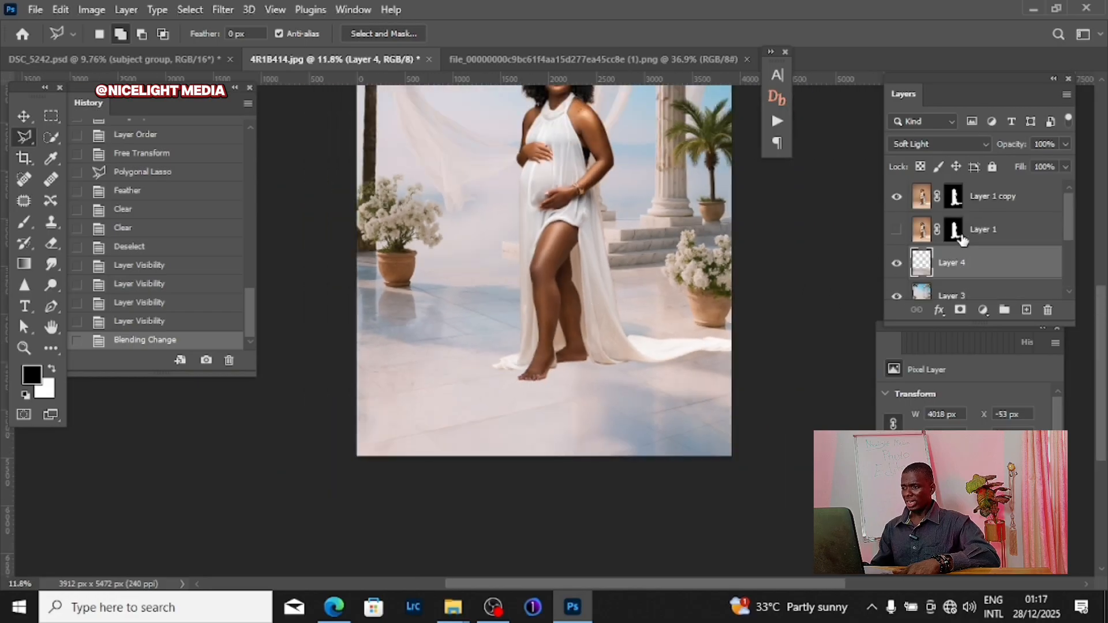
Step: Group all layers from Layer 1 copy down to Layer 2, leaving only the Background outside the group
{"action": "left_click", "coordinate": [965, 210]}
{"action": "scroll", "coordinate": [955, 268], "scroll_direction": "down", "scroll_amount": 3}
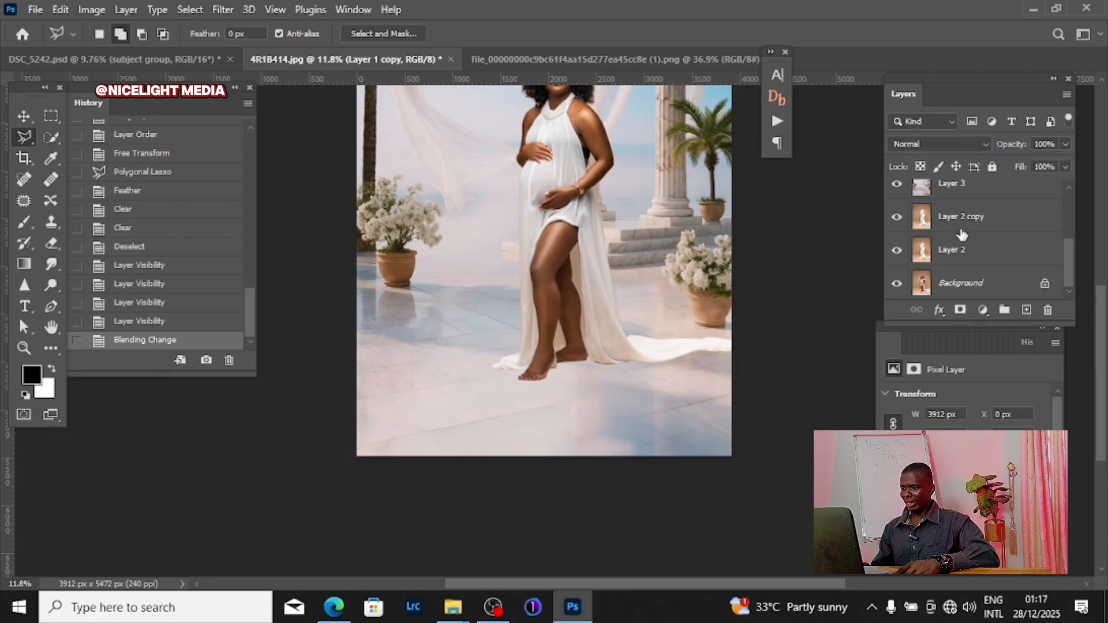
{"action": "scroll", "coordinate": [958, 233], "scroll_direction": "up", "scroll_amount": 1}
{"action": "left_click", "coordinate": [952, 254], "text": "shift"}
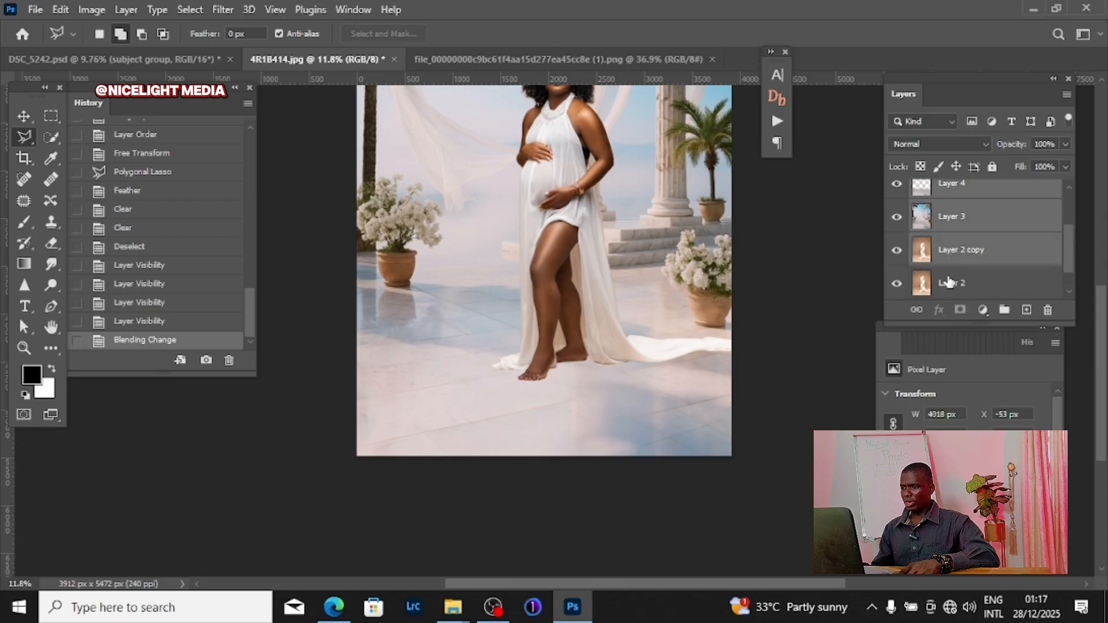
{"action": "scroll", "coordinate": [948, 278], "scroll_direction": "down", "scroll_amount": 1}
{"action": "left_click", "coordinate": [951, 264], "text": "shift"}
{"action": "key", "text": "ctrl+g"}
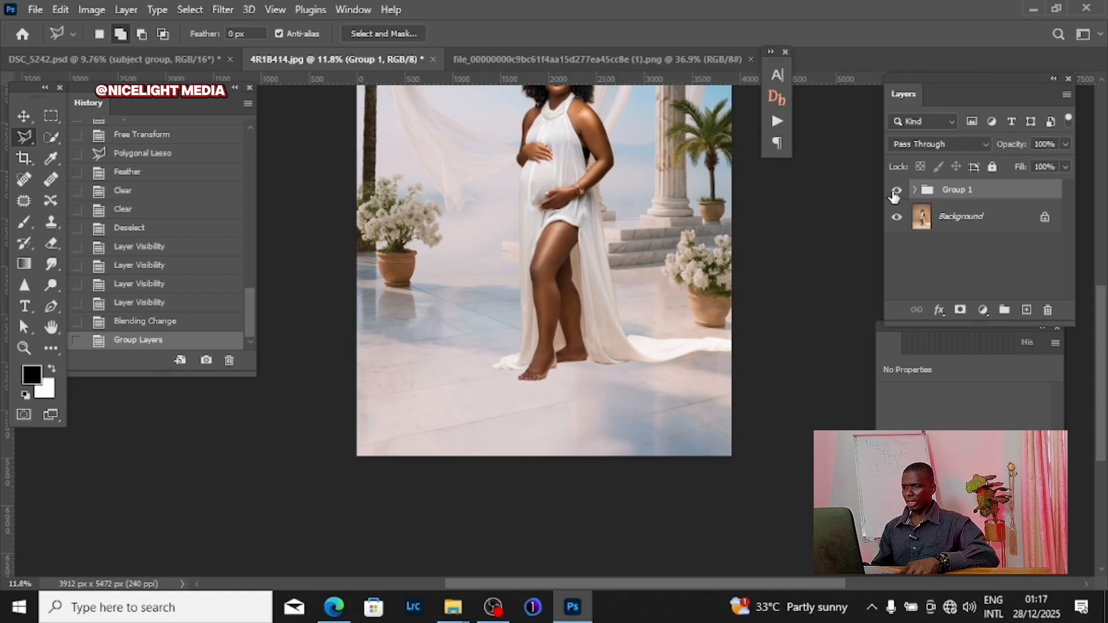
Step: Hide Group 1 and outline the feet and the dress train in the original photo with the Polygonal Lasso
{"action": "left_click", "coordinate": [895, 192]}
{"action": "scroll", "coordinate": [614, 400], "scroll_direction": "up", "scroll_amount": 4}
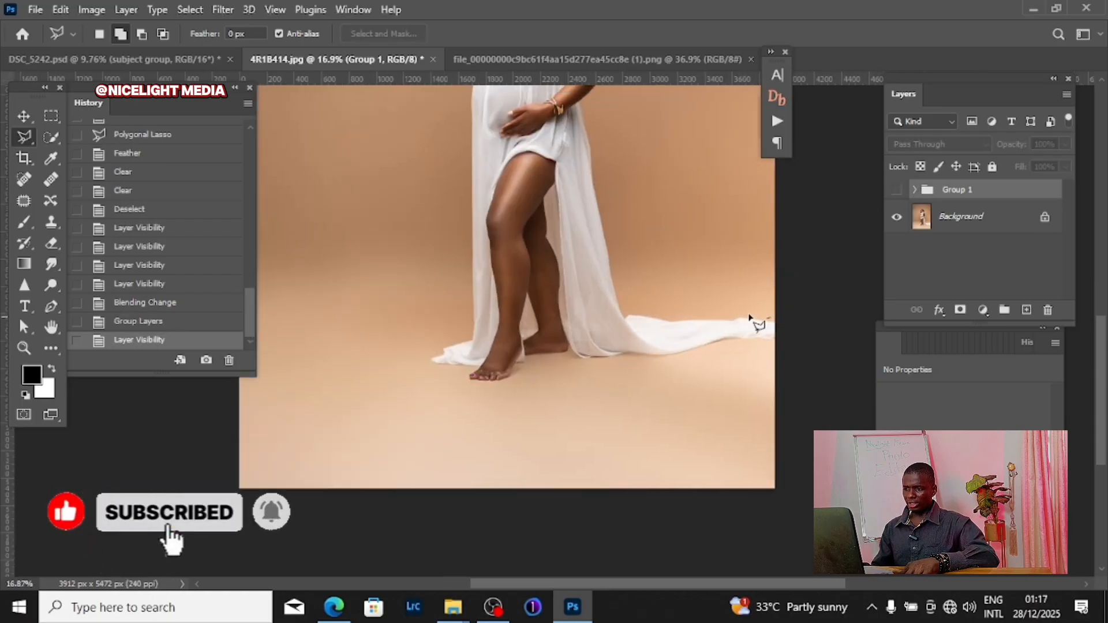
{"action": "left_click", "coordinate": [770, 317]}
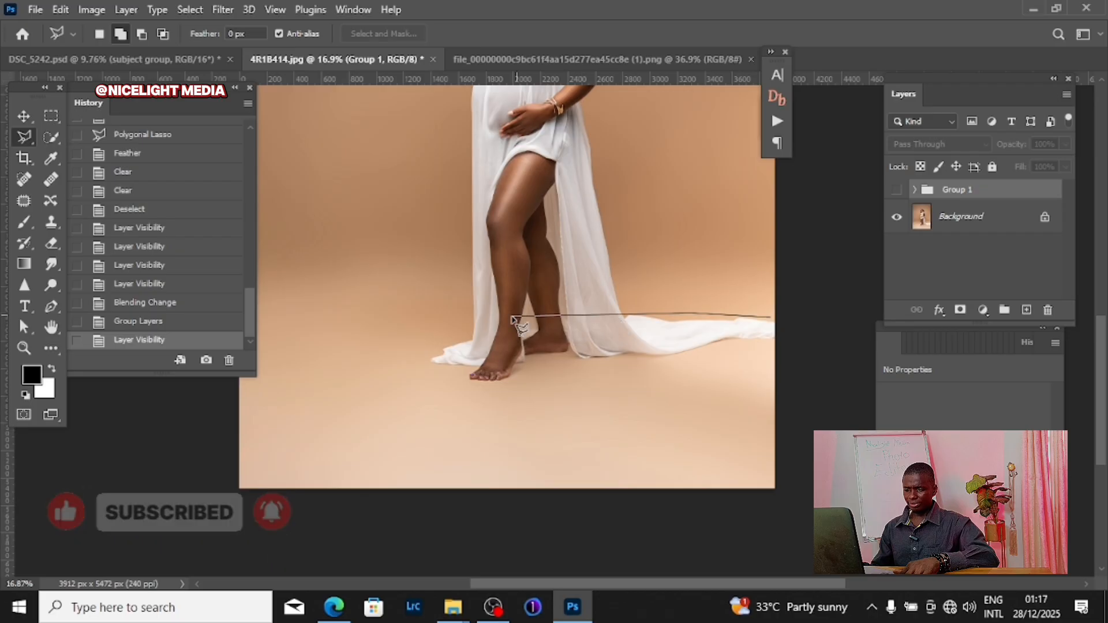
{"action": "left_click", "coordinate": [515, 316]}
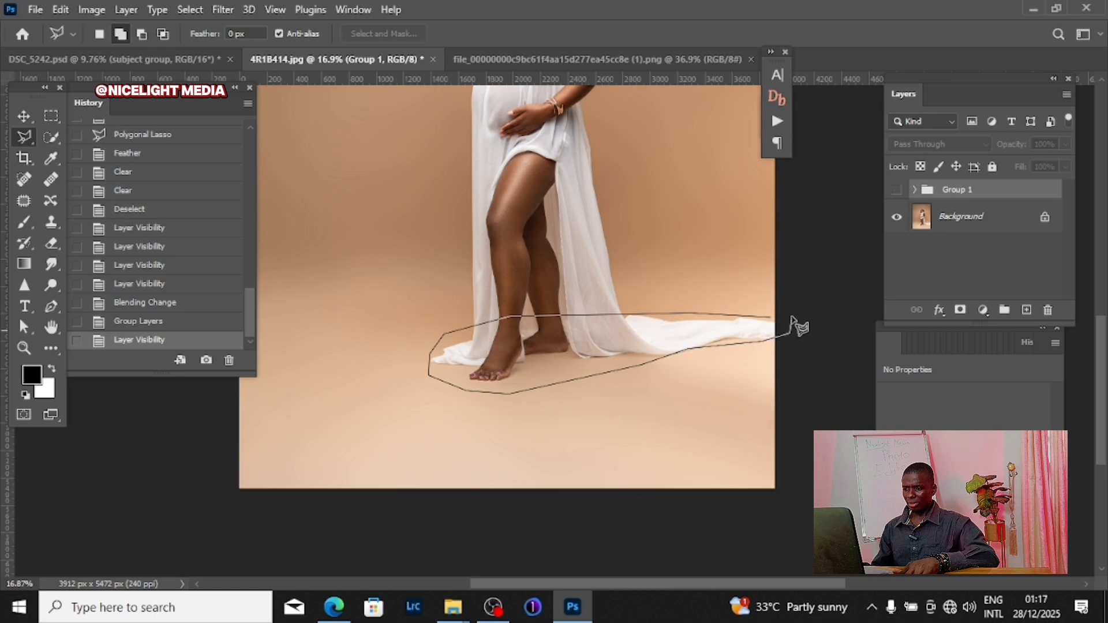
{"action": "left_click", "coordinate": [793, 318]}
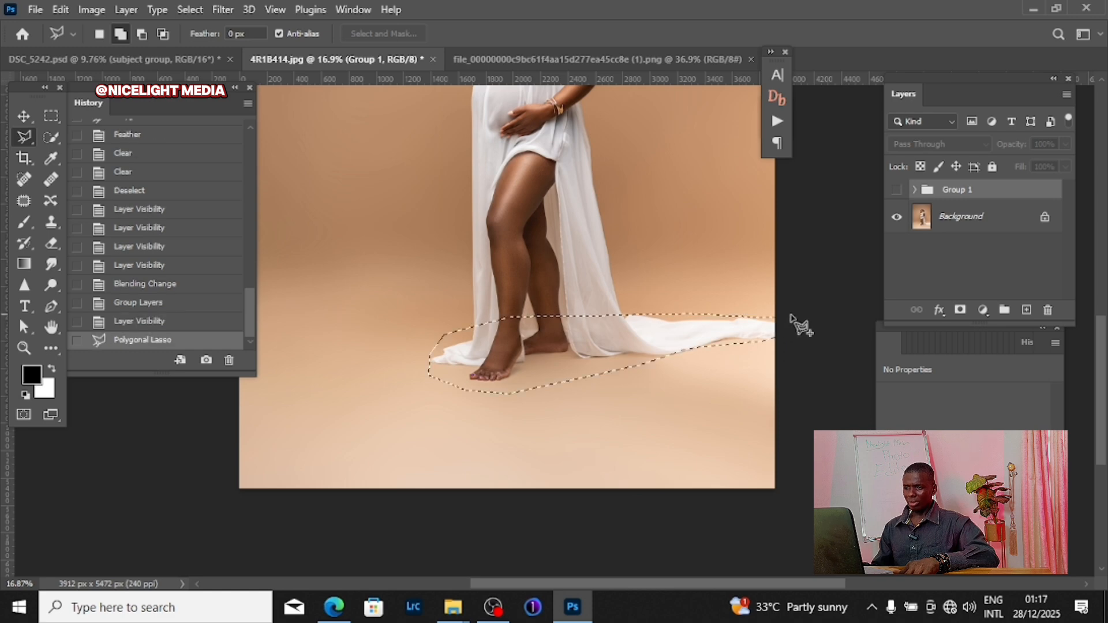
Step: Feather the selection by 12 pixels and copy that area of the Background onto a new layer
{"action": "right_click", "coordinate": [610, 242]}
{"action": "left_click", "coordinate": [634, 277]}
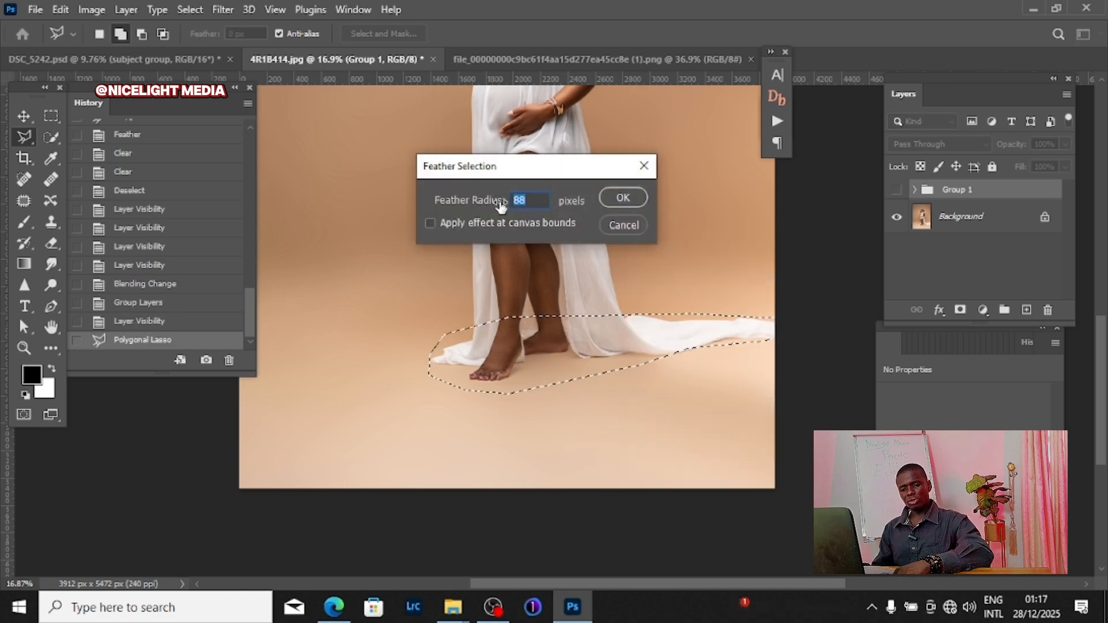
{"action": "type", "text": "12"}
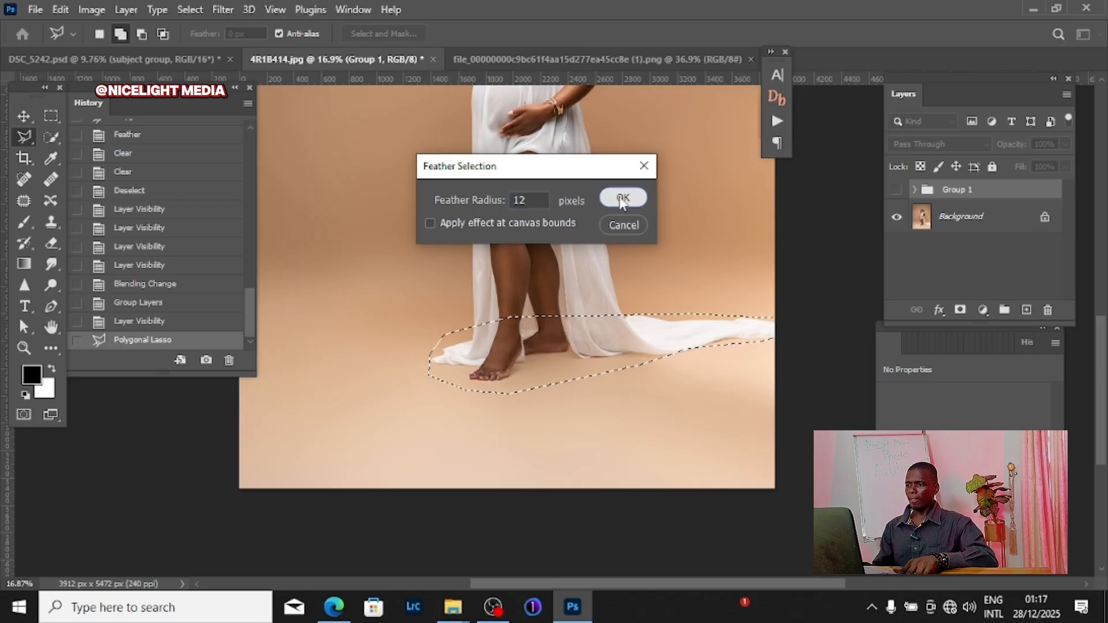
{"action": "left_click", "coordinate": [622, 199]}
{"action": "left_click", "coordinate": [997, 224]}
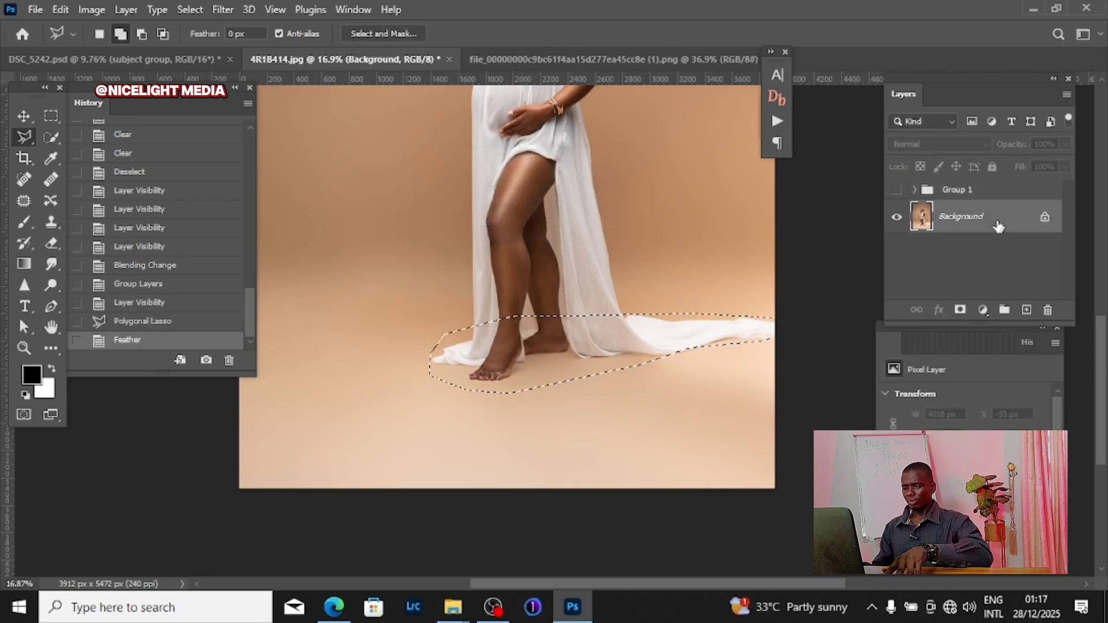
{"action": "key", "text": "ctrl+j"}
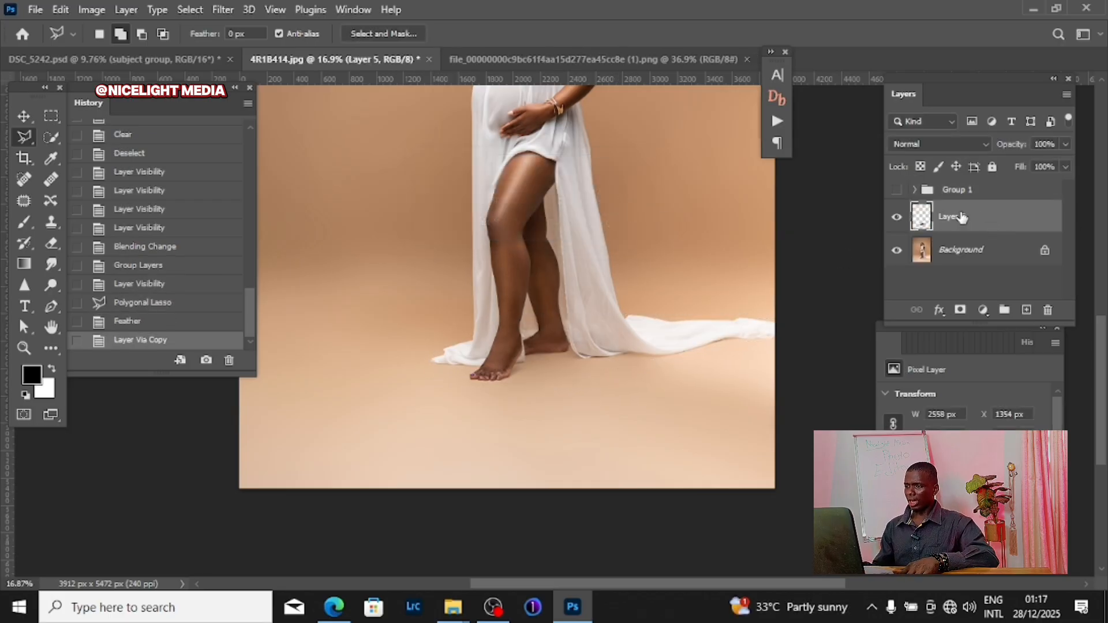
Step: Show Group 1 again and move the copied feet-and-train layer into it, directly above Layer 4
{"action": "left_click", "coordinate": [896, 190]}
{"action": "left_click", "coordinate": [914, 190]}
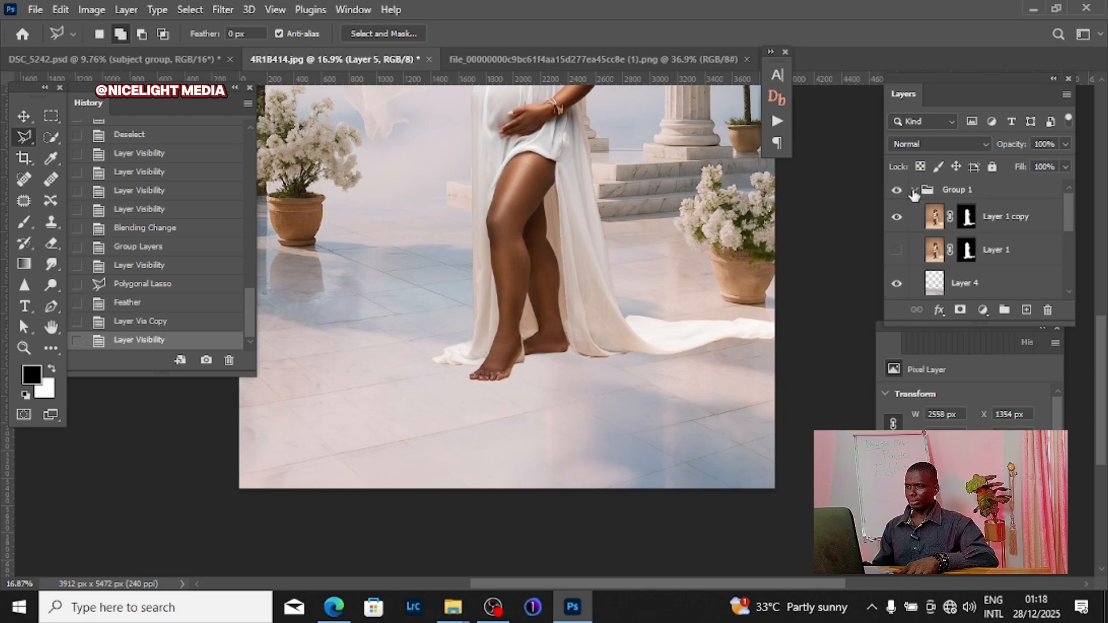
{"action": "scroll", "coordinate": [957, 280], "scroll_direction": "down", "scroll_amount": 5}
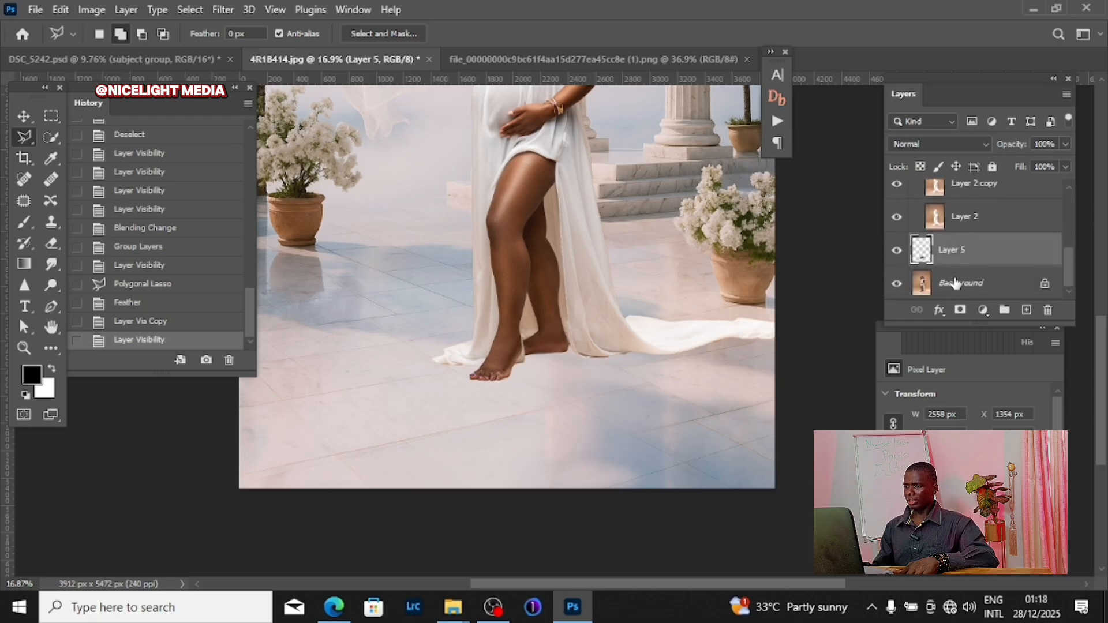
{"action": "left_click_drag", "start_coordinate": [951, 247], "coordinate": [953, 228]}
{"action": "scroll", "coordinate": [957, 248], "scroll_direction": "up", "scroll_amount": 2}
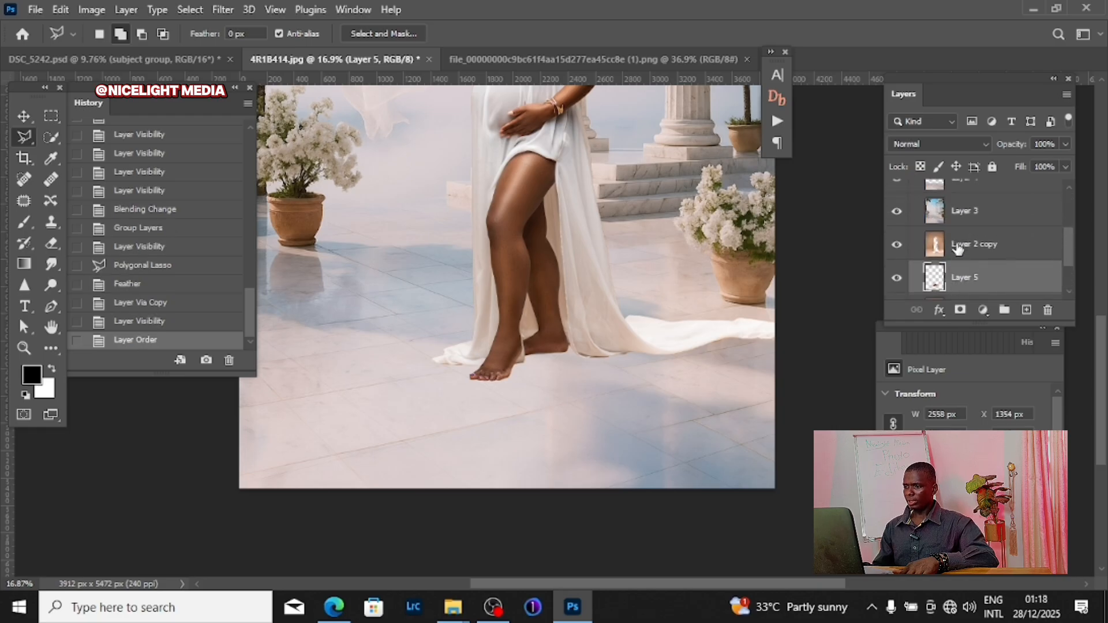
{"action": "left_click_drag", "start_coordinate": [955, 278], "coordinate": [960, 222]}
{"action": "left_click", "coordinate": [955, 217]}
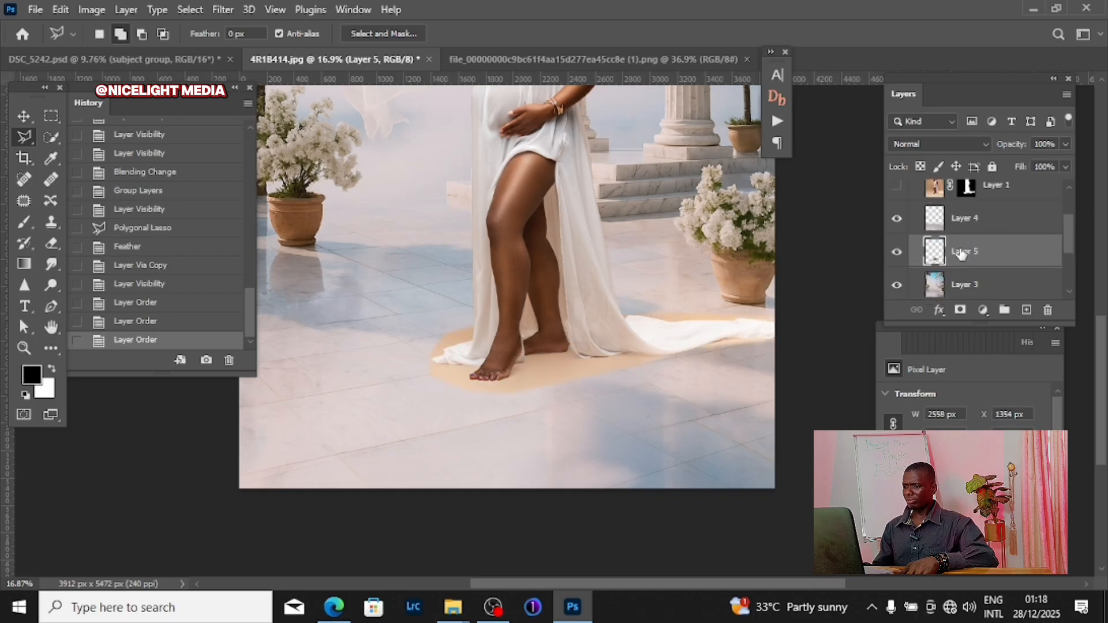
{"action": "scroll", "coordinate": [961, 254], "scroll_direction": "up", "scroll_amount": 1}
{"action": "left_click_drag", "start_coordinate": [955, 272], "coordinate": [953, 238]}
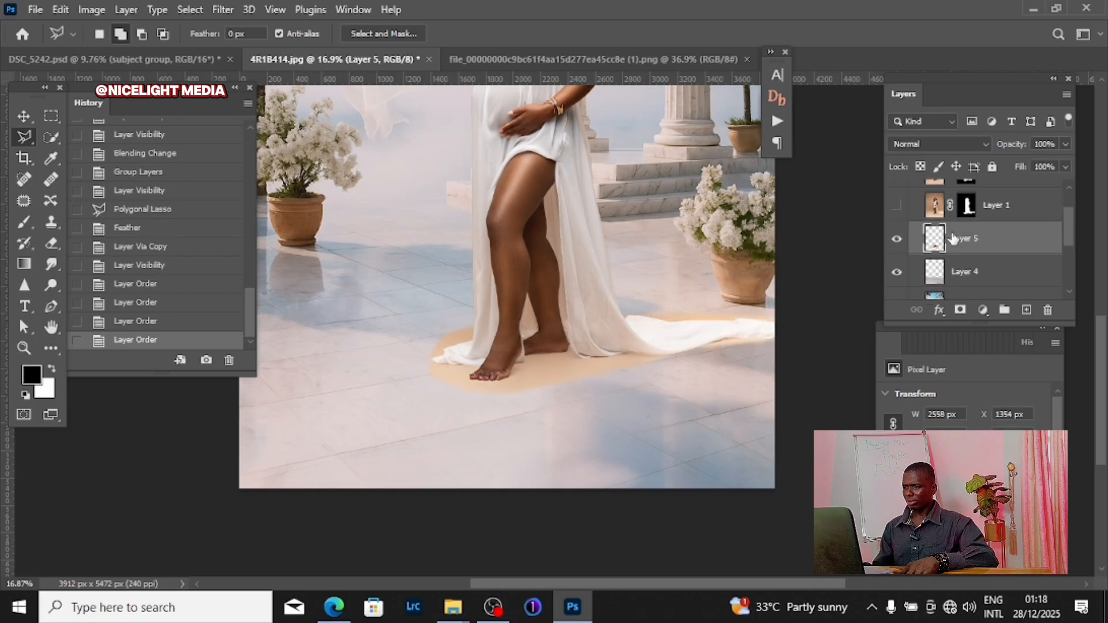
Step: Try the Soft Light and Dissolve blending modes on Layer 5, the copied feet-and-train area
{"action": "scroll", "coordinate": [533, 344], "scroll_direction": "up", "scroll_amount": 4}
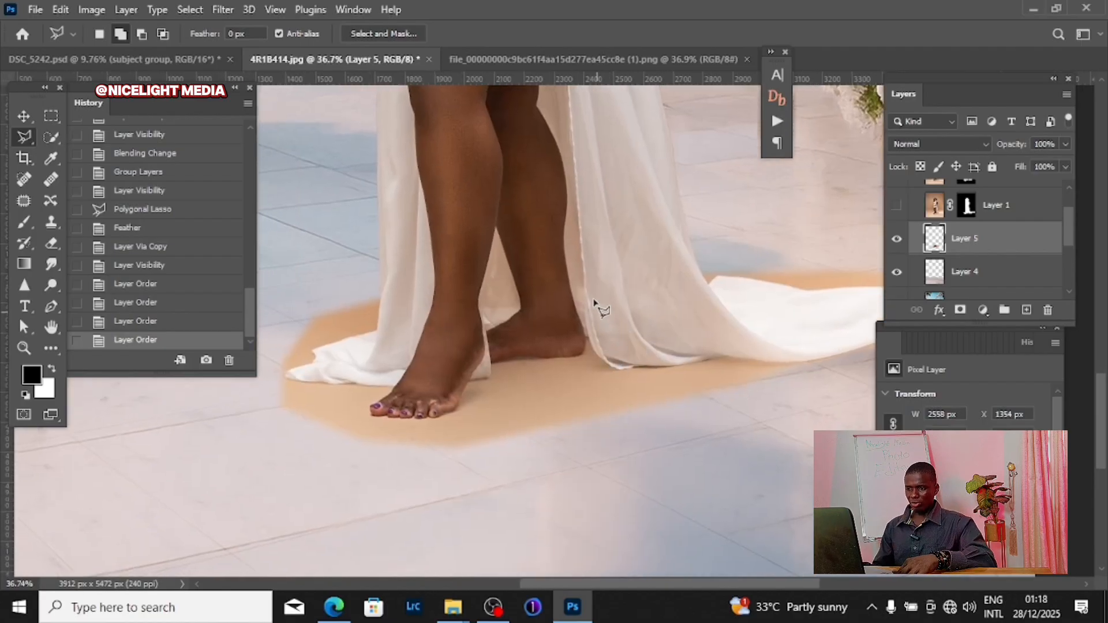
{"action": "scroll", "coordinate": [597, 309], "scroll_direction": "down", "scroll_amount": 4}
{"action": "left_click_drag", "start_coordinate": [629, 329], "coordinate": [528, 421]}
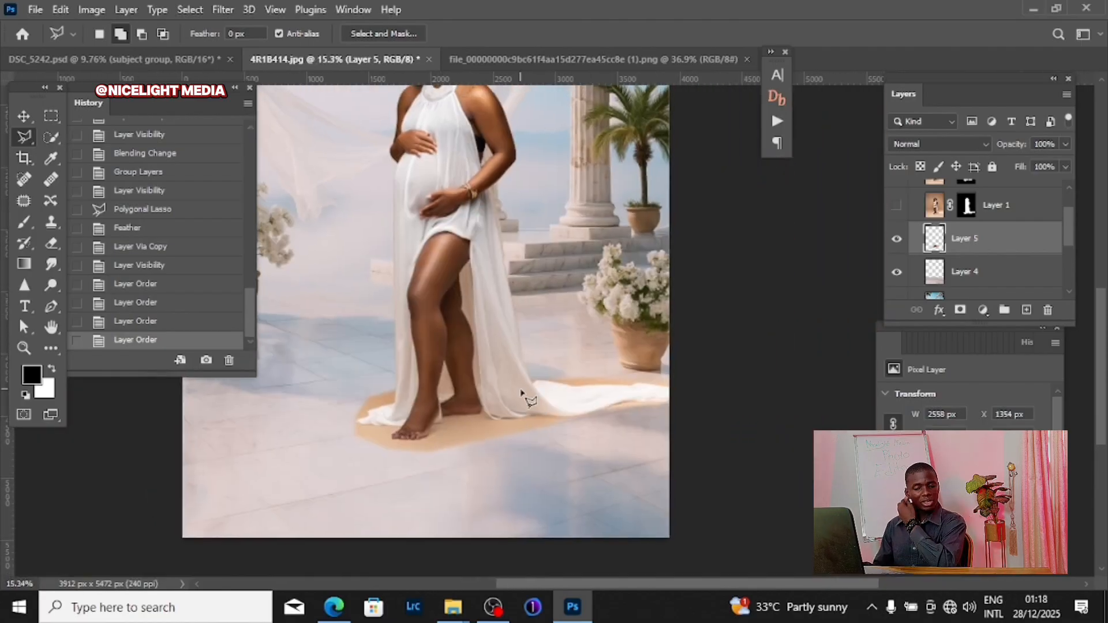
{"action": "left_click", "coordinate": [987, 148]}
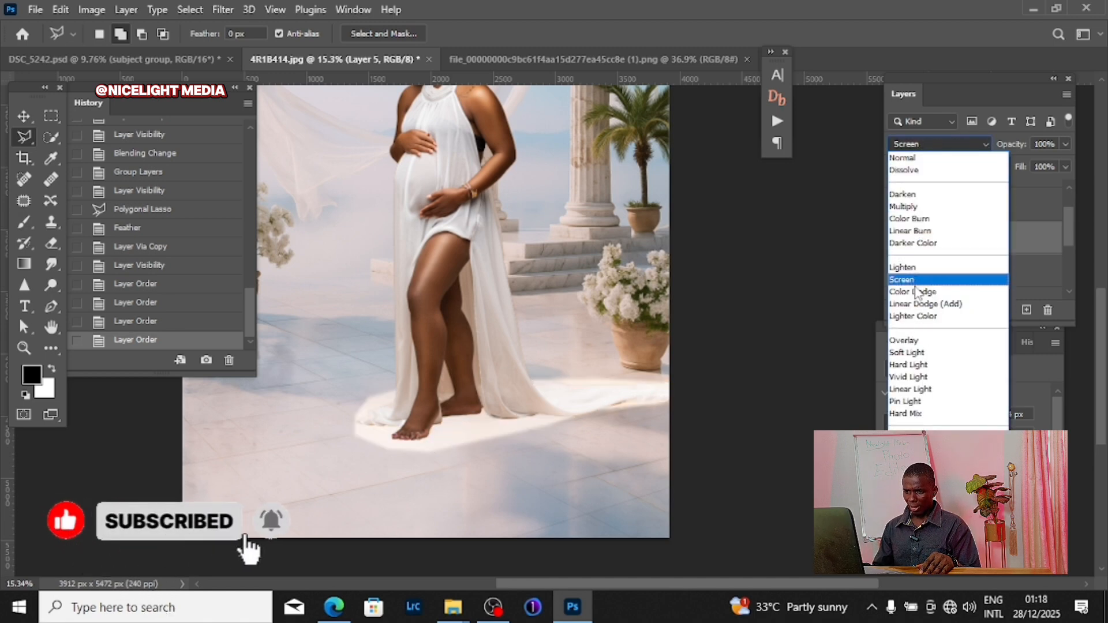
{"action": "left_click", "coordinate": [916, 353]}
{"action": "left_click", "coordinate": [974, 145]}
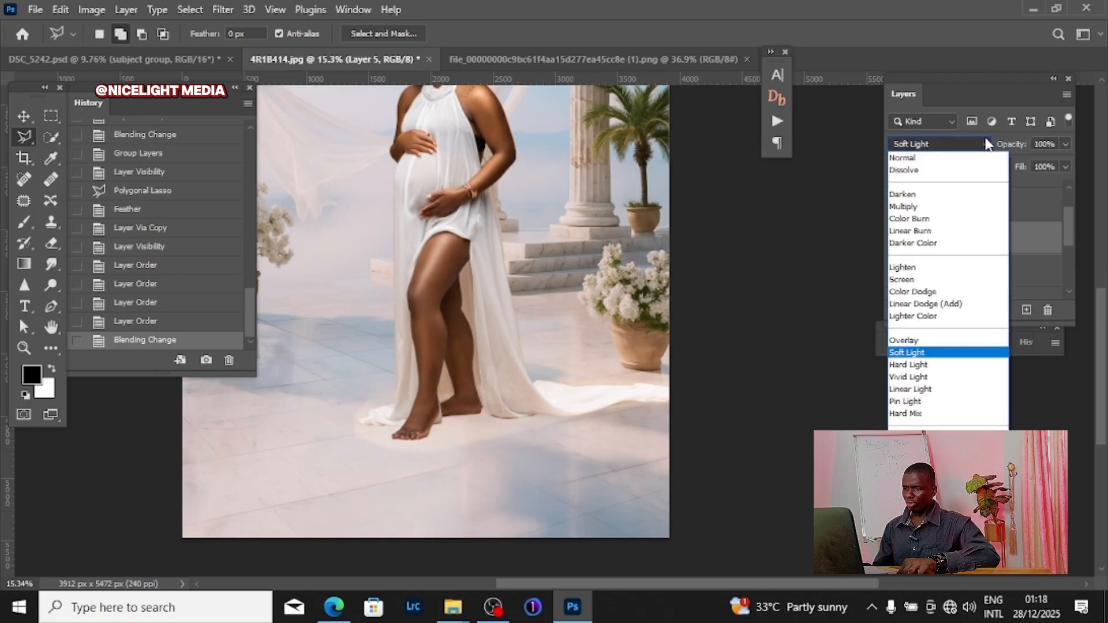
{"action": "key", "text": "d"}
{"action": "left_click", "coordinate": [500, 440]}
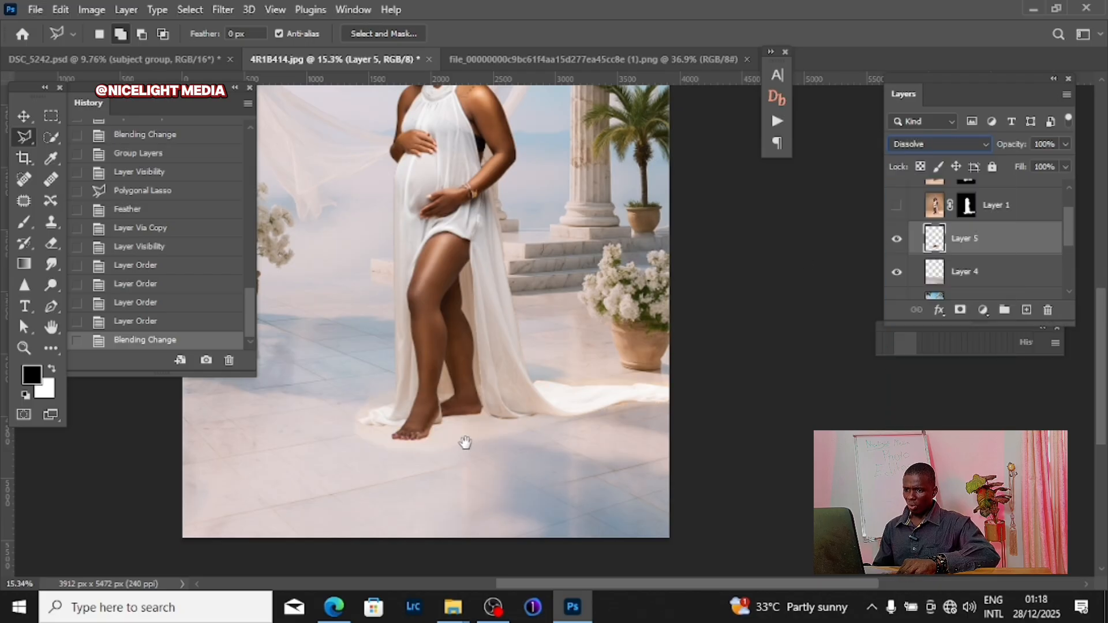
{"action": "left_click_drag", "start_coordinate": [474, 367], "coordinate": [597, 333]}
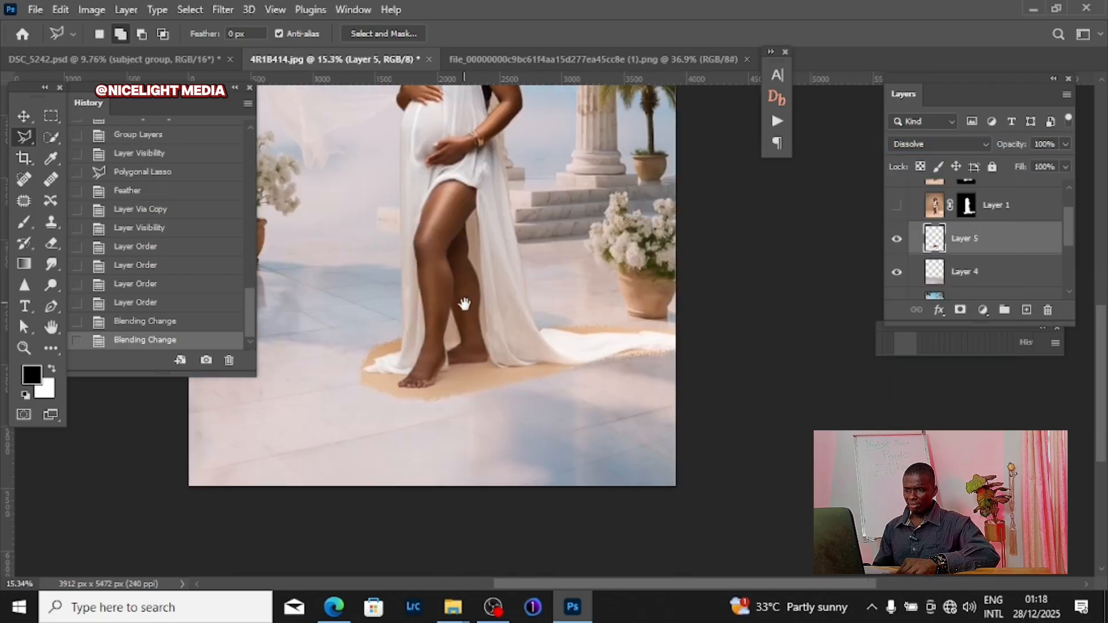
{"action": "scroll", "coordinate": [470, 376], "scroll_direction": "up", "scroll_amount": 7}
{"action": "scroll", "coordinate": [597, 332], "scroll_direction": "down", "scroll_amount": 3}
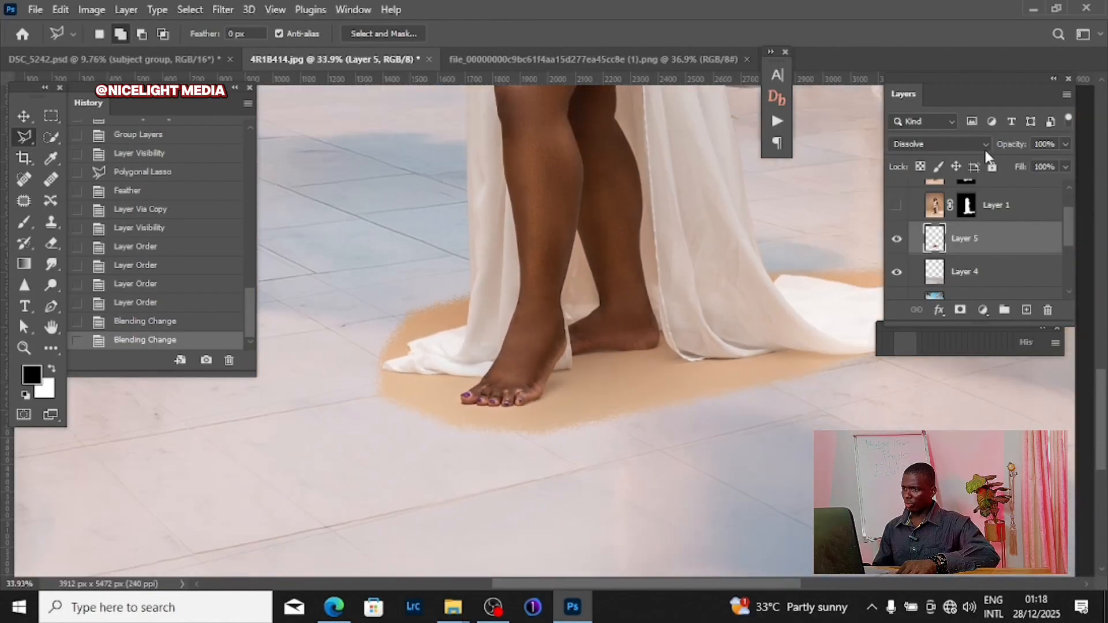
Step: Set Layer 5's blending mode back to Soft Light and check the blend around the feet and dress train
{"action": "left_click", "coordinate": [983, 144]}
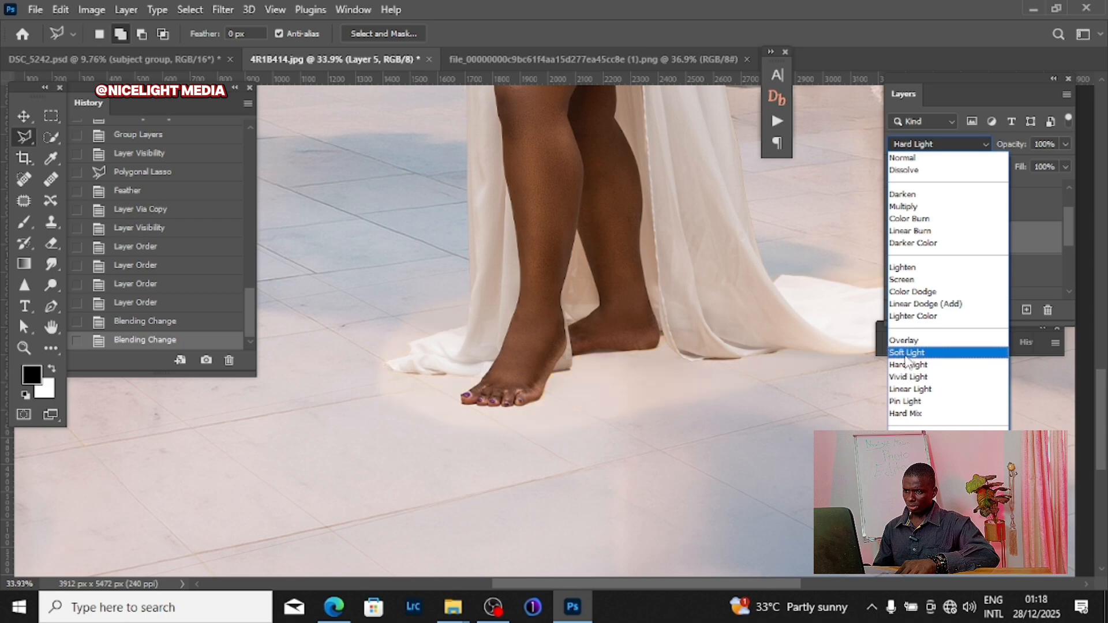
{"action": "left_click", "coordinate": [908, 353]}
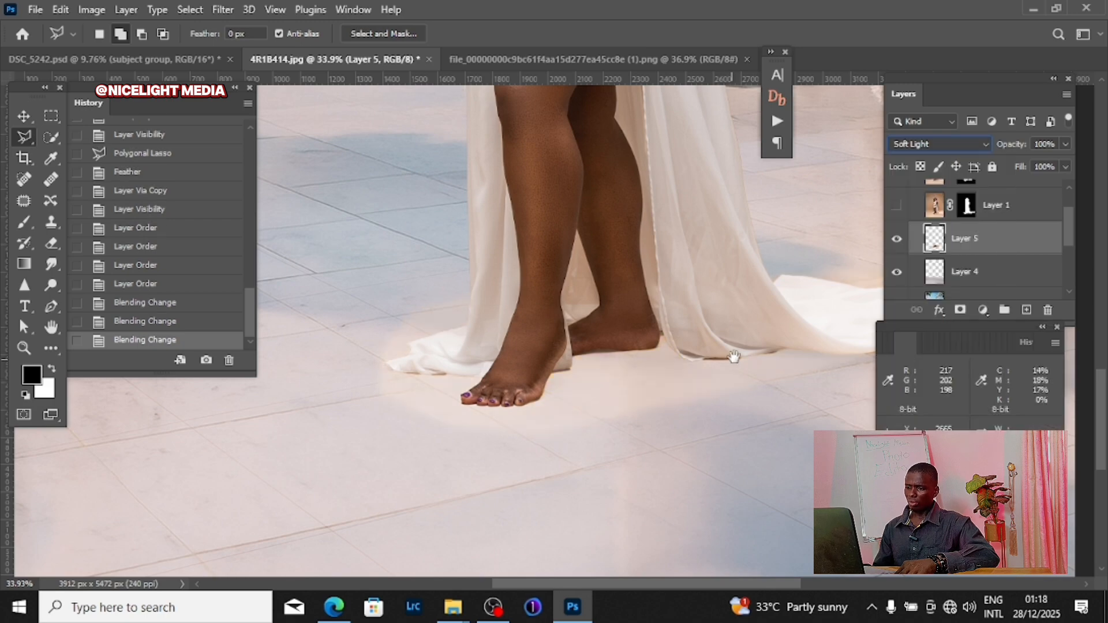
{"action": "left_click_drag", "start_coordinate": [733, 356], "coordinate": [634, 414]}
{"action": "scroll", "coordinate": [626, 413], "scroll_direction": "up", "scroll_amount": 5}
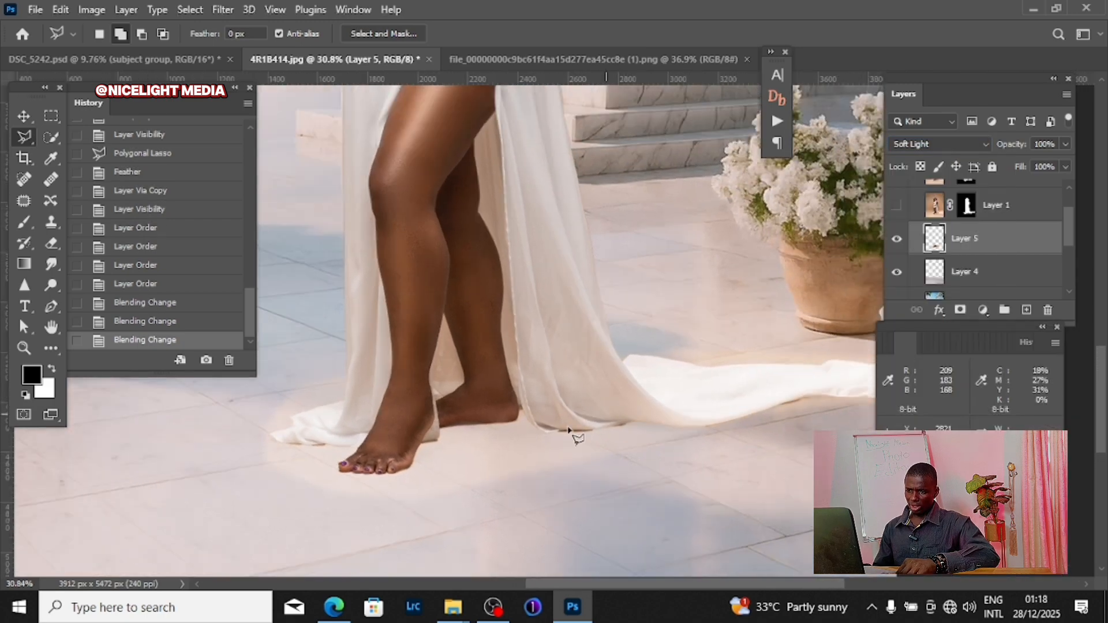
{"action": "scroll", "coordinate": [529, 395], "scroll_direction": "down", "scroll_amount": 3}
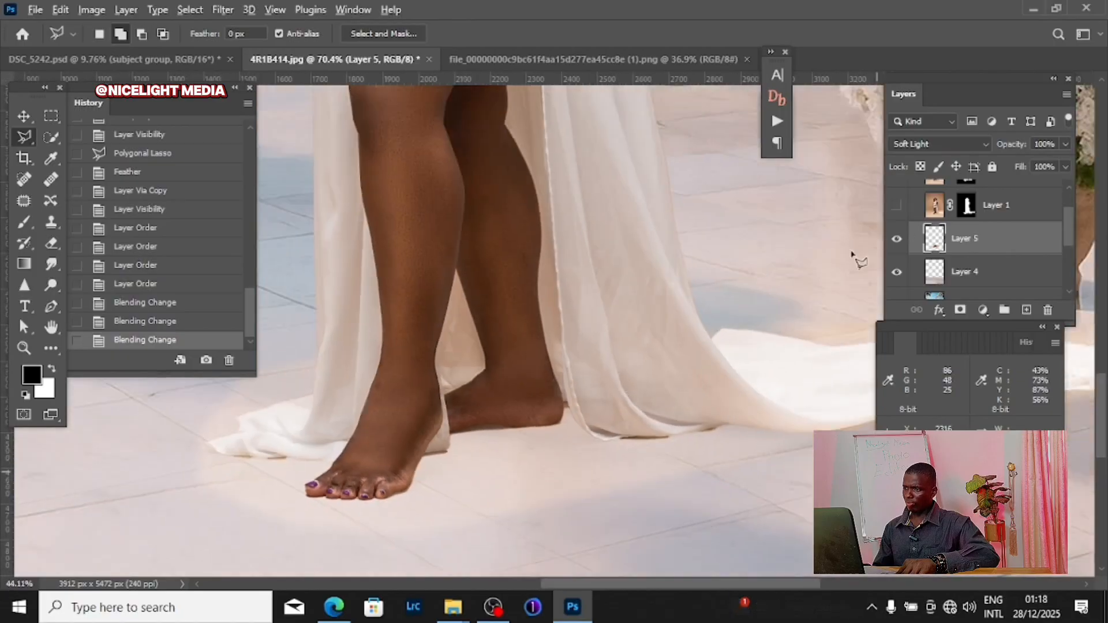
Step: Set the blending mode of Layer 5 to Color Burn
{"action": "left_click", "coordinate": [975, 143]}
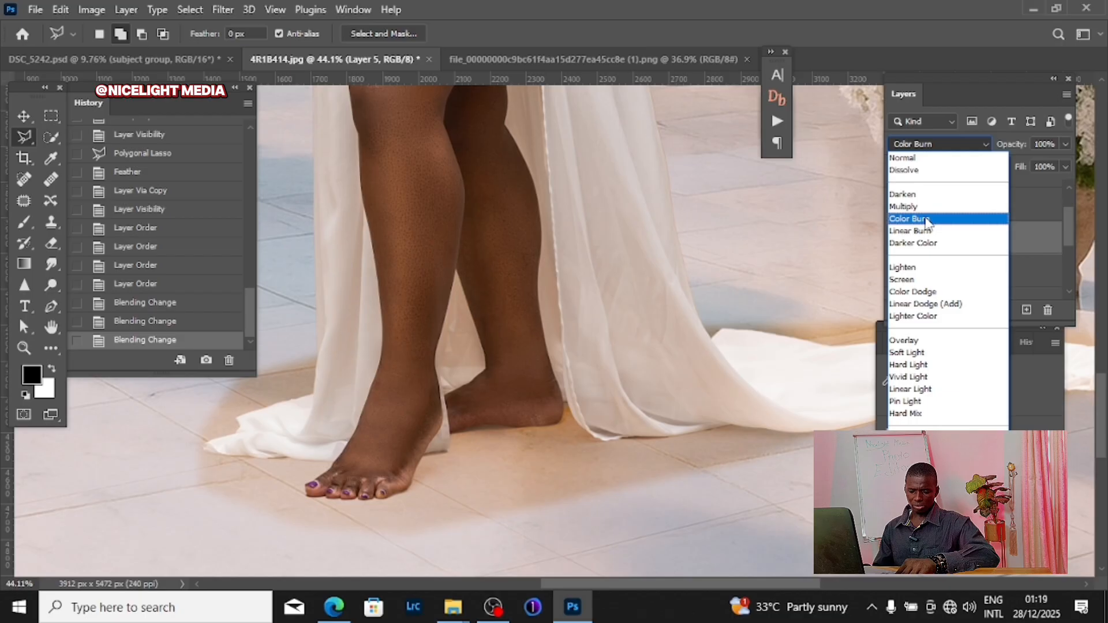
{"action": "left_click", "coordinate": [926, 222]}
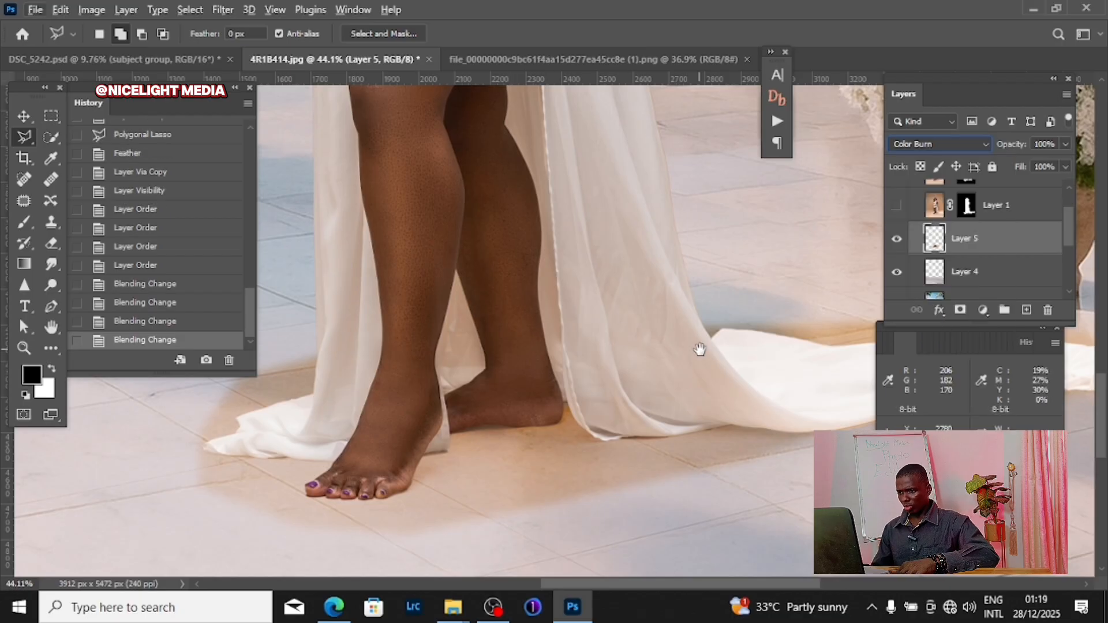
{"action": "left_click_drag", "start_coordinate": [700, 347], "coordinate": [554, 349]}
{"action": "scroll", "coordinate": [552, 349], "scroll_direction": "down", "scroll_amount": 5}
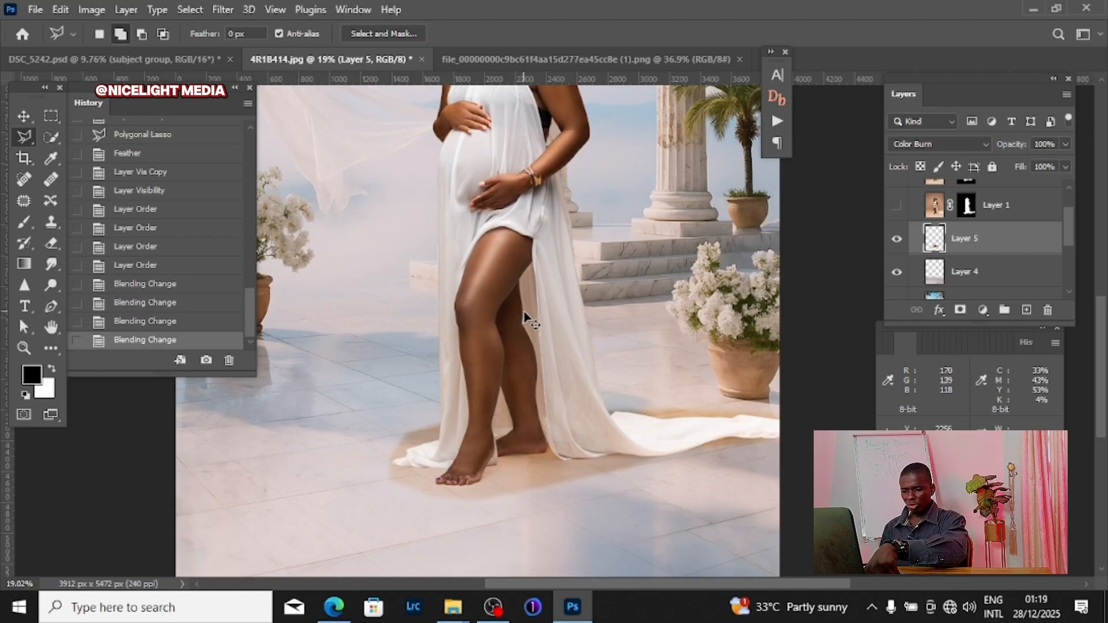
Step: Apply Hue/Saturation to Layer 5 with Saturation -100 and Lightness +55, and check the floor around the feet and train
{"action": "key", "text": "ctrl+u"}
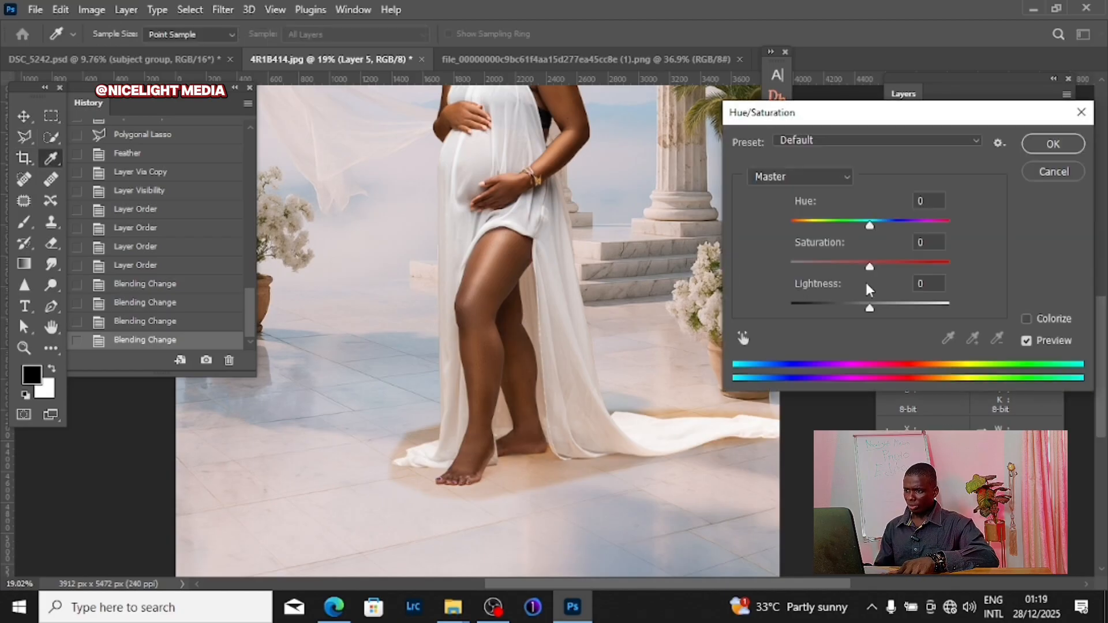
{"action": "left_click_drag", "start_coordinate": [869, 266], "coordinate": [790, 266]}
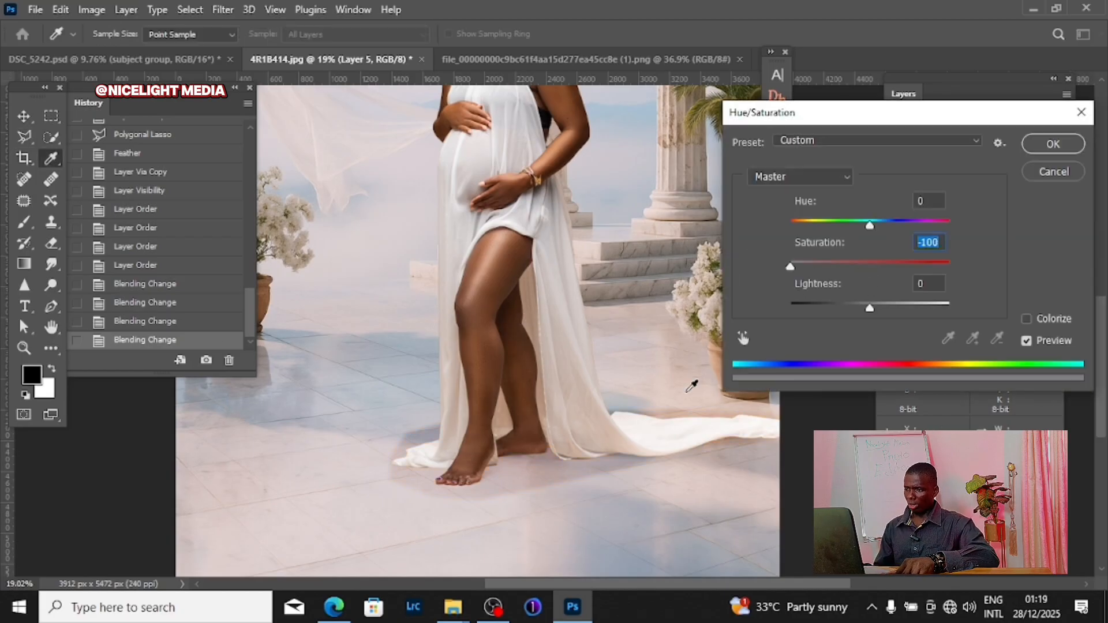
{"action": "left_click_drag", "start_coordinate": [869, 310], "coordinate": [915, 303]}
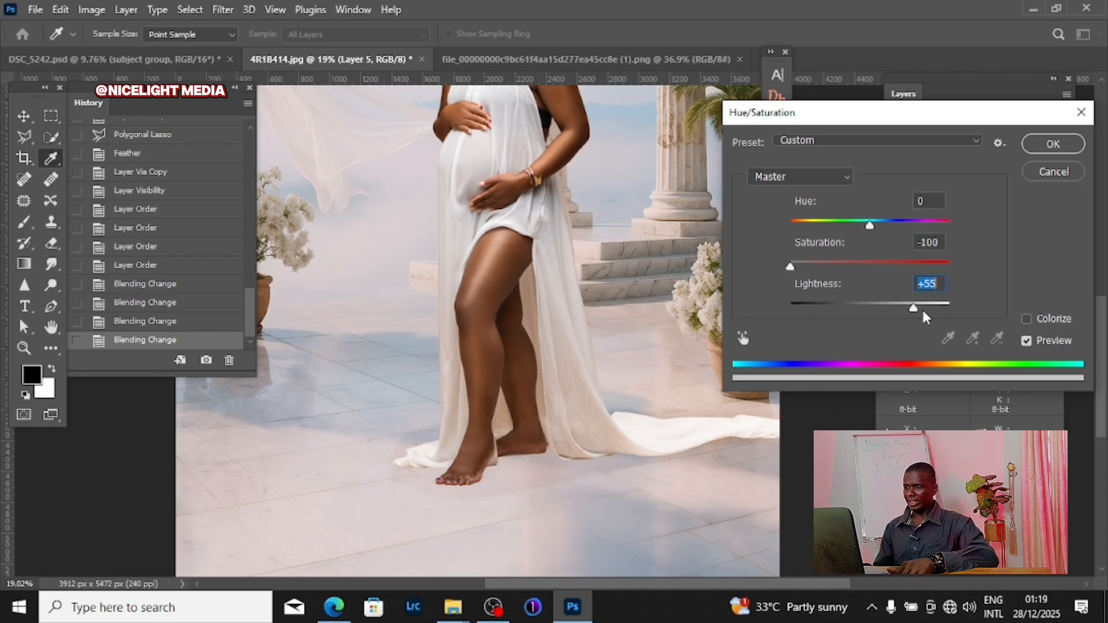
{"action": "key", "text": "Return"}
{"action": "key", "text": "l"}
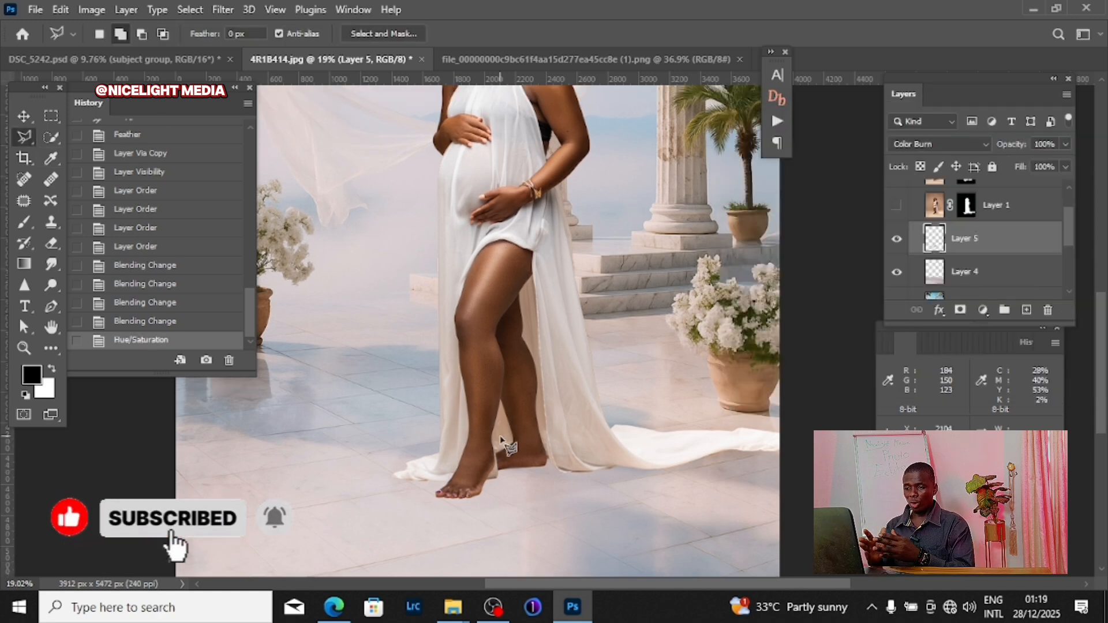
{"action": "scroll", "coordinate": [500, 502], "scroll_direction": "up", "scroll_amount": 5}
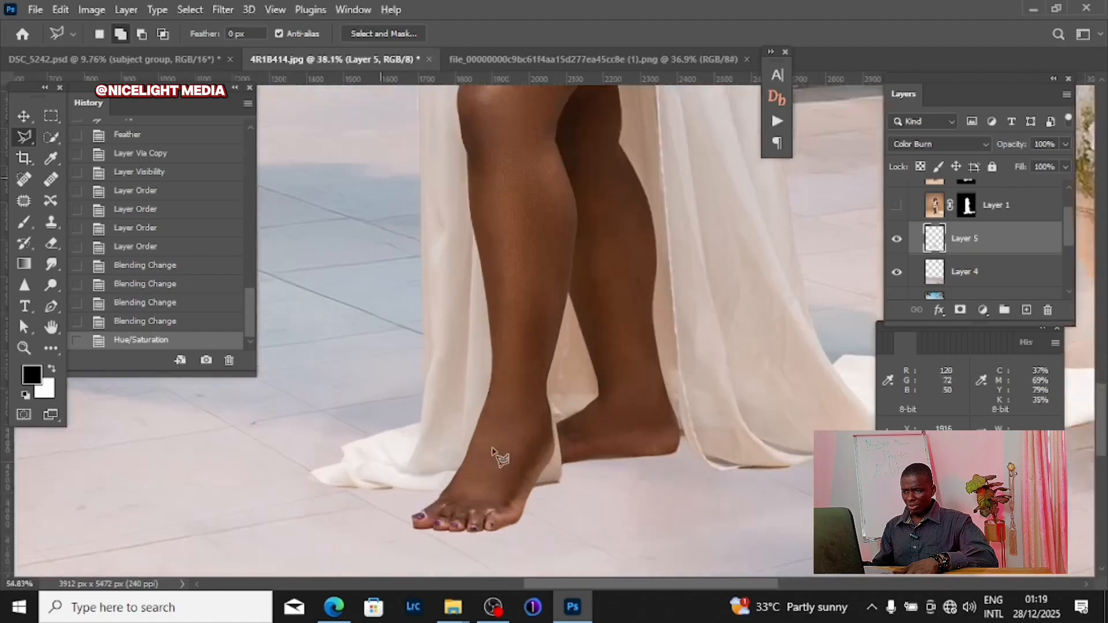
{"action": "scroll", "coordinate": [479, 375], "scroll_direction": "down", "scroll_amount": 5}
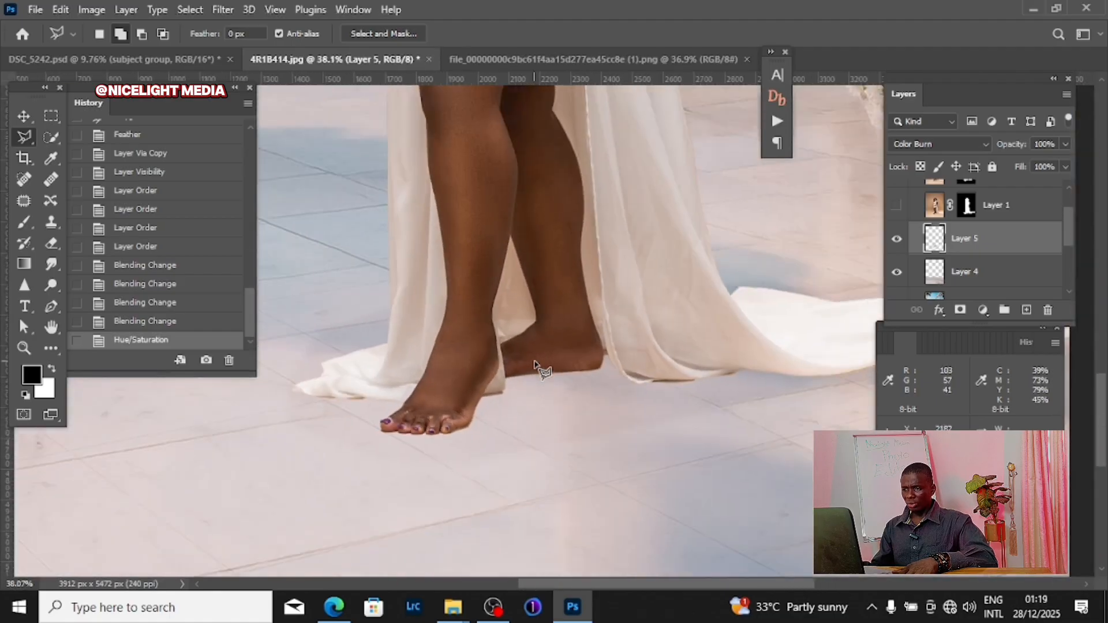
{"action": "scroll", "coordinate": [545, 477], "scroll_direction": "down", "scroll_amount": 3}
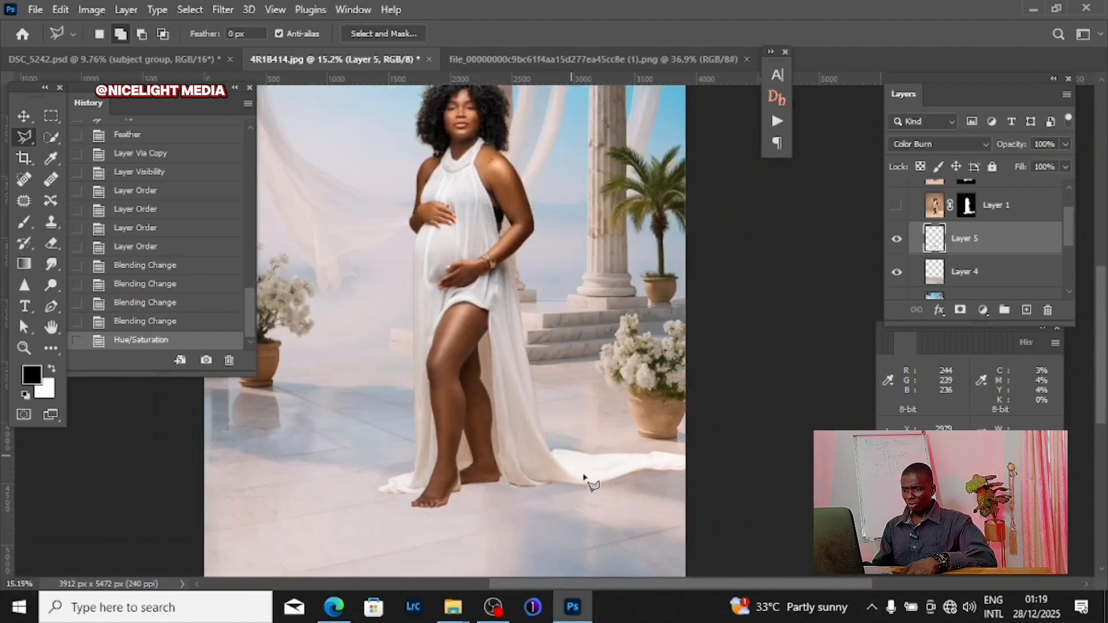
{"action": "scroll", "coordinate": [564, 446], "scroll_direction": "up", "scroll_amount": 5}
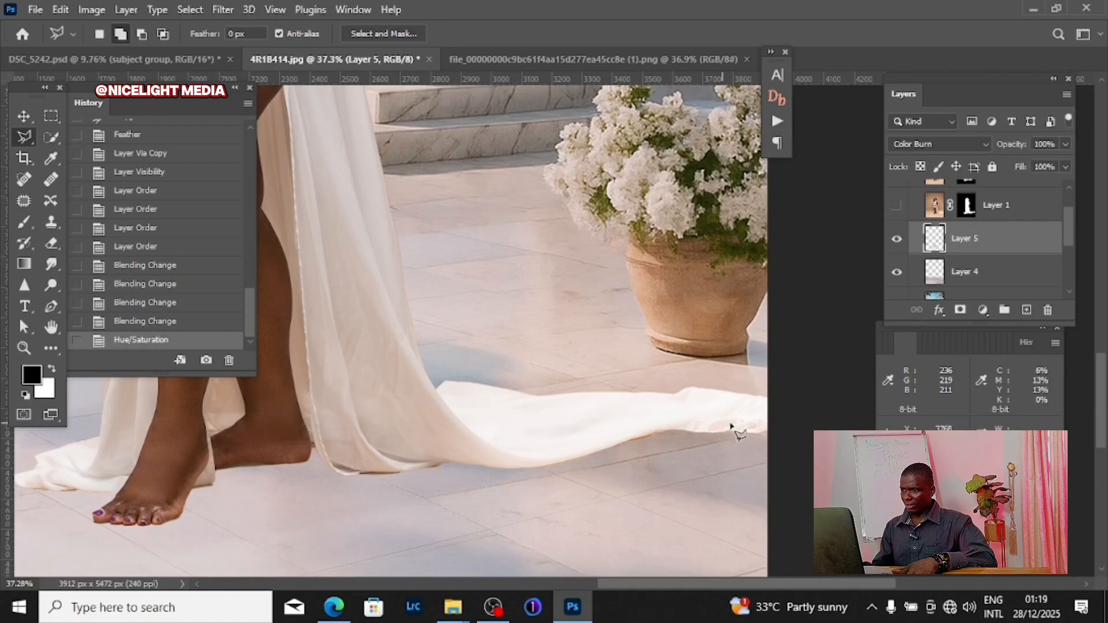
Step: On Layer 1 copy's mask, outline the dark fringe beneath the dress hem beside the feet with the Polygonal Lasso
{"action": "scroll", "coordinate": [723, 437], "scroll_direction": "up", "scroll_amount": 3}
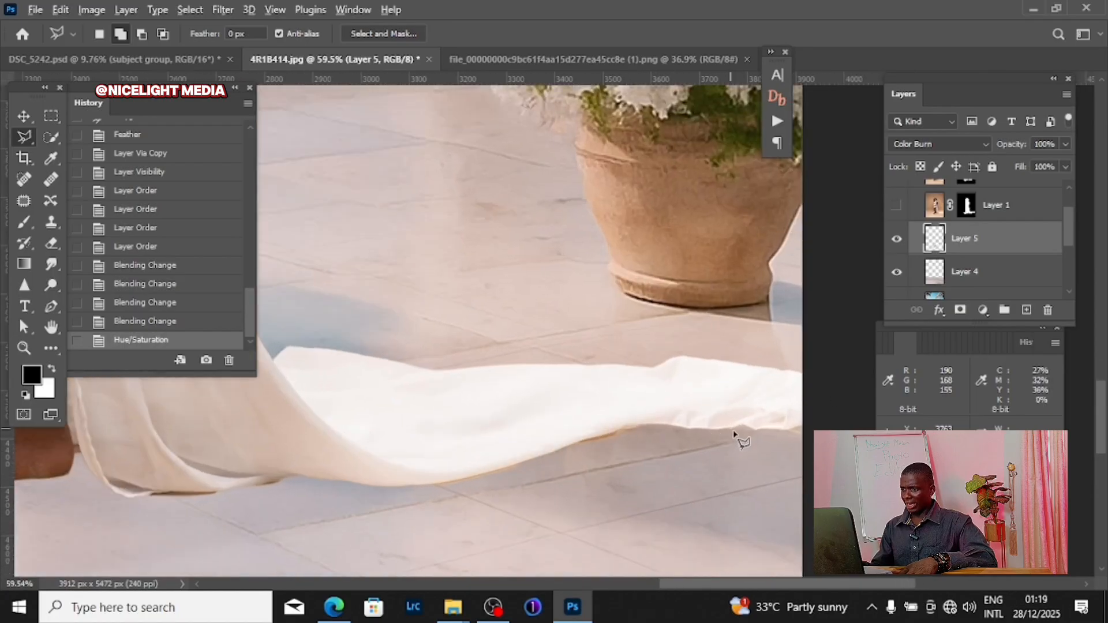
{"action": "scroll", "coordinate": [739, 439], "scroll_direction": "down", "scroll_amount": 2}
{"action": "scroll", "coordinate": [987, 197], "scroll_direction": "up", "scroll_amount": 2}
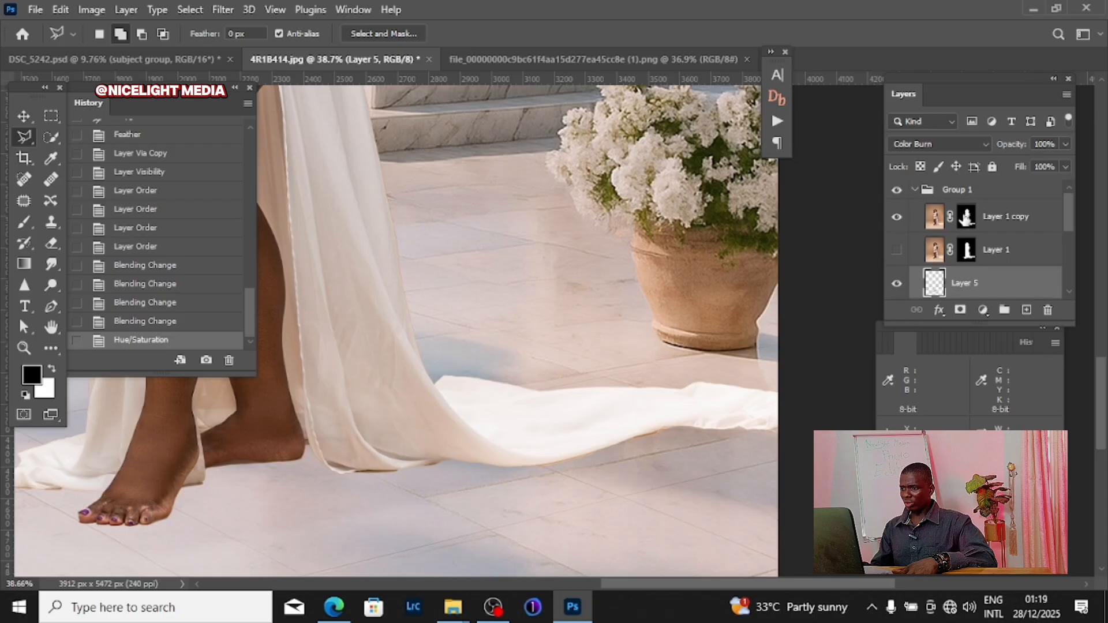
{"action": "left_click", "coordinate": [967, 218]}
{"action": "scroll", "coordinate": [421, 470], "scroll_direction": "up", "scroll_amount": 5}
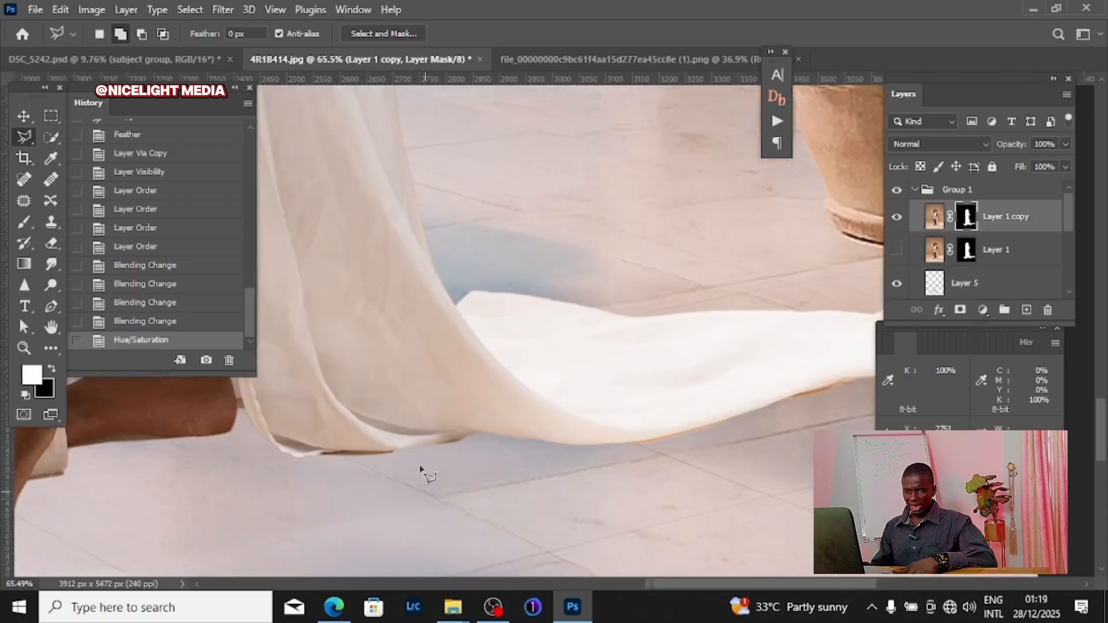
{"action": "left_click", "coordinate": [264, 453]}
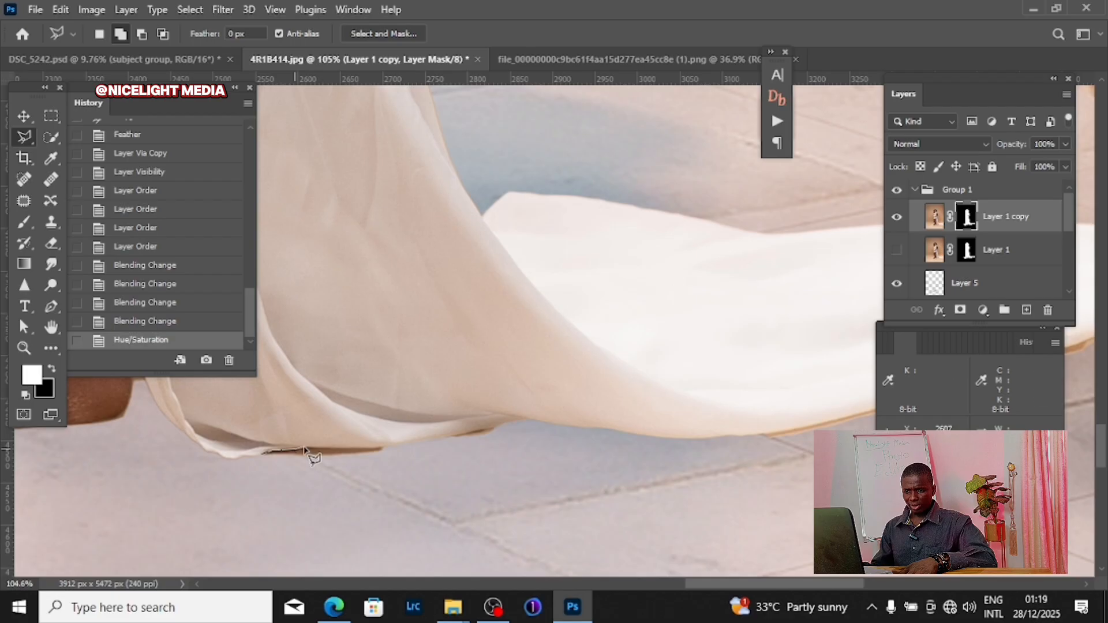
{"action": "left_click", "coordinate": [304, 448]}
{"action": "left_click", "coordinate": [508, 424]}
{"action": "left_click", "coordinate": [519, 437]}
{"action": "left_click", "coordinate": [301, 490]}
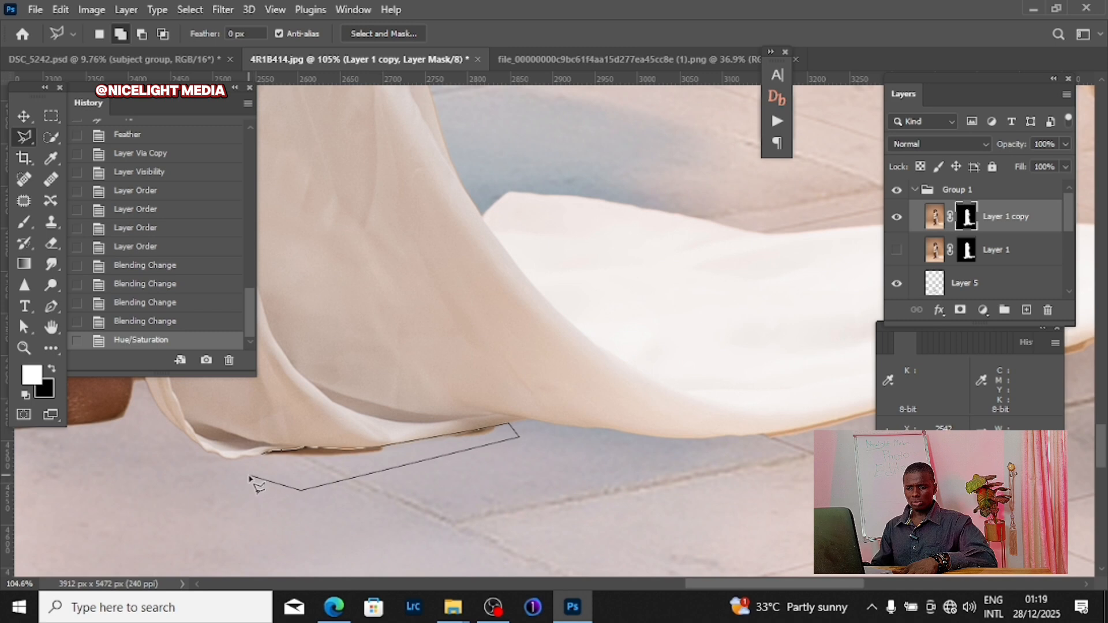
{"action": "double_click", "coordinate": [250, 474]}
Step: Feather the hem selection by 1 pixel, clear that fringe from the layer mask, and deselect
{"action": "right_click", "coordinate": [349, 283]}
{"action": "left_click", "coordinate": [425, 303]}
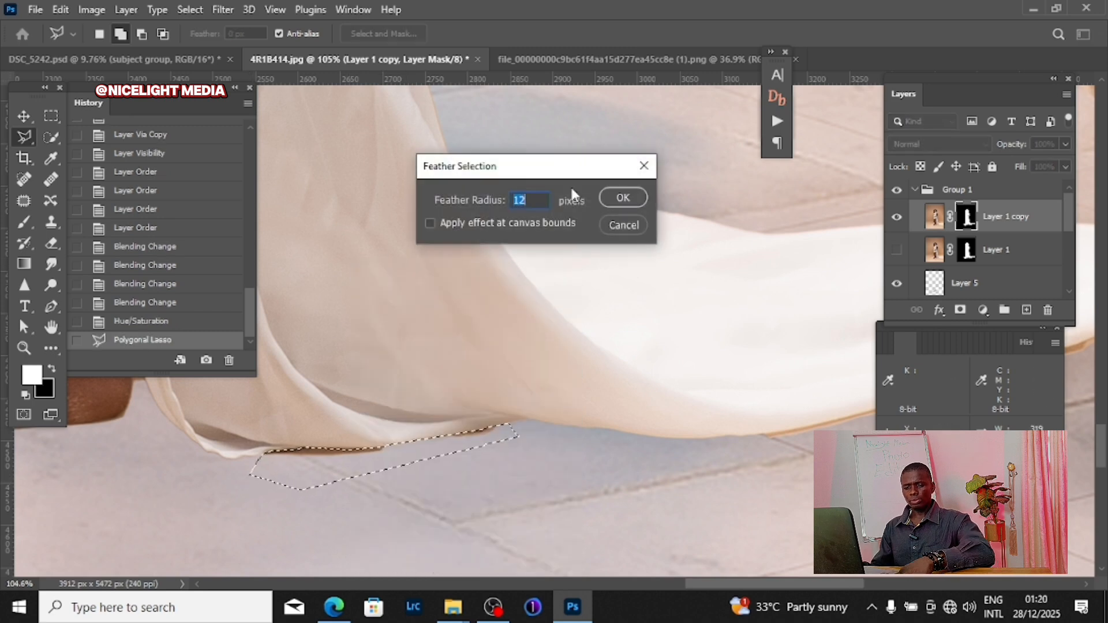
{"action": "left_click", "coordinate": [620, 198]}
{"action": "key", "text": "Delete"}
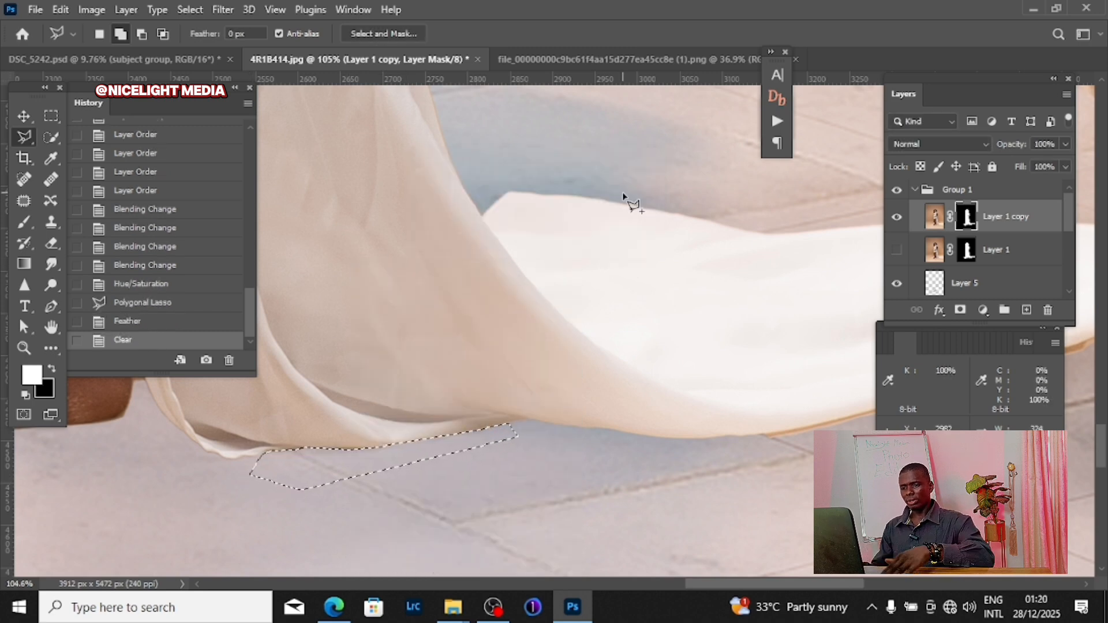
{"action": "right_click", "coordinate": [513, 214]}
{"action": "left_click", "coordinate": [549, 225]}
Step: Outline the orange fringe along the underside of the dress train with the Polygonal Lasso, extending the selection to the fringe's inner end
{"action": "left_click_drag", "start_coordinate": [663, 374], "coordinate": [350, 413]}
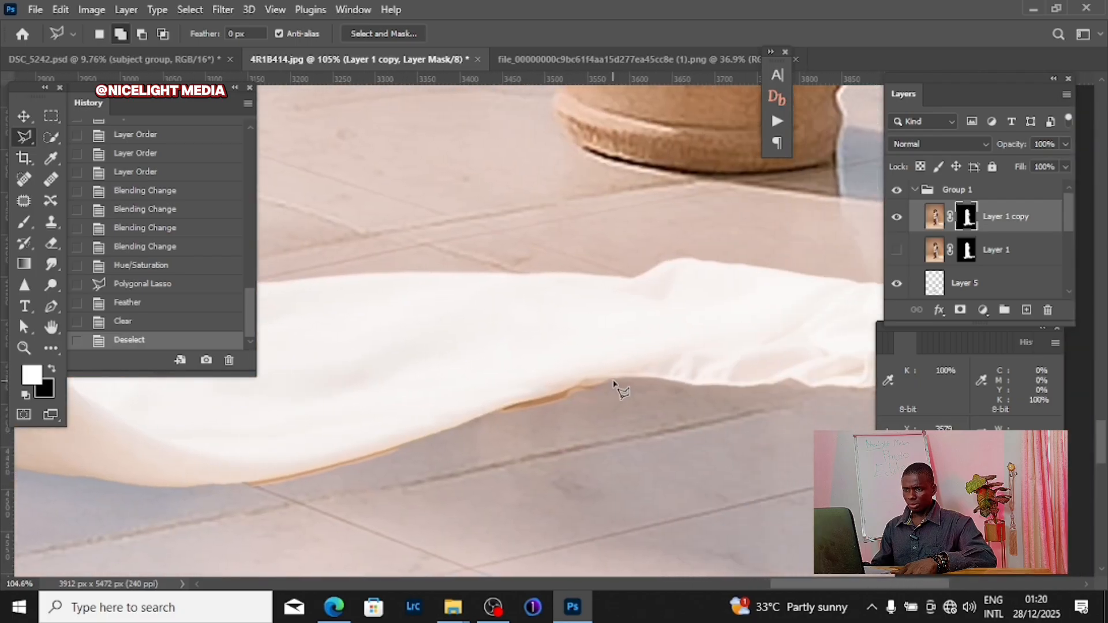
{"action": "left_click", "coordinate": [614, 380]}
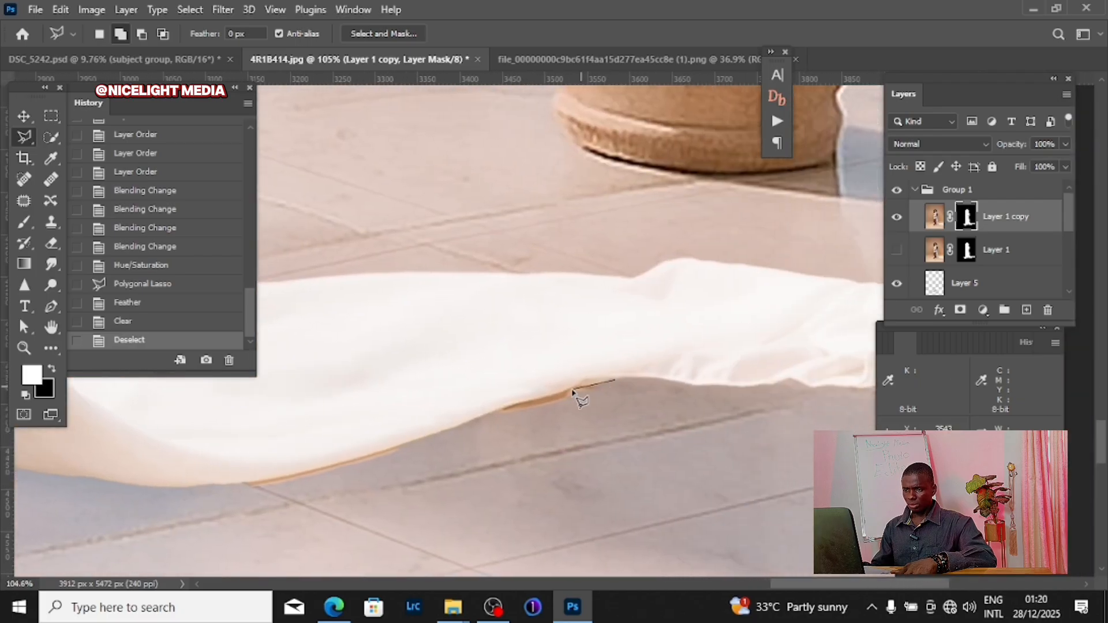
{"action": "left_click", "coordinate": [517, 404]}
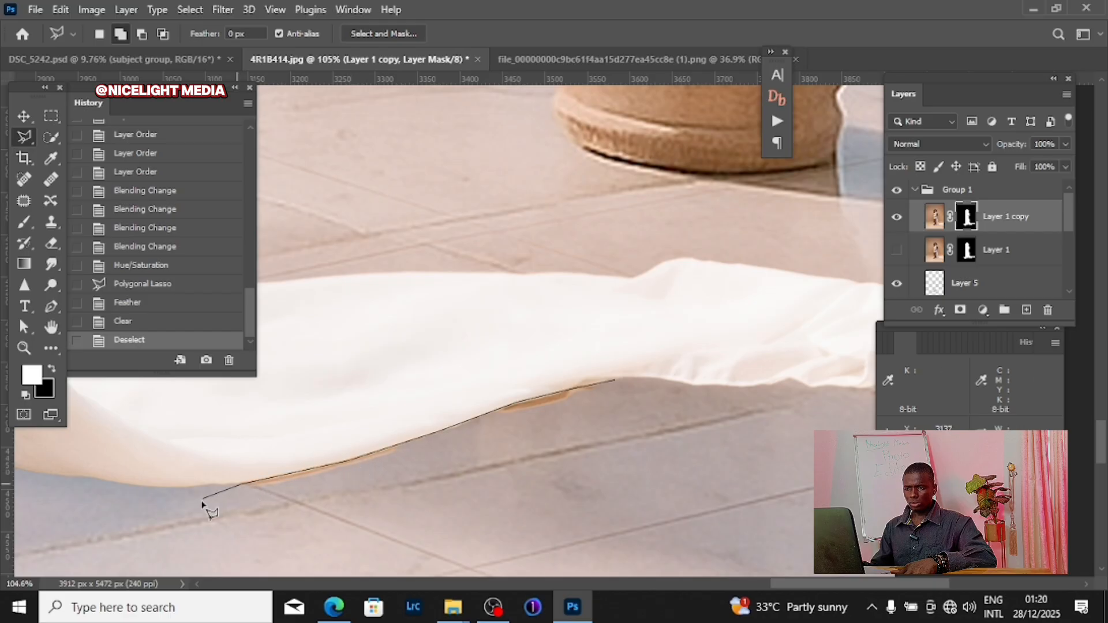
{"action": "left_click", "coordinate": [629, 478]}
{"action": "double_click", "coordinate": [681, 427]}
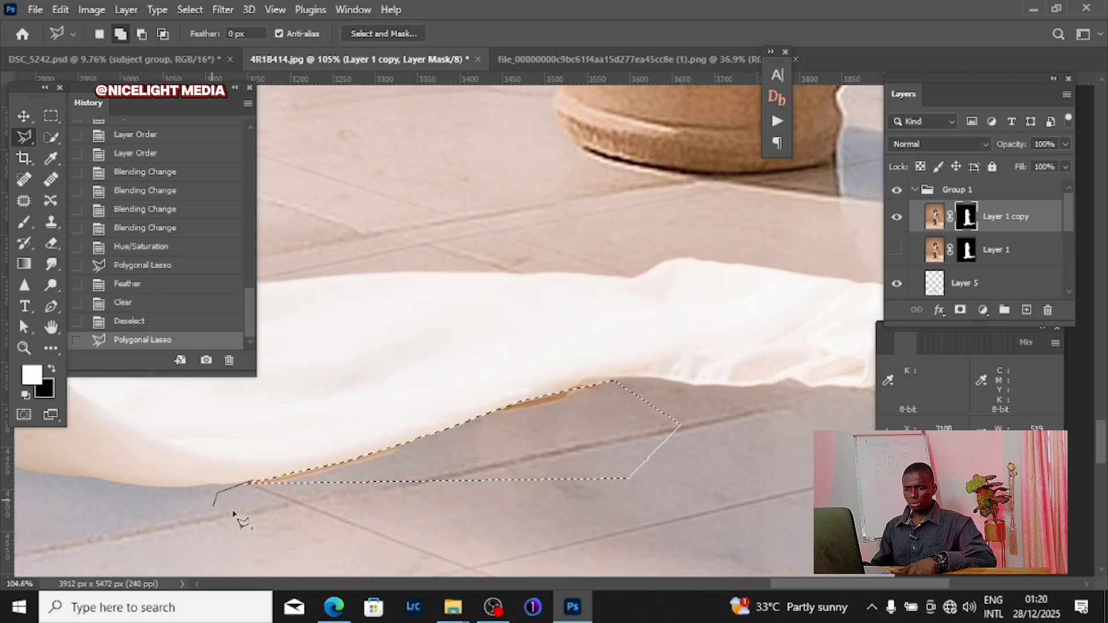
{"action": "double_click", "coordinate": [358, 483]}
Step: Feather the train selection by 1 pixel, clear the orange fringe from the layer mask, and deselect
{"action": "right_click", "coordinate": [339, 366]}
{"action": "left_click", "coordinate": [455, 81]}
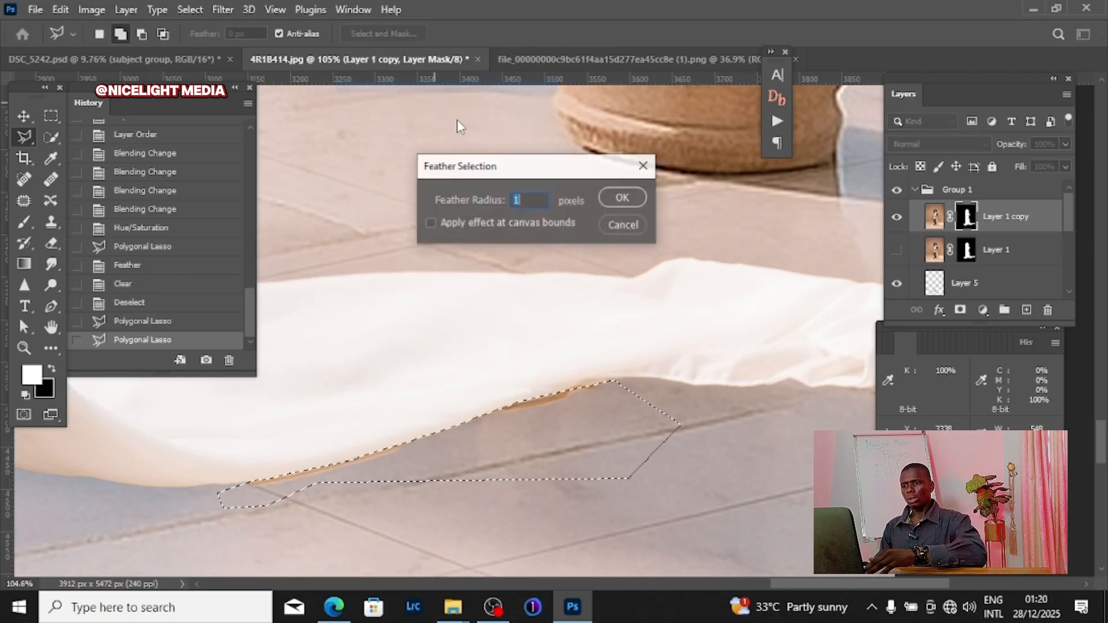
{"action": "left_click", "coordinate": [622, 197]}
{"action": "key", "text": "Delete"}
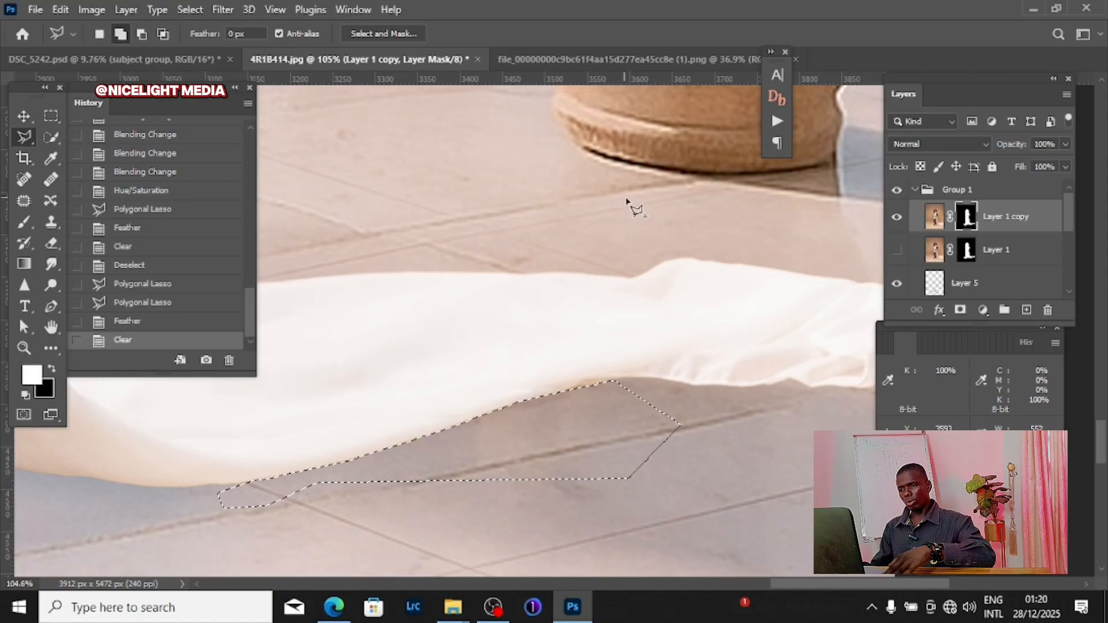
{"action": "right_click", "coordinate": [553, 191]}
{"action": "left_click", "coordinate": [568, 196]}
Step: Examine the whole composite and the cut-out edges along the arm, wrist and side of the dress for leftover fringe
{"action": "scroll", "coordinate": [583, 294], "scroll_direction": "down", "scroll_amount": 5}
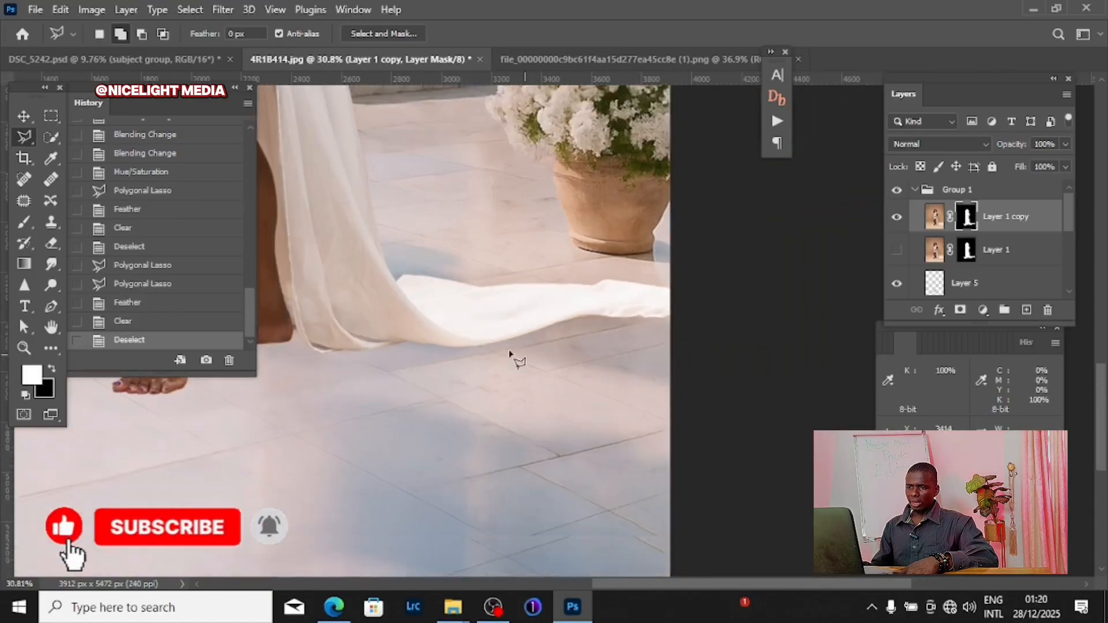
{"action": "scroll", "coordinate": [509, 353], "scroll_direction": "down", "scroll_amount": 3}
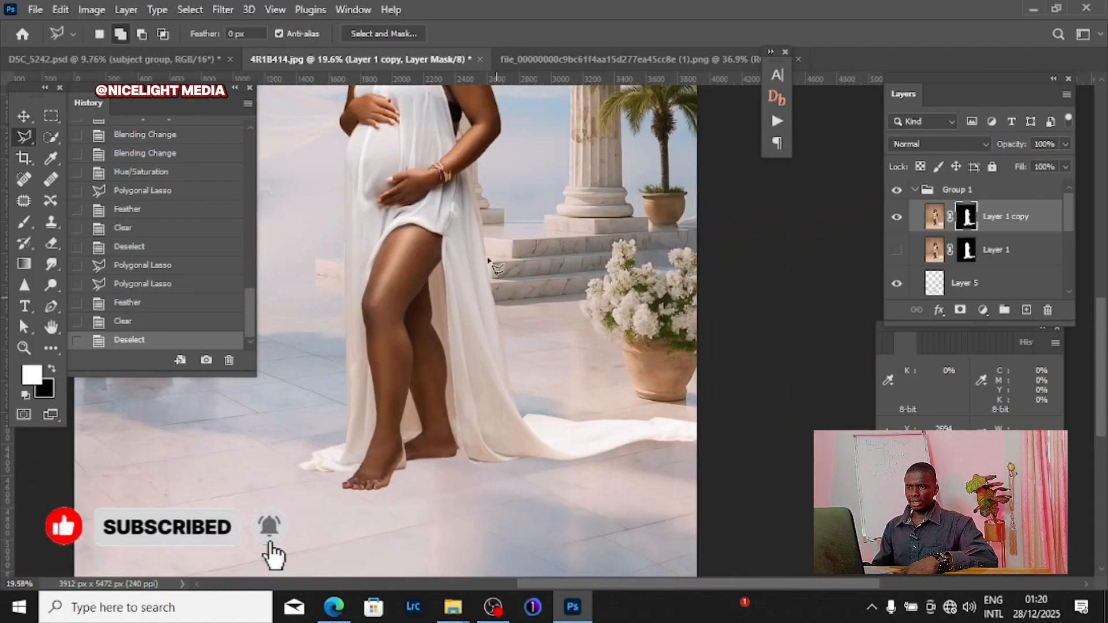
{"action": "scroll", "coordinate": [490, 262], "scroll_direction": "down", "scroll_amount": 2}
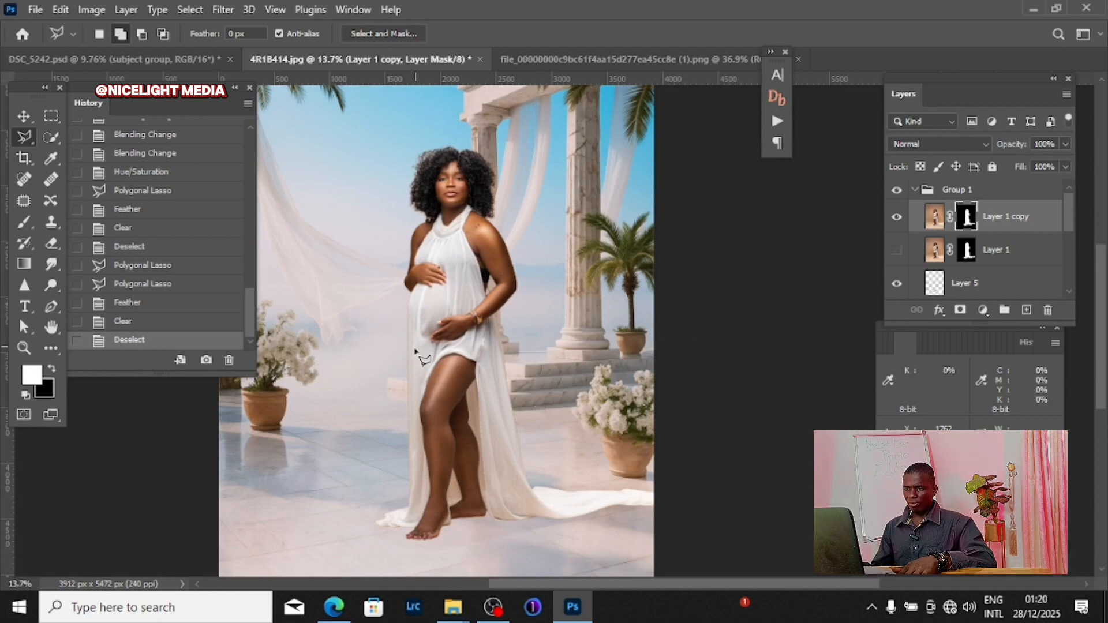
{"action": "scroll", "coordinate": [548, 182], "scroll_direction": "up", "scroll_amount": 6}
{"action": "scroll", "coordinate": [511, 225], "scroll_direction": "up", "scroll_amount": 1}
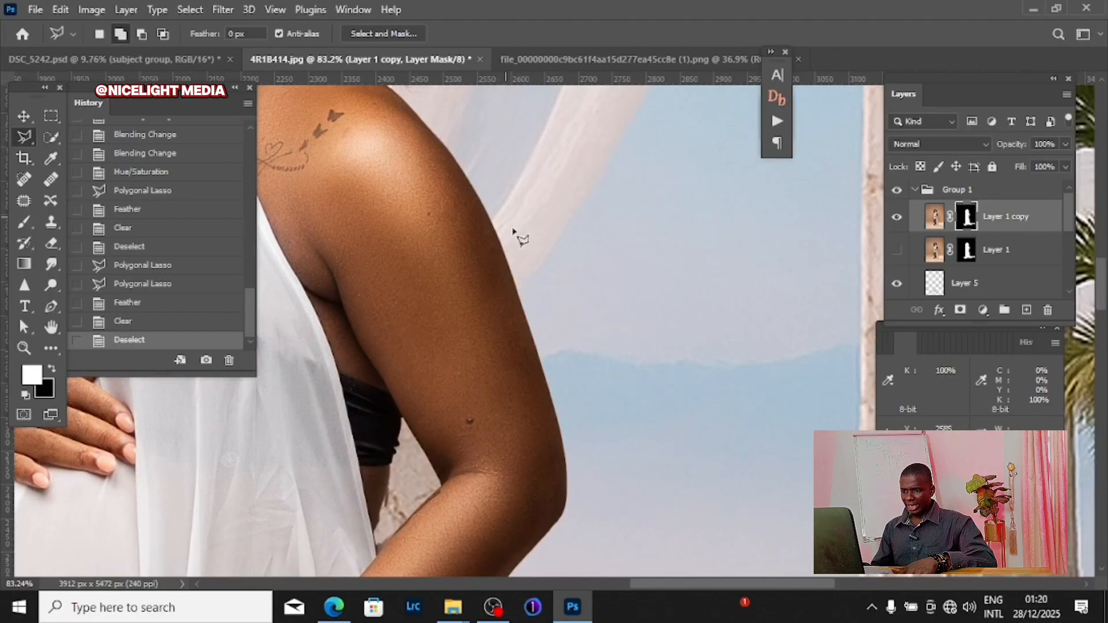
{"action": "scroll", "coordinate": [563, 346], "scroll_direction": "down", "scroll_amount": 10}
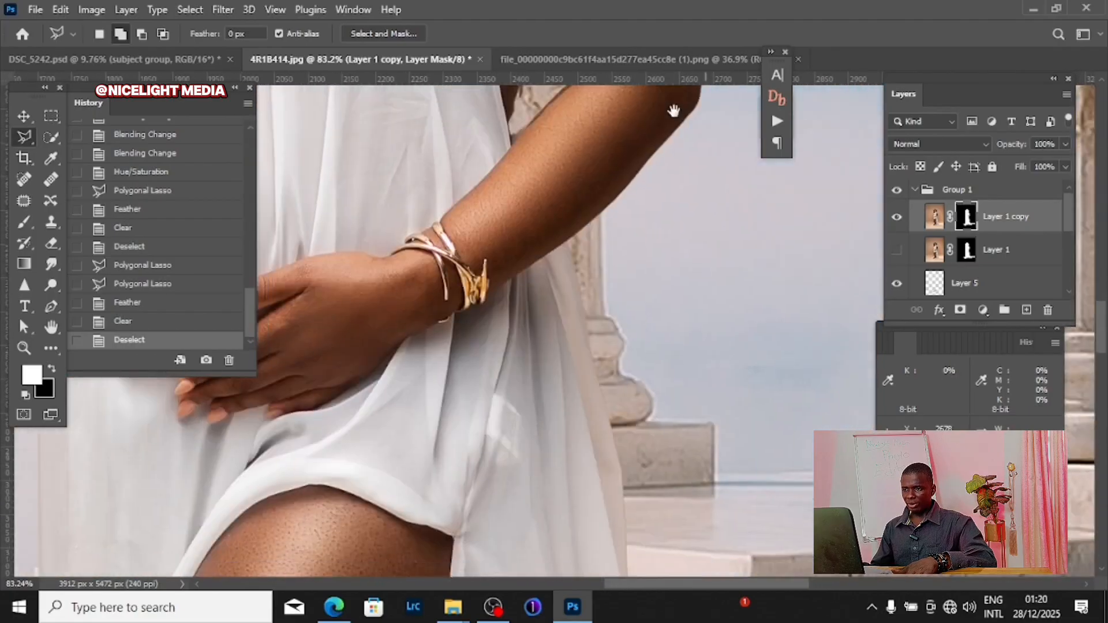
{"action": "left_click_drag", "start_coordinate": [610, 482], "coordinate": [534, 344]}
{"action": "scroll", "coordinate": [562, 372], "scroll_direction": "up", "scroll_amount": 8}
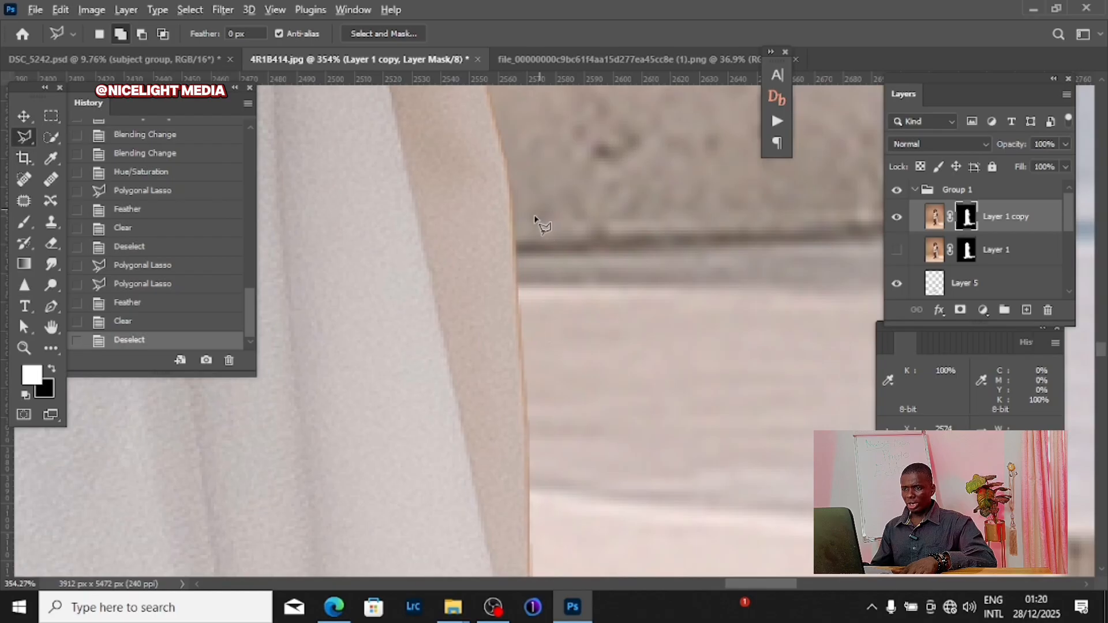
{"action": "scroll", "coordinate": [535, 220], "scroll_direction": "down", "scroll_amount": 3}
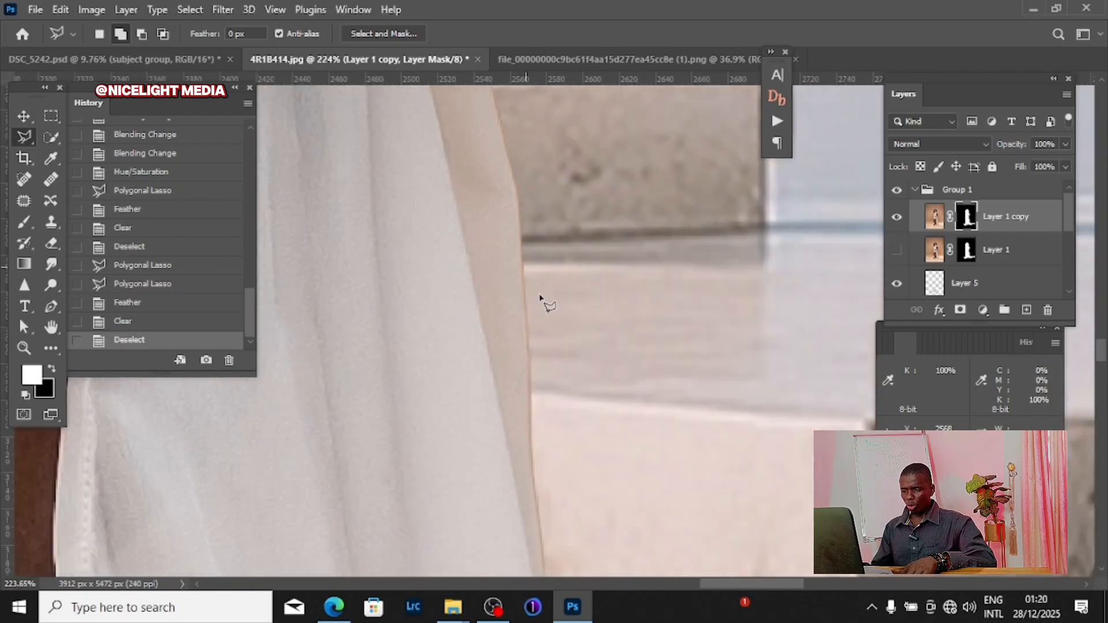
{"action": "scroll", "coordinate": [536, 306], "scroll_direction": "down", "scroll_amount": 15}
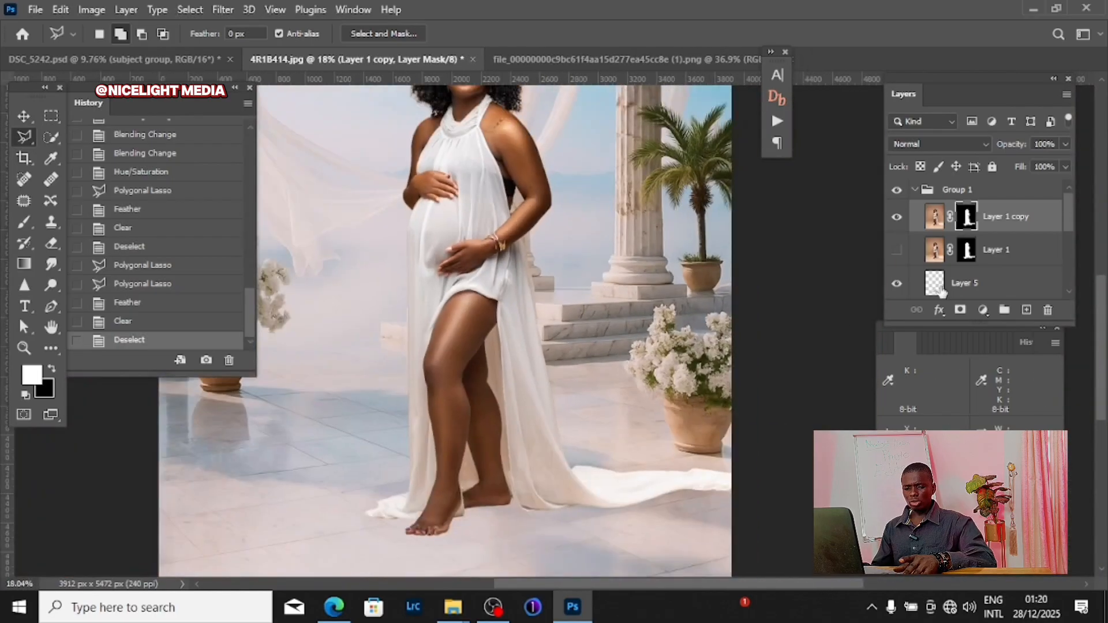
Step: Load Layer 1 copy's mask as a selection around the subject and contract it by 2 pixels
{"action": "left_click", "coordinate": [969, 218], "text": "ctrl"}
{"action": "scroll", "coordinate": [508, 260], "scroll_direction": "down", "scroll_amount": 2}
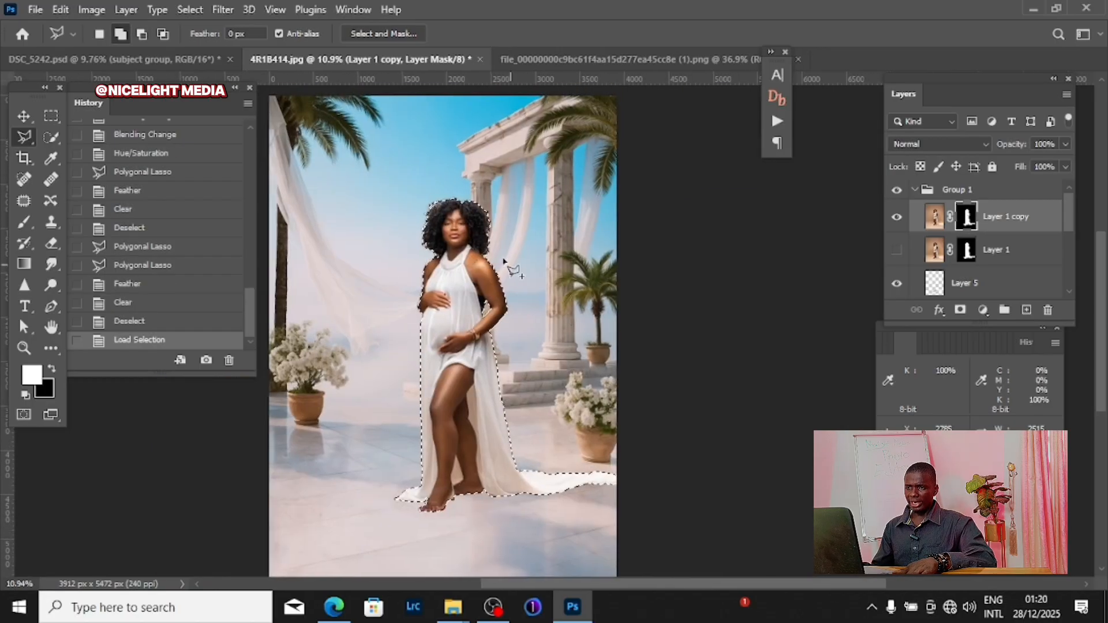
{"action": "left_click", "coordinate": [191, 10]}
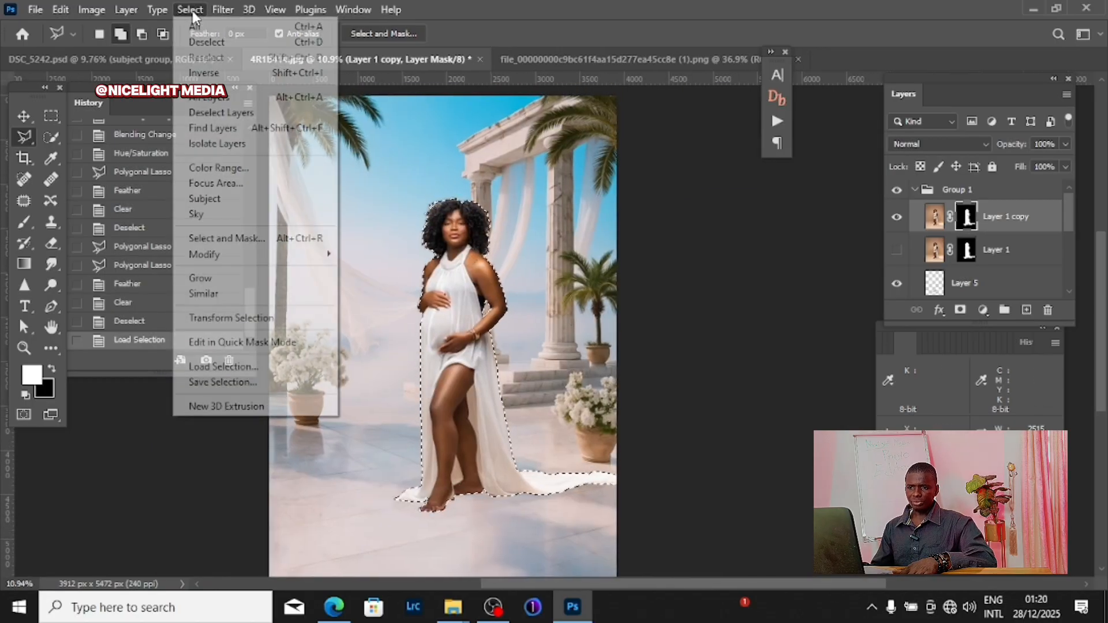
{"action": "mouse_move", "coordinate": [225, 257]}
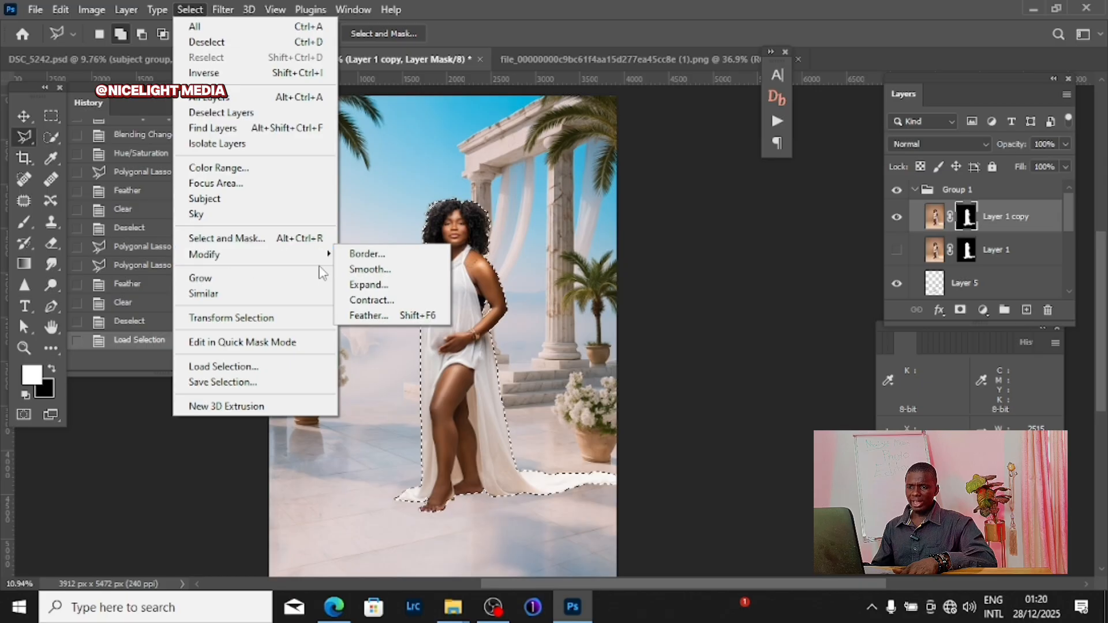
{"action": "left_click", "coordinate": [372, 300]}
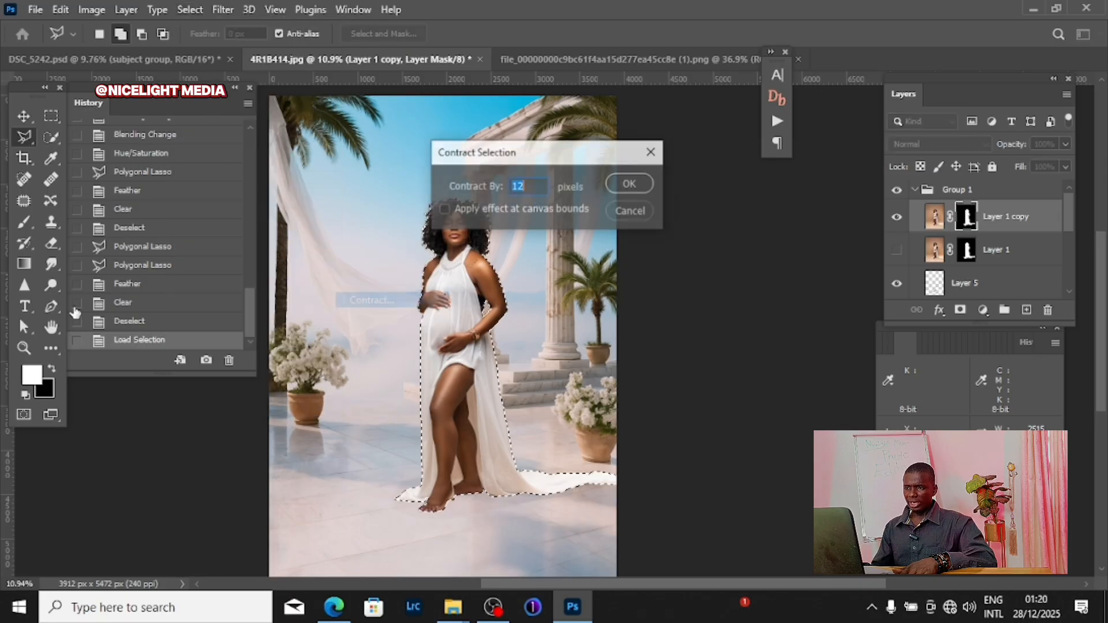
{"action": "type", "text": "2"}
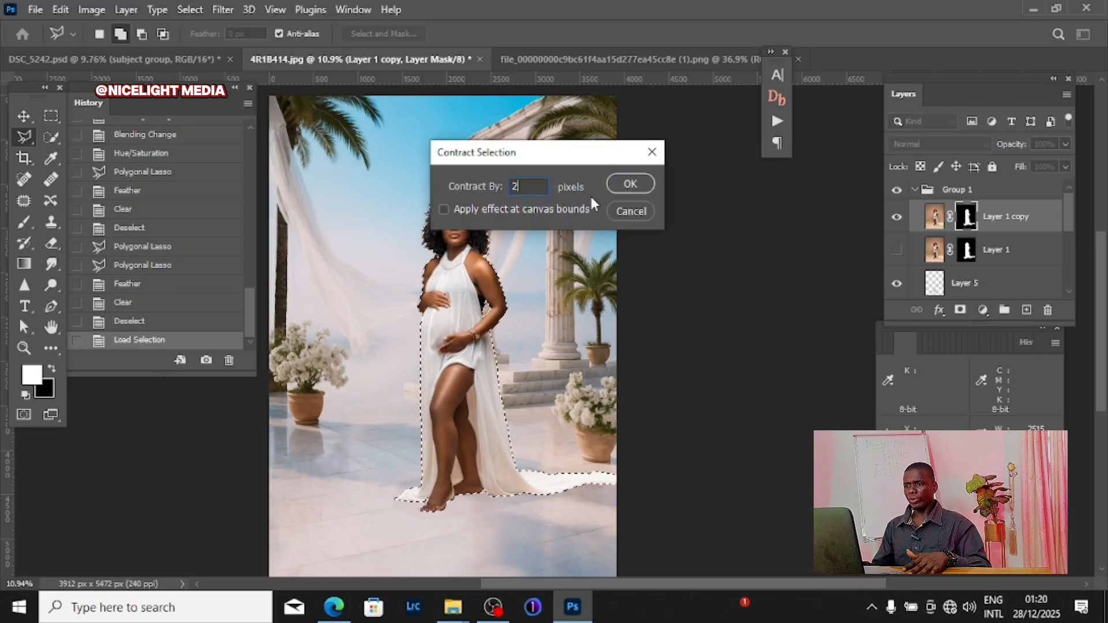
{"action": "left_click", "coordinate": [628, 184]}
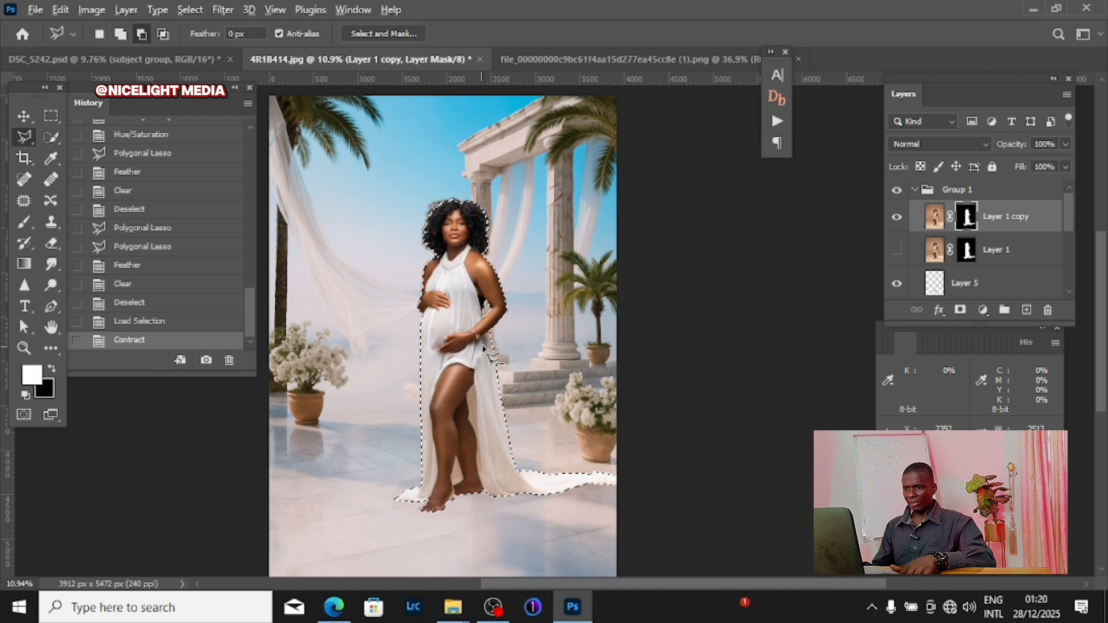
Step: Feather the contracted subject selection by 1 pixel and check its edge around the dress, arm and curly hair
{"action": "scroll", "coordinate": [485, 349], "scroll_direction": "up", "scroll_amount": 8}
{"action": "scroll", "coordinate": [496, 309], "scroll_direction": "up", "scroll_amount": 6}
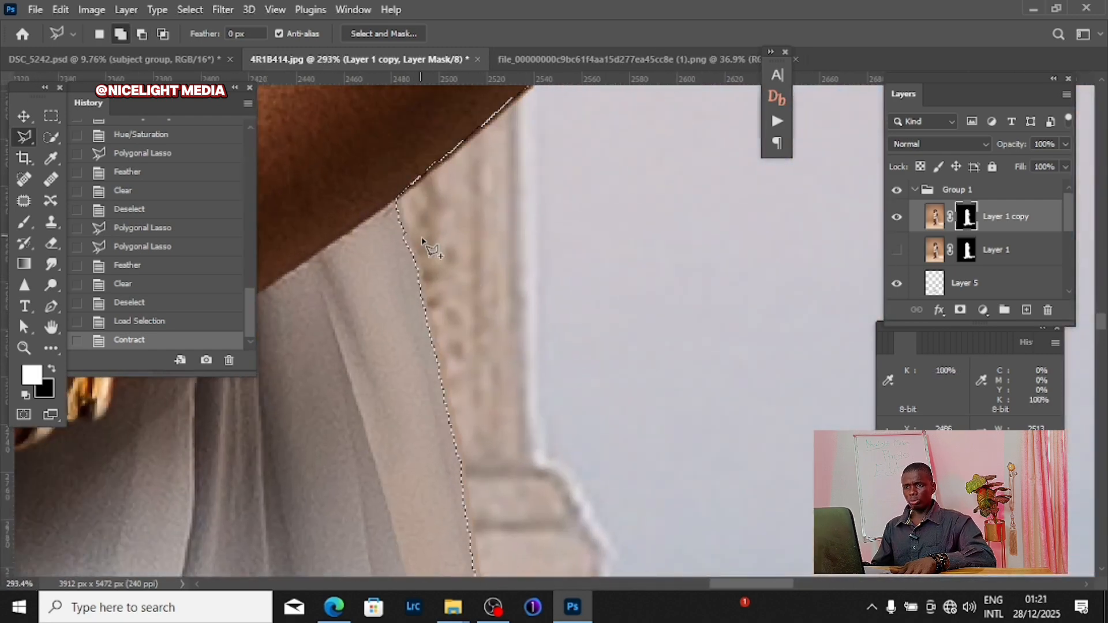
{"action": "scroll", "coordinate": [426, 242], "scroll_direction": "down", "scroll_amount": 10}
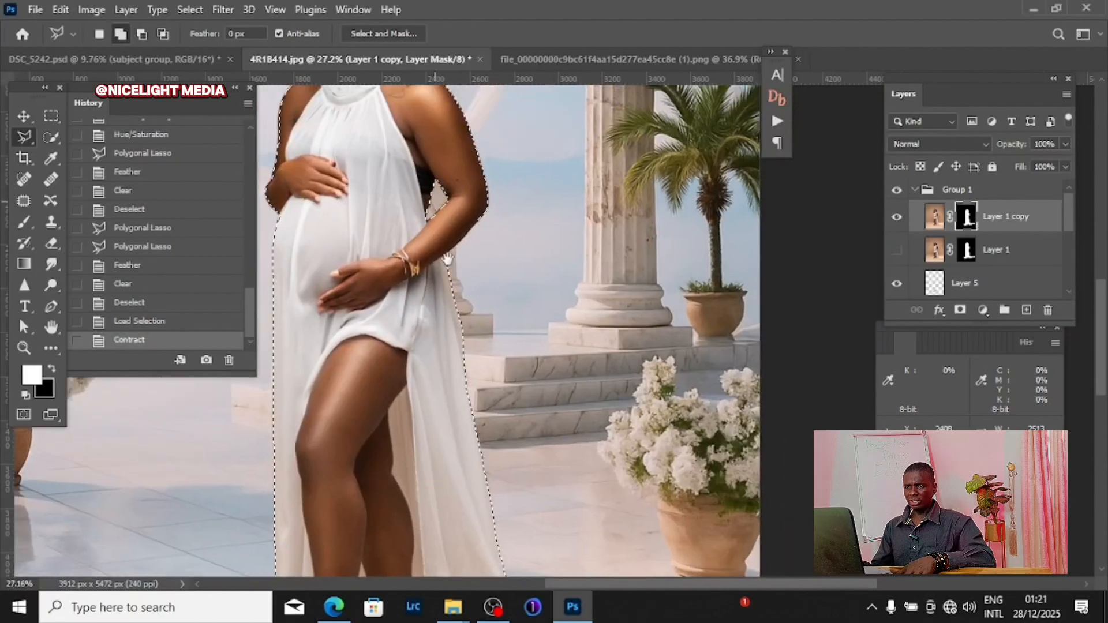
{"action": "scroll", "coordinate": [447, 258], "scroll_direction": "down", "scroll_amount": 5}
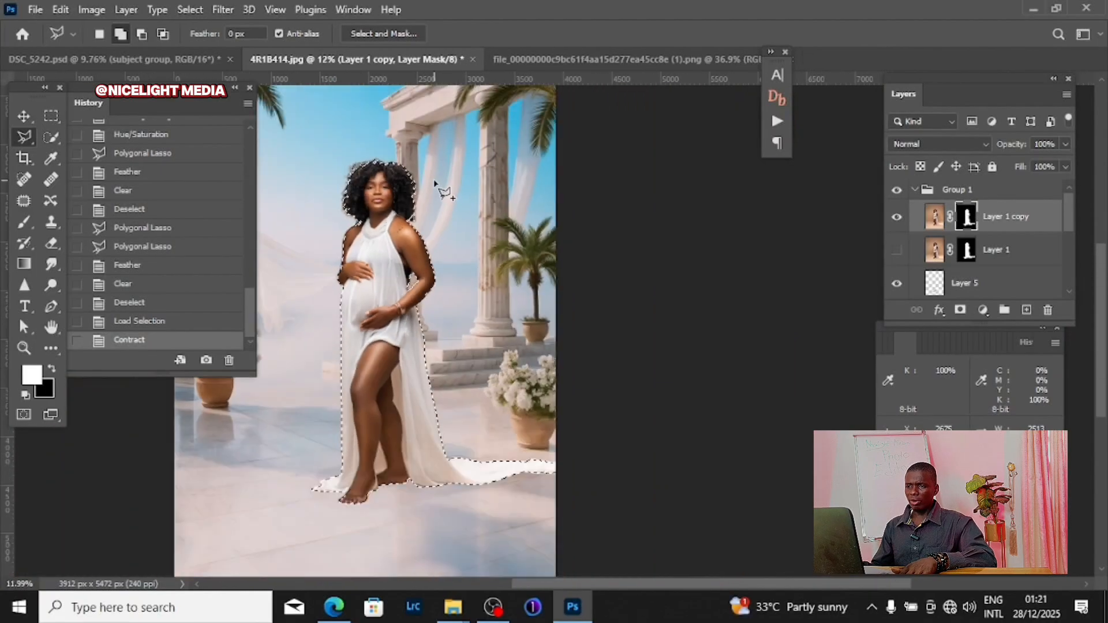
{"action": "right_click", "coordinate": [435, 184]}
{"action": "left_click", "coordinate": [476, 221]}
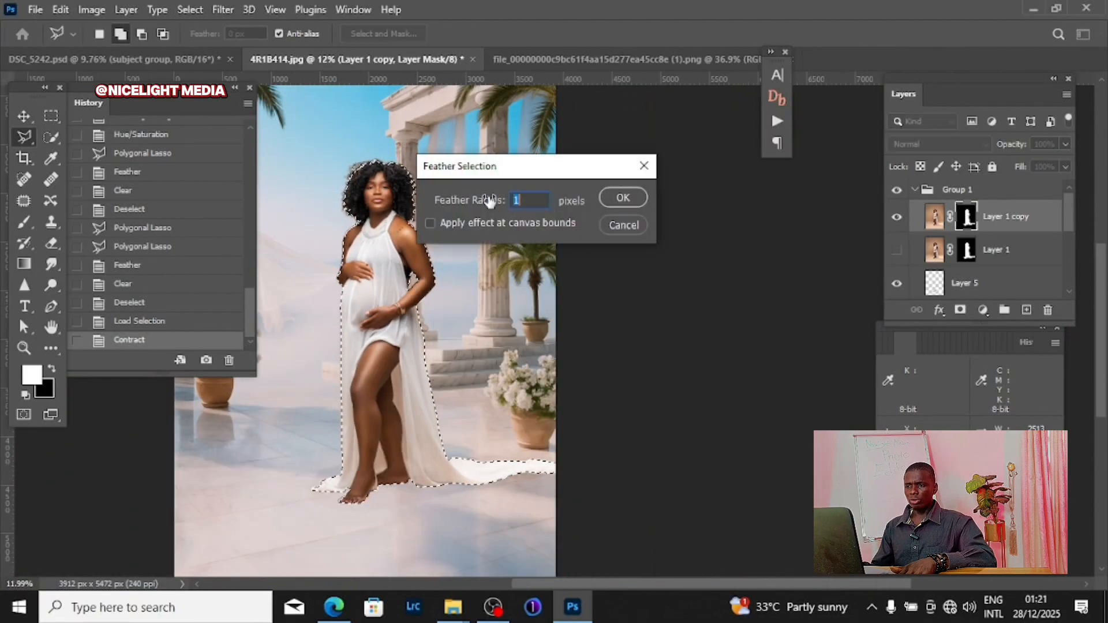
{"action": "left_click", "coordinate": [623, 198]}
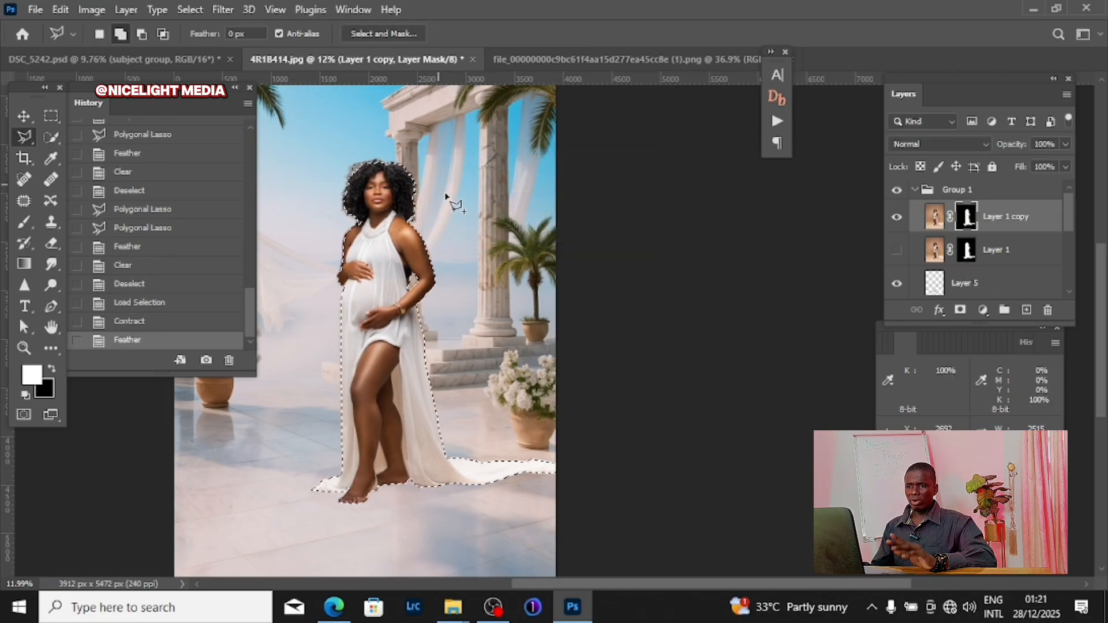
{"action": "scroll", "coordinate": [376, 174], "scroll_direction": "up", "scroll_amount": 5, "text": "alt"}
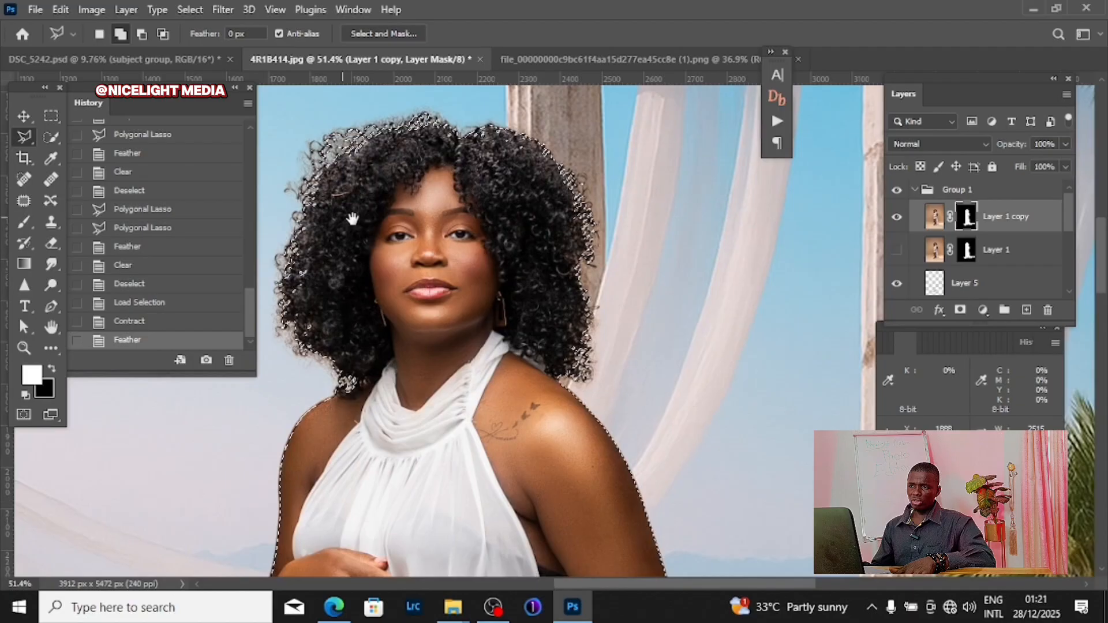
{"action": "mouse_move", "coordinate": [353, 219]}
{"action": "left_mouse_down"}
{"action": "mouse_move", "coordinate": [386, 226]}
{"action": "mouse_move", "coordinate": [380, 238]}
{"action": "mouse_move", "coordinate": [335, 232]}
{"action": "left_mouse_up"}
{"action": "key", "text": "alt"}
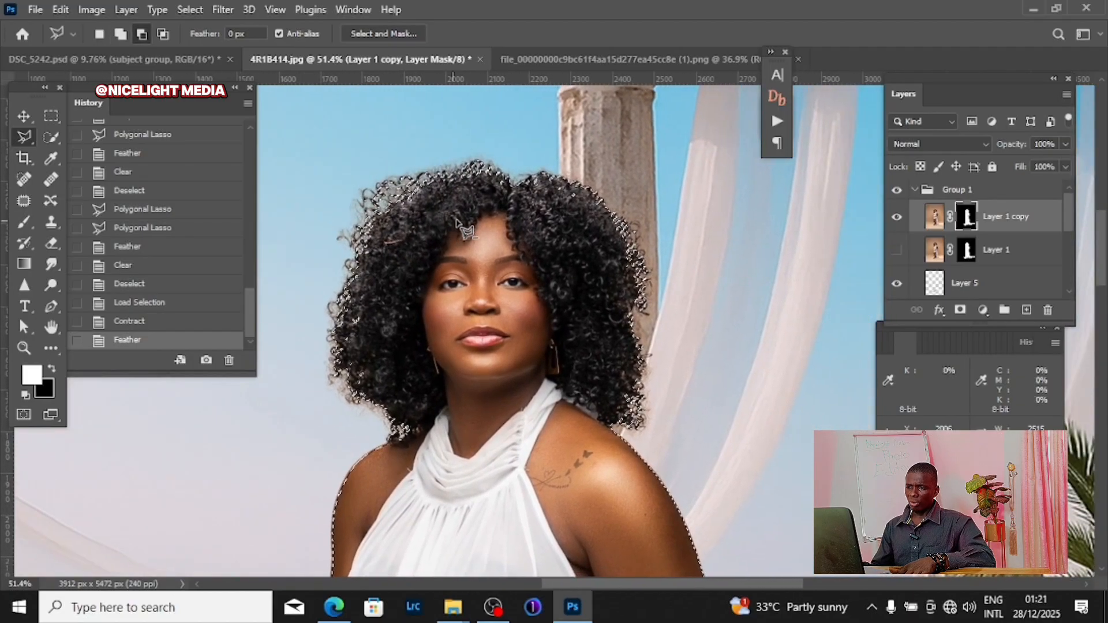
{"action": "scroll", "coordinate": [524, 220], "scroll_direction": "down", "scroll_amount": 4}
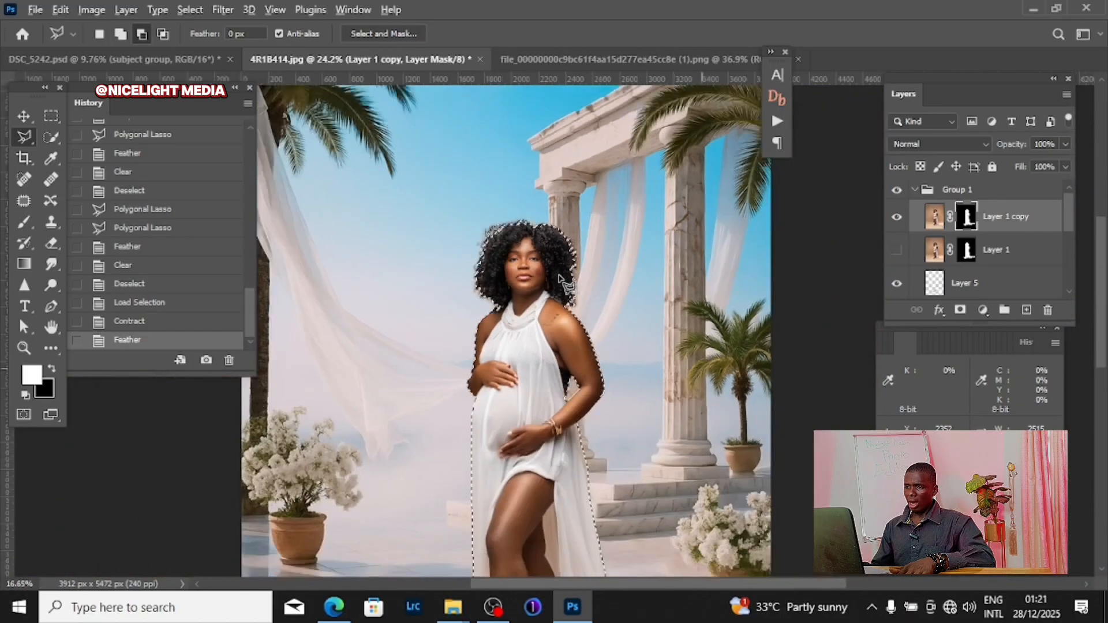
Step: Invert the contracted subject selection, clear the fringe outside it from Layer 1 copy's mask, and deselect
{"action": "right_click", "coordinate": [551, 182]}
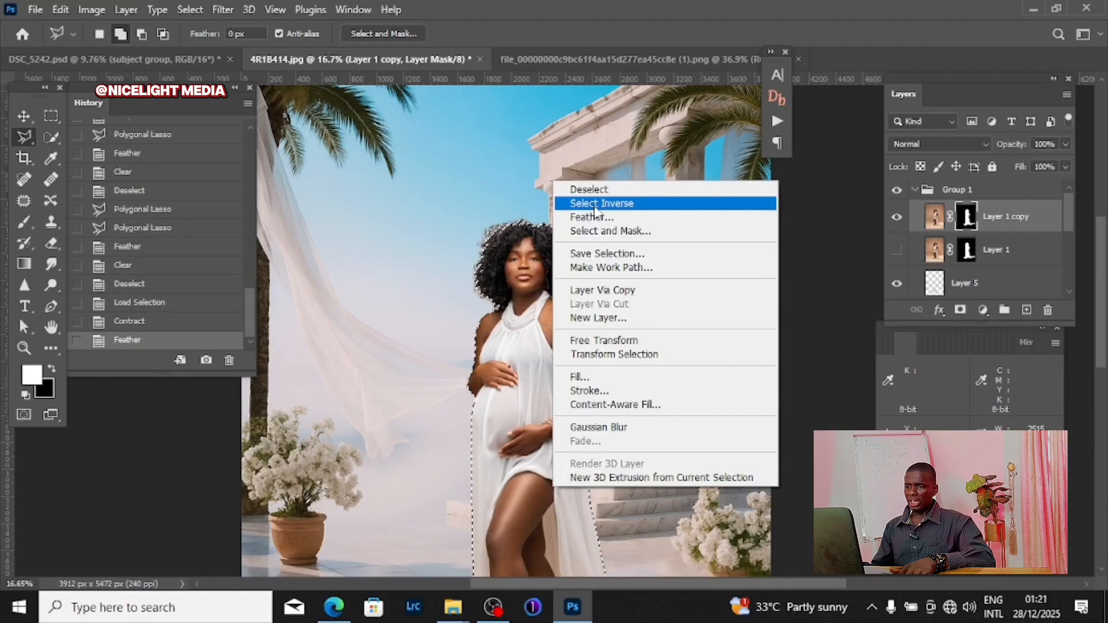
{"action": "left_click", "coordinate": [594, 204]}
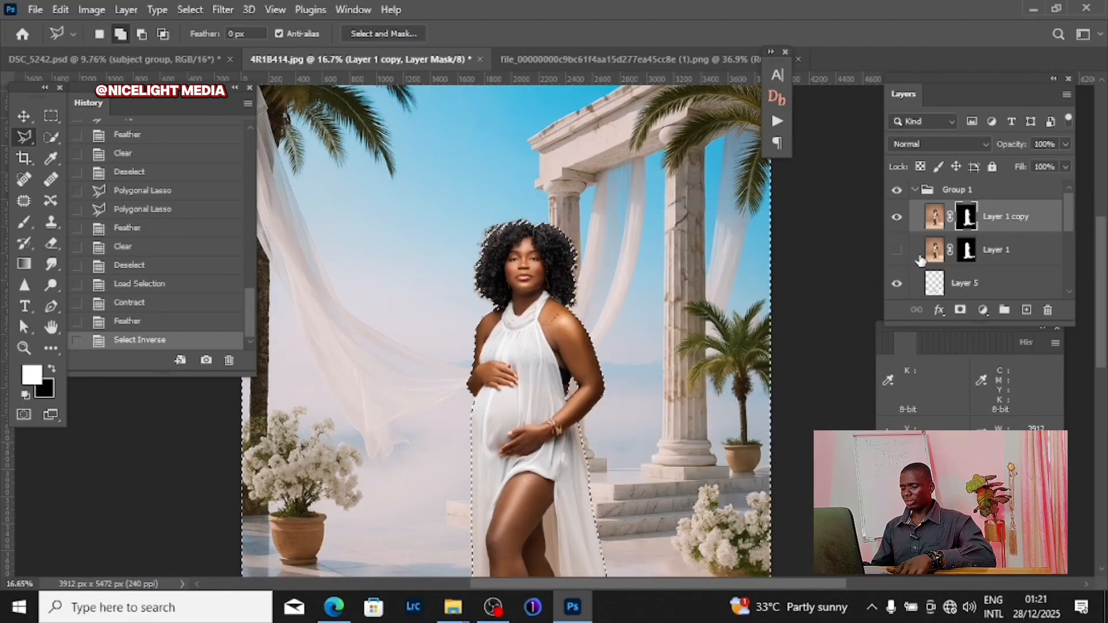
{"action": "key", "text": "Delete"}
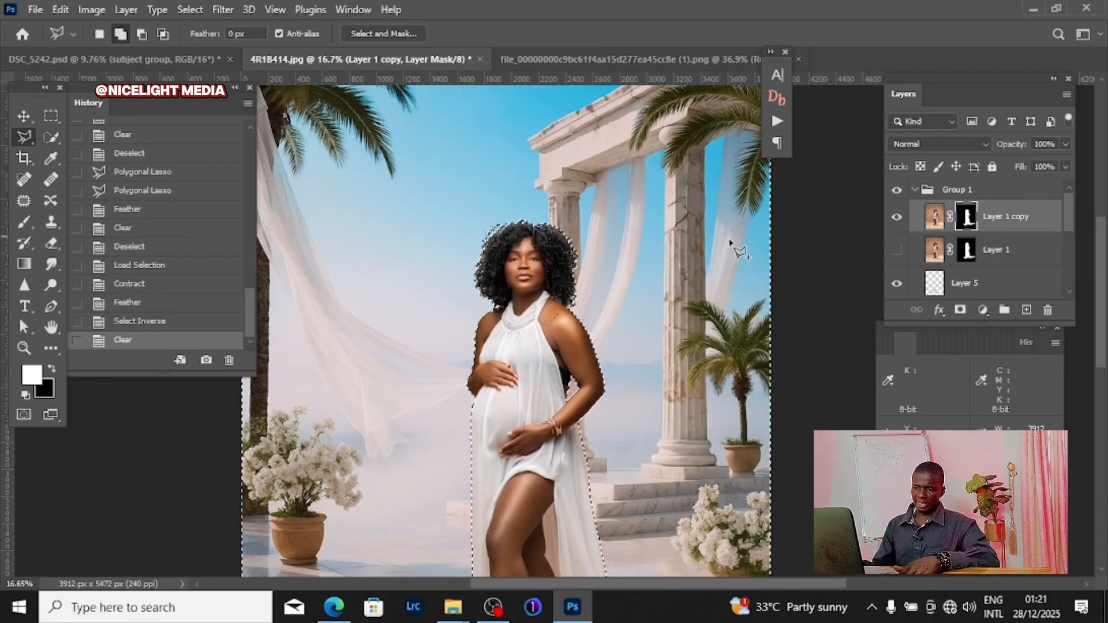
{"action": "scroll", "coordinate": [730, 241], "scroll_direction": "down", "scroll_amount": 3}
{"action": "right_click", "coordinate": [620, 243]}
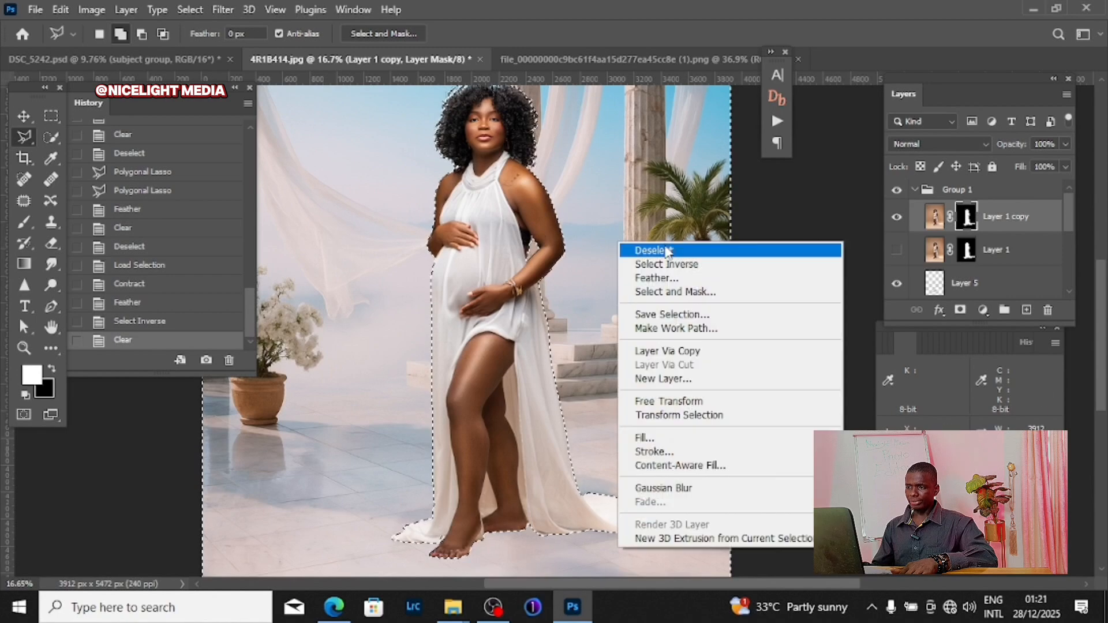
{"action": "left_click", "coordinate": [667, 250]}
Step: Examine the cleaned edges along the dress, train, feet and hair, and the composite as a whole
{"action": "scroll", "coordinate": [589, 400], "scroll_direction": "up", "scroll_amount": 5}
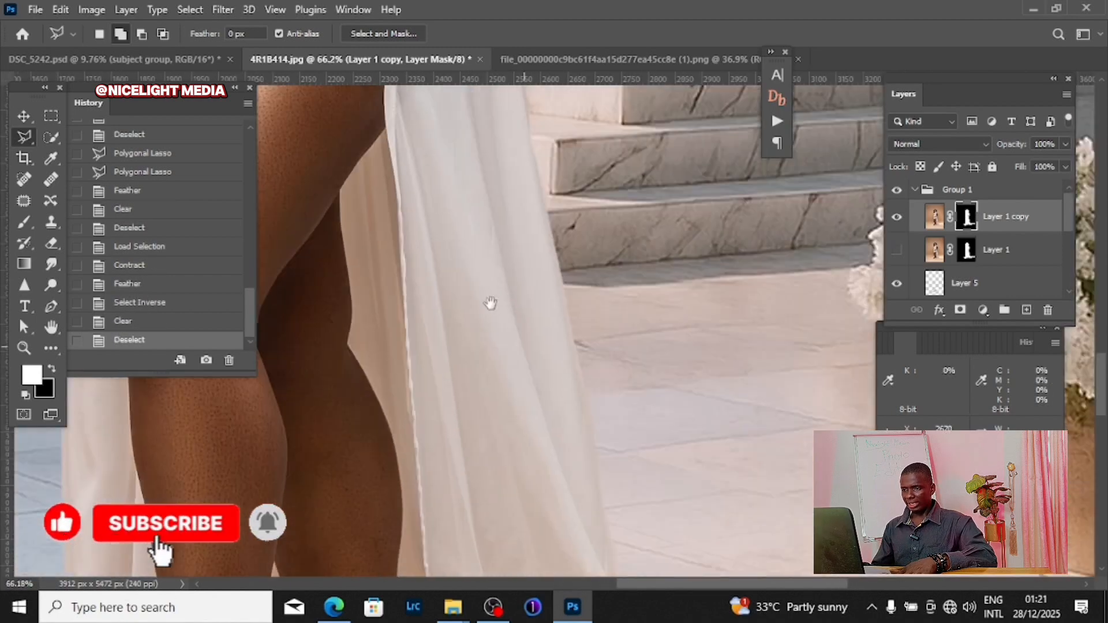
{"action": "left_click_drag", "start_coordinate": [490, 302], "coordinate": [393, 161]}
{"action": "left_click_drag", "start_coordinate": [635, 487], "coordinate": [643, 361]}
{"action": "left_click_drag", "start_coordinate": [398, 370], "coordinate": [629, 404]}
{"action": "left_click_drag", "start_coordinate": [480, 398], "coordinate": [658, 413]}
{"action": "left_click_drag", "start_coordinate": [527, 427], "coordinate": [675, 421]}
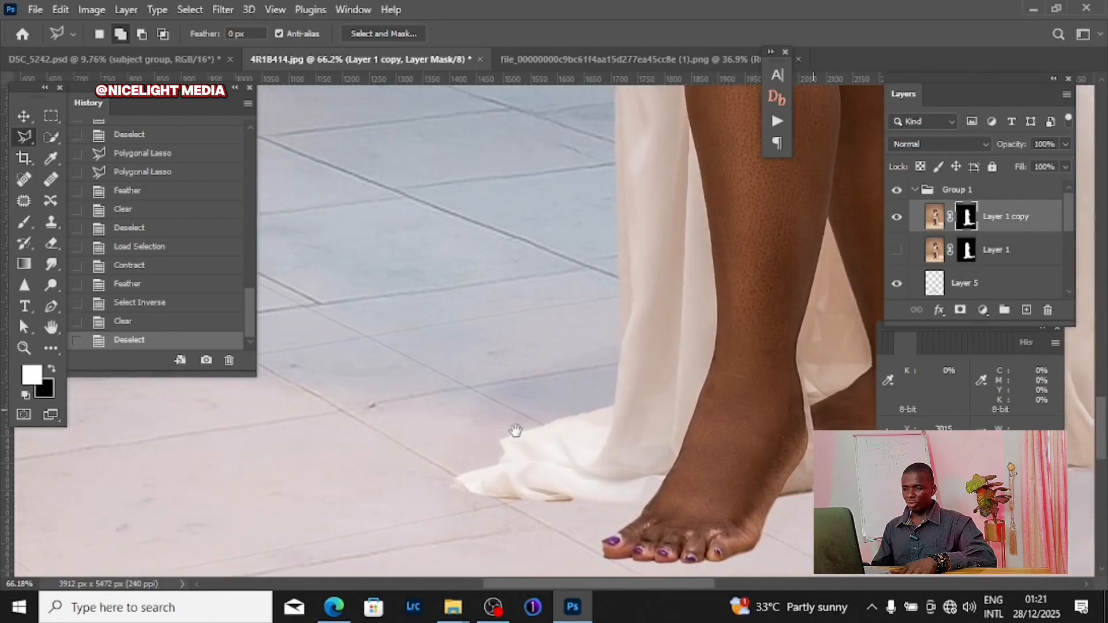
{"action": "scroll", "coordinate": [515, 430], "scroll_direction": "down", "scroll_amount": 10}
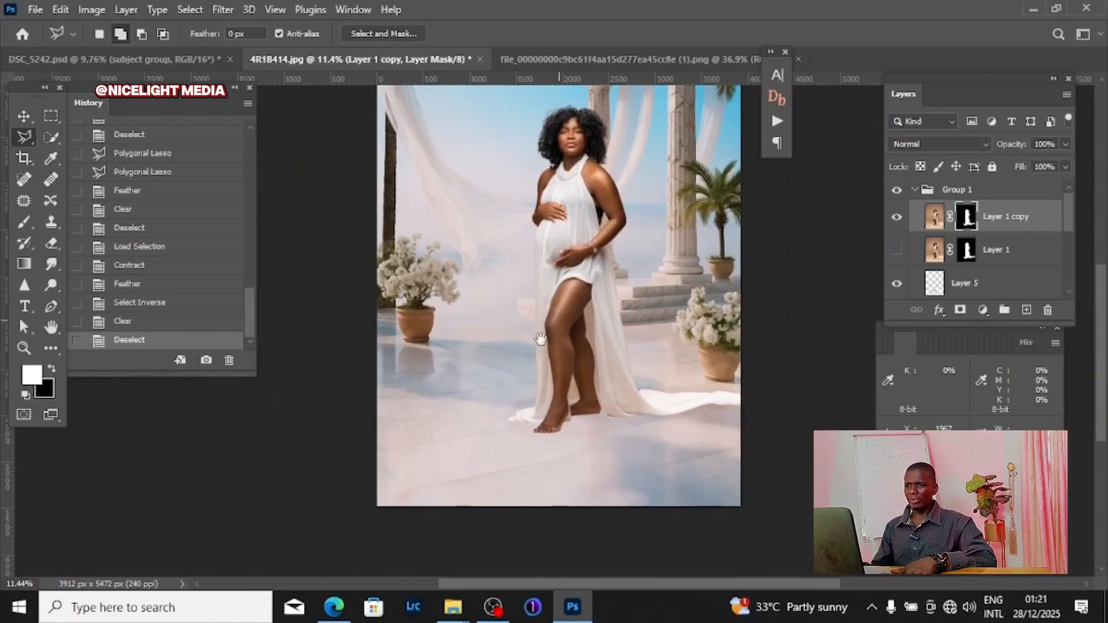
{"action": "scroll", "coordinate": [540, 338], "scroll_direction": "up", "scroll_amount": 4}
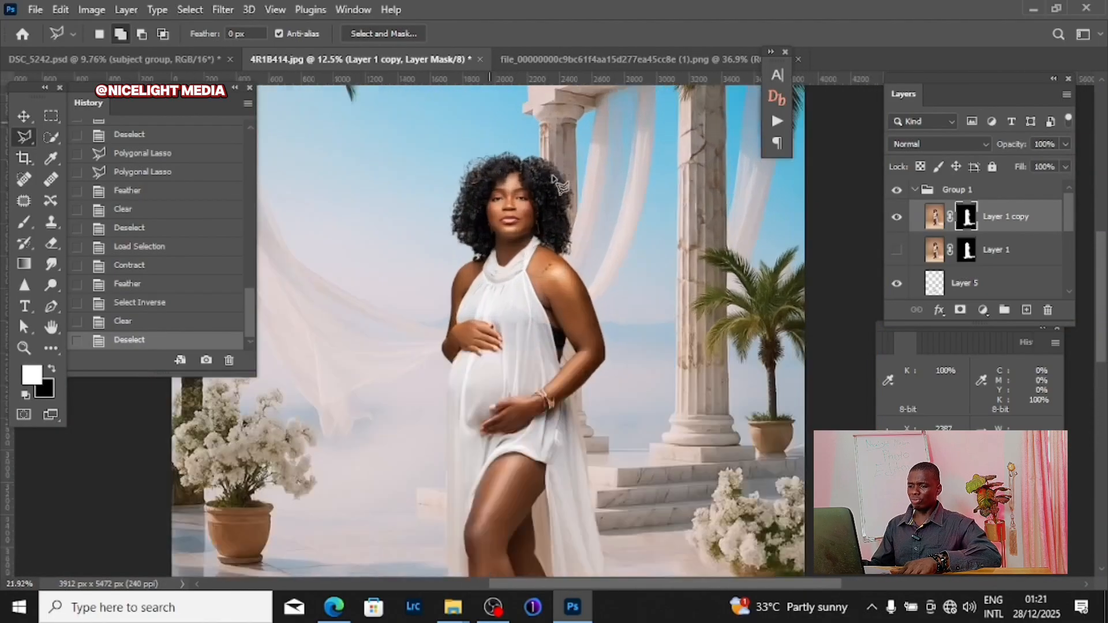
{"action": "scroll", "coordinate": [554, 265], "scroll_direction": "down", "scroll_amount": 6}
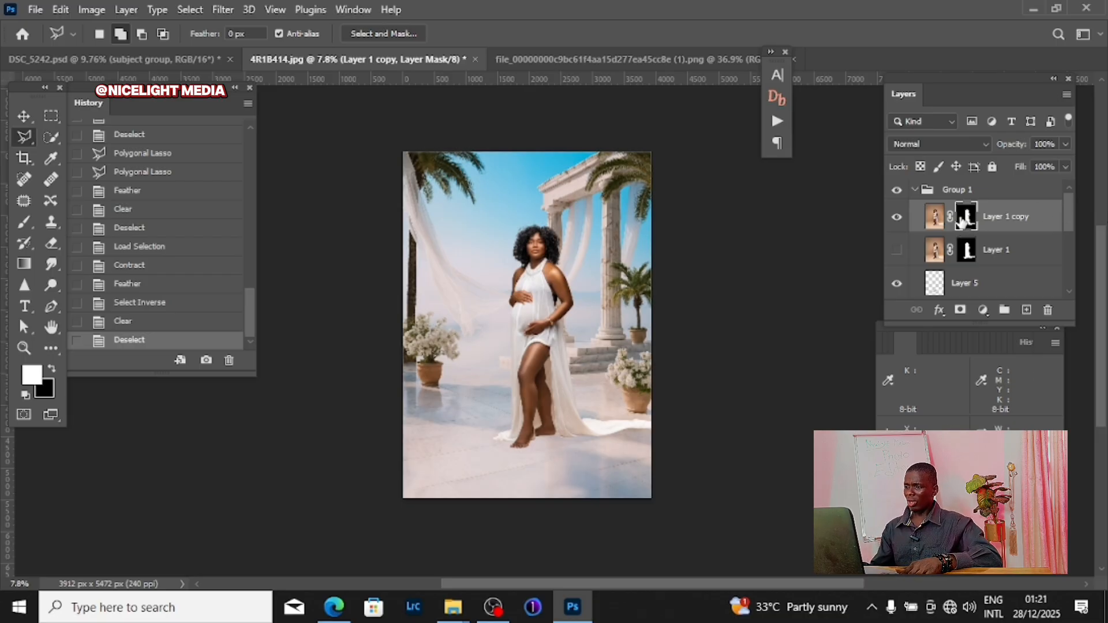
Step: Add a Drop Shadow effect to Layer 1 copy using the existing shadow settings
{"action": "right_click", "coordinate": [991, 217]}
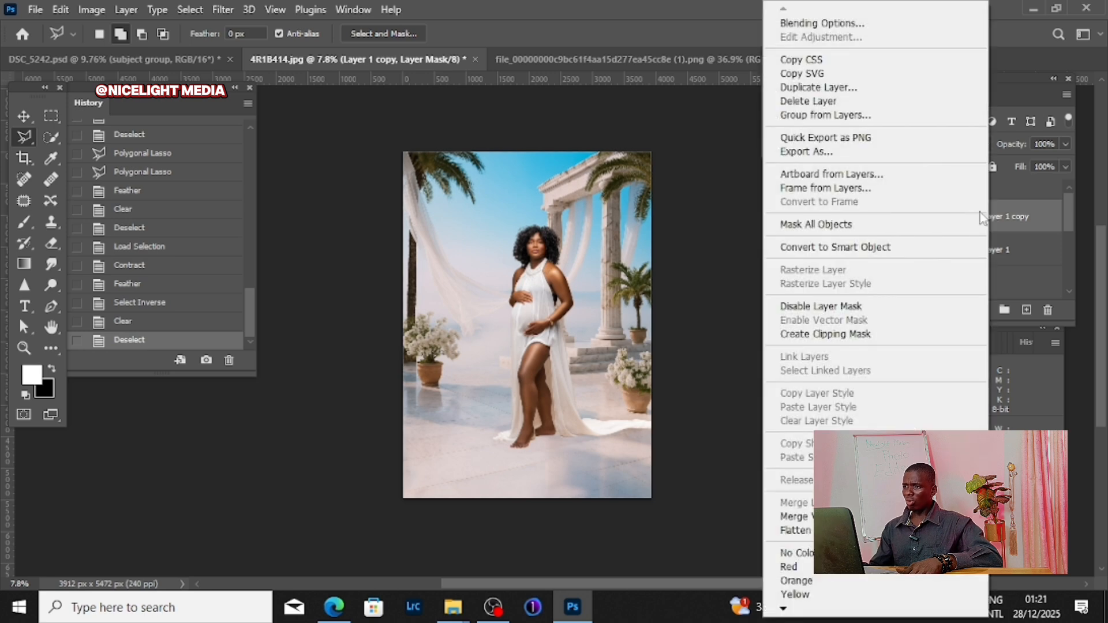
{"action": "left_click", "coordinate": [817, 24]}
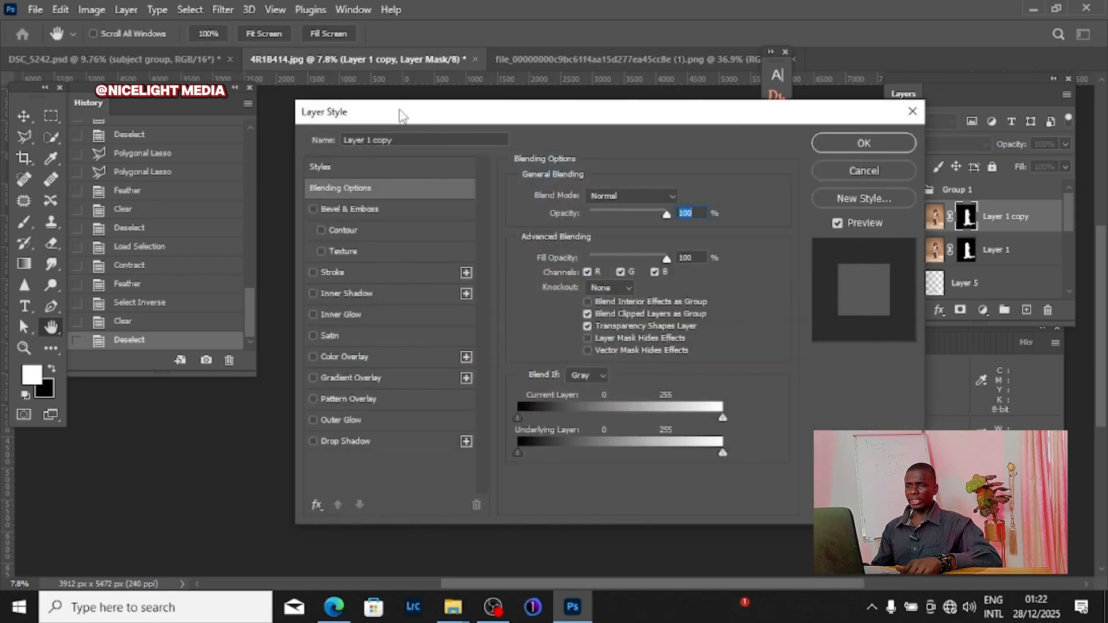
{"action": "left_click_drag", "start_coordinate": [403, 115], "coordinate": [742, 67]}
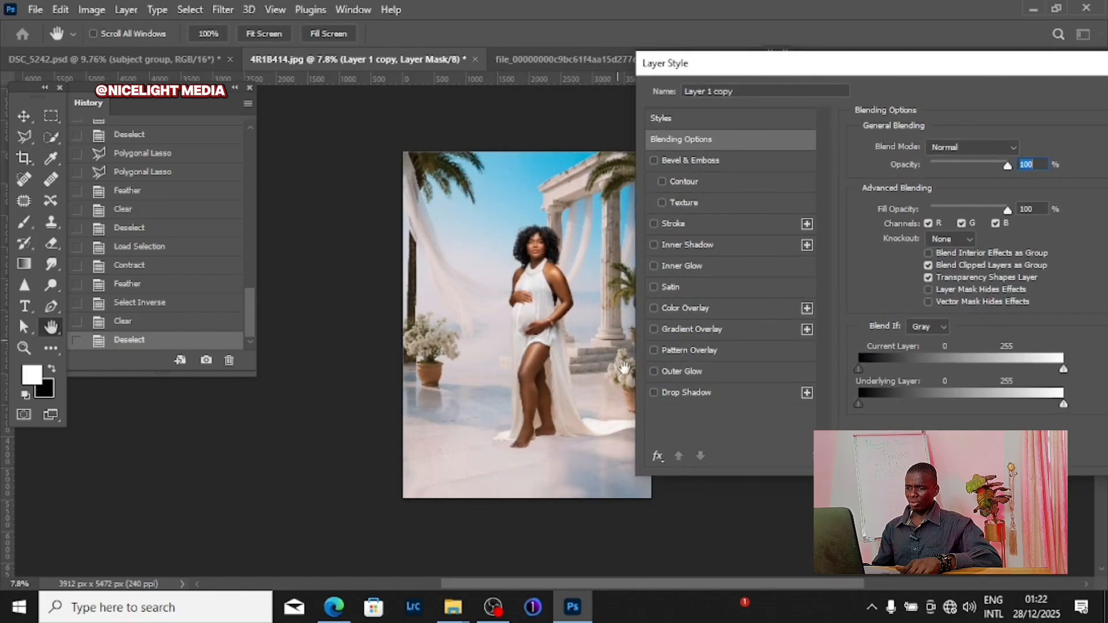
{"action": "left_click", "coordinate": [654, 391]}
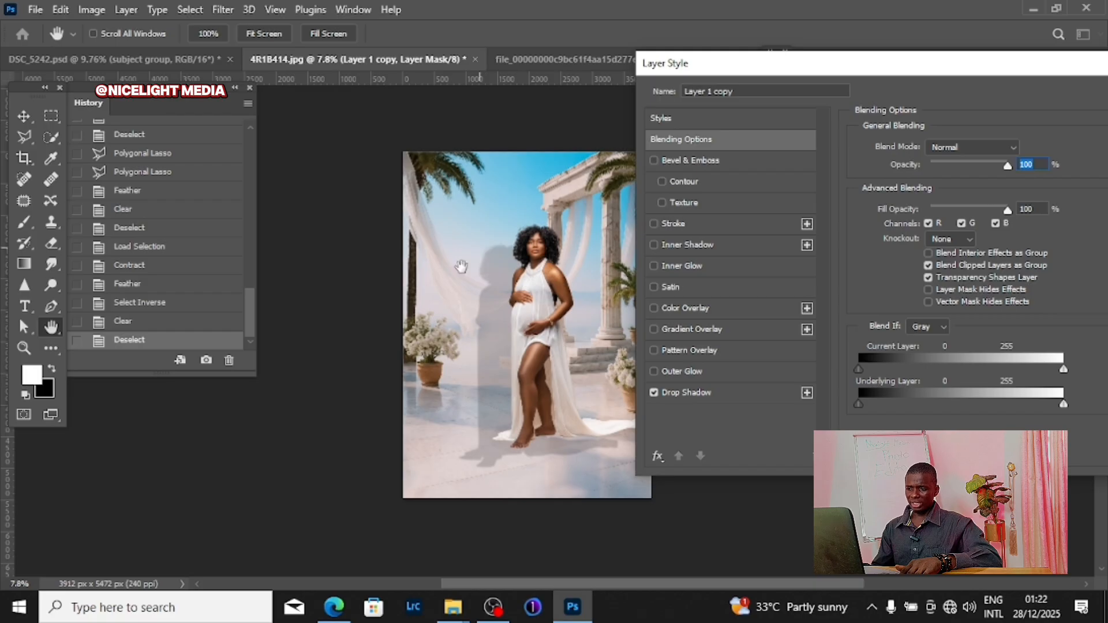
{"action": "left_click_drag", "start_coordinate": [969, 67], "coordinate": [695, 84]}
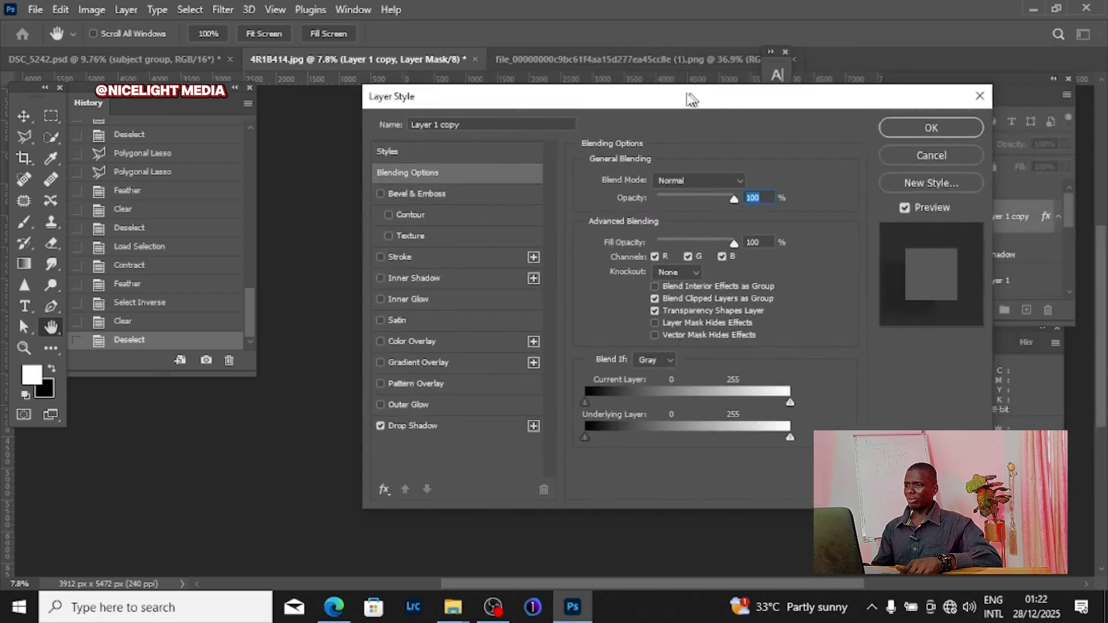
{"action": "left_click", "coordinate": [926, 126]}
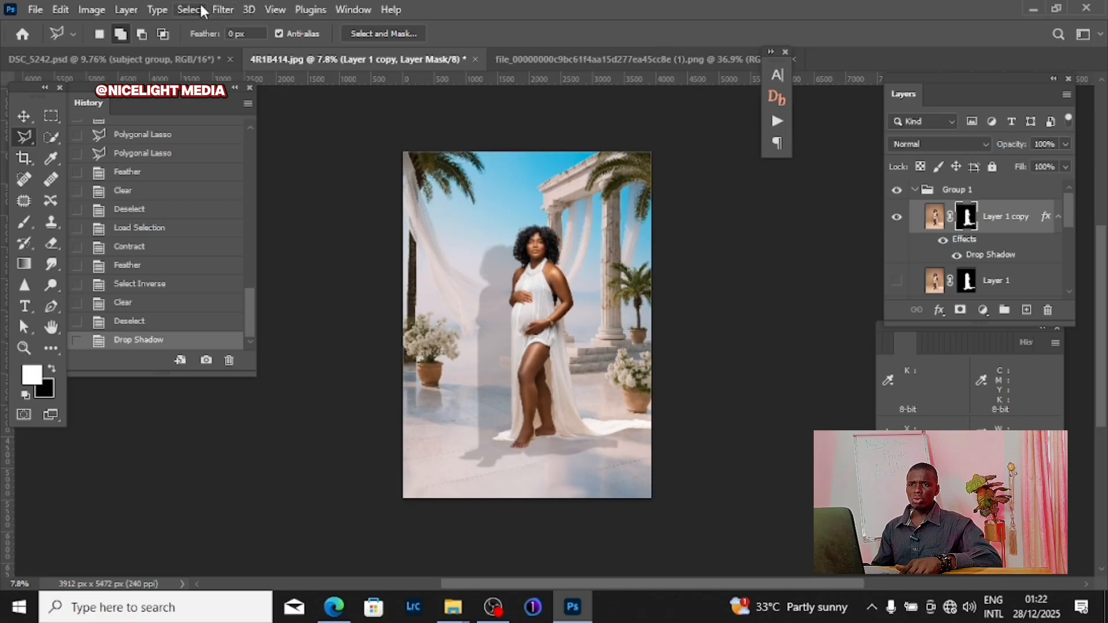
Step: Separate Layer 1 copy's Drop Shadow effect into its own layer with Create Layer
{"action": "left_click", "coordinate": [156, 10]}
{"action": "mouse_move", "coordinate": [123, 17]}
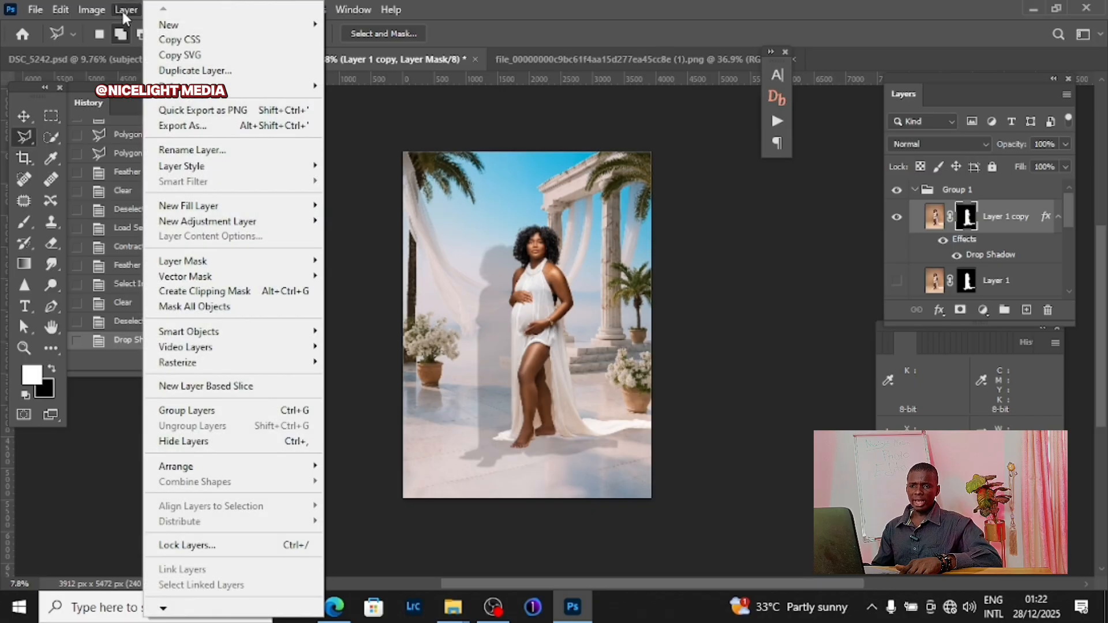
{"action": "mouse_move", "coordinate": [197, 168]}
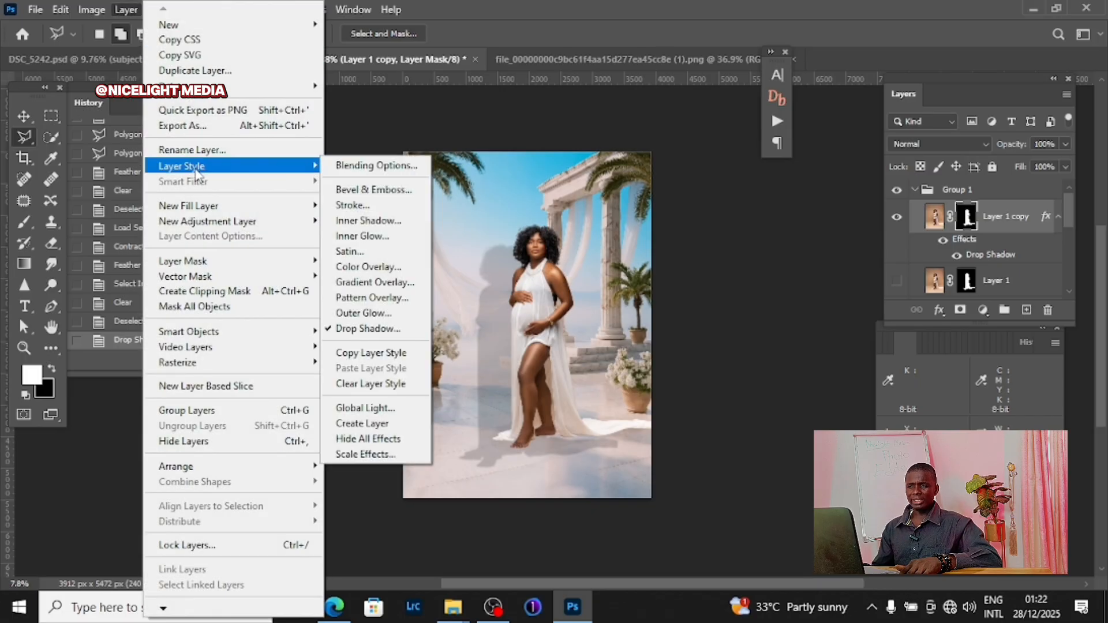
{"action": "left_click", "coordinate": [353, 426]}
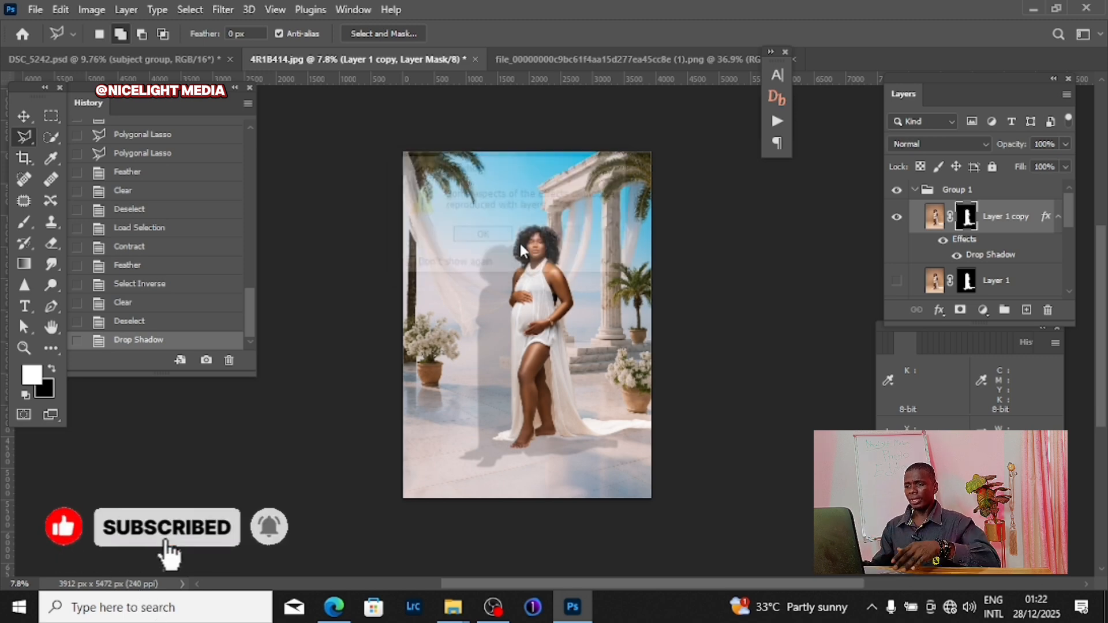
{"action": "left_click", "coordinate": [499, 247]}
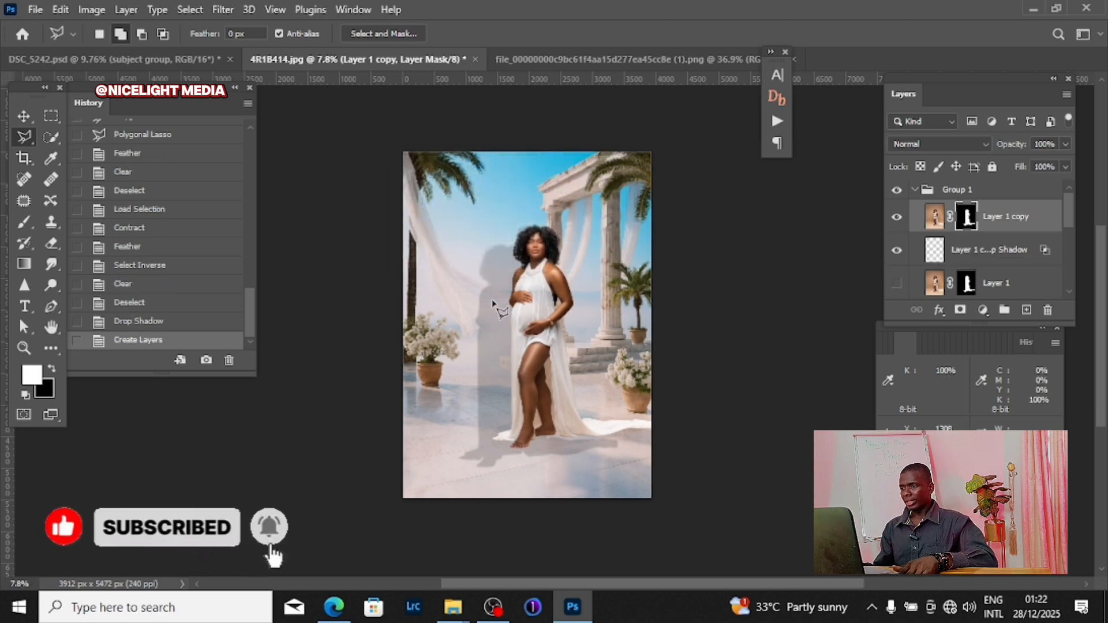
Step: Move the separated drop shadow layer so it sits directly behind the subject, using Free Transform
{"action": "left_click", "coordinate": [964, 254]}
{"action": "key", "text": "ctrl+t"}
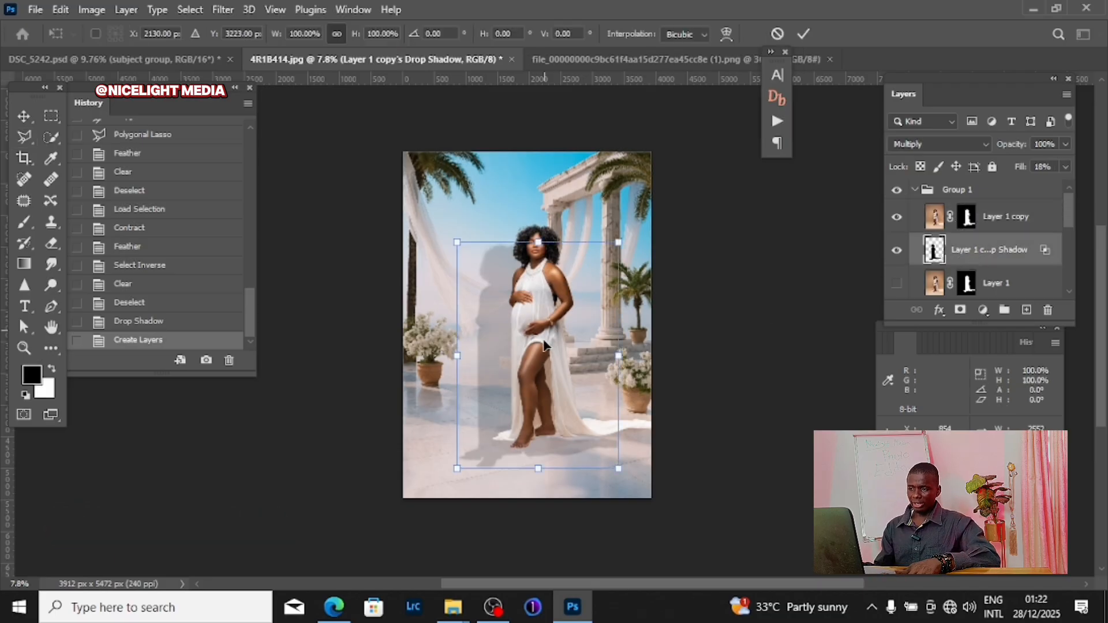
{"action": "left_click_drag", "start_coordinate": [550, 423], "coordinate": [582, 410]}
{"action": "key", "text": "Return"}
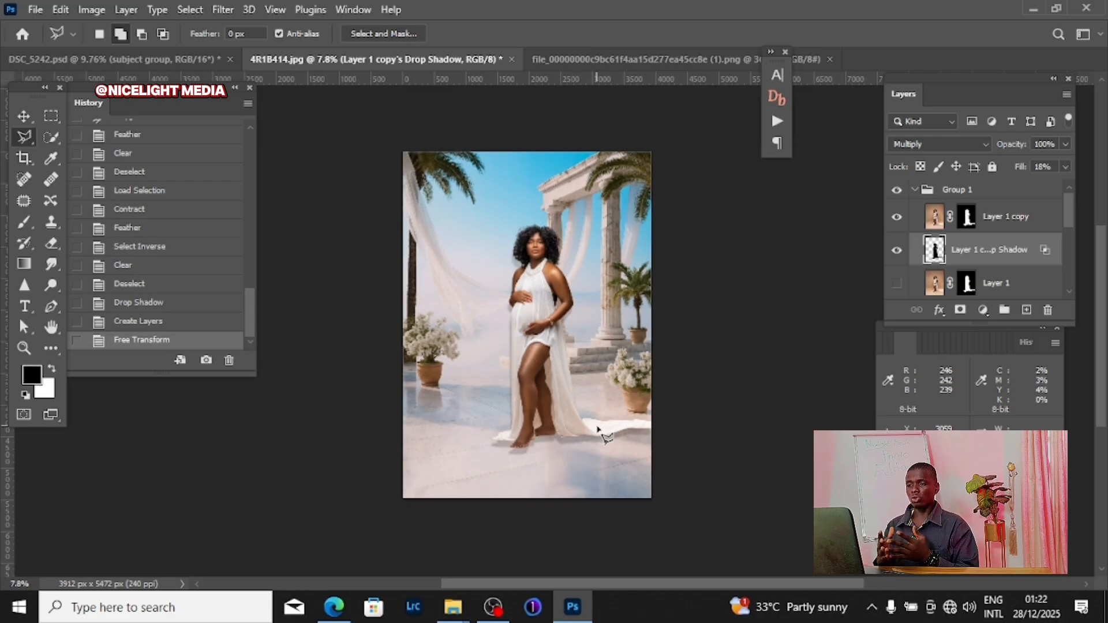
Step: Try flipping the drop shadow layer horizontally in Free Transform, and undo the flip
{"action": "left_click", "coordinate": [896, 249]}
{"action": "key", "text": "ctrl+t"}
{"action": "right_click", "coordinate": [561, 439]}
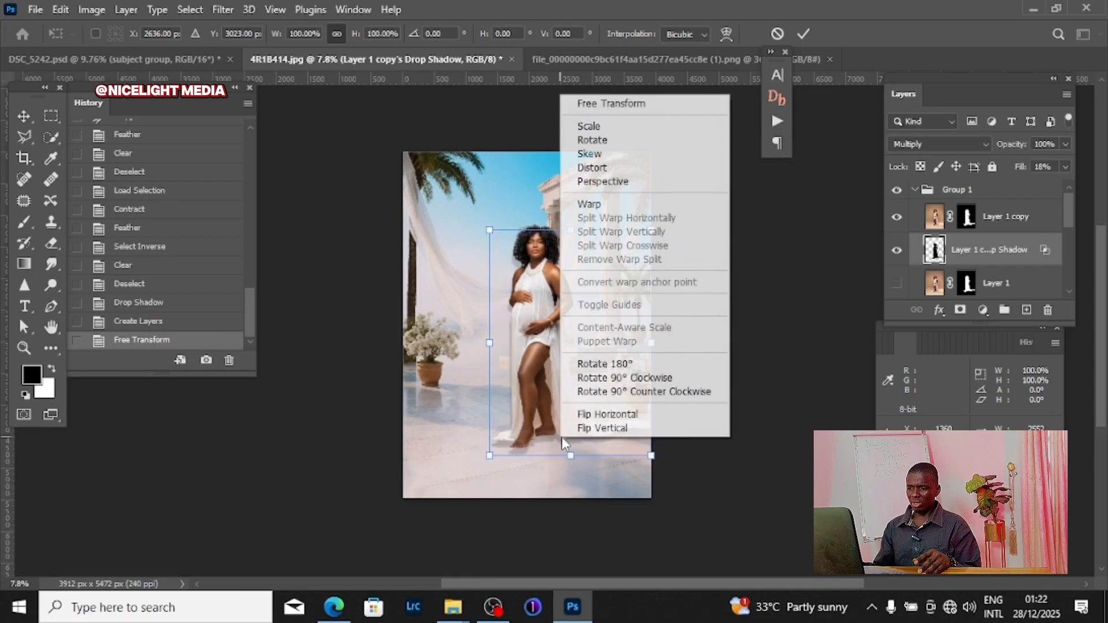
{"action": "left_click", "coordinate": [607, 414]}
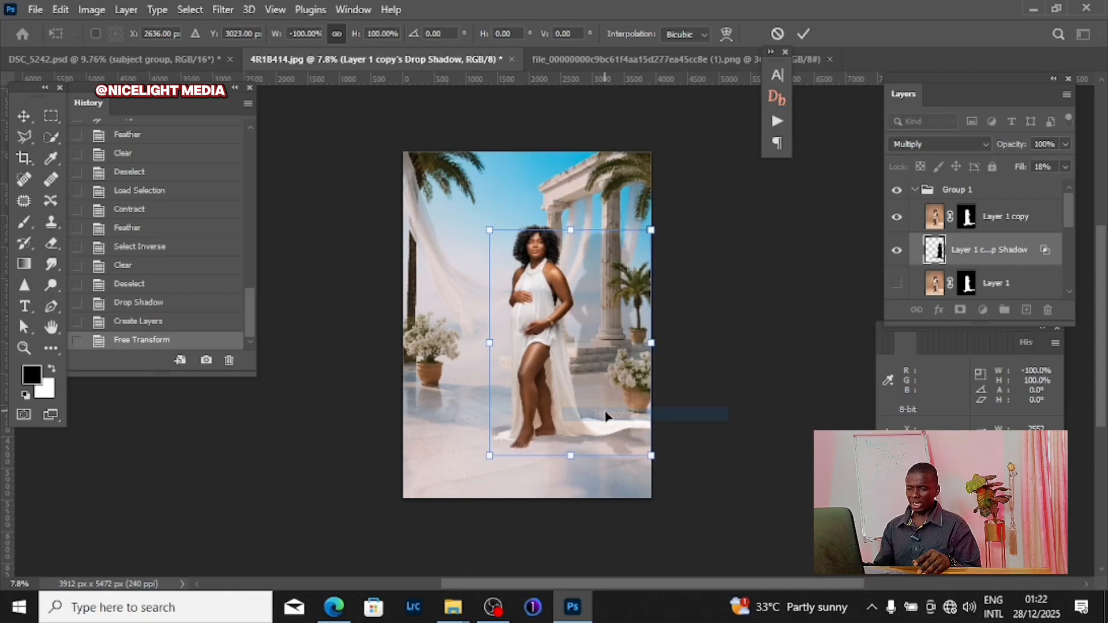
{"action": "key", "text": "ctrl+z"}
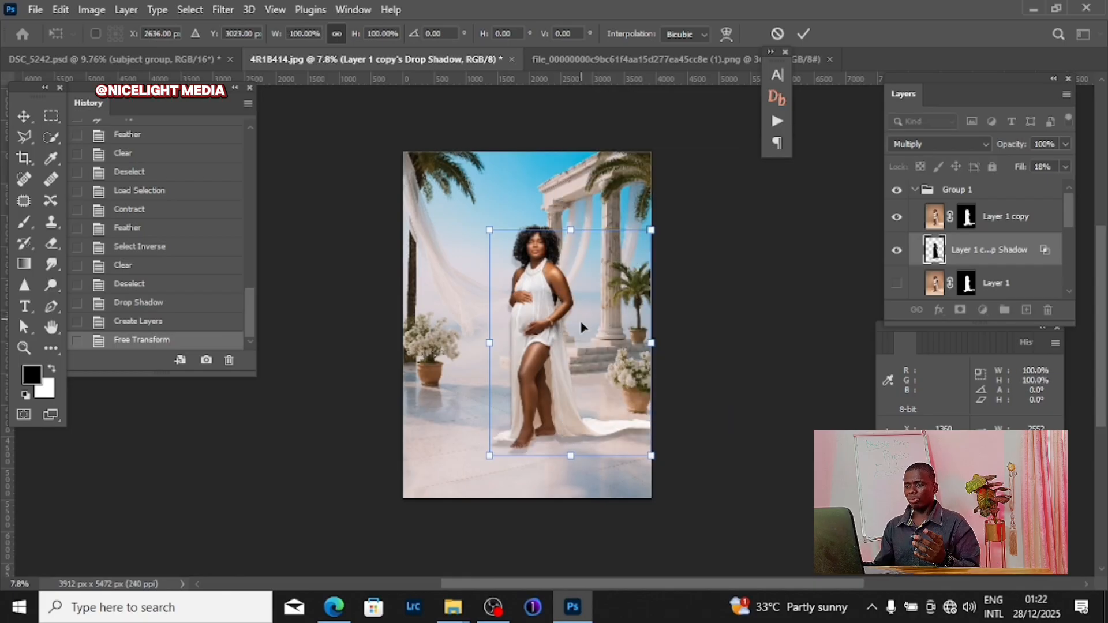
Step: Flip the drop shadow layer vertically and move it down so it extends below the subject's feet
{"action": "right_click", "coordinate": [572, 425]}
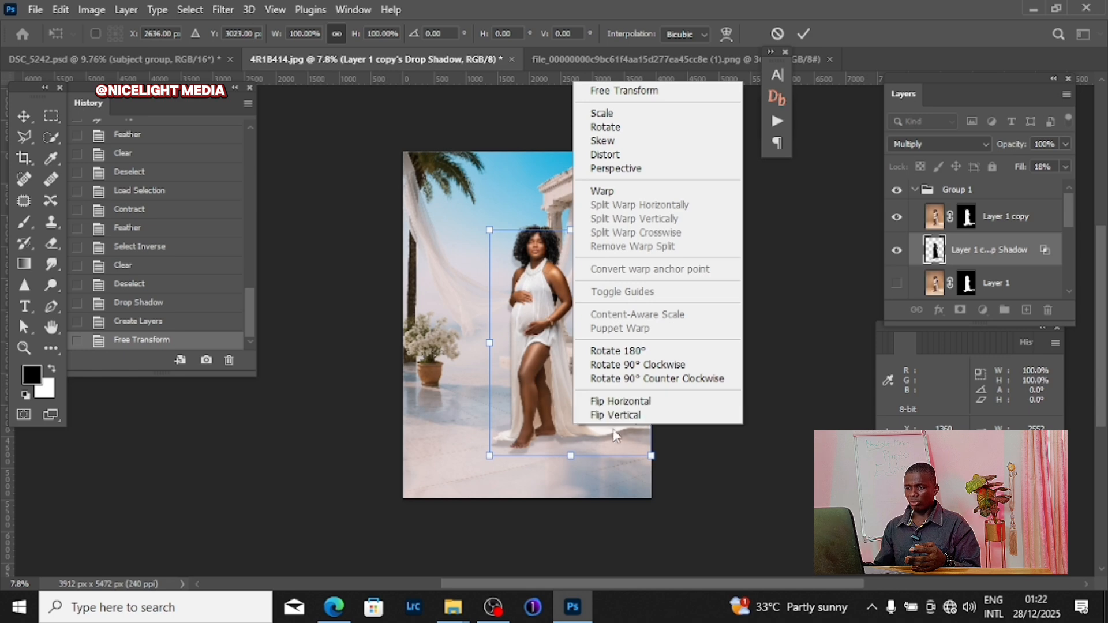
{"action": "left_click", "coordinate": [633, 415]}
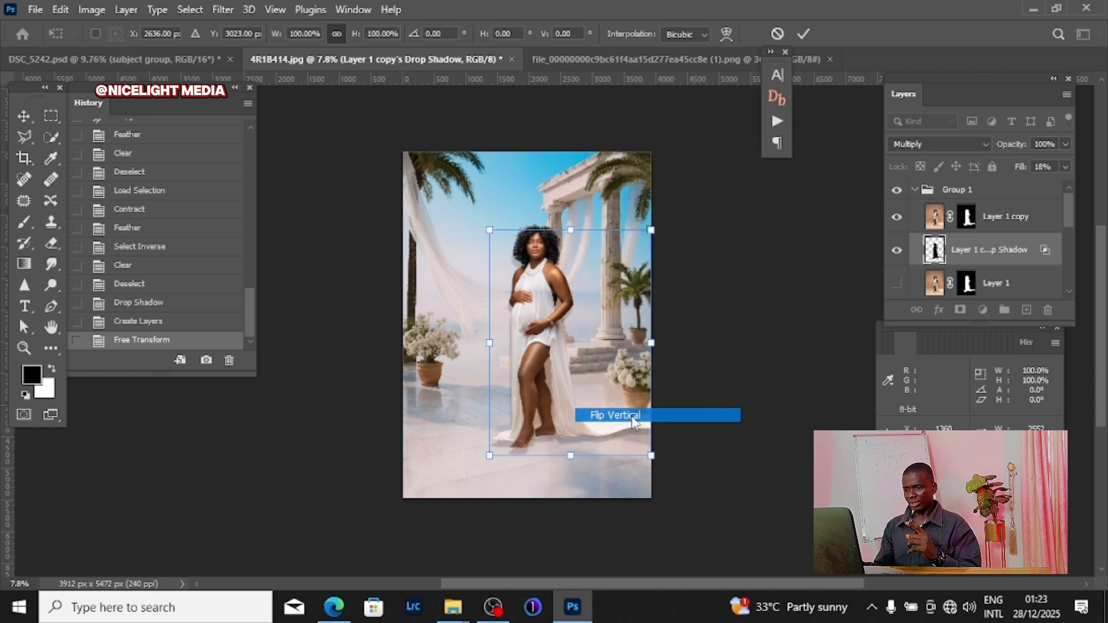
{"action": "left_click_drag", "start_coordinate": [599, 279], "coordinate": [587, 428]}
{"action": "left_click_drag", "start_coordinate": [619, 313], "coordinate": [603, 197]}
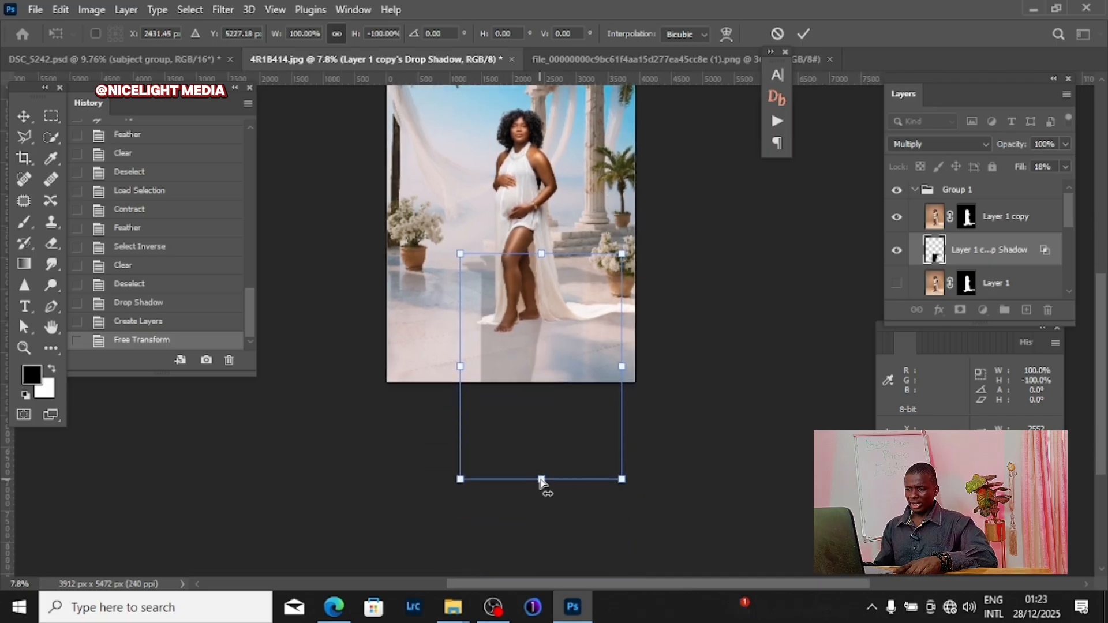
Step: Squash and skew the flipped shadow so it lies on the floor, slanting from the feet toward the lower-right of the image
{"action": "left_click_drag", "start_coordinate": [543, 482], "coordinate": [612, 359]}
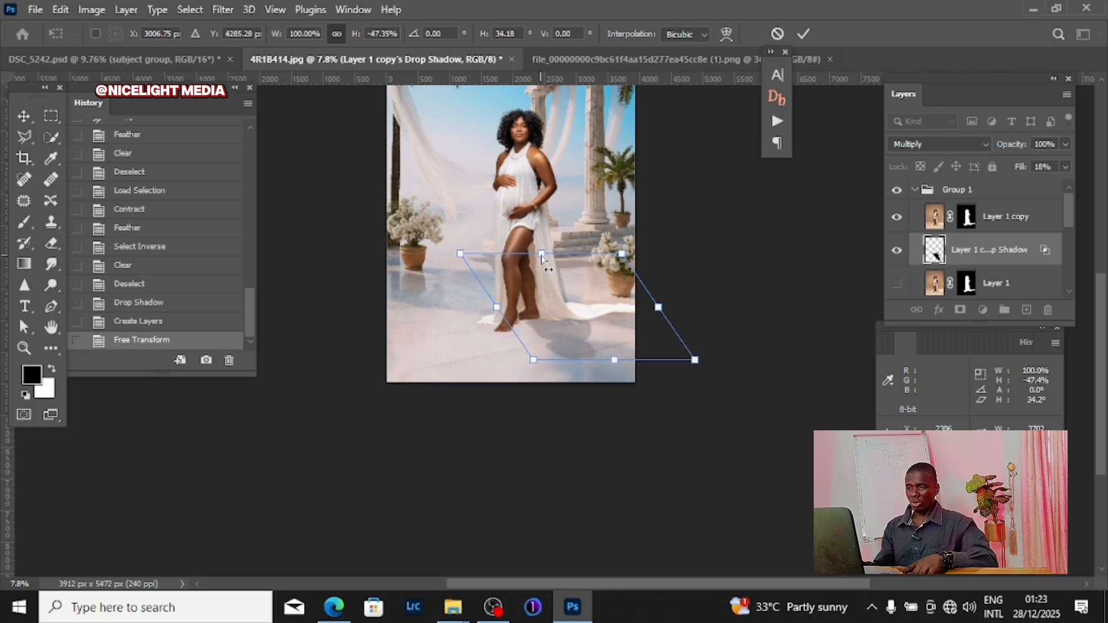
{"action": "left_click_drag", "start_coordinate": [541, 255], "coordinate": [534, 319]}
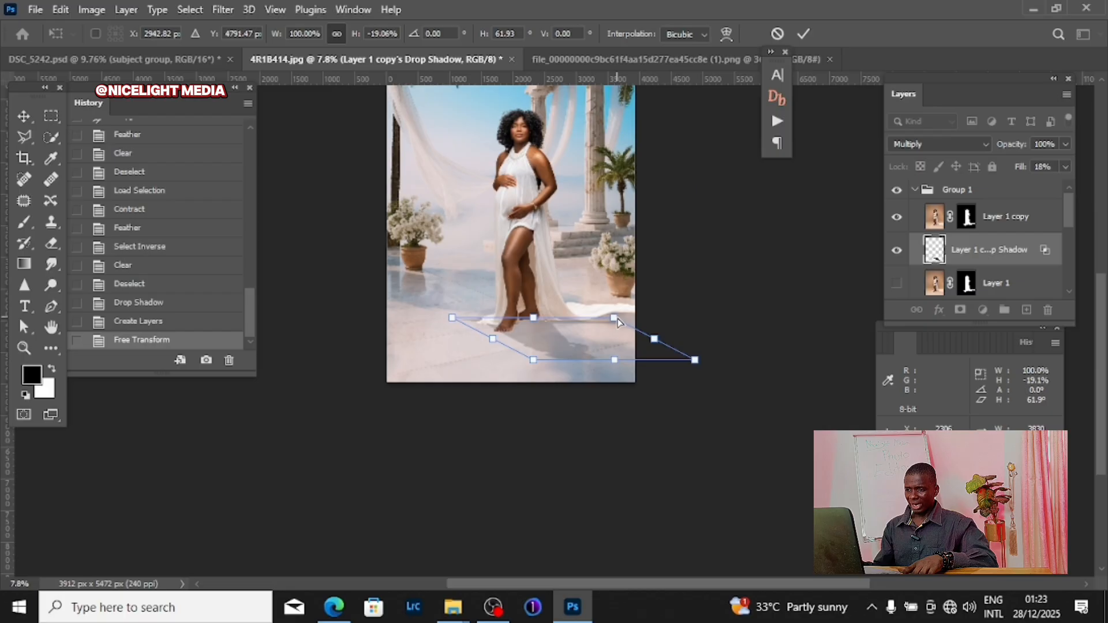
{"action": "mouse_move", "coordinate": [615, 319]}
{"action": "left_mouse_down"}
{"action": "mouse_move", "coordinate": [628, 304]}
{"action": "mouse_move", "coordinate": [619, 307]}
{"action": "left_mouse_up"}
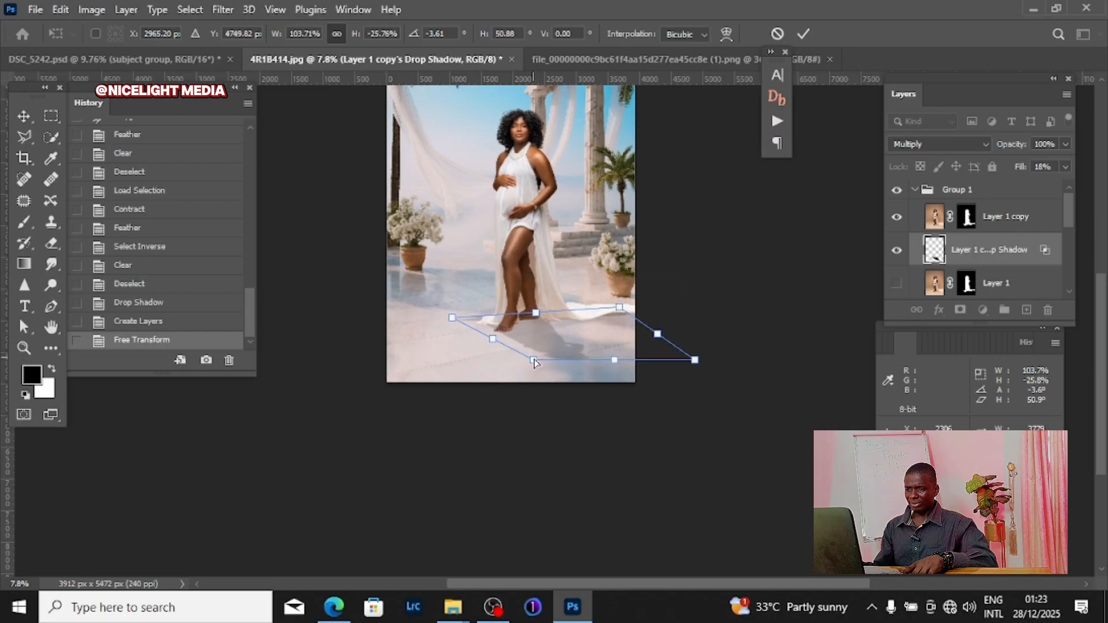
Step: Distort the shadow's corners to lengthen it across the floor, align its near edge with the feet and train, and apply the transform
{"action": "left_click_drag", "start_coordinate": [534, 362], "coordinate": [561, 404]}
{"action": "left_click_drag", "start_coordinate": [657, 349], "coordinate": [673, 350]}
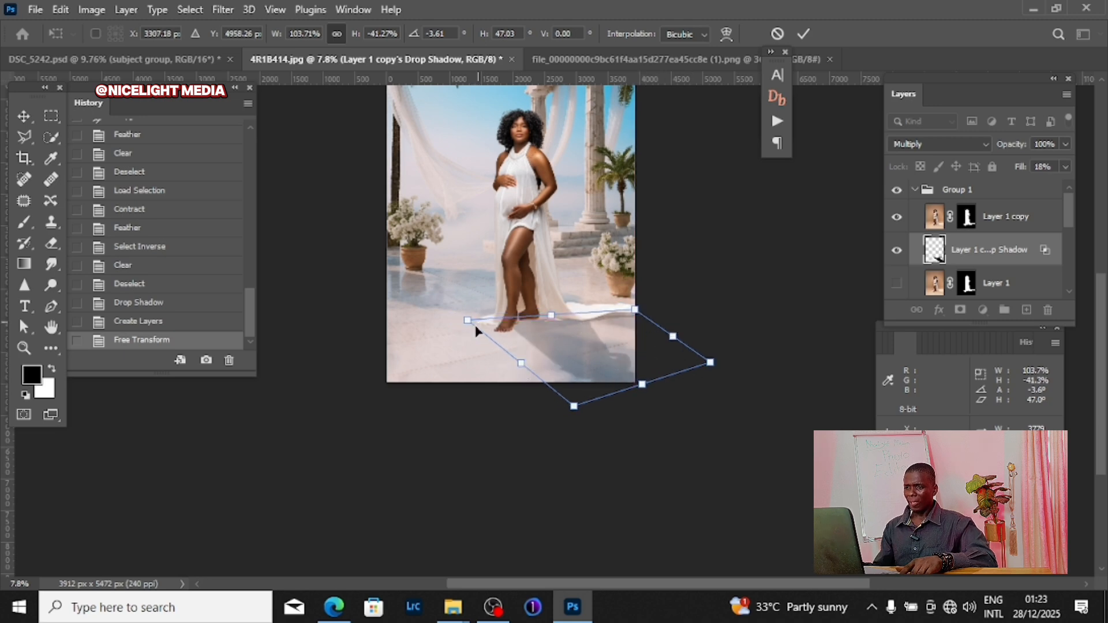
{"action": "left_click_drag", "start_coordinate": [469, 321], "coordinate": [488, 331]}
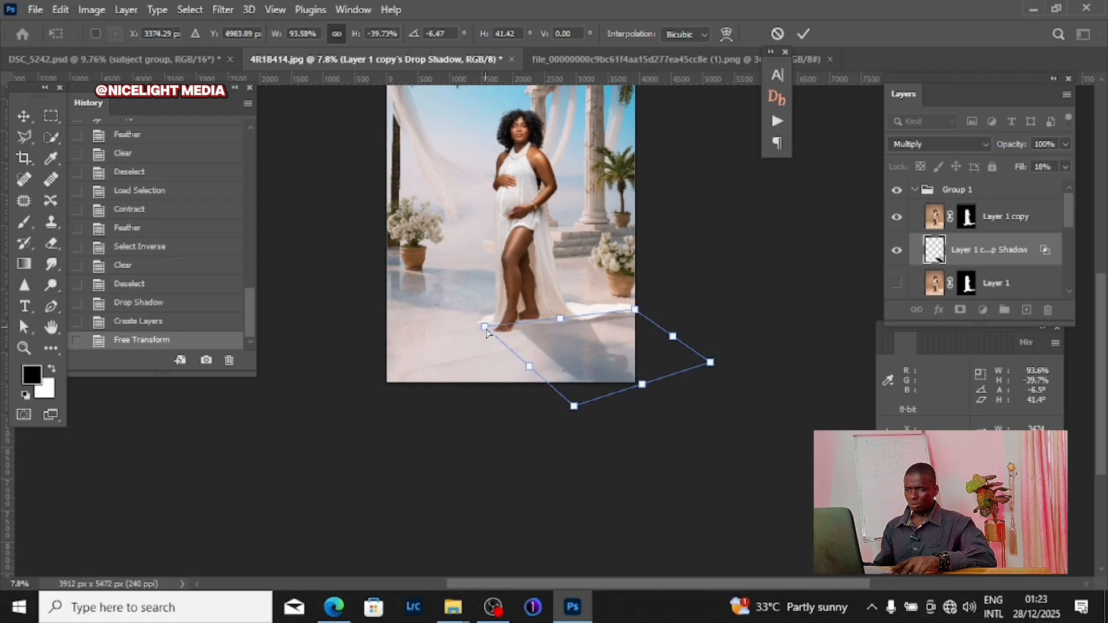
{"action": "left_click_drag", "start_coordinate": [485, 329], "coordinate": [468, 325]}
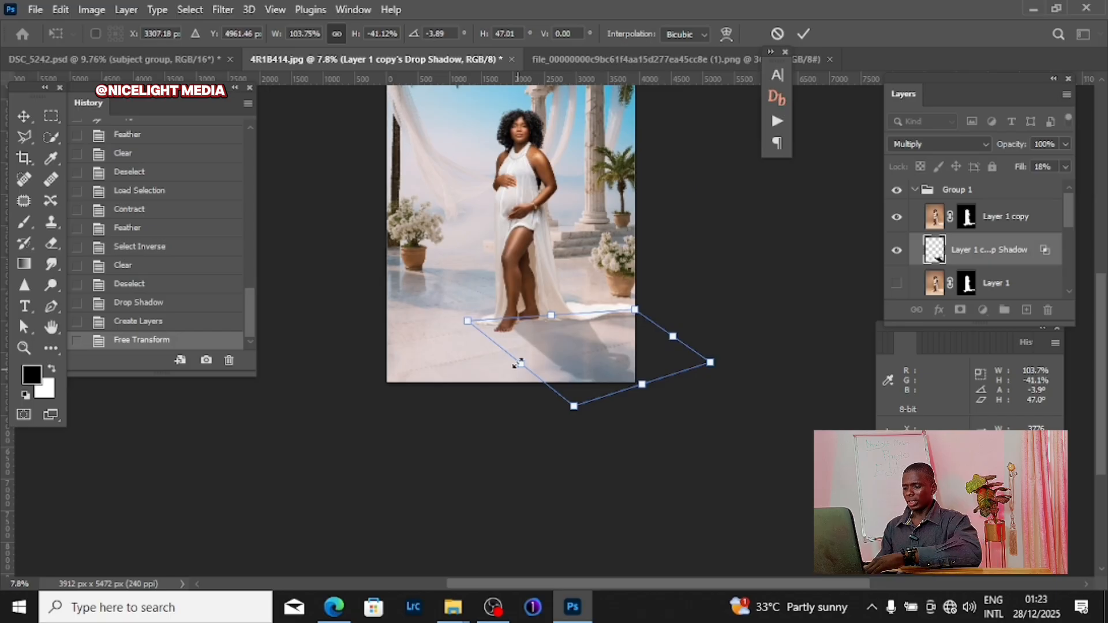
{"action": "key", "text": "Return"}
{"action": "scroll", "coordinate": [554, 376], "scroll_direction": "up", "scroll_amount": 8}
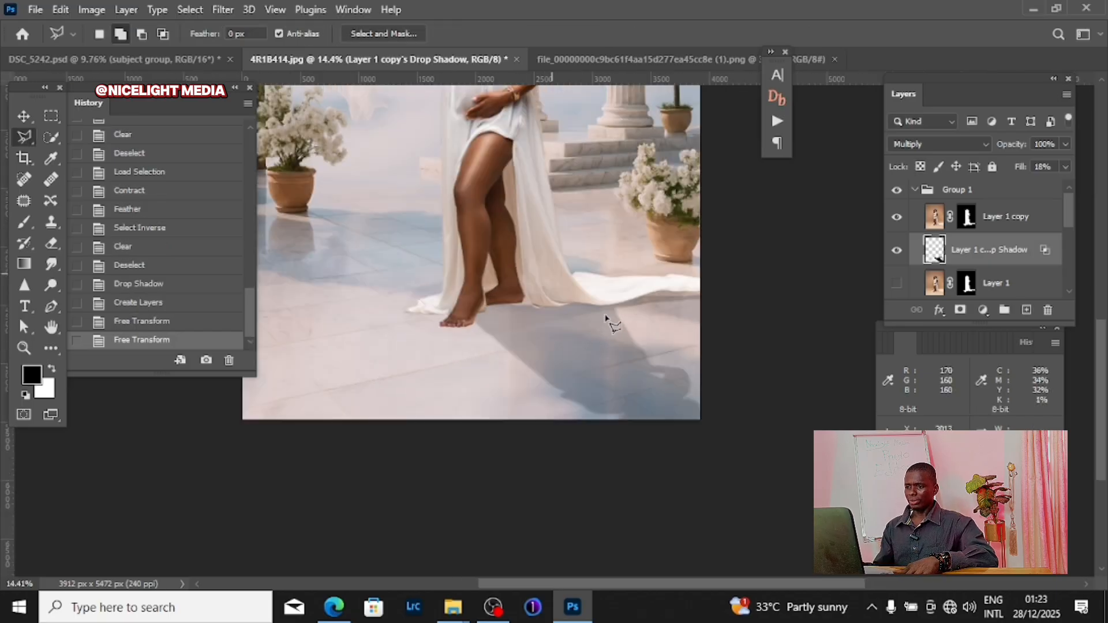
{"action": "scroll", "coordinate": [487, 353], "scroll_direction": "down", "scroll_amount": 3}
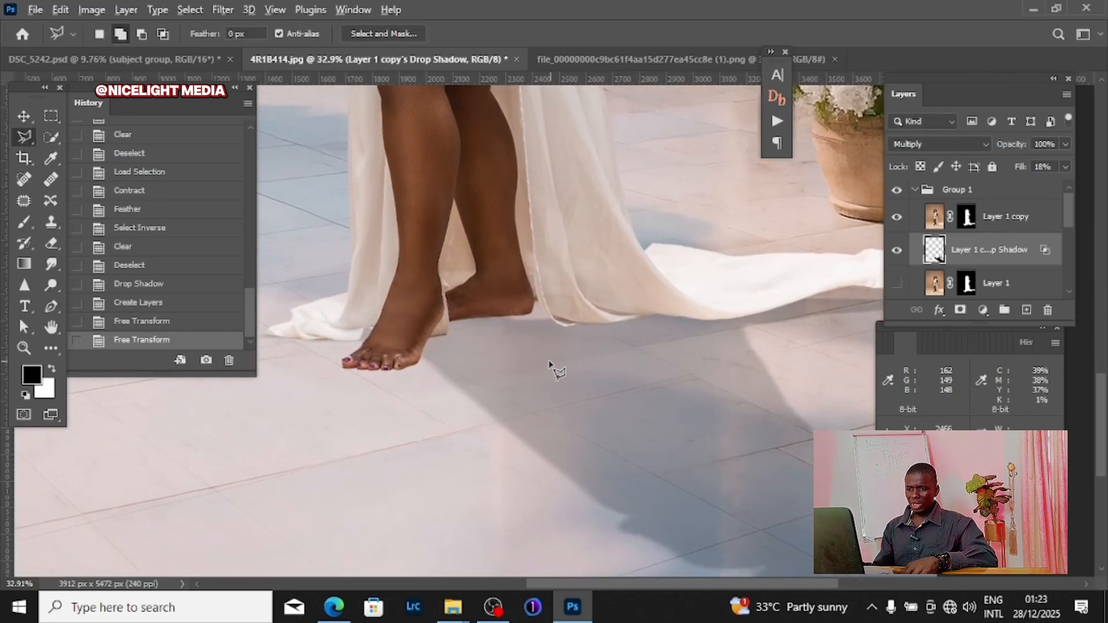
Step: Widen the drop shadow to about 107% with Free Transform, raise its far upper corner slightly toward the train, and apply
{"action": "scroll", "coordinate": [549, 367], "scroll_direction": "down", "scroll_amount": 5}
{"action": "left_click_drag", "start_coordinate": [536, 361], "coordinate": [478, 367]}
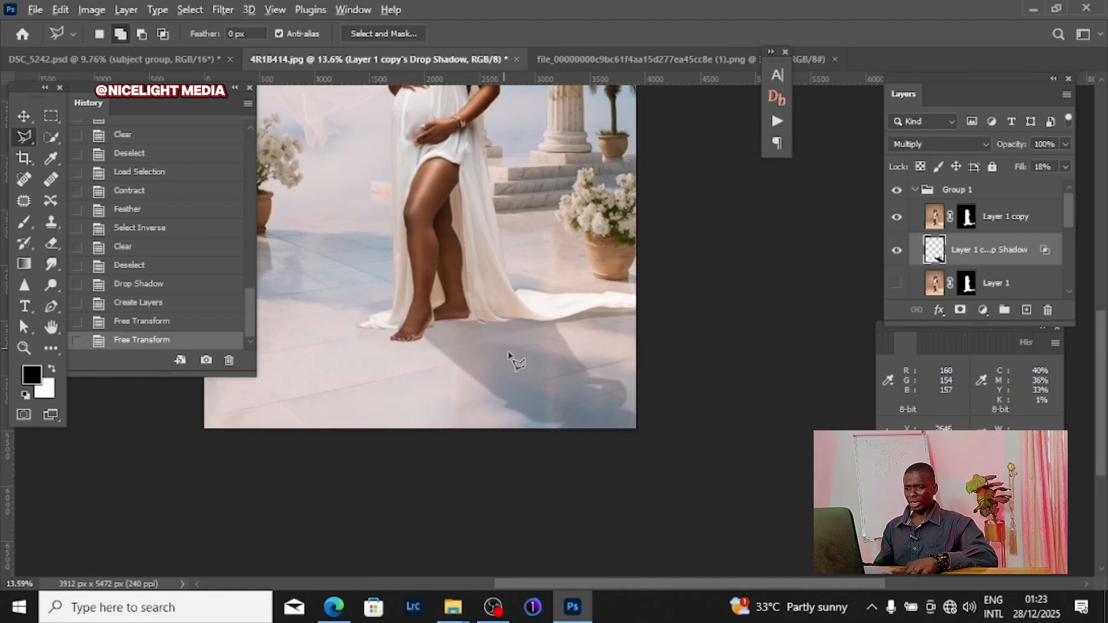
{"action": "scroll", "coordinate": [520, 363], "scroll_direction": "up", "scroll_amount": 2}
{"action": "key", "text": "ctrl+t"}
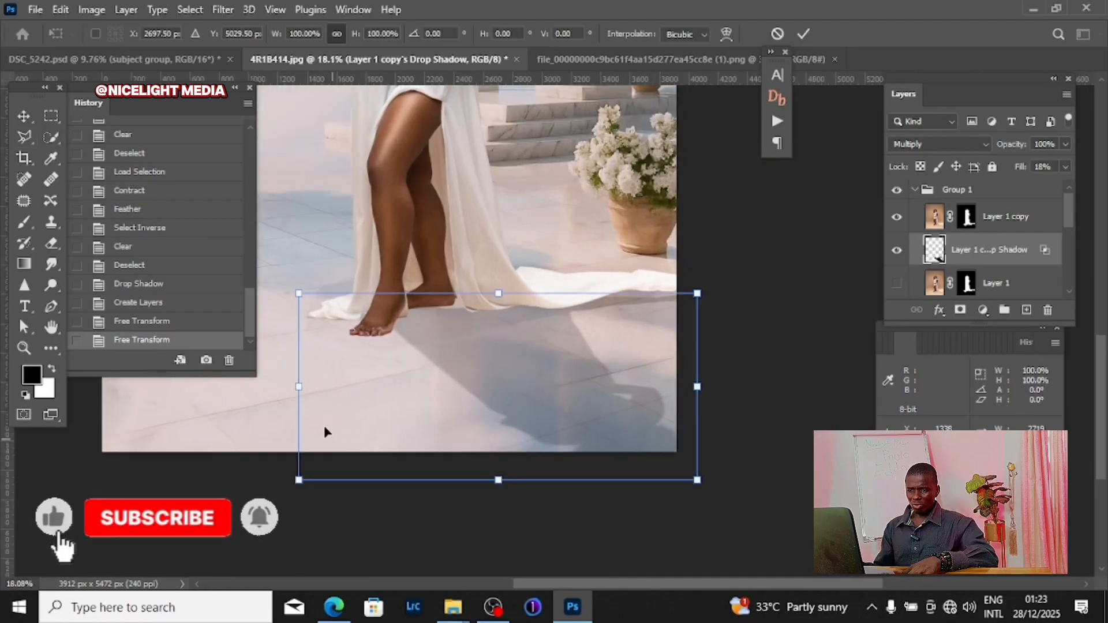
{"action": "left_click_drag", "start_coordinate": [296, 387], "coordinate": [269, 405]}
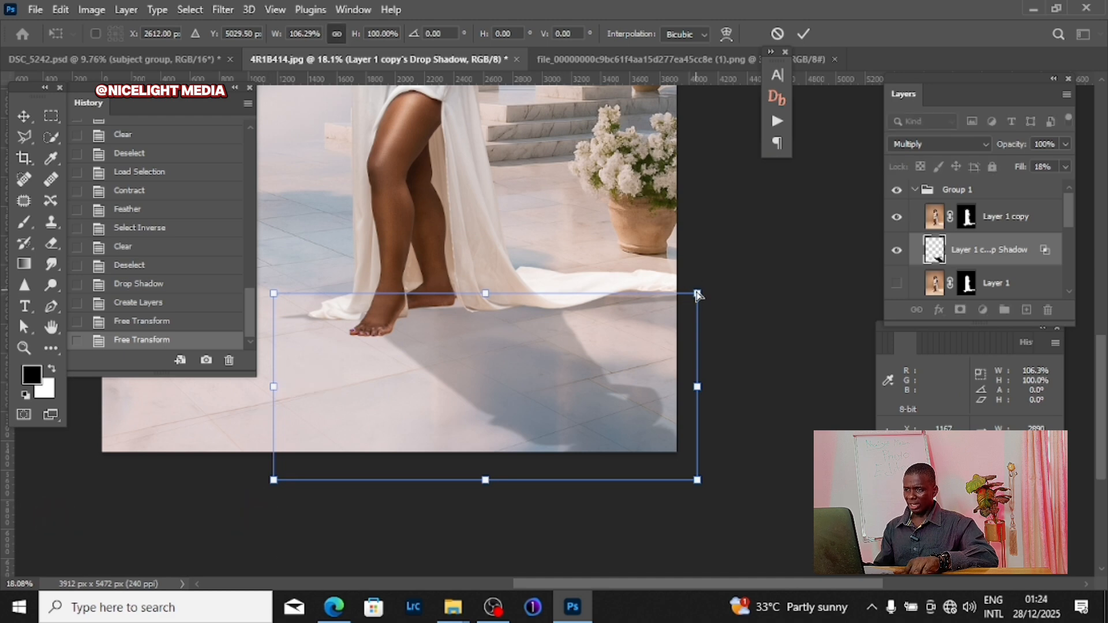
{"action": "left_click_drag", "start_coordinate": [697, 294], "coordinate": [701, 287]}
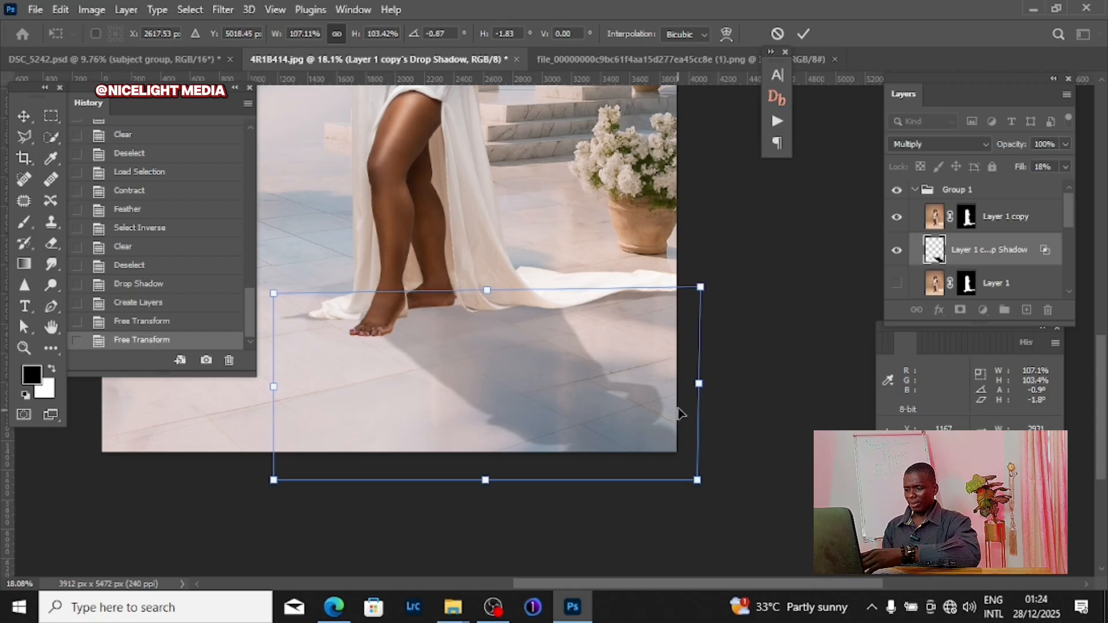
{"action": "key", "text": "Return"}
Step: Outline the stray bit of shadow beyond the dress hem's left tip with the Polygonal Lasso and feather the selection by 9 pixels
{"action": "key", "text": "l"}
{"action": "scroll", "coordinate": [685, 401], "scroll_direction": "left", "scroll_amount": 2}
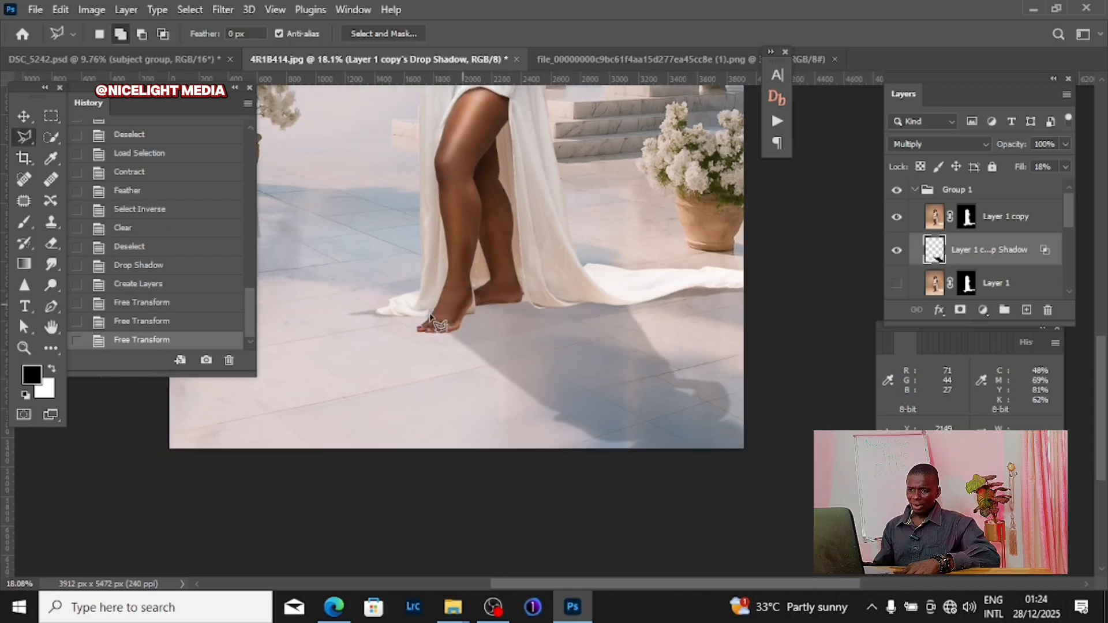
{"action": "left_click", "coordinate": [372, 301]}
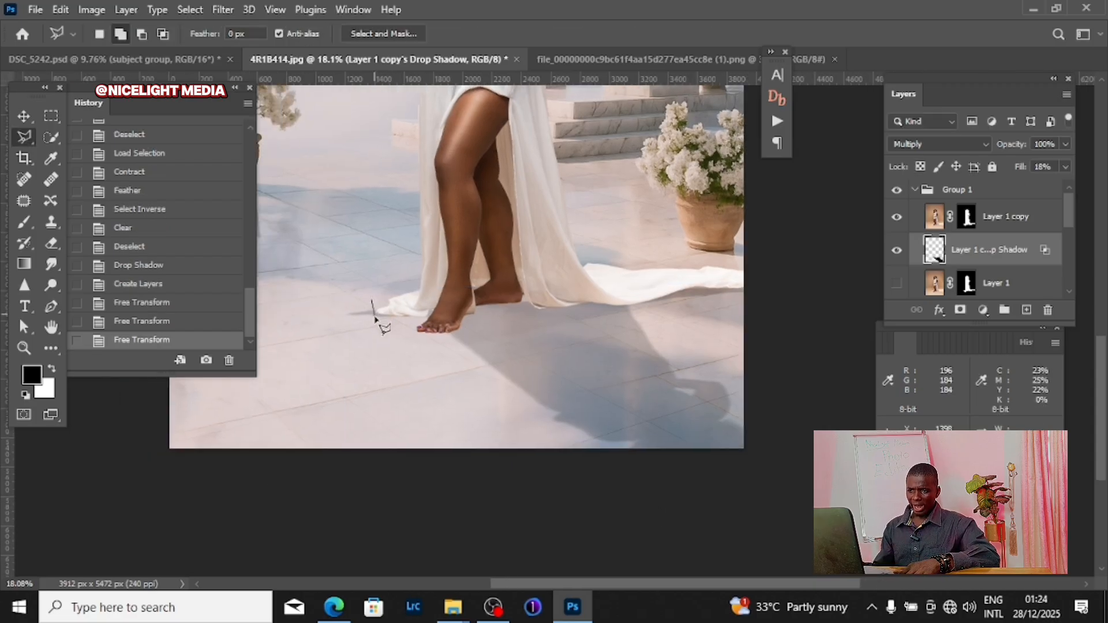
{"action": "left_click", "coordinate": [399, 376]}
{"action": "left_click", "coordinate": [347, 376]}
{"action": "left_click", "coordinate": [316, 324]}
{"action": "double_click", "coordinate": [356, 258]}
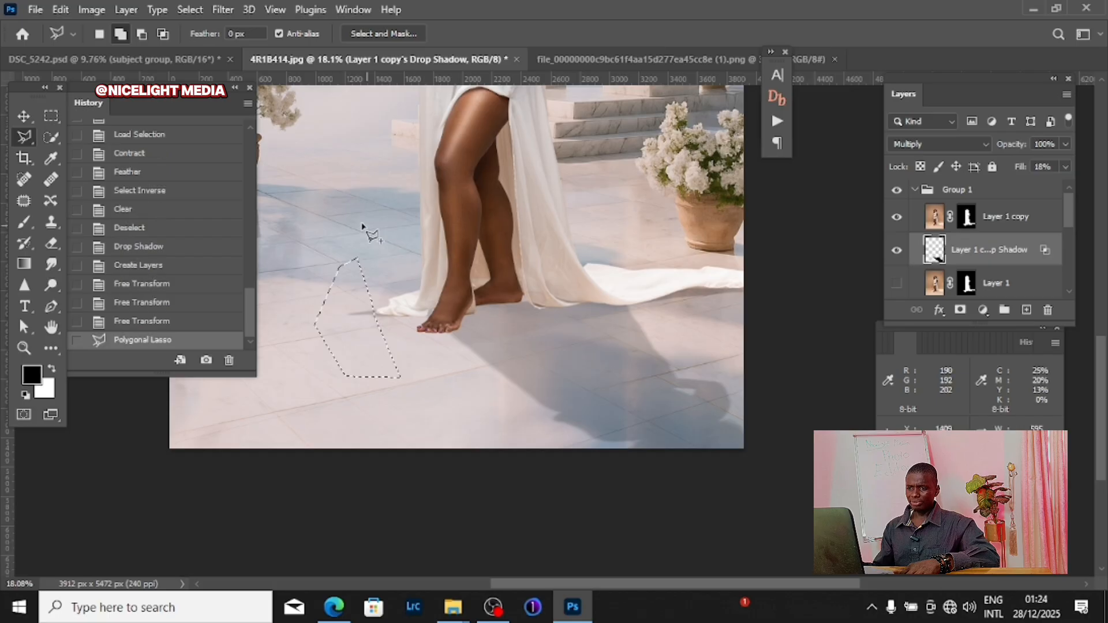
{"action": "right_click", "coordinate": [368, 229]}
{"action": "left_click", "coordinate": [425, 263]}
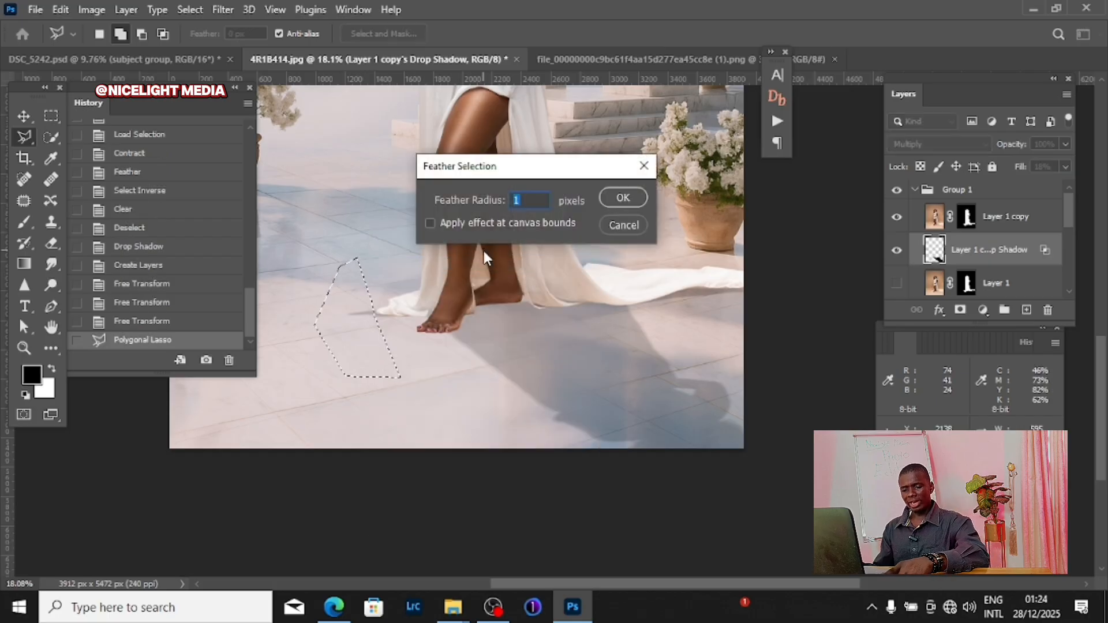
{"action": "type", "text": "9"}
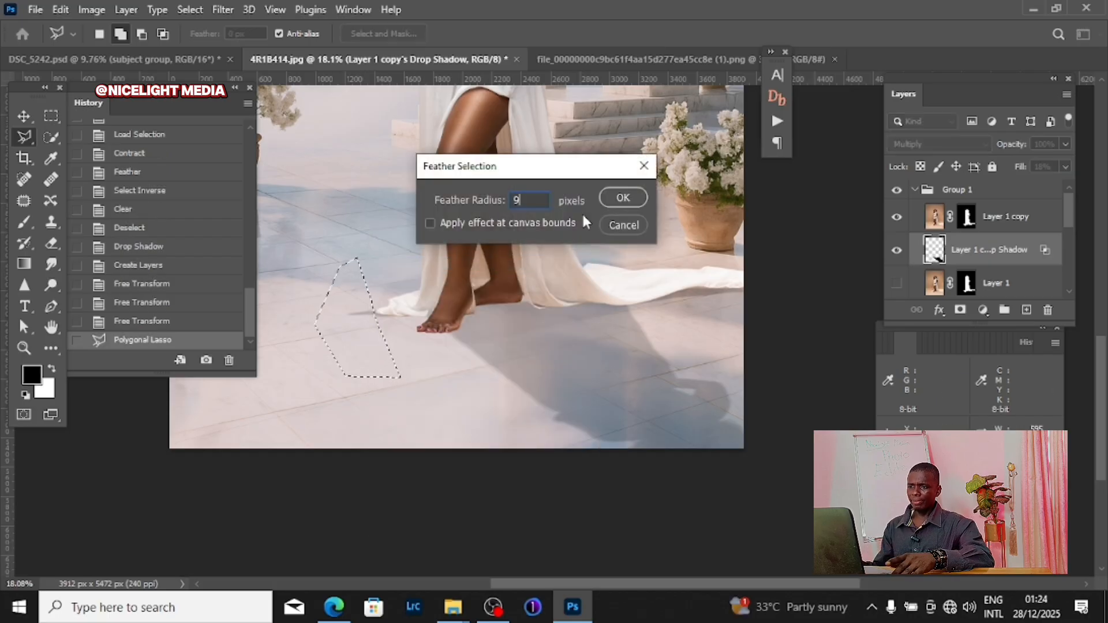
{"action": "left_click", "coordinate": [620, 199]}
Step: Clear the stray shadow inside the feathered selection and deselect
{"action": "left_click", "coordinate": [616, 195]}
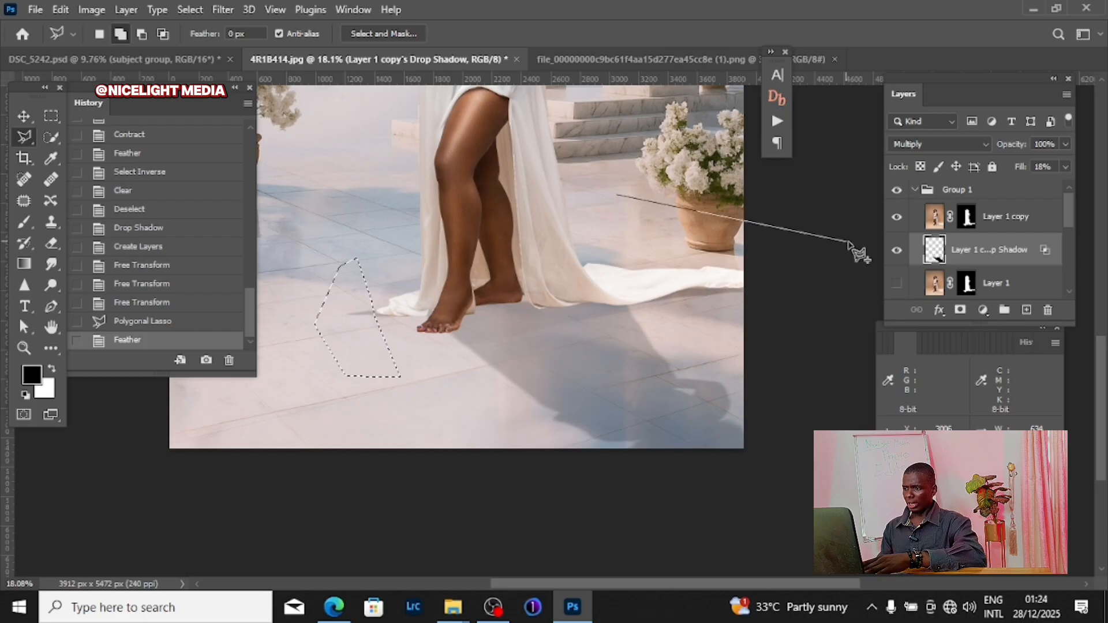
{"action": "double_click", "coordinate": [621, 213]}
{"action": "key", "text": "Delete"}
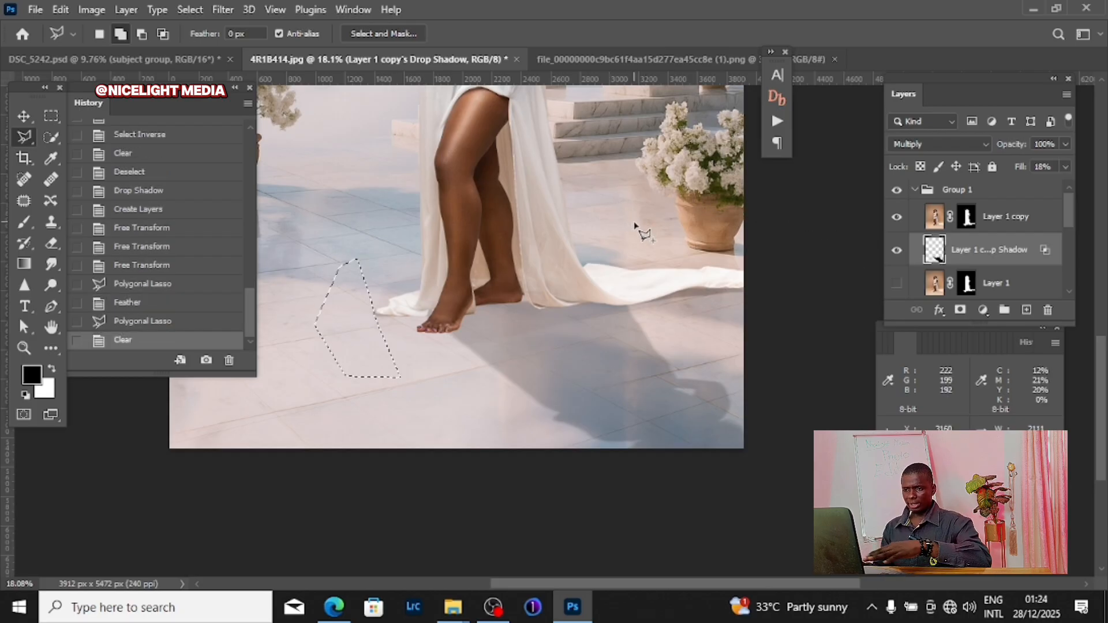
{"action": "right_click", "coordinate": [378, 170]}
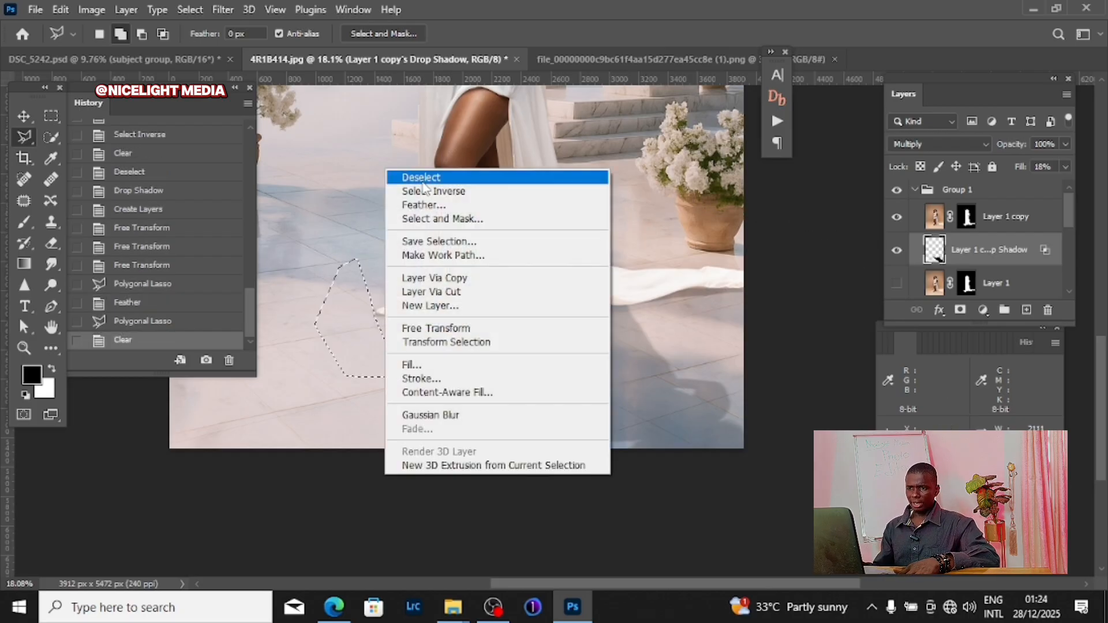
{"action": "left_click", "coordinate": [427, 177]}
Step: Rotate the drop shadow about 7.5° counterclockwise, stretch its height to about 112% by moving its near upper corner, and apply the transform
{"action": "scroll", "coordinate": [569, 310], "scroll_direction": "down", "scroll_amount": 4}
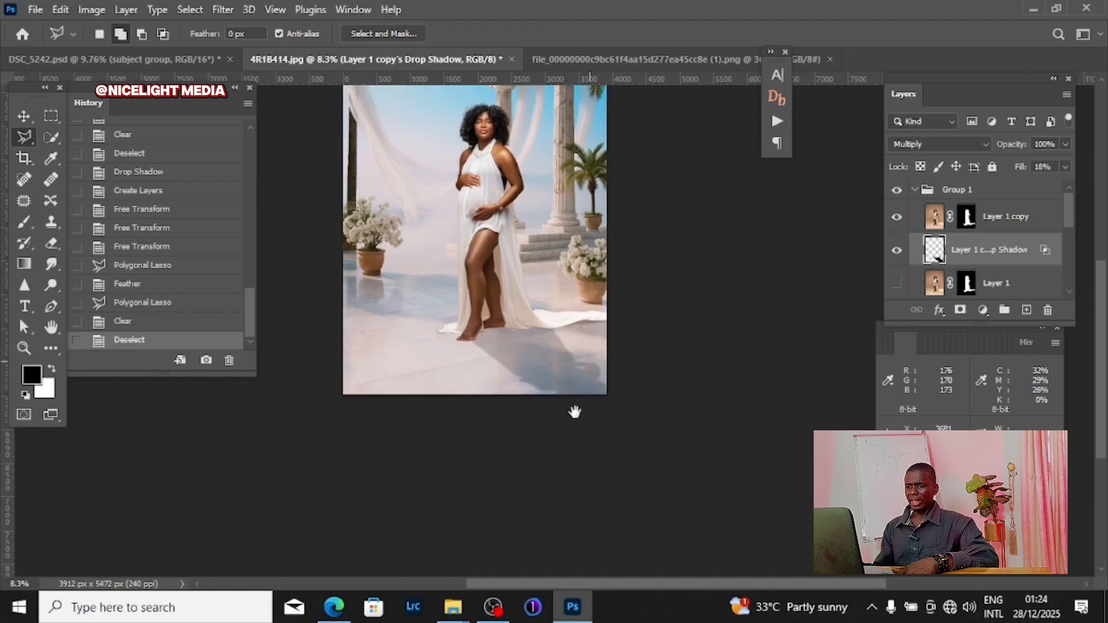
{"action": "scroll", "coordinate": [548, 404], "scroll_direction": "up", "scroll_amount": 5}
{"action": "scroll", "coordinate": [507, 387], "scroll_direction": "down", "scroll_amount": 6}
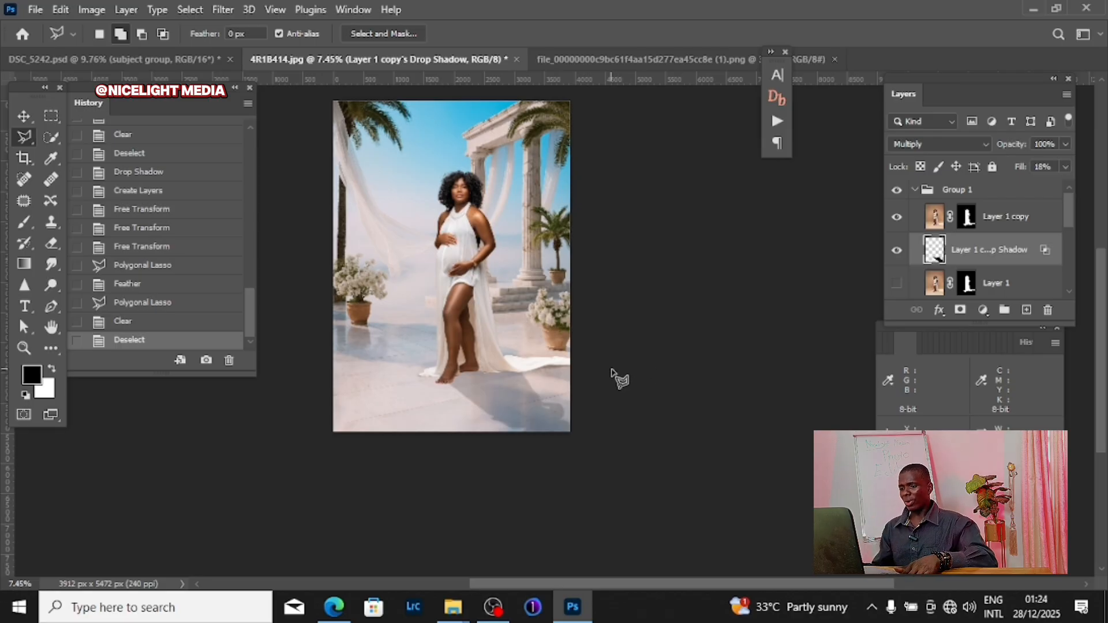
{"action": "key", "text": "ctrl+t"}
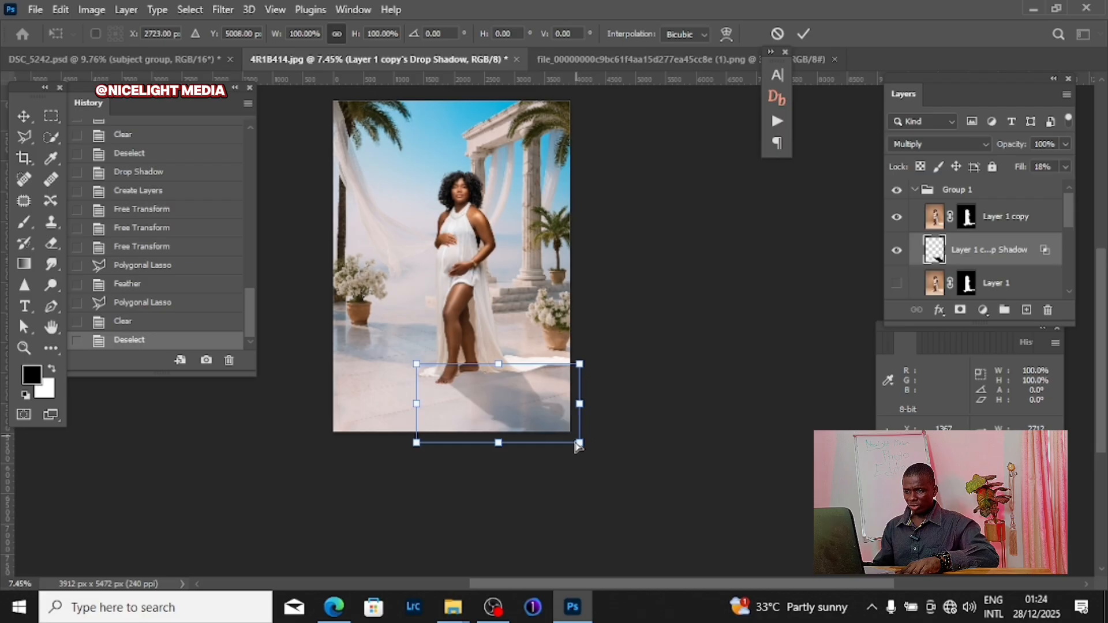
{"action": "left_click_drag", "start_coordinate": [595, 448], "coordinate": [612, 441]}
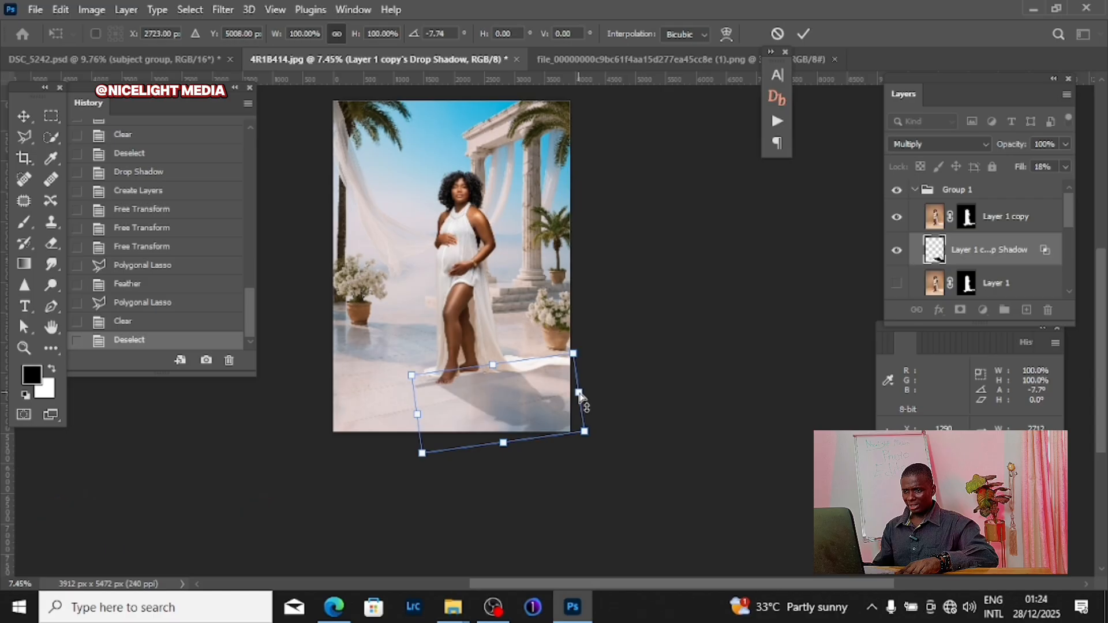
{"action": "mouse_move", "coordinate": [579, 393]}
{"action": "left_mouse_down"}
{"action": "mouse_move", "coordinate": [589, 395]}
{"action": "mouse_move", "coordinate": [577, 396]}
{"action": "left_mouse_up"}
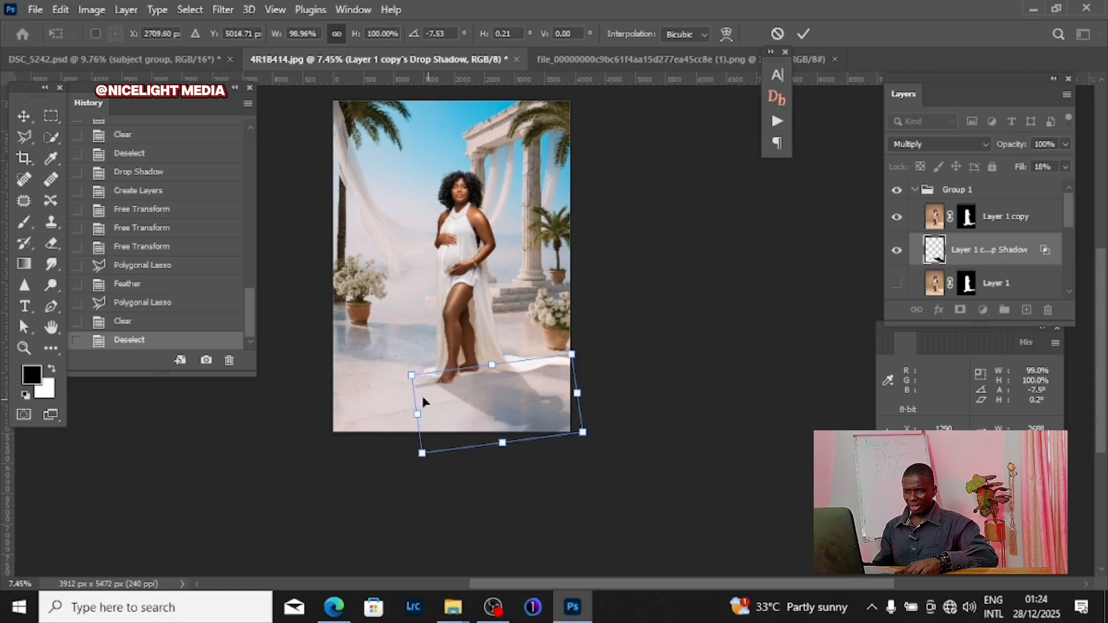
{"action": "mouse_move", "coordinate": [415, 378]}
{"action": "left_mouse_down"}
{"action": "mouse_move", "coordinate": [431, 371]}
{"action": "mouse_move", "coordinate": [422, 367]}
{"action": "left_mouse_up"}
{"action": "key", "text": "Return"}
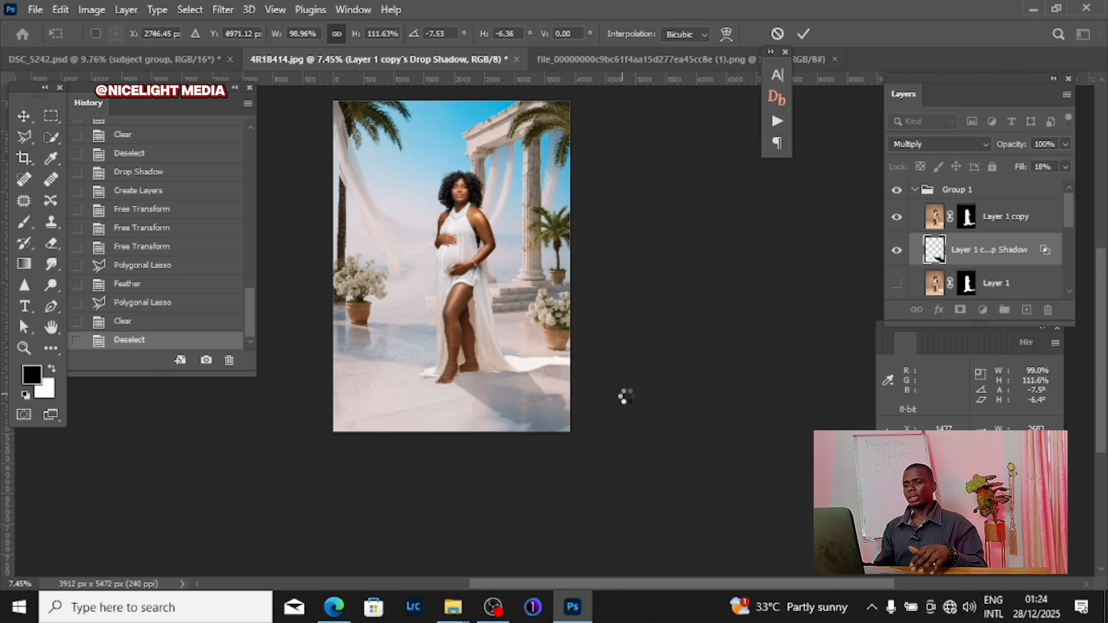
Step: Soften the drop shadow layer with a Gaussian Blur of 34.6 pixels
{"action": "scroll", "coordinate": [485, 381], "scroll_direction": "up", "scroll_amount": 5}
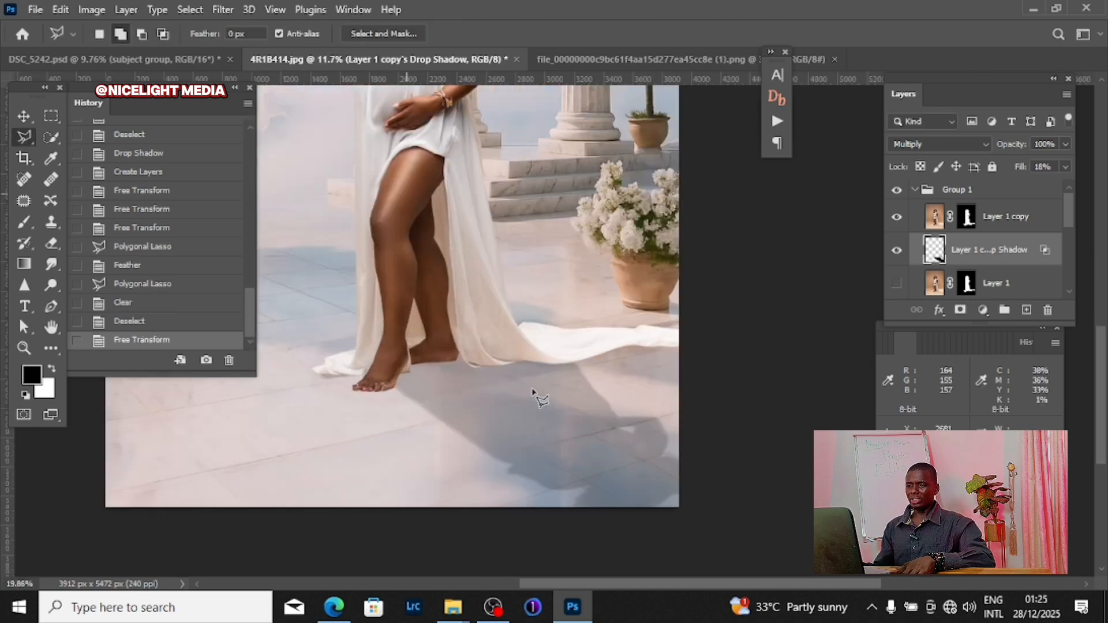
{"action": "scroll", "coordinate": [544, 386], "scroll_direction": "down", "scroll_amount": 4}
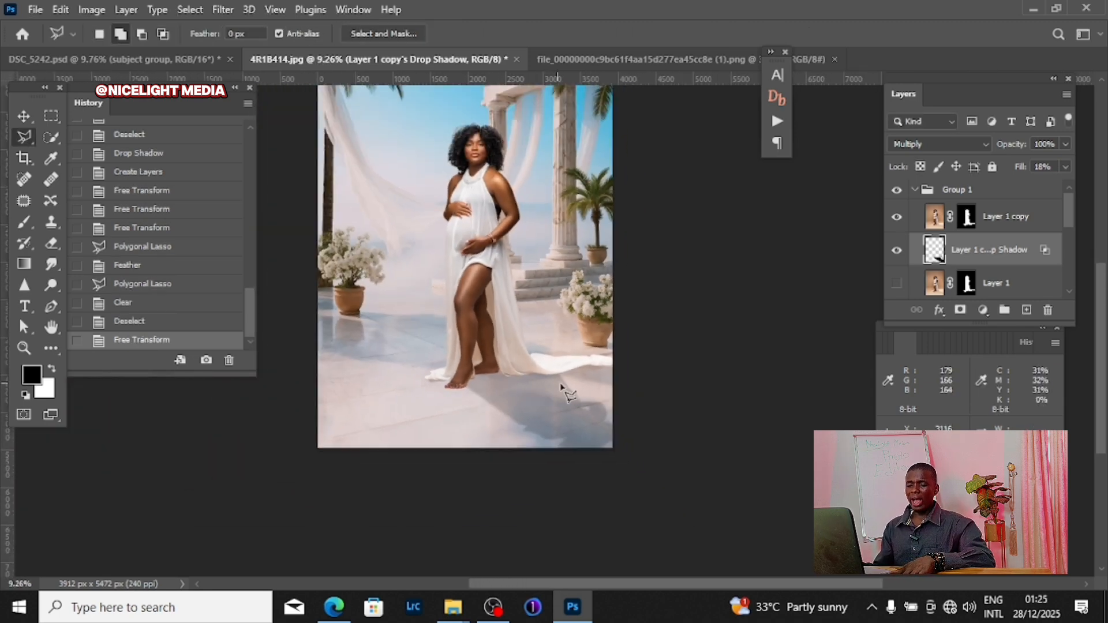
{"action": "left_click", "coordinate": [223, 10]}
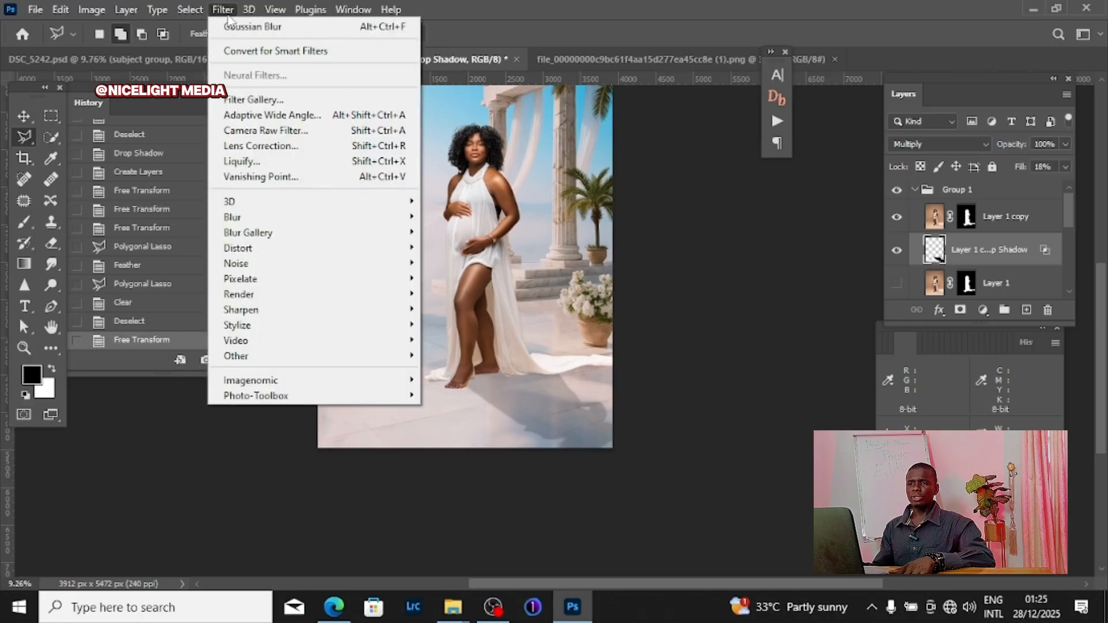
{"action": "mouse_move", "coordinate": [223, 10]}
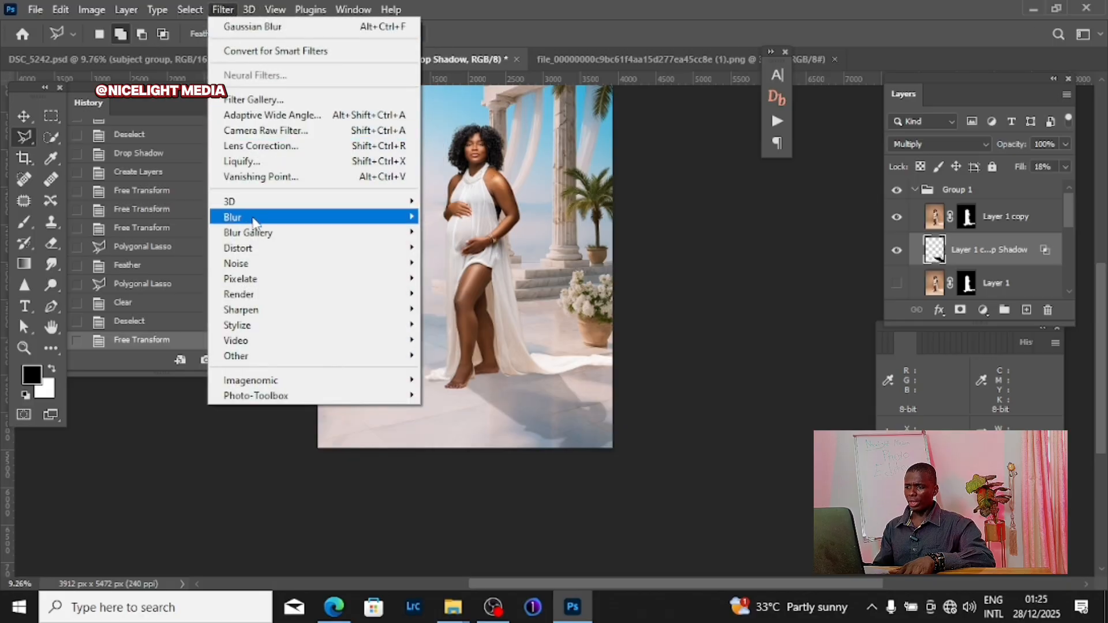
{"action": "mouse_move", "coordinate": [272, 223]}
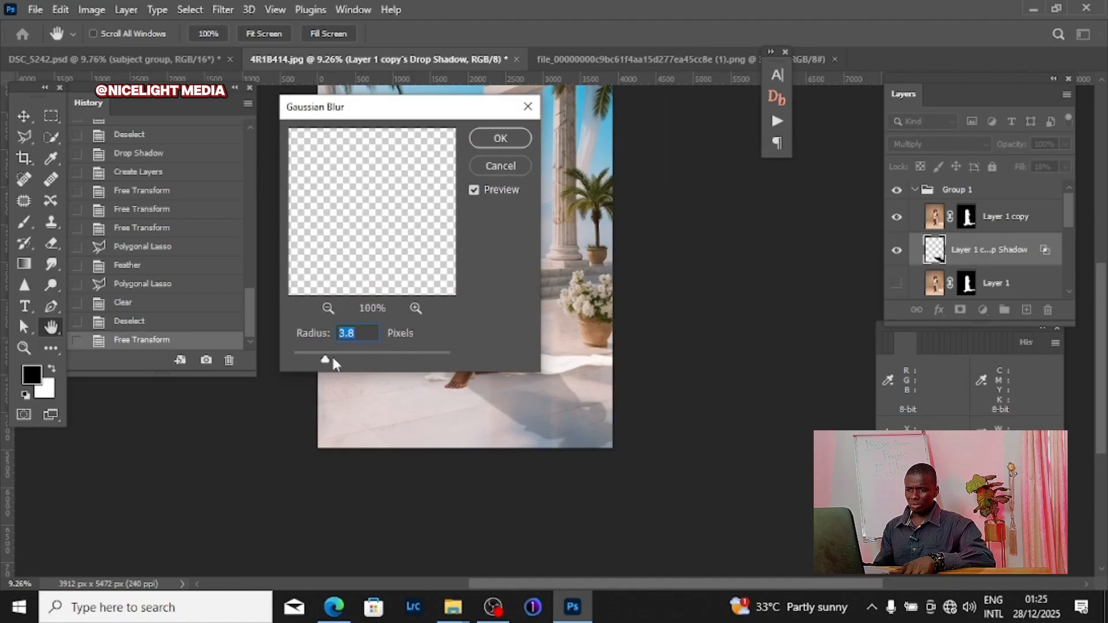
{"action": "left_click_drag", "start_coordinate": [349, 356], "coordinate": [378, 356]}
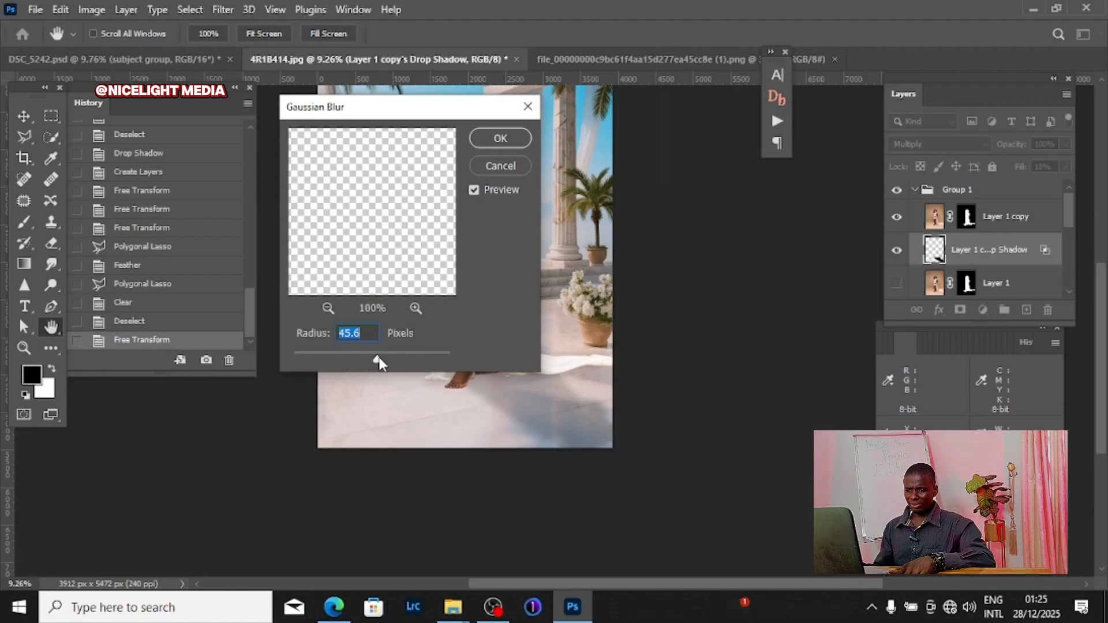
{"action": "left_click_drag", "start_coordinate": [380, 358], "coordinate": [373, 359]}
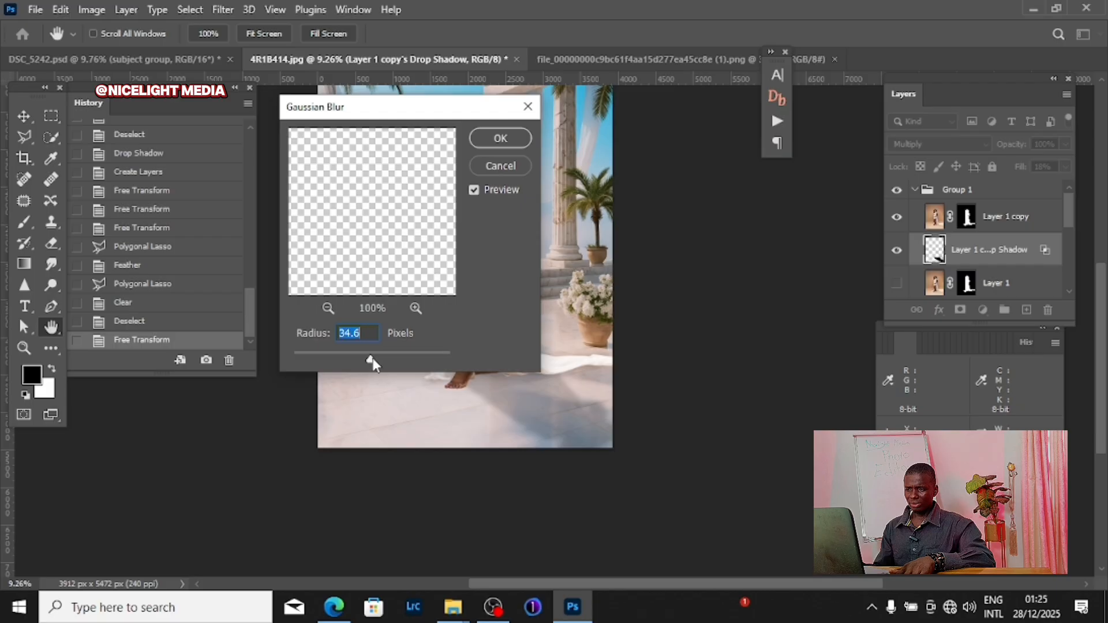
{"action": "left_click", "coordinate": [500, 139]}
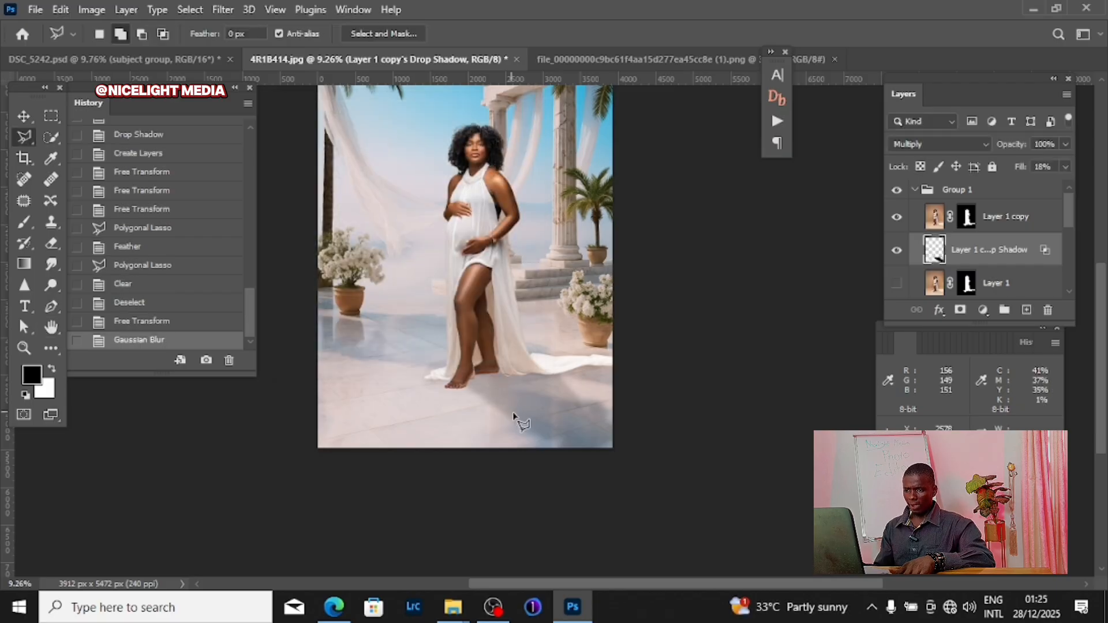
Step: Lower the drop shadow layer's opacity to 87%, checking how it blends with the floor around the feet and train
{"action": "scroll", "coordinate": [569, 426], "scroll_direction": "up", "scroll_amount": 5}
{"action": "left_click_drag", "start_coordinate": [537, 294], "coordinate": [567, 282]}
{"action": "scroll", "coordinate": [568, 282], "scroll_direction": "down", "scroll_amount": 6}
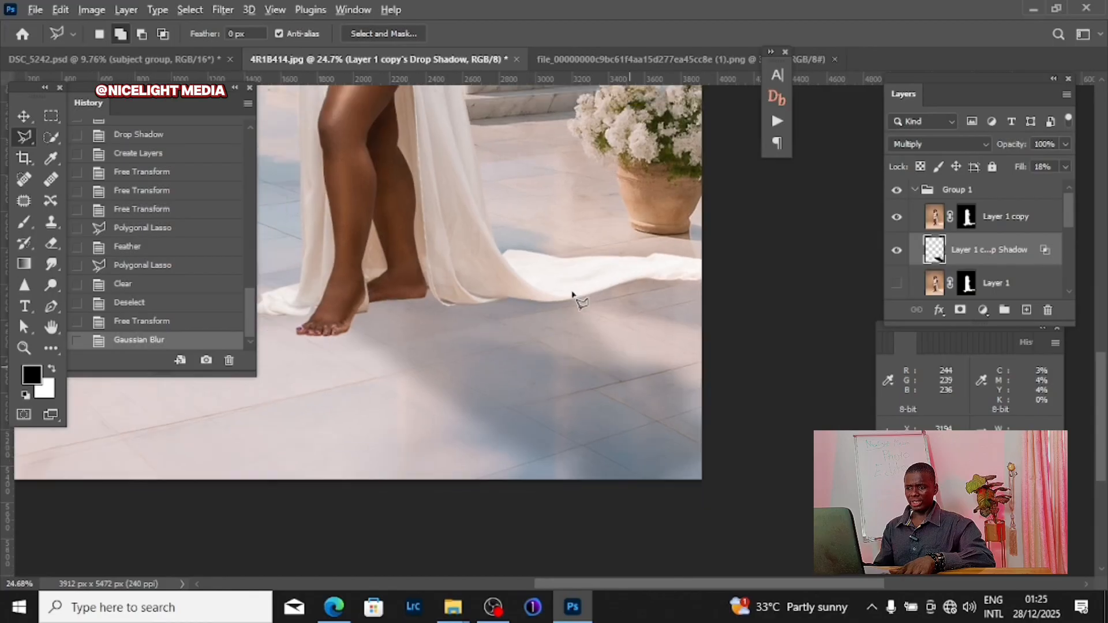
{"action": "left_click_drag", "start_coordinate": [506, 347], "coordinate": [503, 357]}
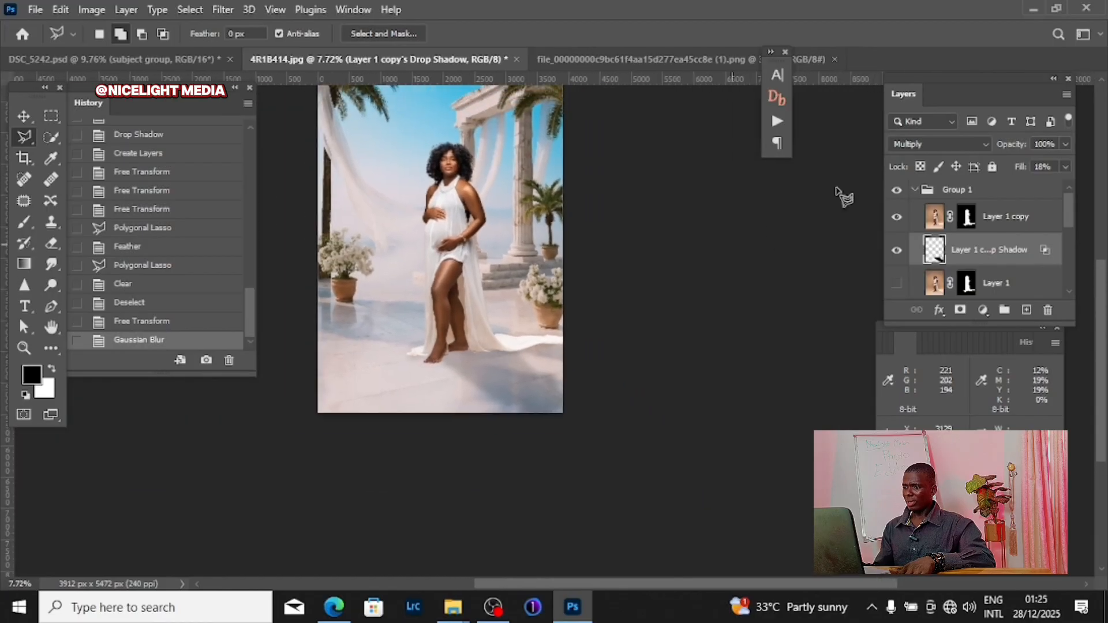
{"action": "left_click", "coordinate": [1066, 145]}
{"action": "left_click_drag", "start_coordinate": [1066, 163], "coordinate": [1023, 170]}
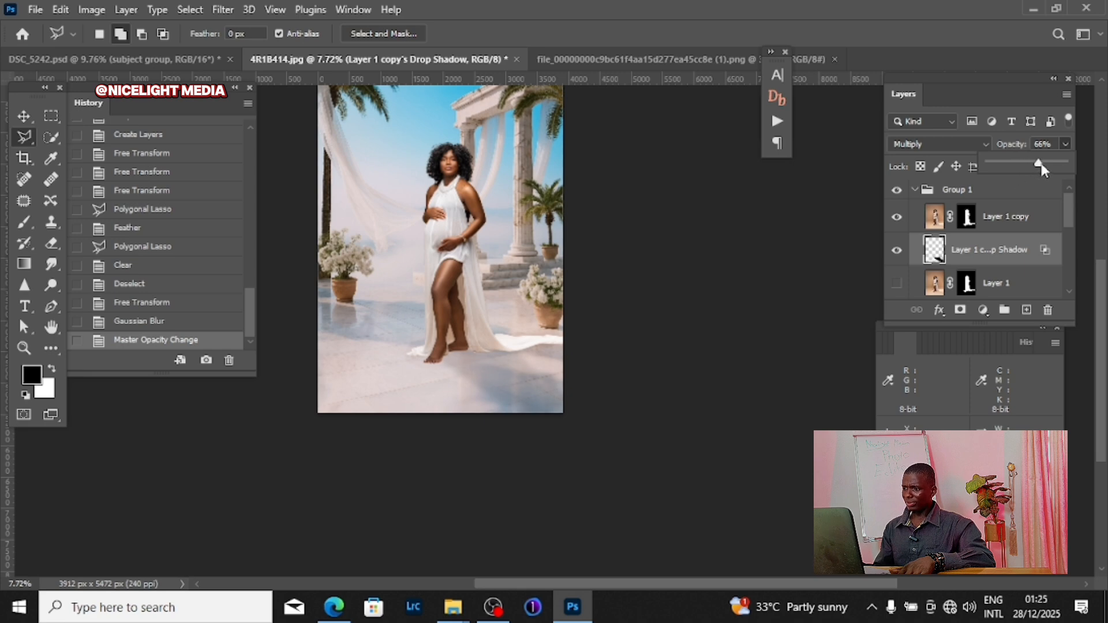
{"action": "scroll", "coordinate": [479, 335], "scroll_direction": "up", "scroll_amount": 3}
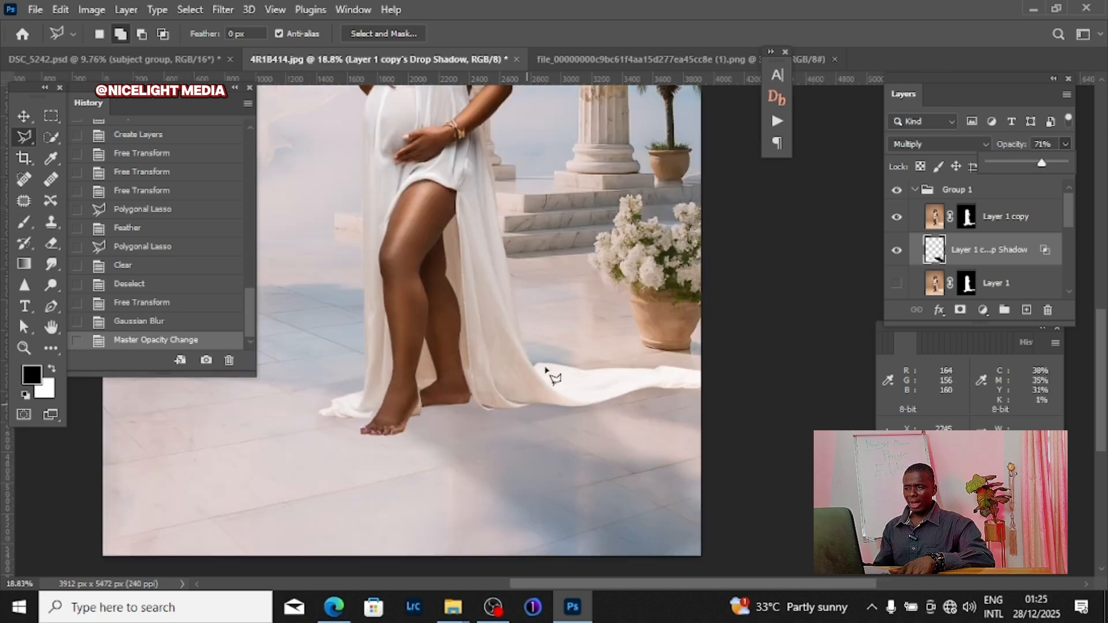
{"action": "scroll", "coordinate": [540, 315], "scroll_direction": "down", "scroll_amount": 2}
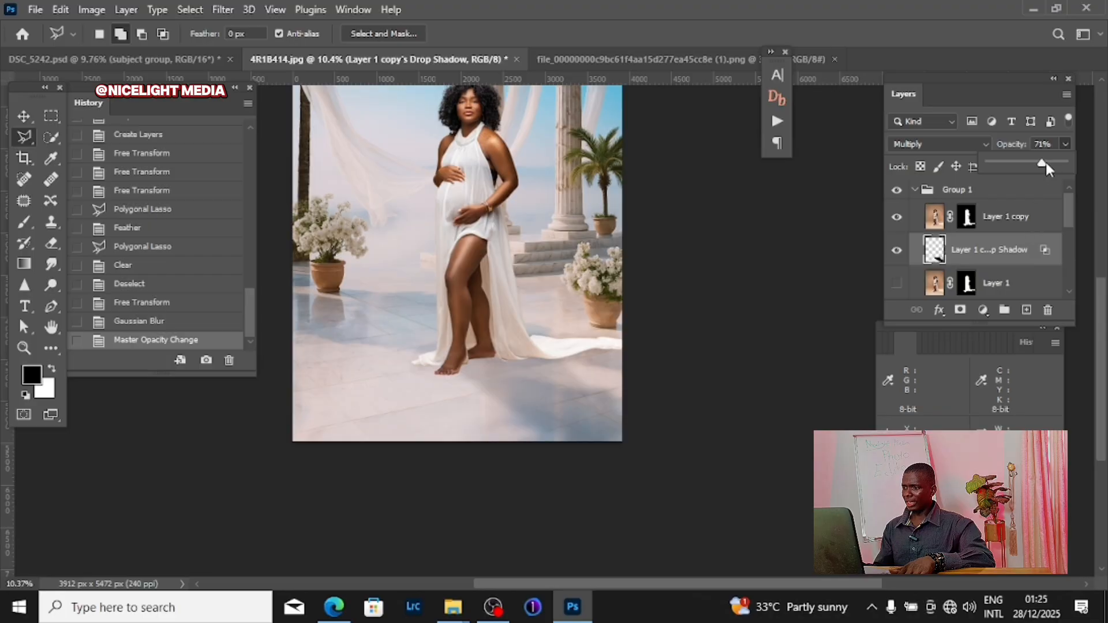
{"action": "left_click_drag", "start_coordinate": [1047, 167], "coordinate": [1055, 169]}
{"action": "scroll", "coordinate": [588, 370], "scroll_direction": "up", "scroll_amount": 3}
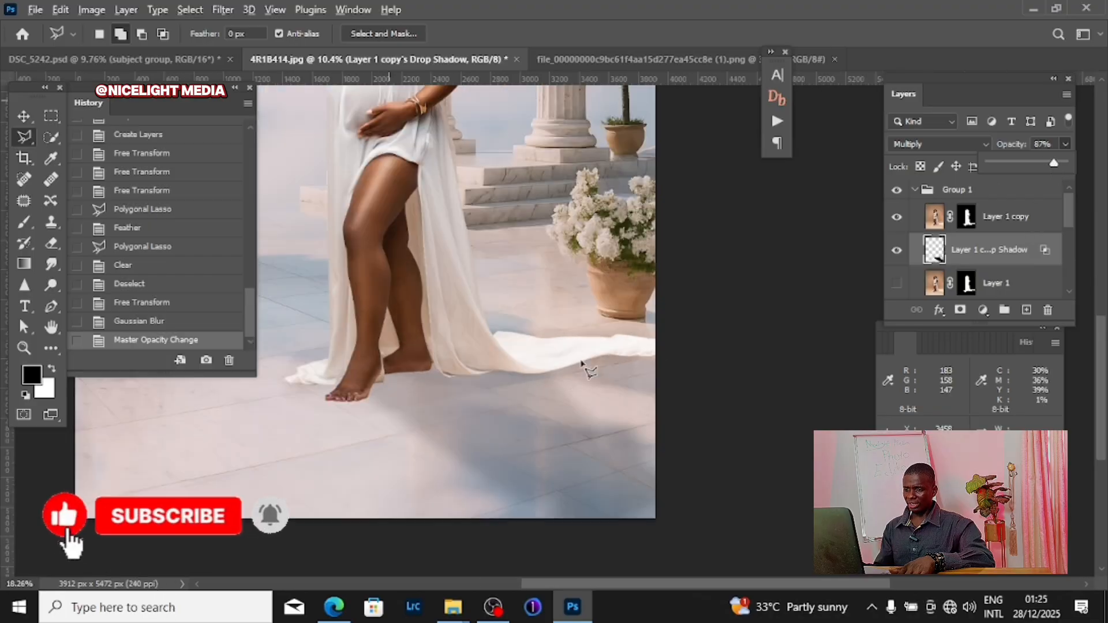
{"action": "scroll", "coordinate": [585, 366], "scroll_direction": "up", "scroll_amount": 4}
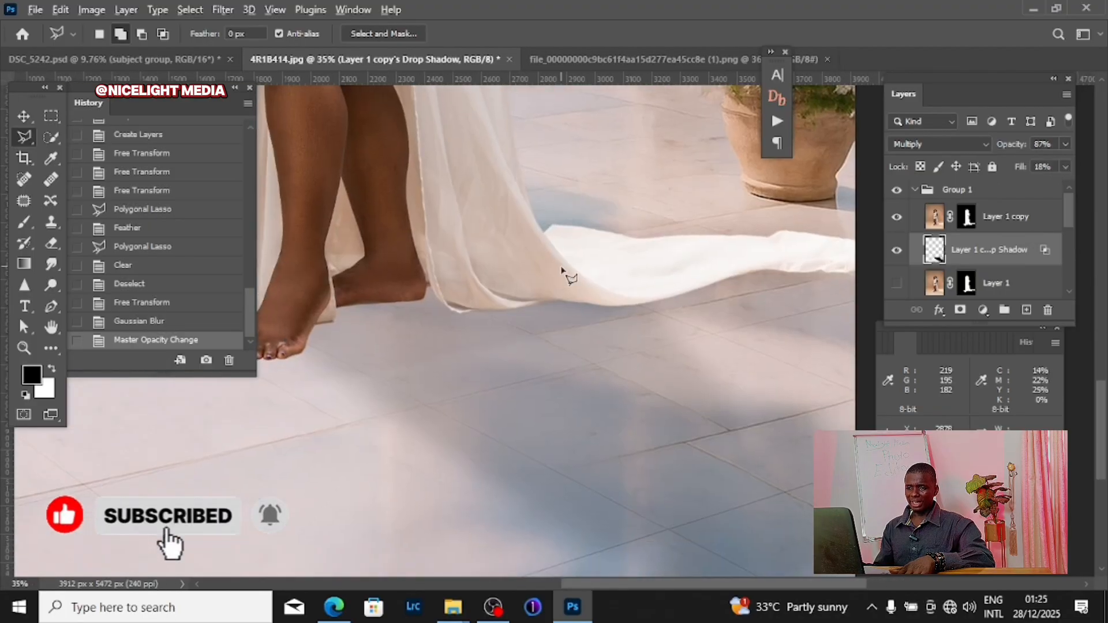
{"action": "scroll", "coordinate": [563, 269], "scroll_direction": "down", "scroll_amount": 4}
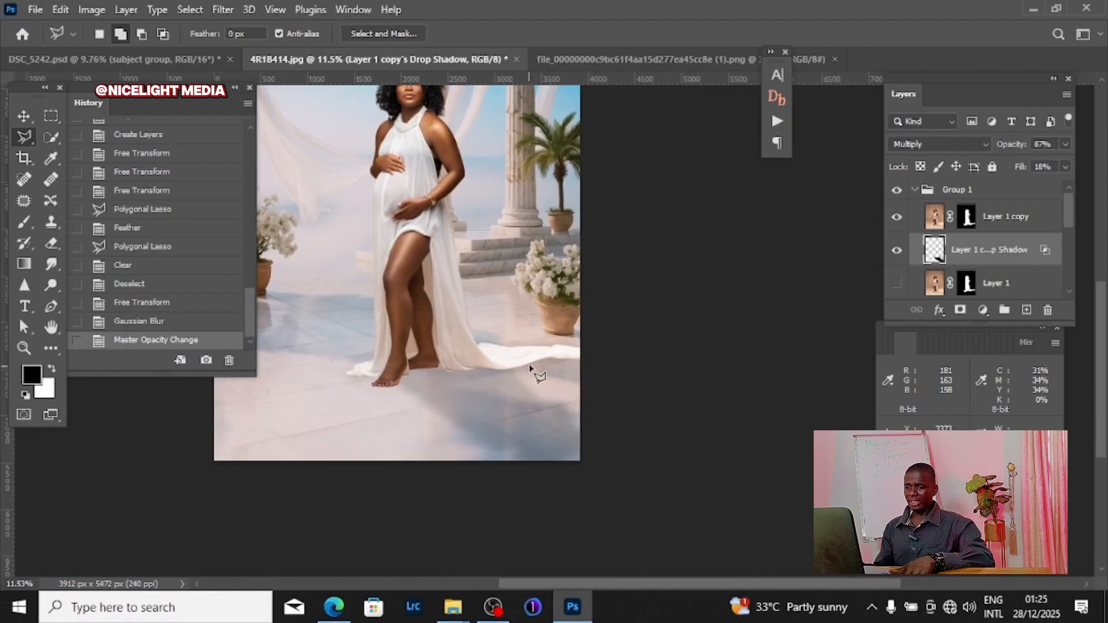
{"action": "scroll", "coordinate": [531, 368], "scroll_direction": "down", "scroll_amount": 2}
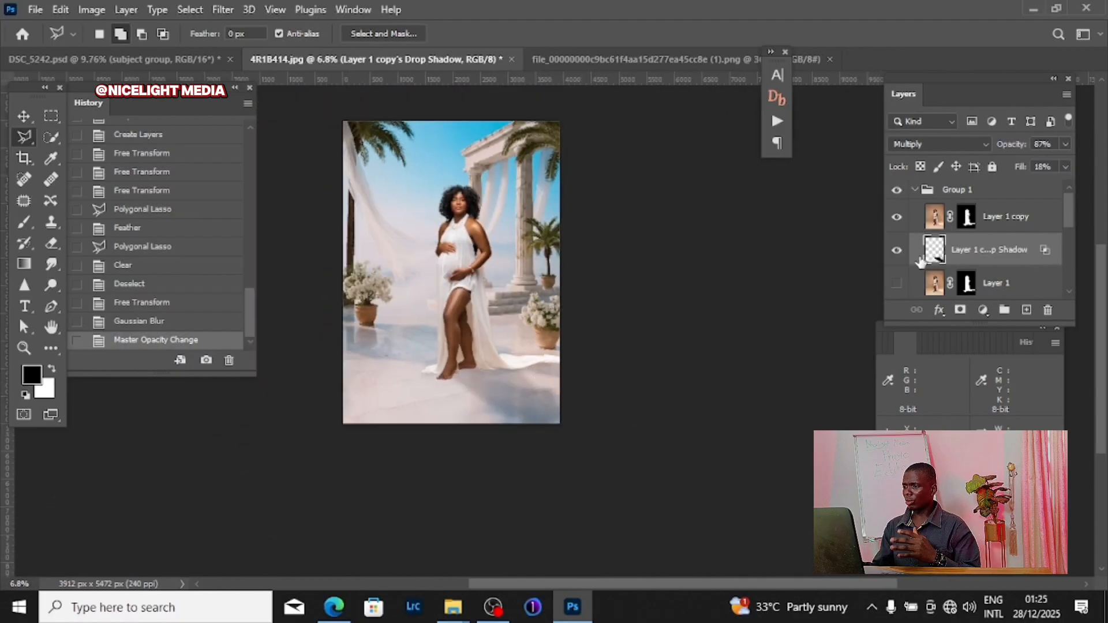
Step: Raise the drop shadow layer's opacity to 100% and reduce its fill to 11% to lighten the shadow on the floor
{"action": "left_click", "coordinate": [1066, 145]}
{"action": "left_click_drag", "start_coordinate": [1055, 168], "coordinate": [1067, 167]}
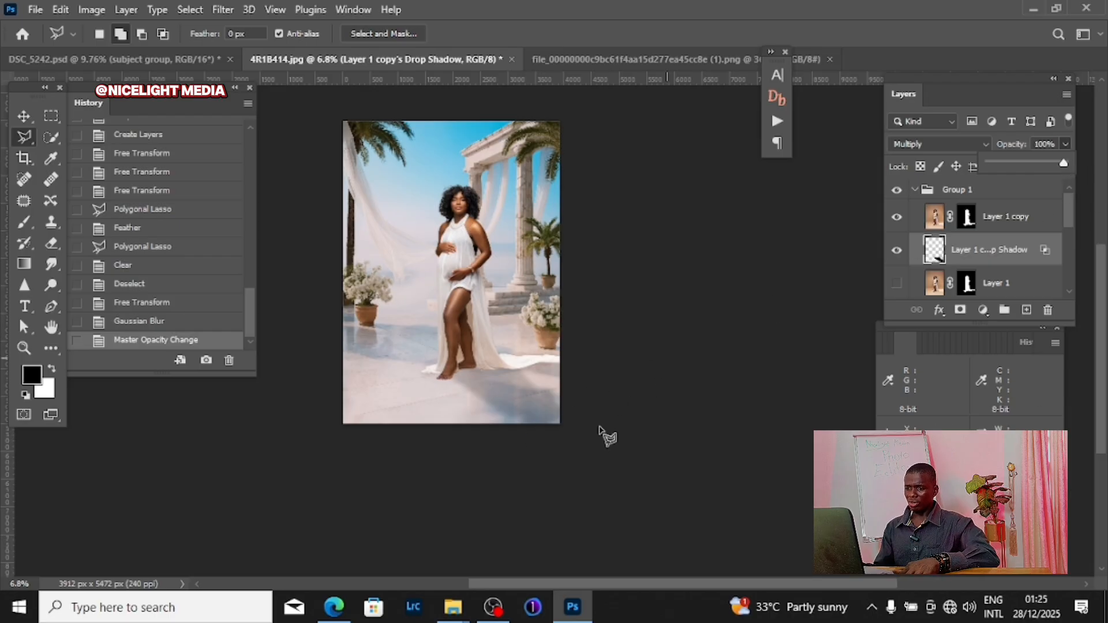
{"action": "scroll", "coordinate": [484, 387], "scroll_direction": "up", "scroll_amount": 2}
{"action": "scroll", "coordinate": [489, 392], "scroll_direction": "up", "scroll_amount": 5}
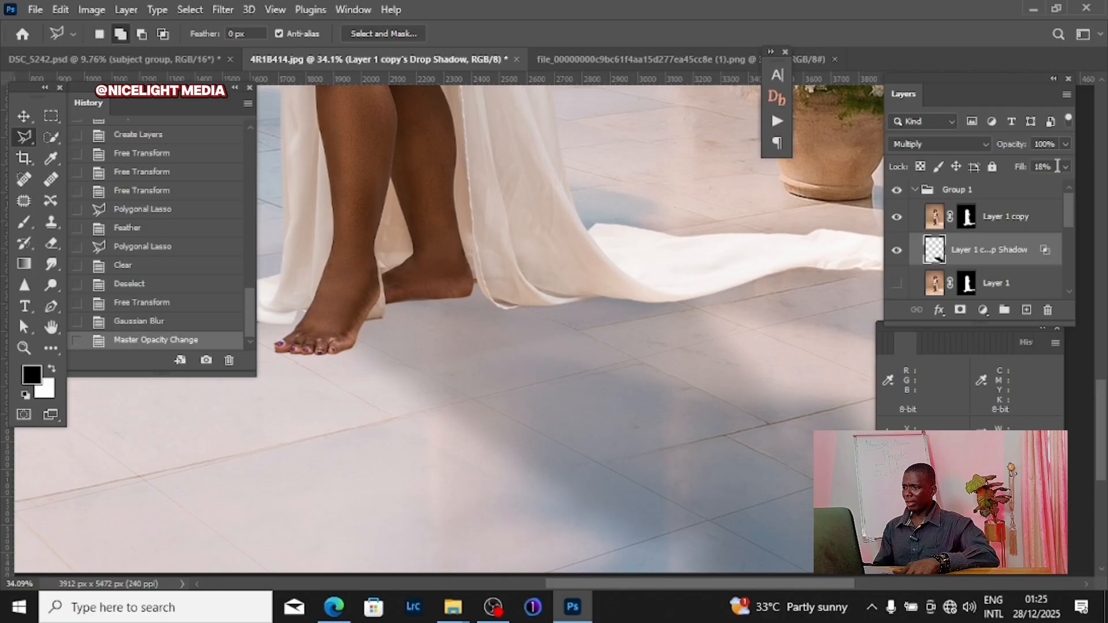
{"action": "left_click", "coordinate": [1067, 167]}
{"action": "left_click_drag", "start_coordinate": [1003, 190], "coordinate": [993, 198]}
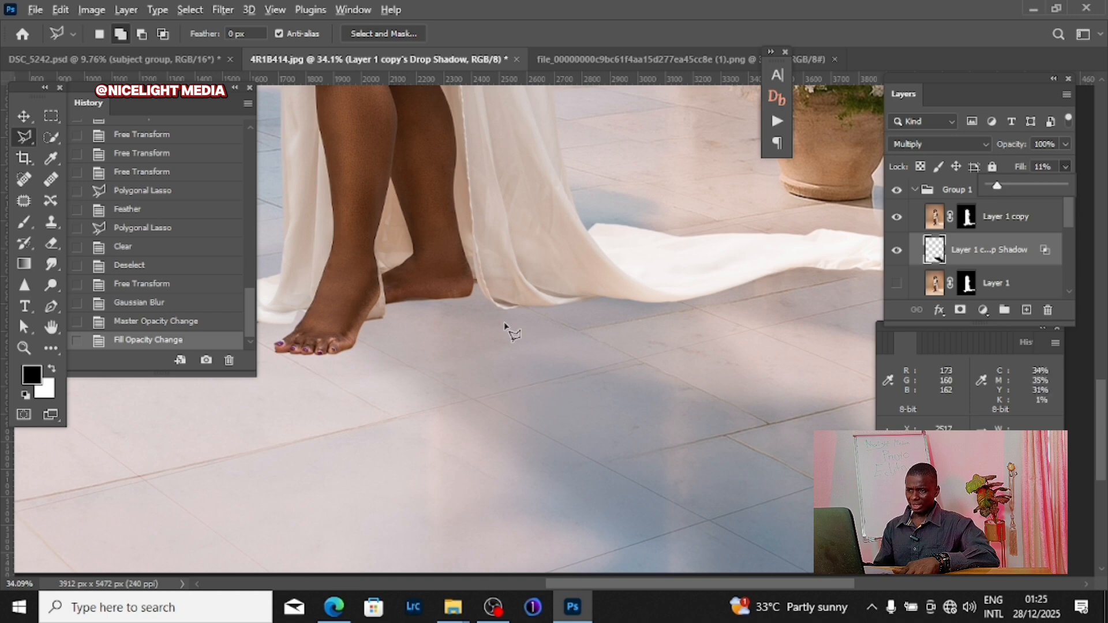
{"action": "scroll", "coordinate": [507, 324], "scroll_direction": "down", "scroll_amount": 5}
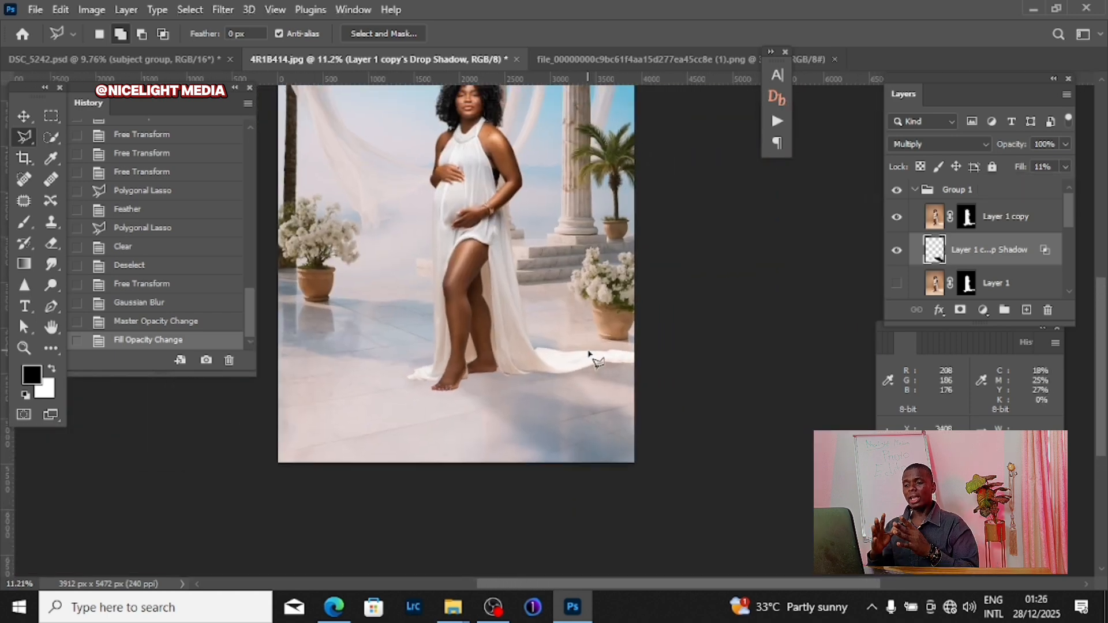
{"action": "scroll", "coordinate": [603, 347], "scroll_direction": "down", "scroll_amount": 2}
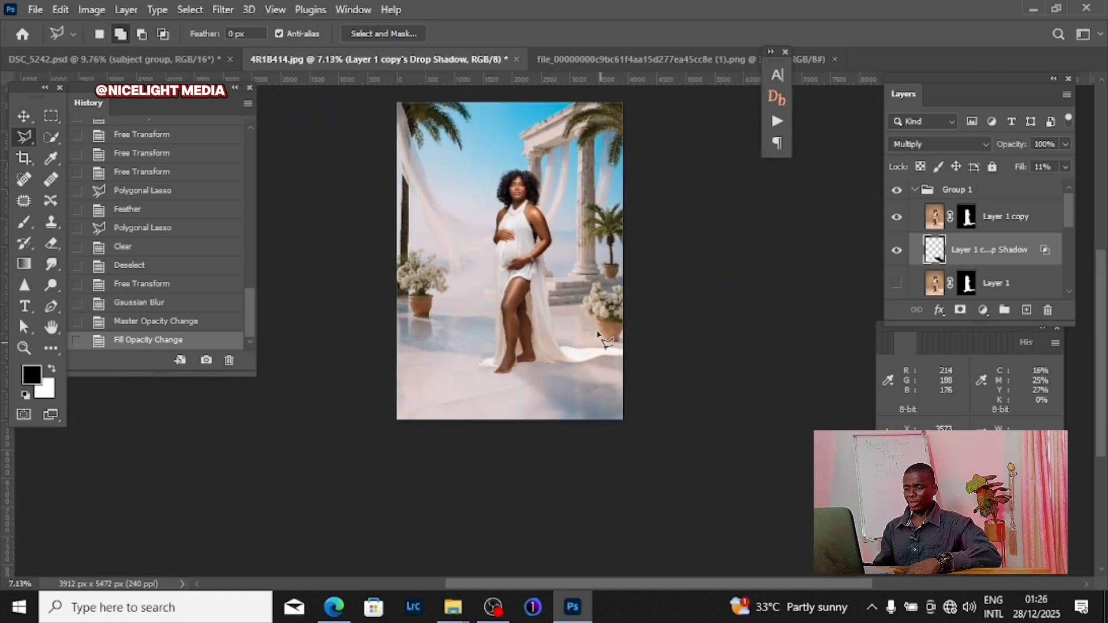
Step: Collapse Group 1 and toggle its visibility off and on twice to compare the composite with the original photo
{"action": "left_click", "coordinate": [916, 190]}
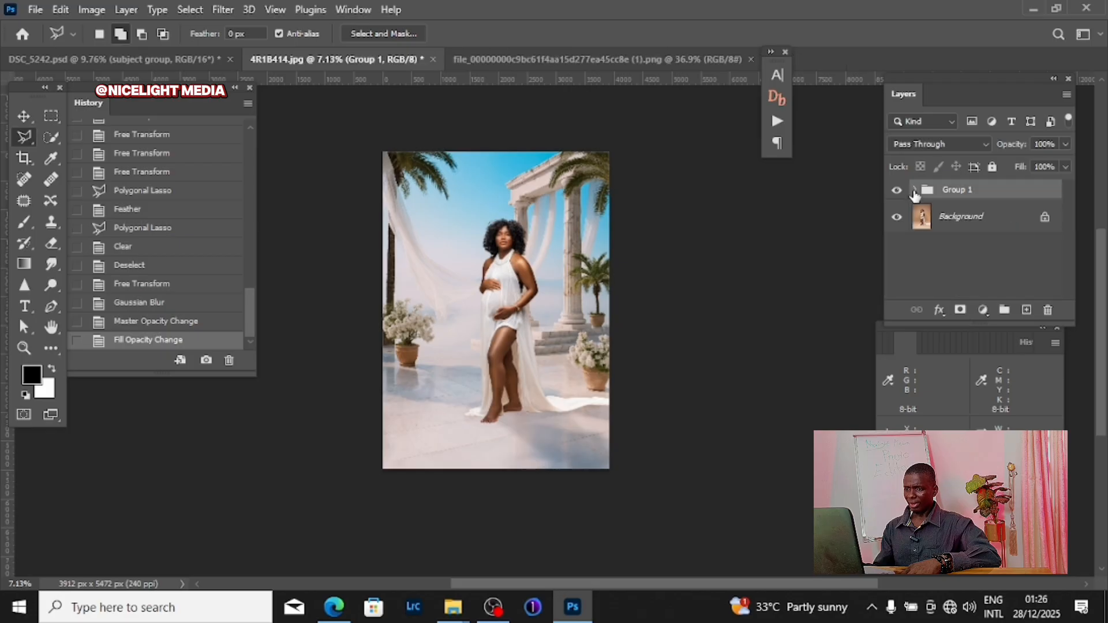
{"action": "scroll", "coordinate": [637, 297], "scroll_direction": "up", "scroll_amount": 1}
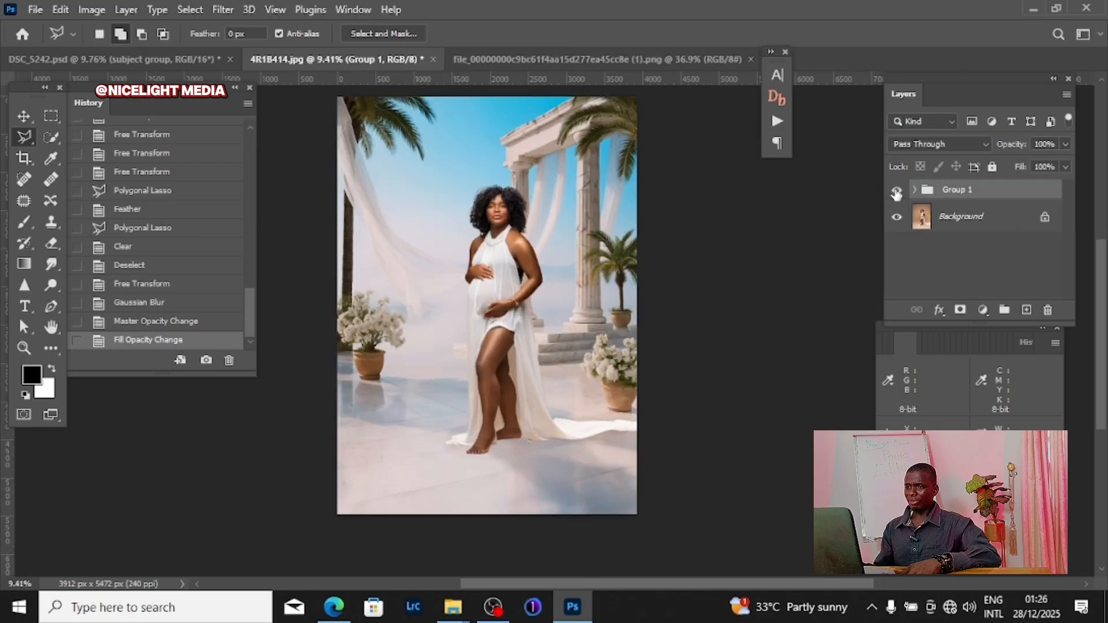
{"action": "left_click", "coordinate": [896, 190]}
{"action": "left_click", "coordinate": [897, 191]}
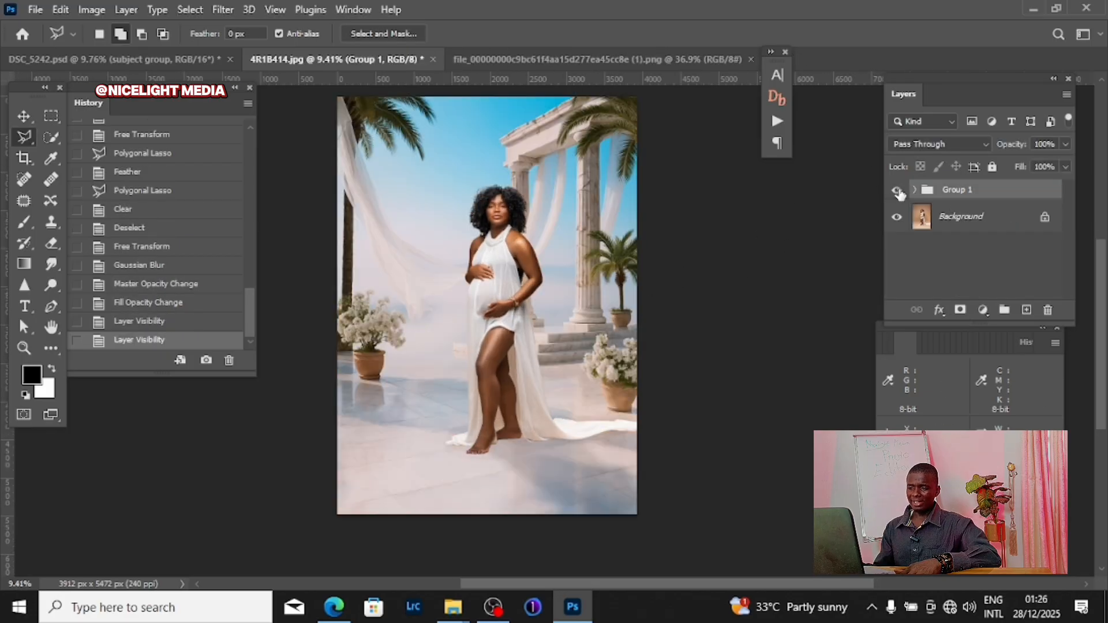
{"action": "left_click", "coordinate": [896, 191]}
{"action": "left_click", "coordinate": [896, 190]}
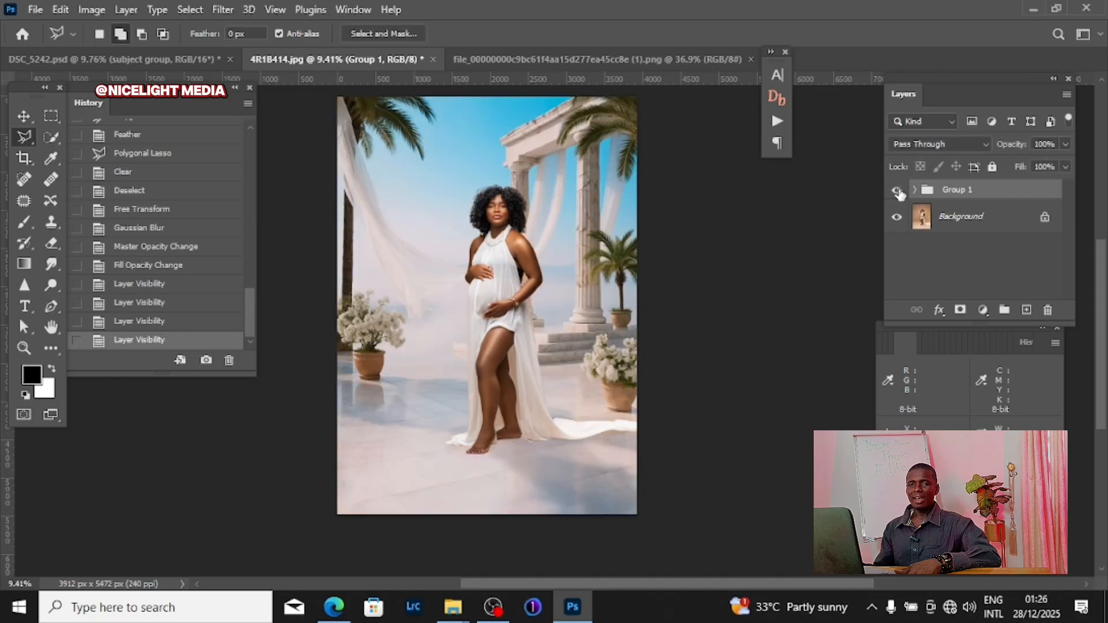